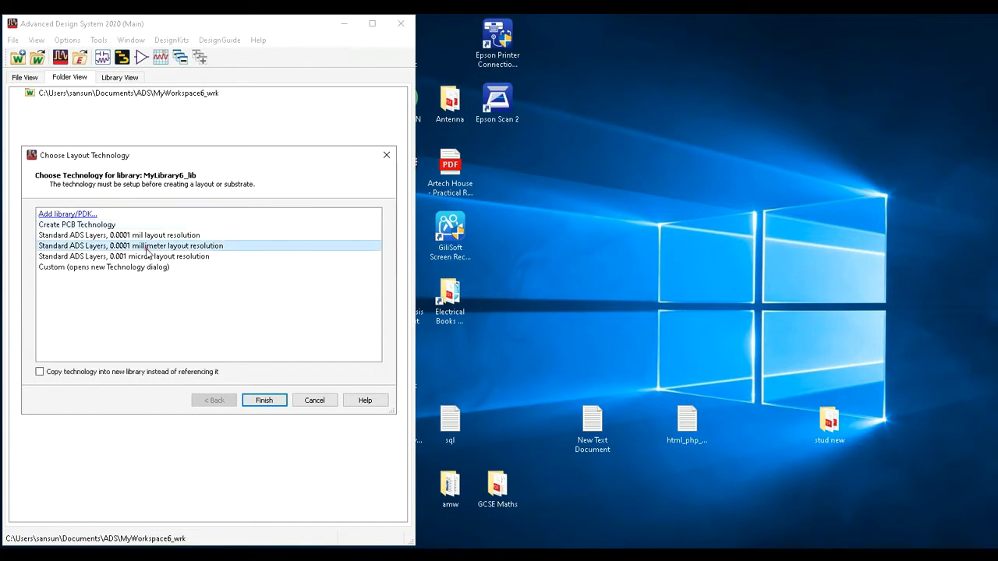
Set the library's layout technology to Standard ADS Layers, 0.0001 millimeter layout resolution, and minimize the new layout window.
{"action": "left_click", "coordinate": [264, 401]}
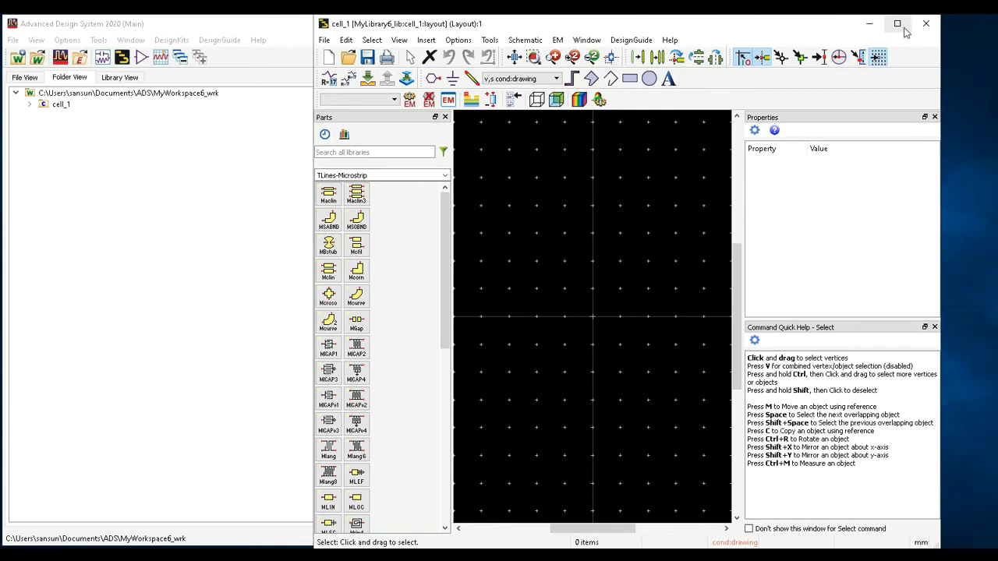
{"action": "left_click_drag", "start_coordinate": [941, 68], "coordinate": [992, 64]}
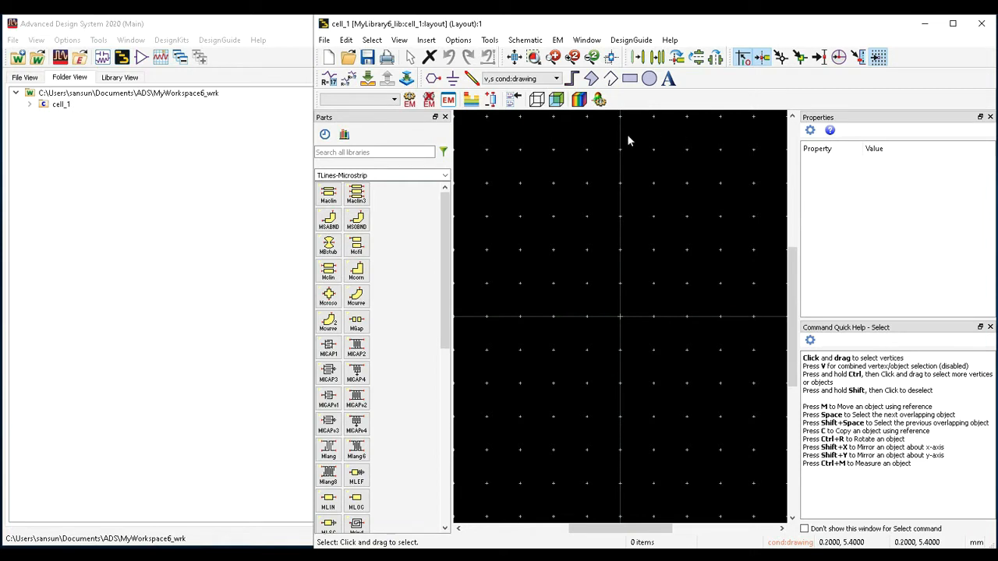
{"action": "left_click", "coordinate": [923, 24]}
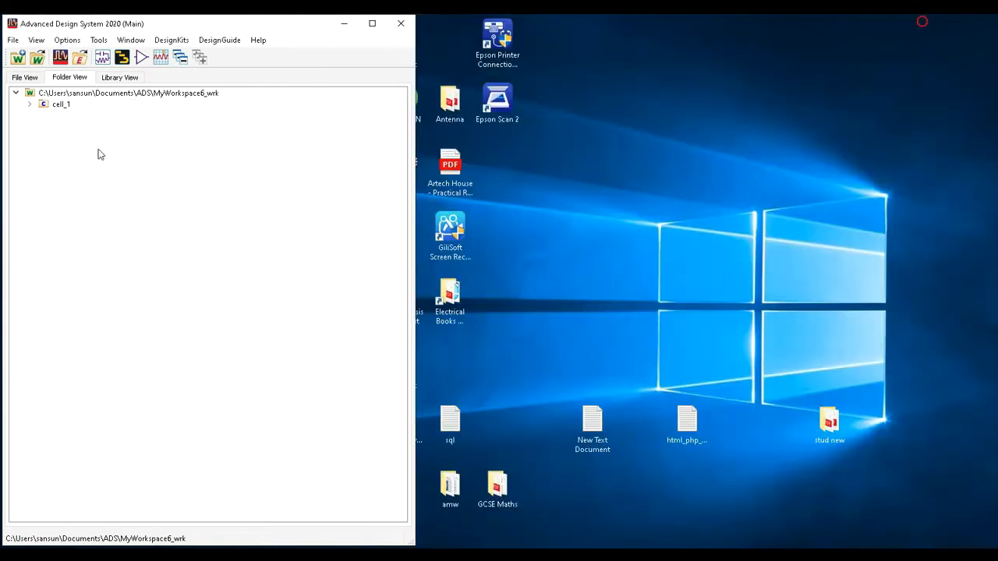
Create a new schematic in cell_2 and move its window up to show the whole workspace.
{"action": "left_click", "coordinate": [102, 57]}
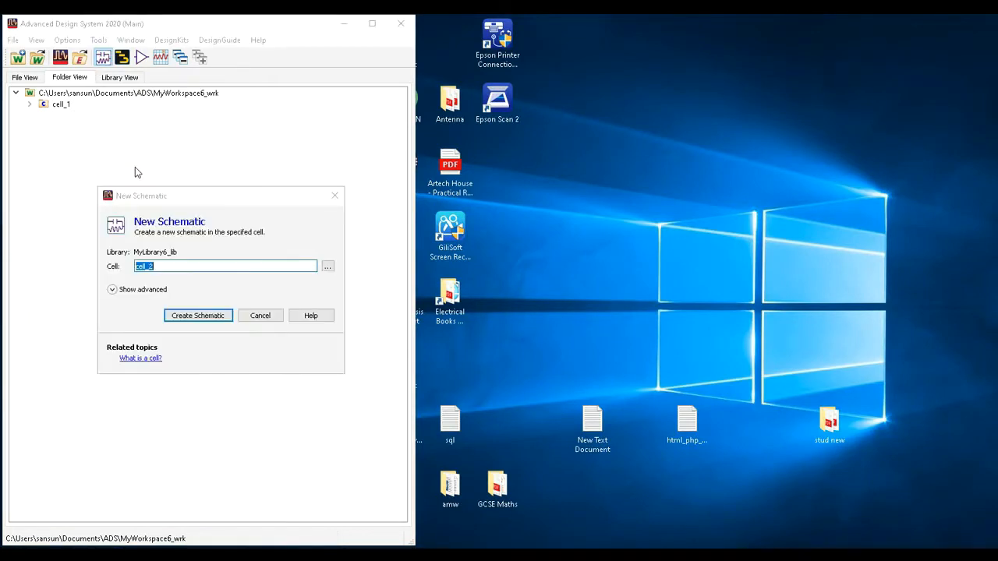
{"action": "left_click", "coordinate": [211, 318]}
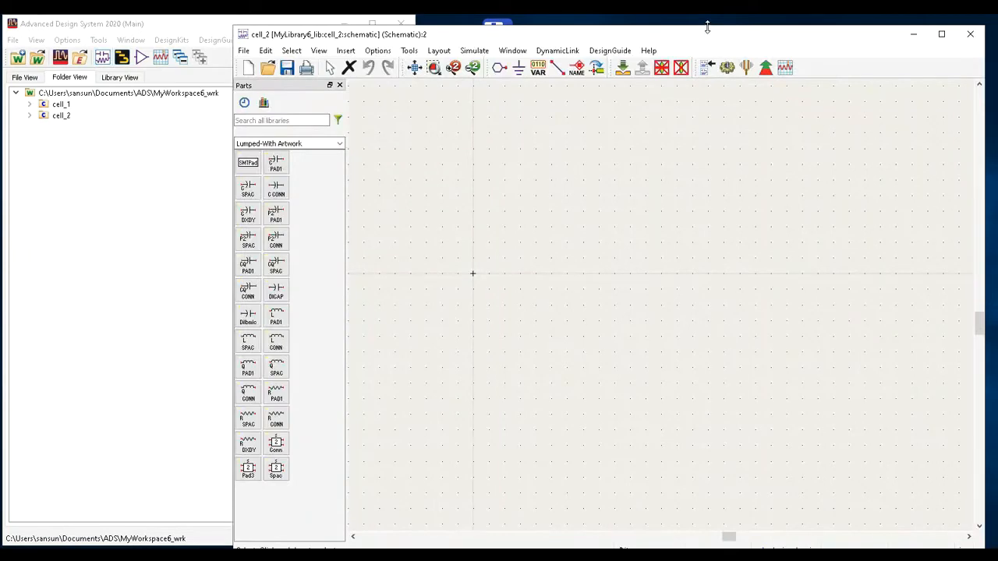
{"action": "left_click_drag", "start_coordinate": [709, 34], "coordinate": [708, 23]}
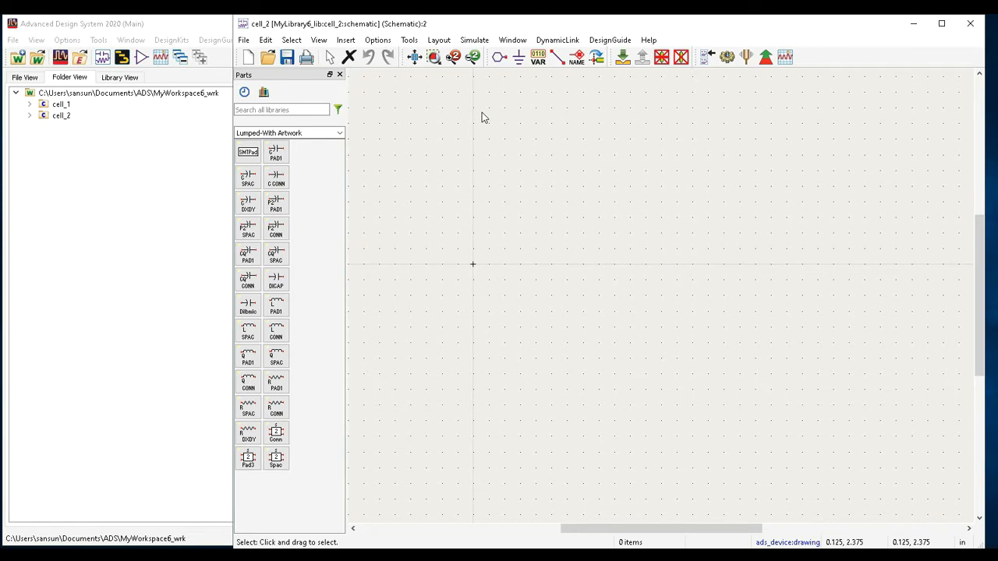
Place an MLOC from the TLines-Microstrip palette on the schematic's horizontal axis, right of the origin at about x = 4.5.
{"action": "left_click", "coordinate": [340, 134]}
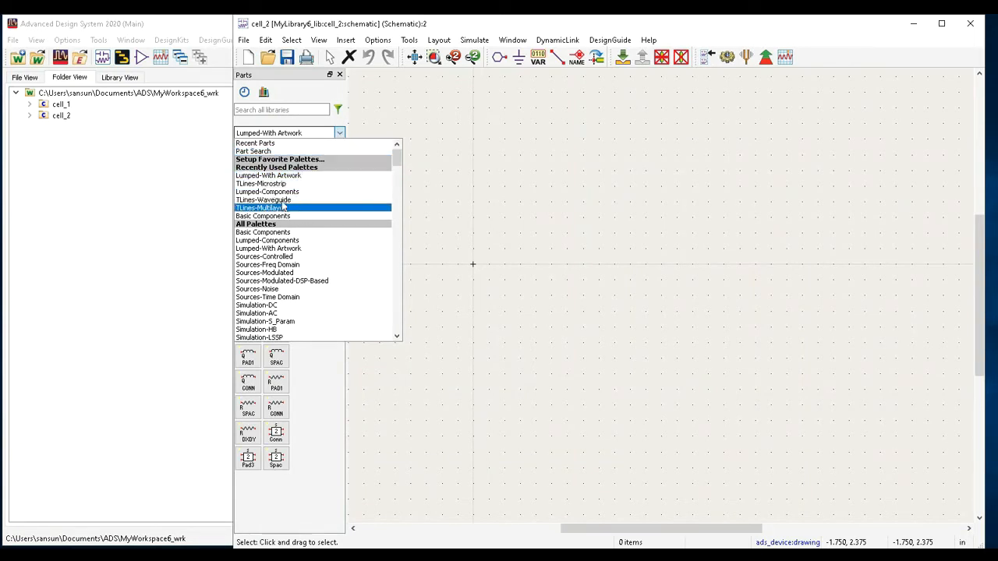
{"action": "left_click", "coordinate": [290, 185]}
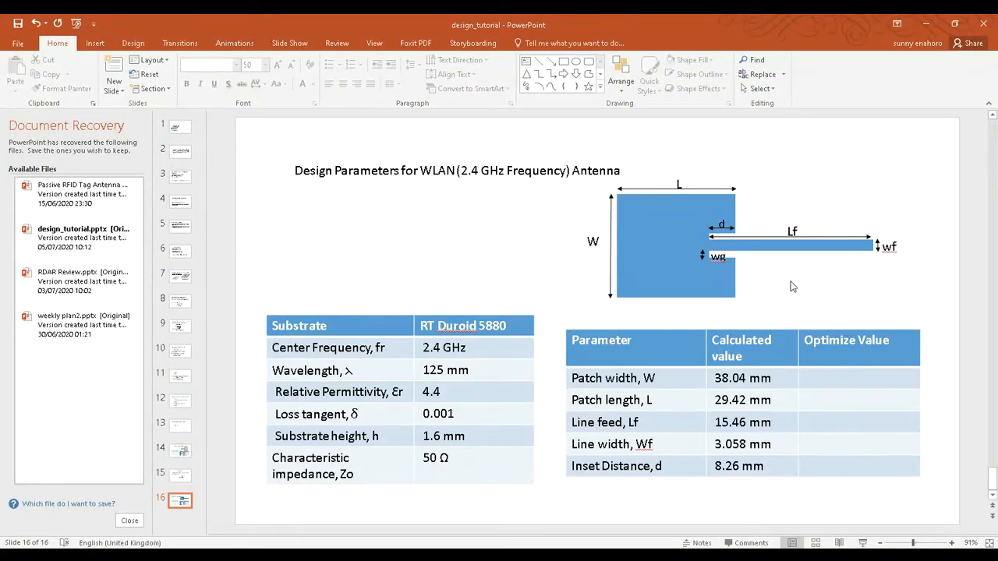
{"action": "left_click", "coordinate": [926, 23]}
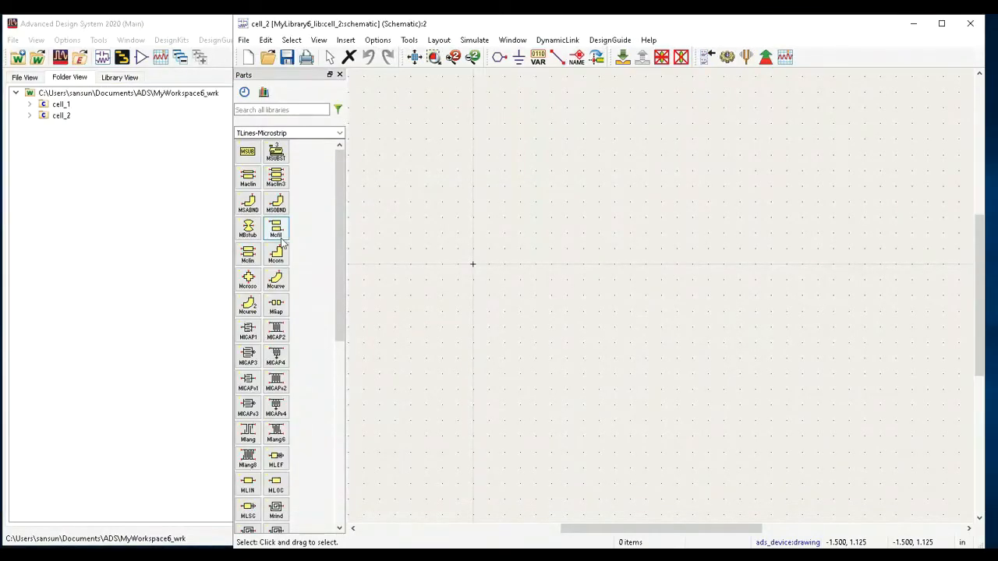
{"action": "left_click", "coordinate": [276, 485]}
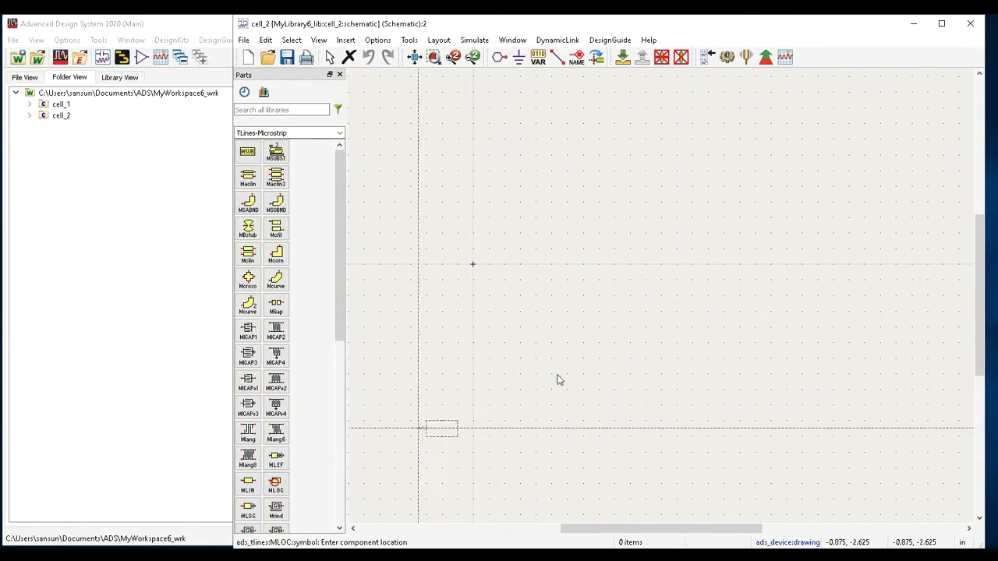
{"action": "left_click", "coordinate": [754, 266]}
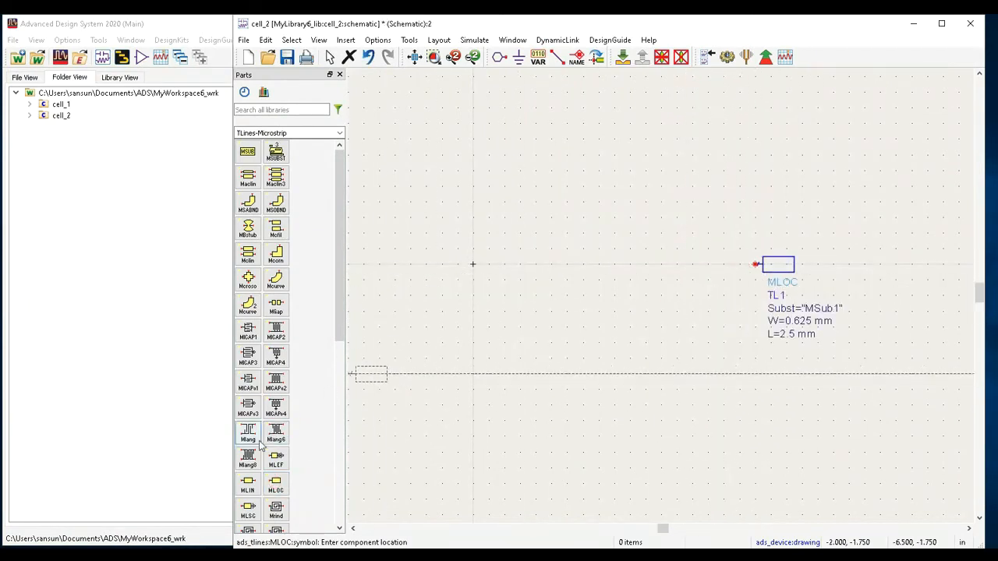
Place a MACLIN3 coupled line left of the MLOC and an MLIN left of it, all centred on the horizontal axis.
{"action": "left_click", "coordinate": [277, 176]}
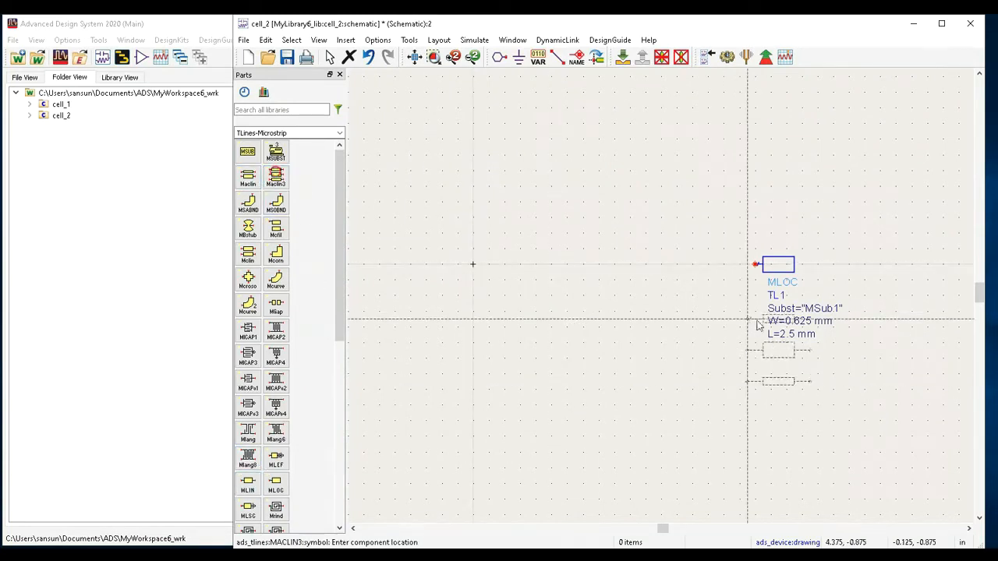
{"action": "left_click", "coordinate": [675, 234]}
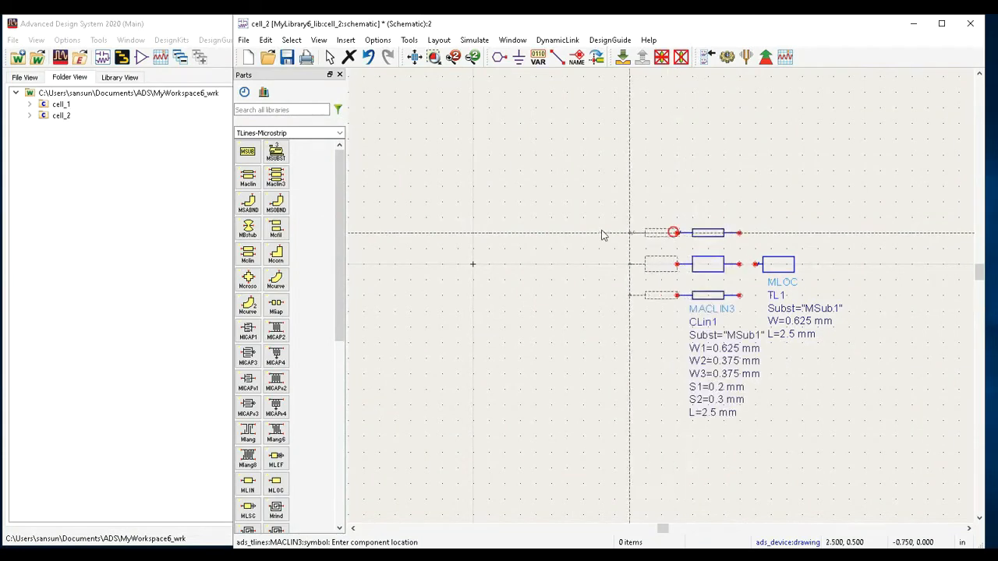
{"action": "left_click", "coordinate": [247, 485]}
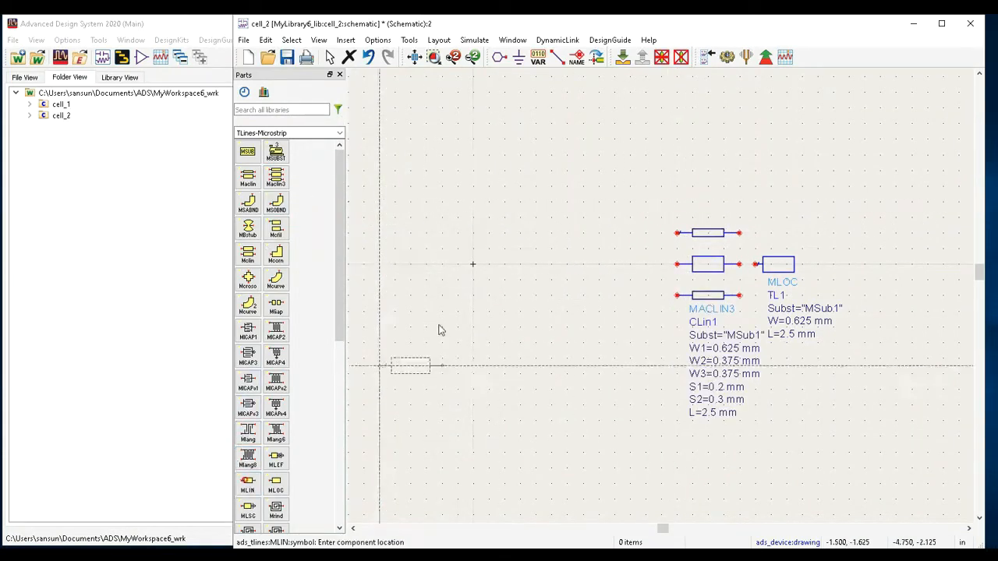
{"action": "left_click", "coordinate": [585, 265]}
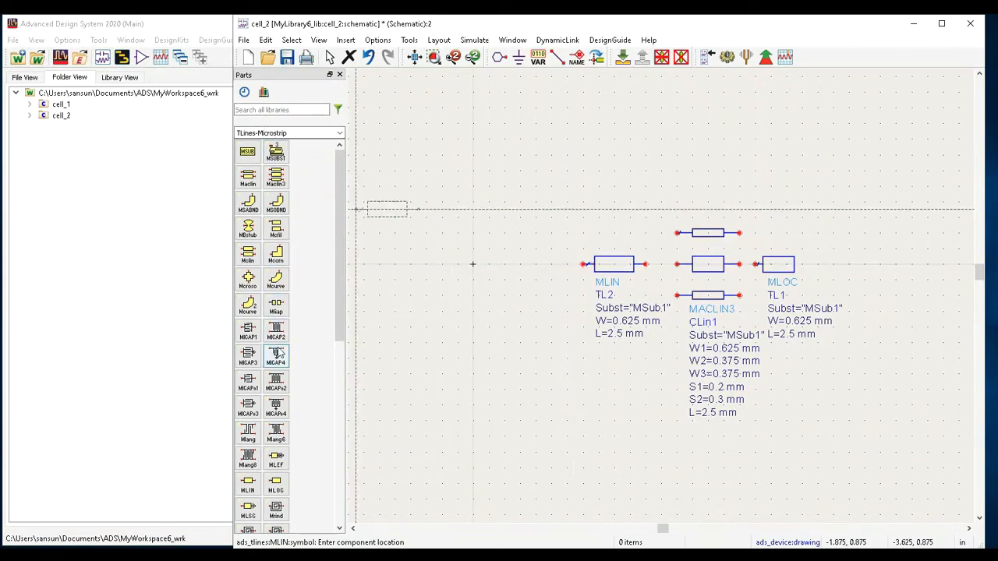
Place pin P1 left of the MLIN on the horizontal axis and end pin placement.
{"action": "left_click", "coordinate": [500, 56]}
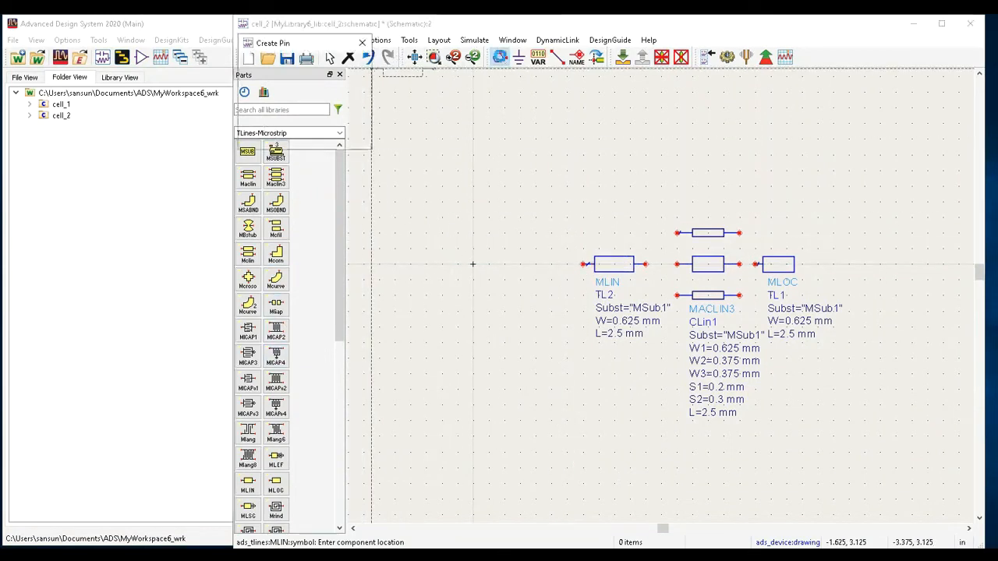
{"action": "left_click", "coordinate": [544, 265]}
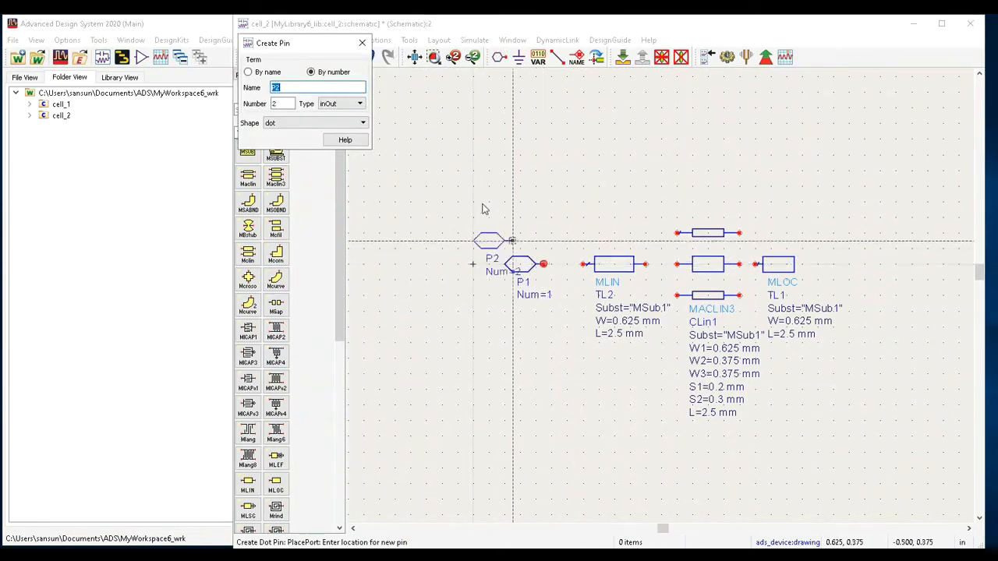
{"action": "left_click", "coordinate": [361, 42]}
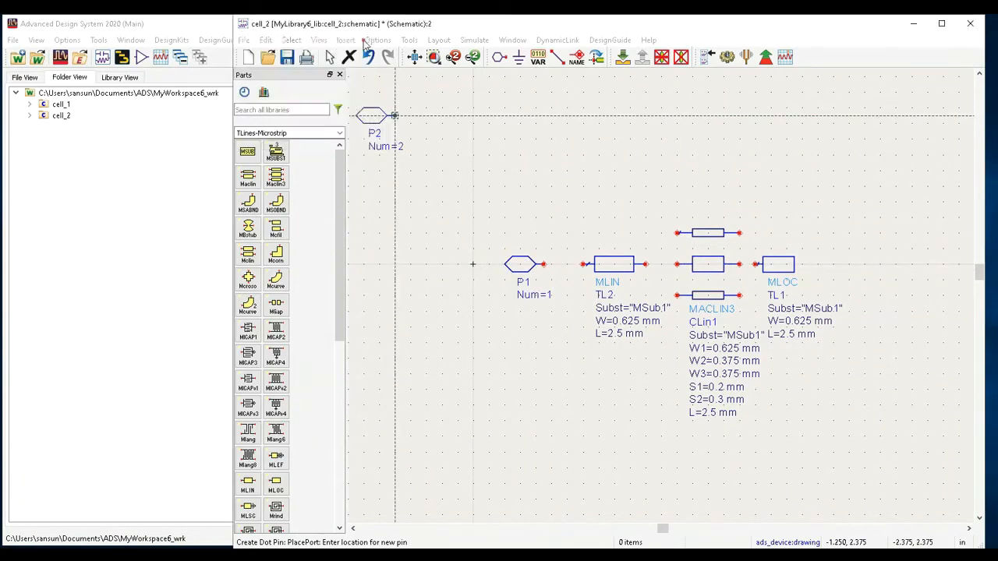
Wire pin P1 to the MLIN, the MLIN to the middle line of the MACLIN3, and that line to the MLOC.
{"action": "left_click", "coordinate": [559, 58]}
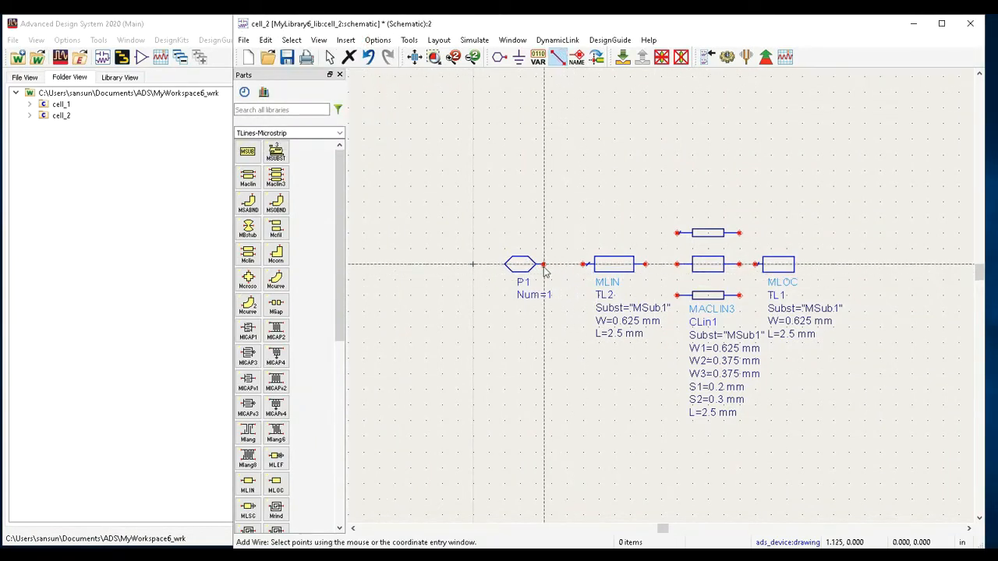
{"action": "left_click", "coordinate": [544, 265]}
{"action": "left_click", "coordinate": [583, 265]}
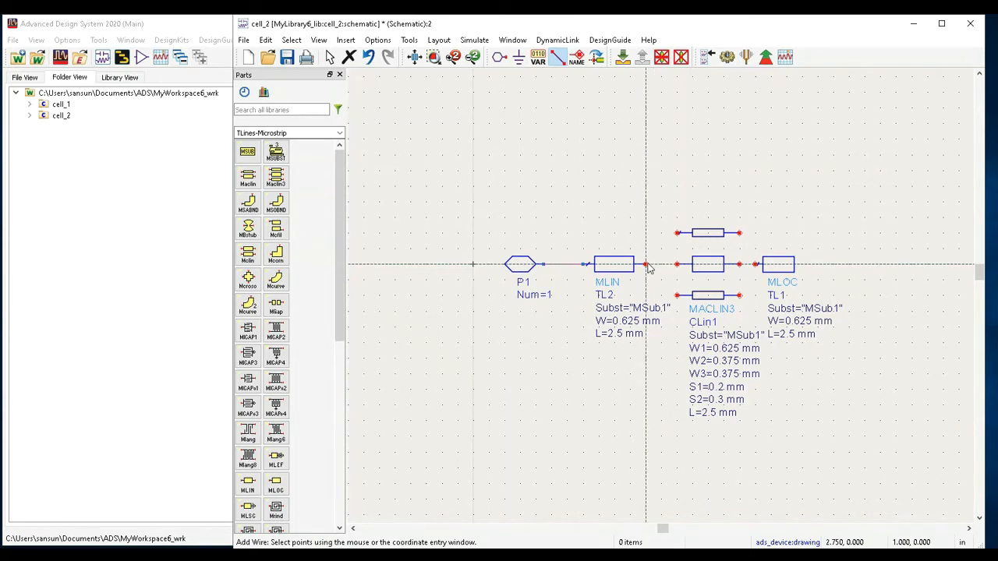
{"action": "left_click", "coordinate": [647, 265]}
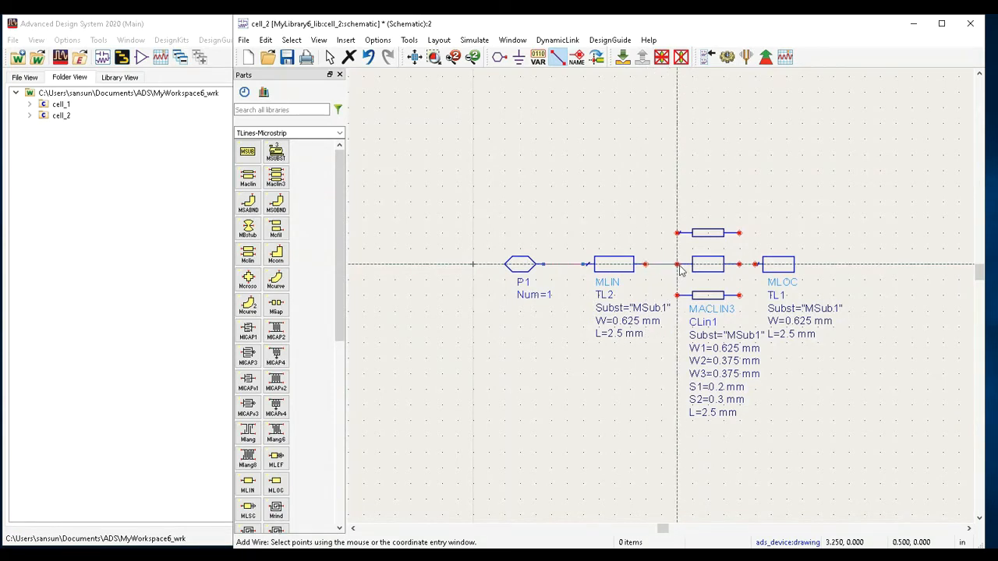
{"action": "left_click", "coordinate": [677, 265]}
{"action": "left_click", "coordinate": [740, 265]}
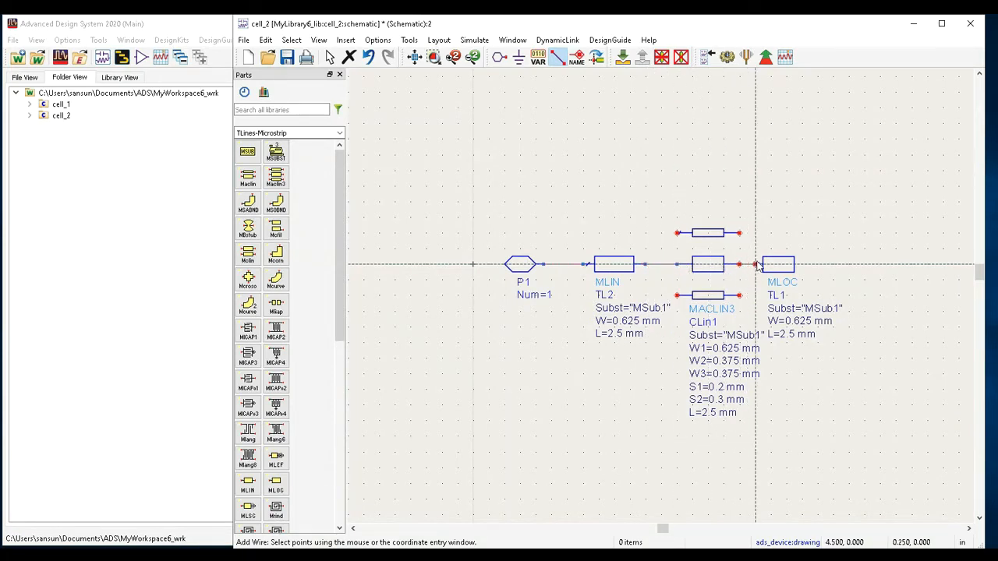
{"action": "left_click", "coordinate": [756, 265]}
{"action": "left_click", "coordinate": [330, 57]}
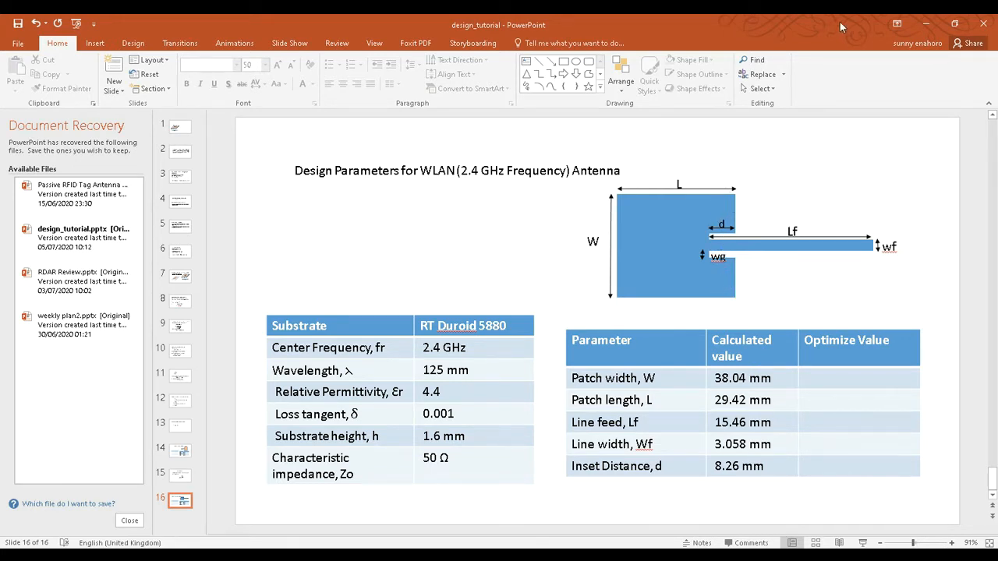
Compare the schematic with the antenna drawing and design parameters on the PowerPoint slide.
{"action": "left_click", "coordinate": [926, 25]}
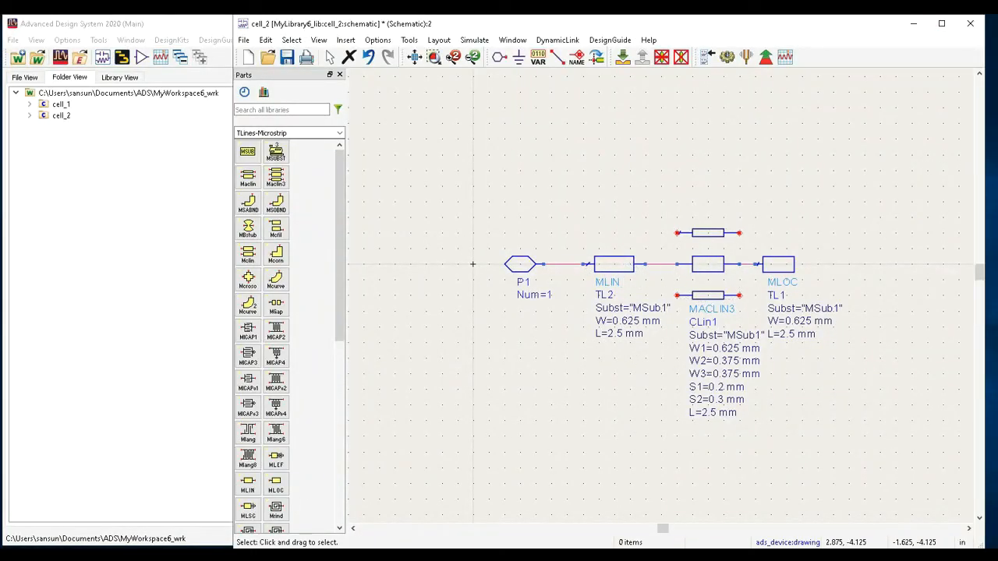
{"action": "key", "text": "alt+Tab"}
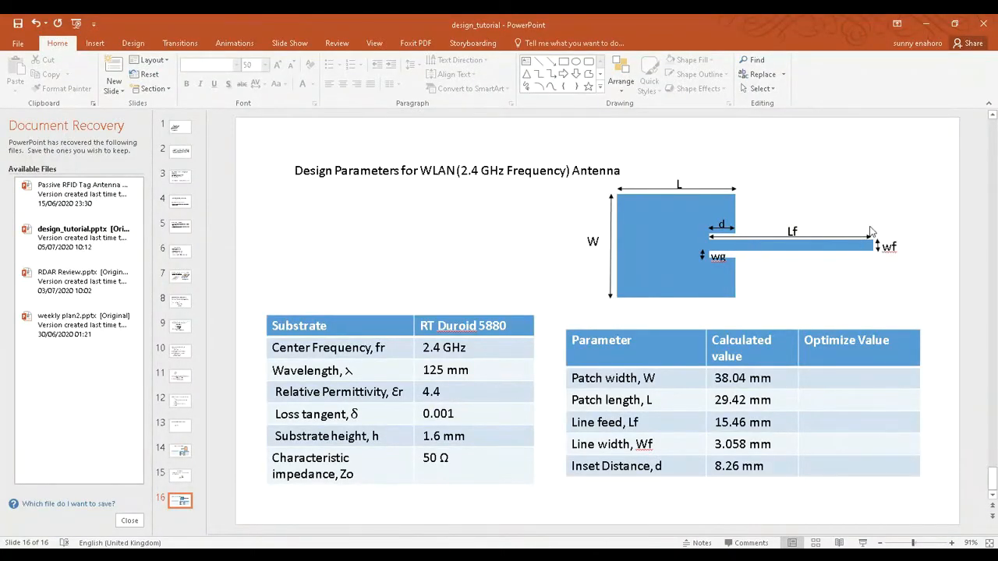
{"action": "left_click", "coordinate": [926, 23]}
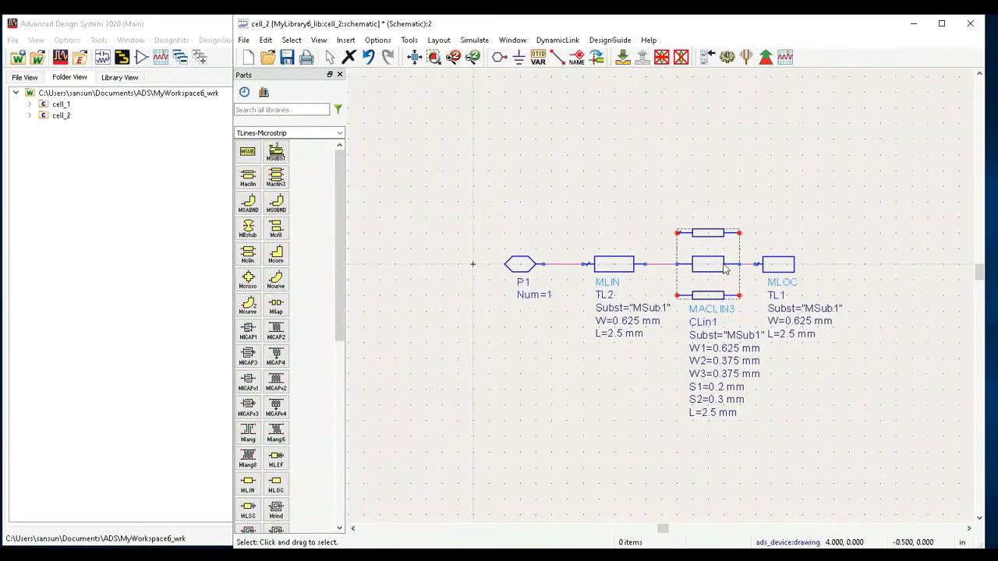
Set the width W of the MLOC TL1 to 380.4 mm.
{"action": "scroll", "coordinate": [496, 326], "scroll_direction": "up", "scroll_amount": 1}
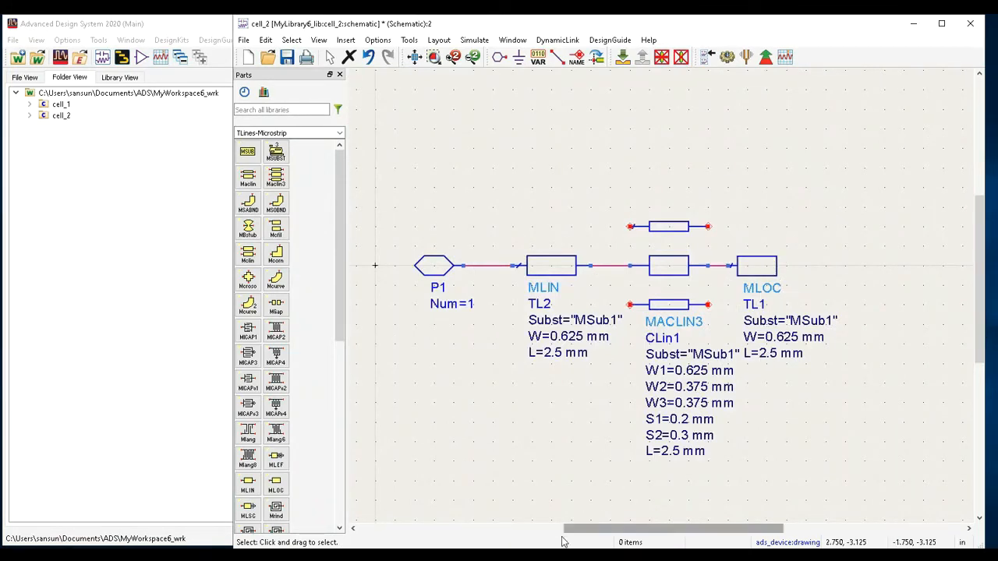
{"action": "mouse_move", "coordinate": [549, 556]}
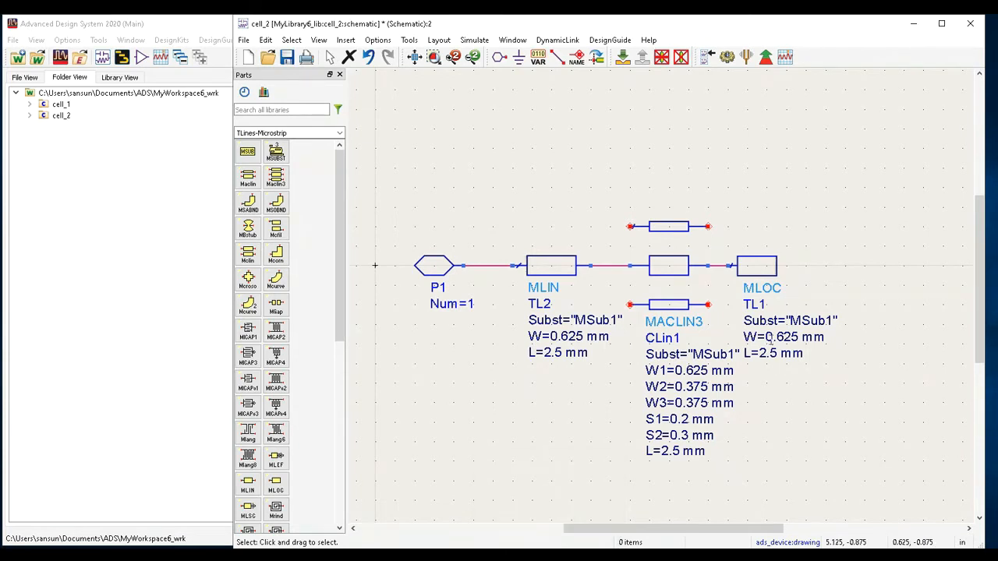
{"action": "left_click", "coordinate": [774, 337]}
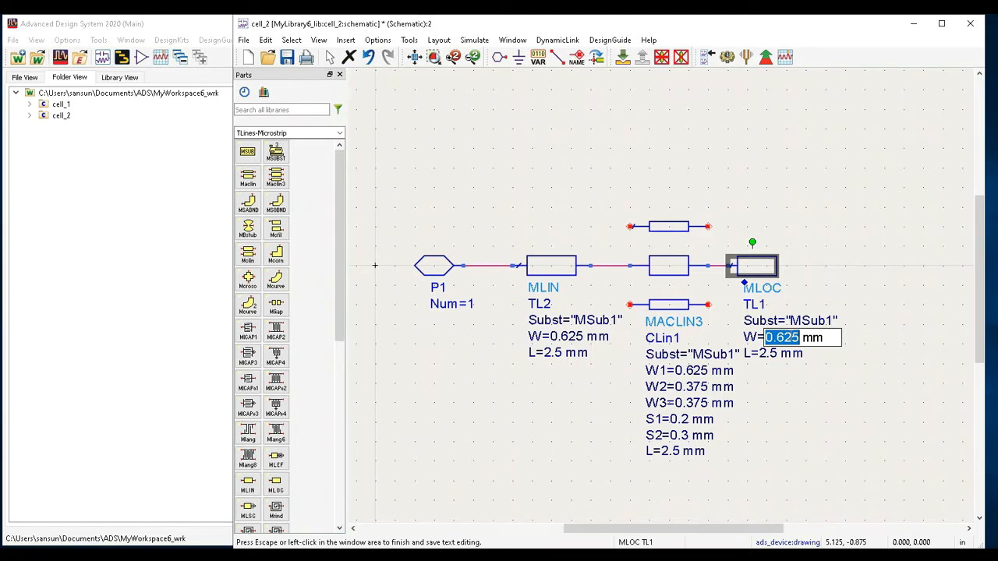
{"action": "type", "text": "380.4"}
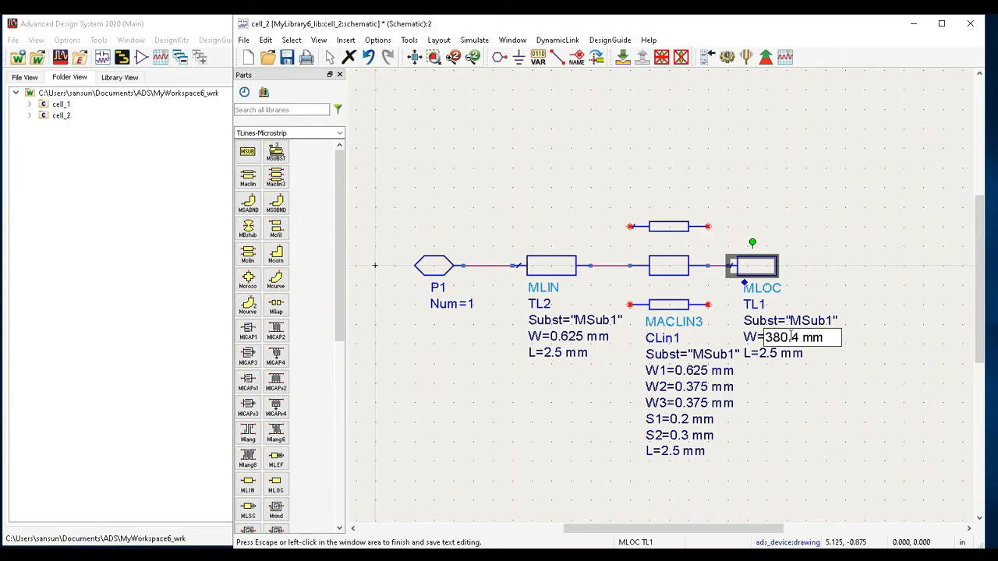
{"action": "left_click", "coordinate": [768, 353]}
Open TL1's length L for editing and check the patch length and inset distance on the PowerPoint slide.
{"action": "left_click", "coordinate": [768, 354]}
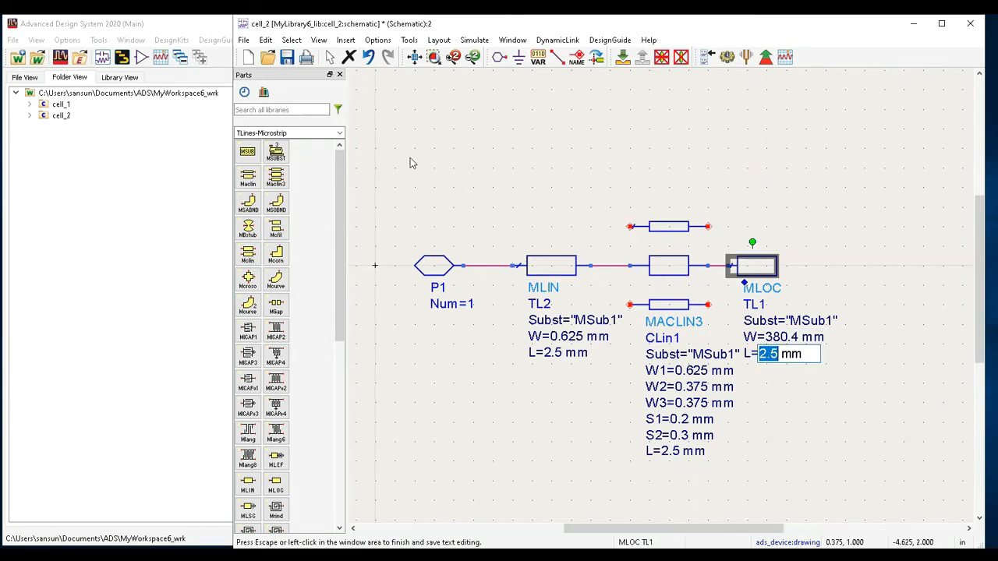
{"action": "left_click", "coordinate": [527, 554]}
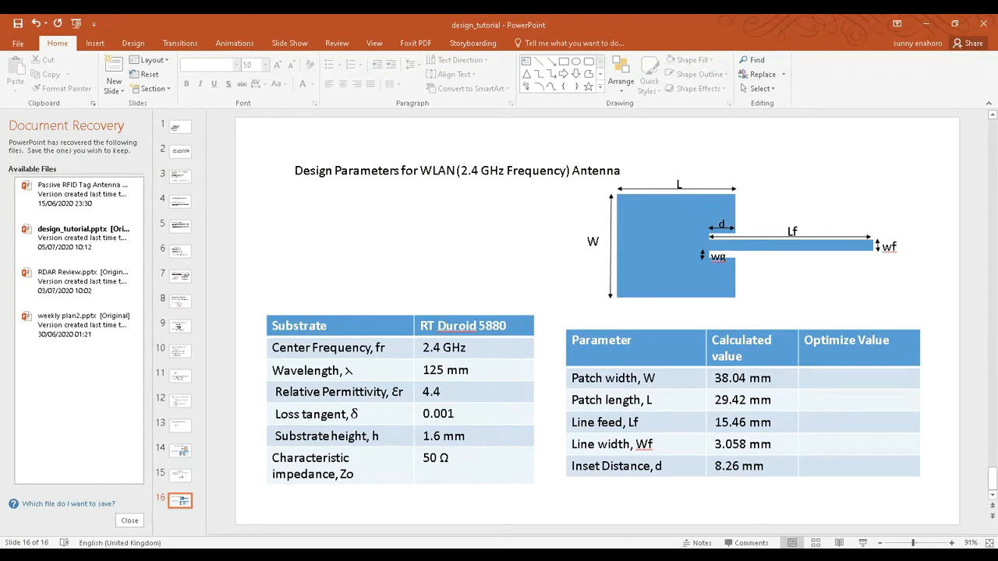
{"action": "left_click", "coordinate": [709, 501]}
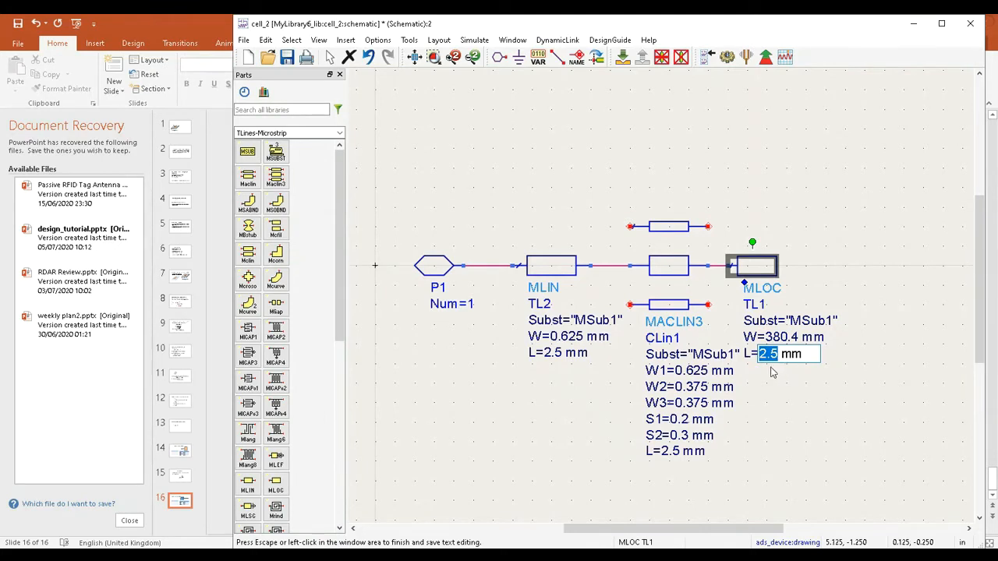
Calculate the patch length minus the inset distance, 29.42 - 8.26, in Calculator.
{"action": "key", "text": "alt+Tab"}
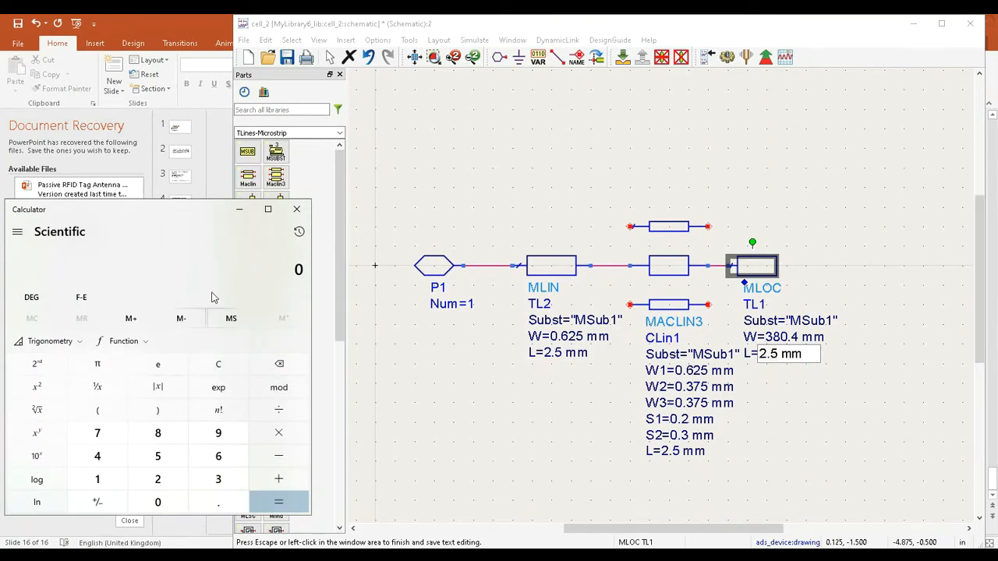
{"action": "left_click", "coordinate": [157, 479]}
{"action": "left_click", "coordinate": [219, 433]}
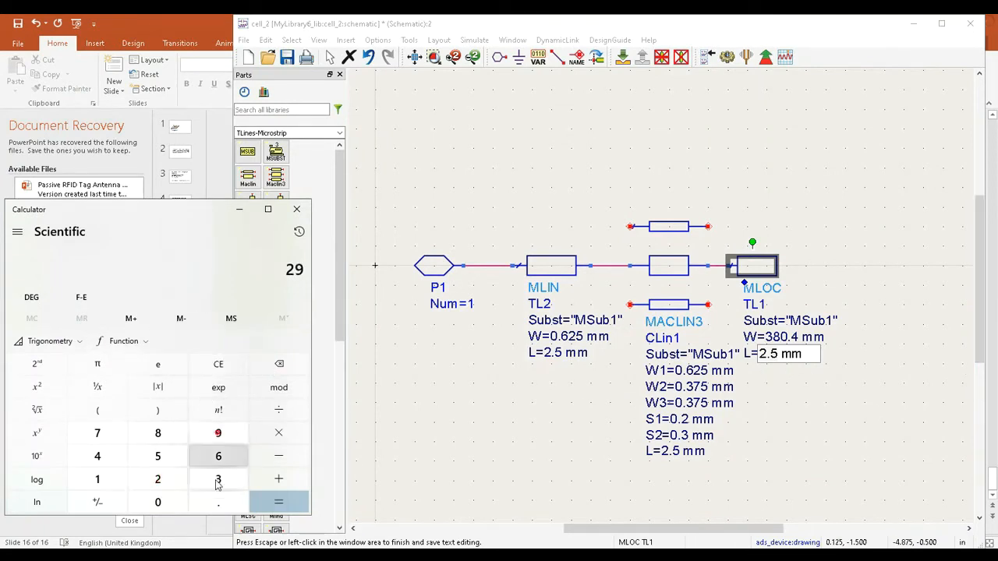
{"action": "left_click", "coordinate": [220, 503]}
{"action": "left_click", "coordinate": [97, 457]}
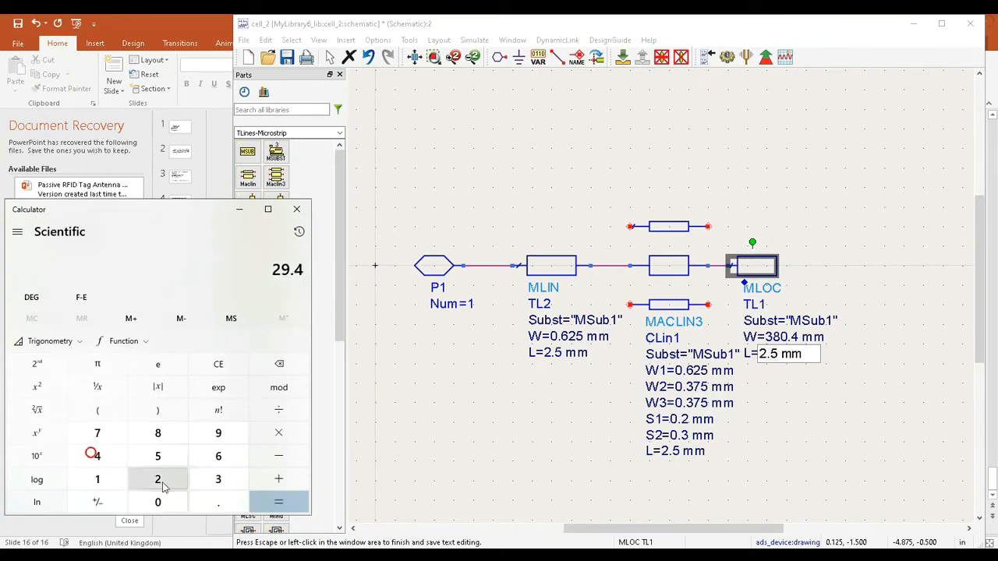
{"action": "left_click", "coordinate": [158, 479]}
{"action": "left_click", "coordinate": [281, 457]}
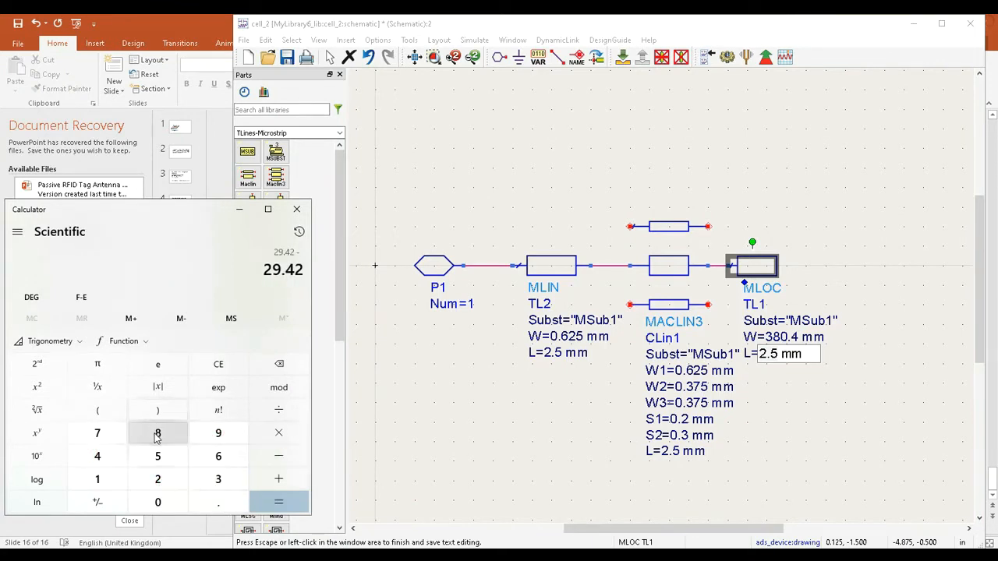
{"action": "left_click", "coordinate": [159, 436]}
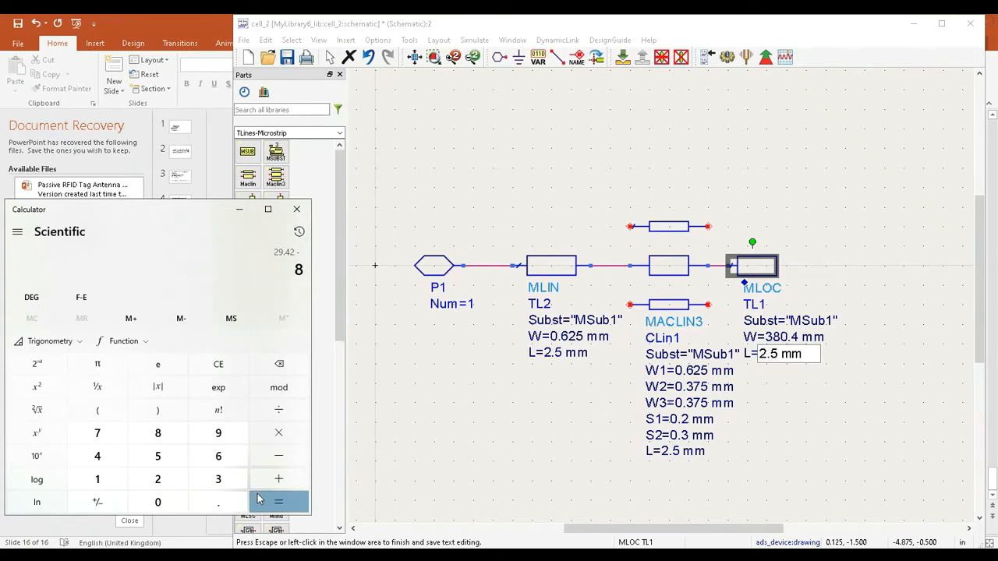
{"action": "left_click", "coordinate": [220, 501]}
{"action": "left_click", "coordinate": [156, 478]}
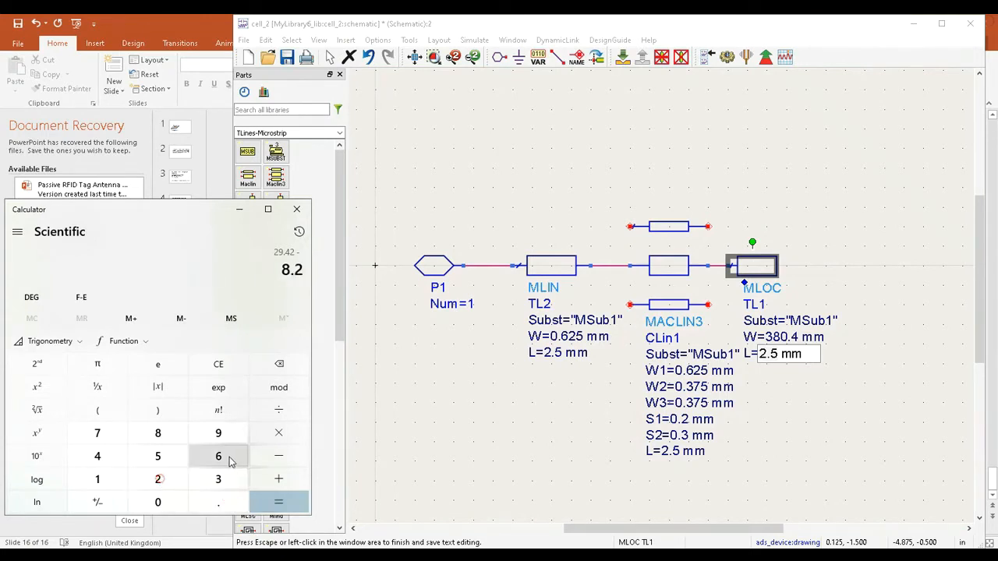
{"action": "left_click", "coordinate": [223, 457]}
{"action": "left_click", "coordinate": [281, 499]}
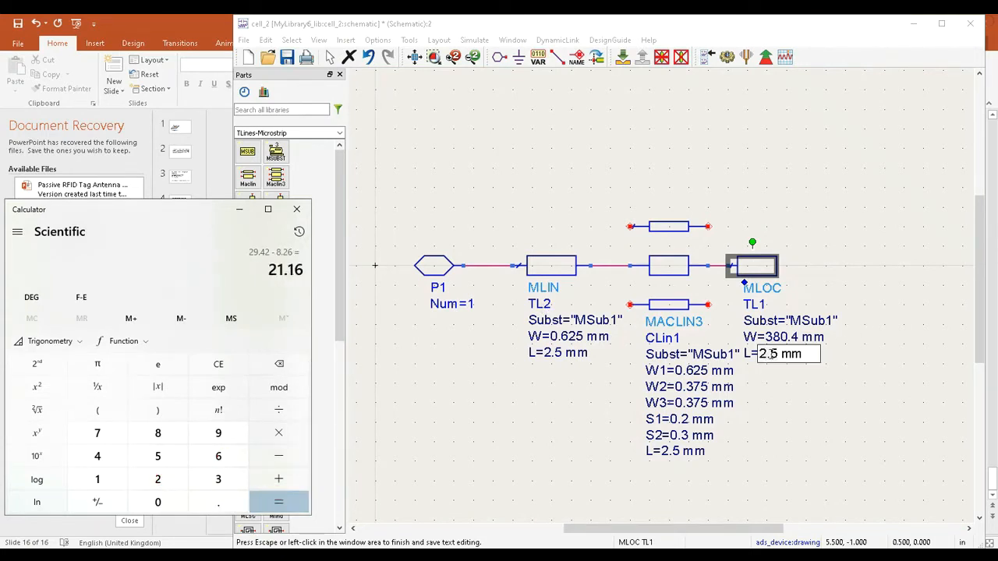
Set the length L of the MLOC TL1 in the ADS schematic to 21.16 mm.
{"action": "left_click", "coordinate": [775, 353]}
{"action": "left_click_drag", "start_coordinate": [778, 353], "coordinate": [758, 354]}
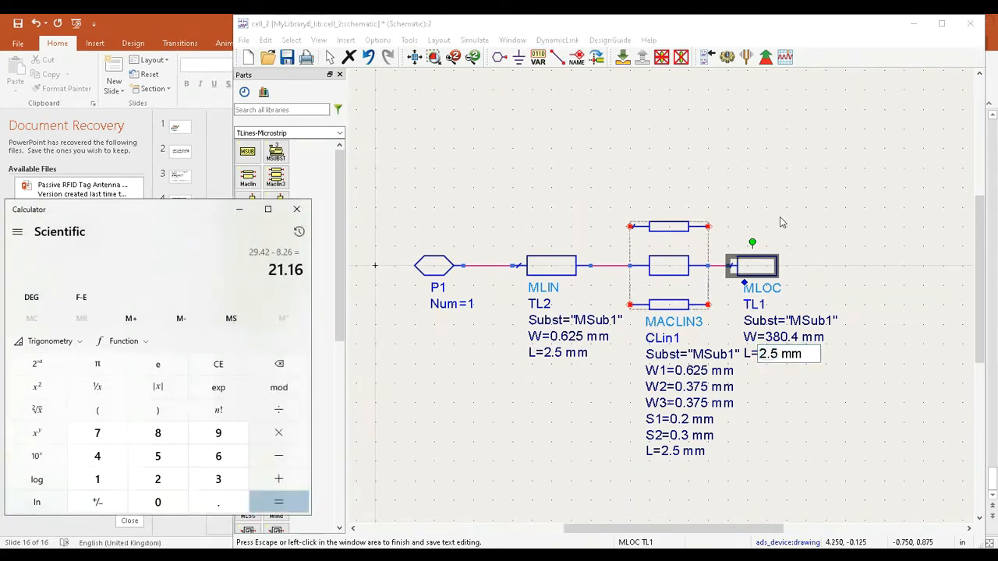
{"action": "left_click", "coordinate": [773, 354]}
{"action": "left_click_drag", "start_coordinate": [743, 354], "coordinate": [738, 356]}
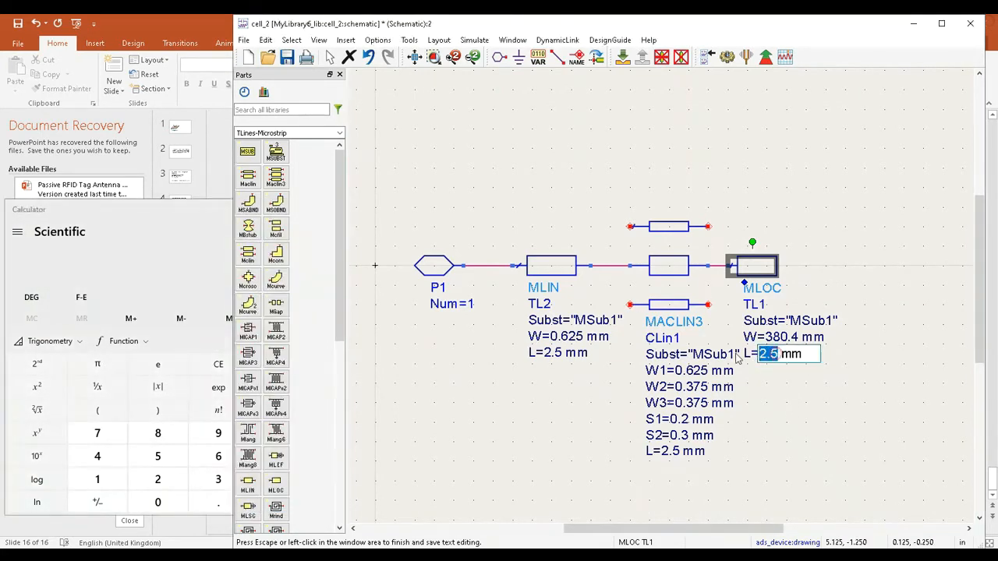
{"action": "type", "text": "21.16"}
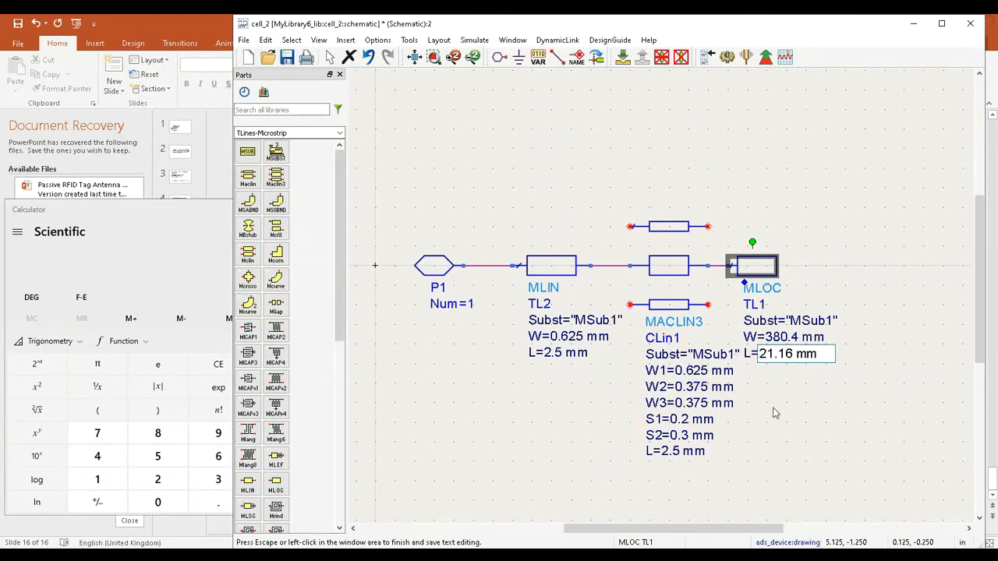
{"action": "left_click", "coordinate": [807, 428]}
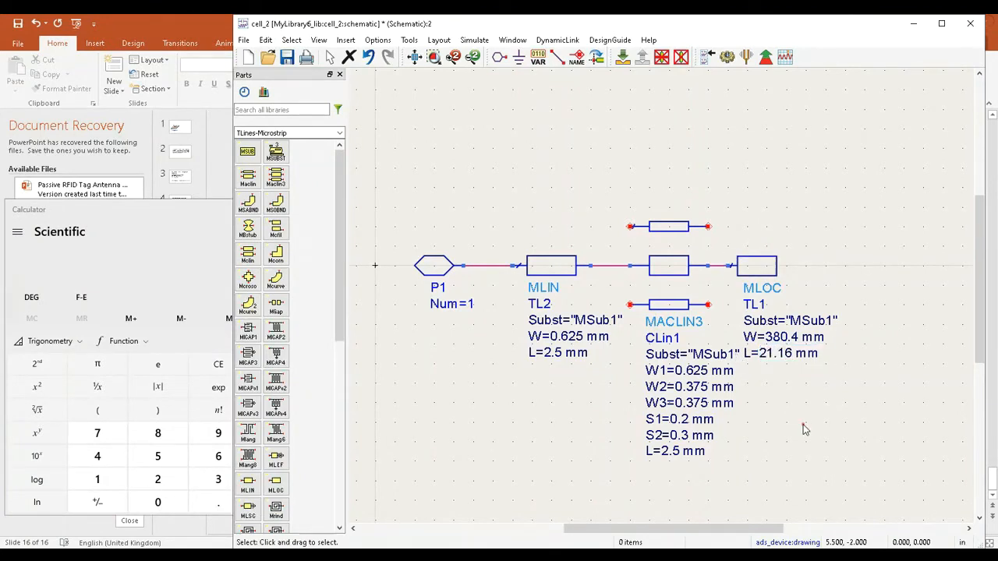
Set the length L of the MACLIN3 CLin1 to the inset distance of 8.26 mm.
{"action": "left_click", "coordinate": [674, 450]}
{"action": "left_click_drag", "start_coordinate": [681, 452], "coordinate": [662, 452]}
{"action": "double_click", "coordinate": [667, 453]}
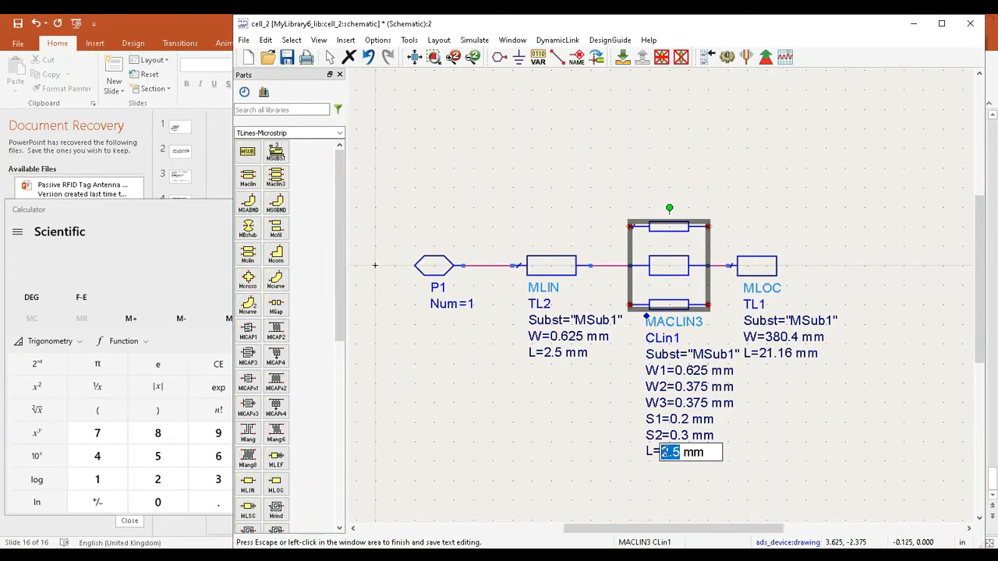
{"action": "type", "text": "8.26"}
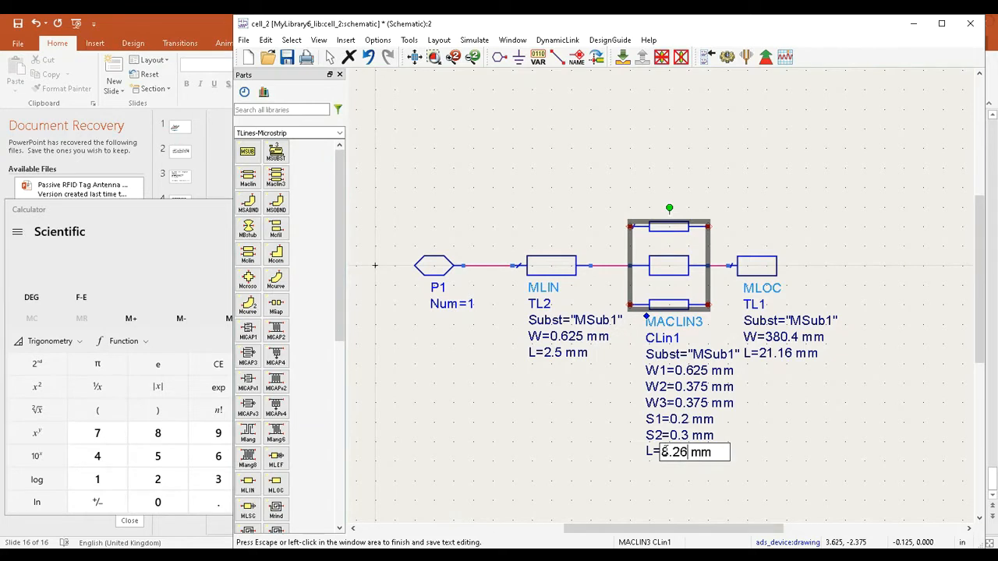
{"action": "left_click", "coordinate": [736, 433]}
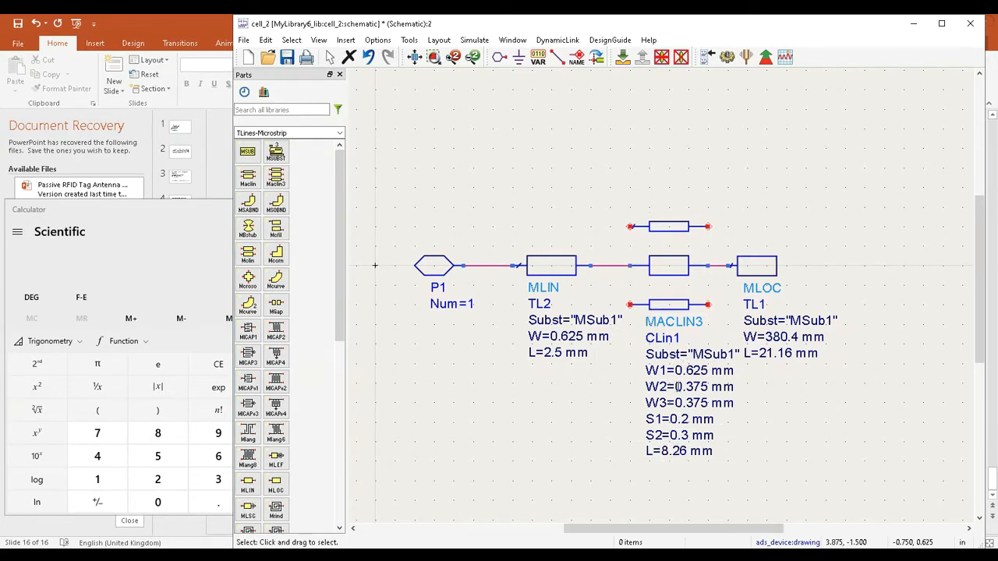
Set CLin1's width W2 to the slide's line width of 3.058 mm, and bring the PowerPoint slide up again.
{"action": "double_click", "coordinate": [685, 386]}
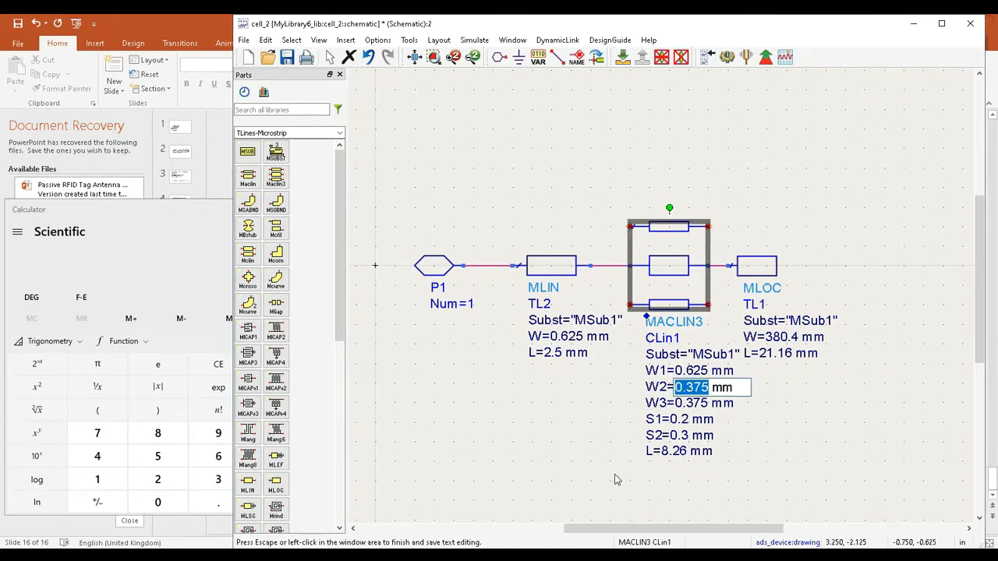
{"action": "mouse_move", "coordinate": [639, 555]}
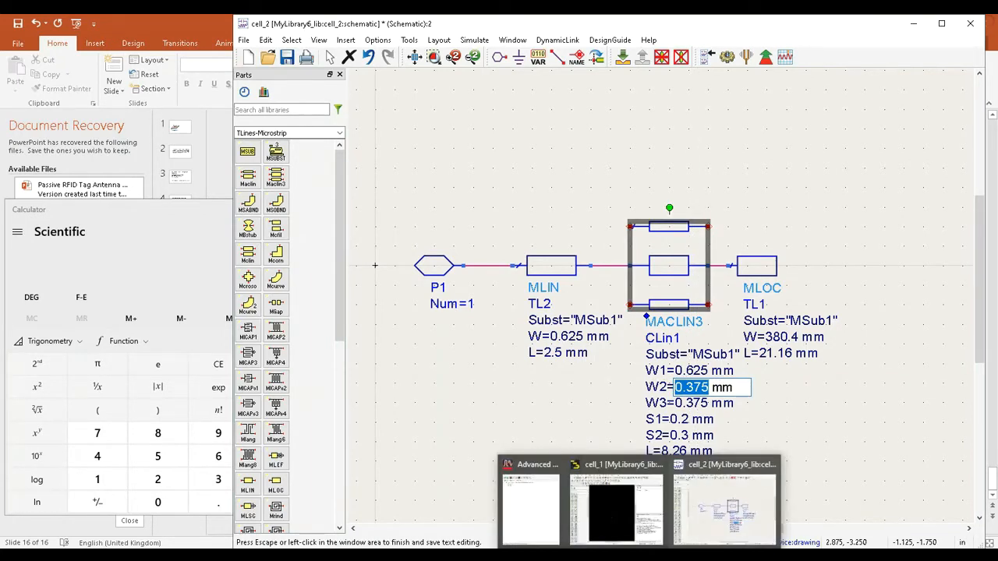
{"action": "mouse_move", "coordinate": [547, 555]}
{"action": "left_click", "coordinate": [551, 515]}
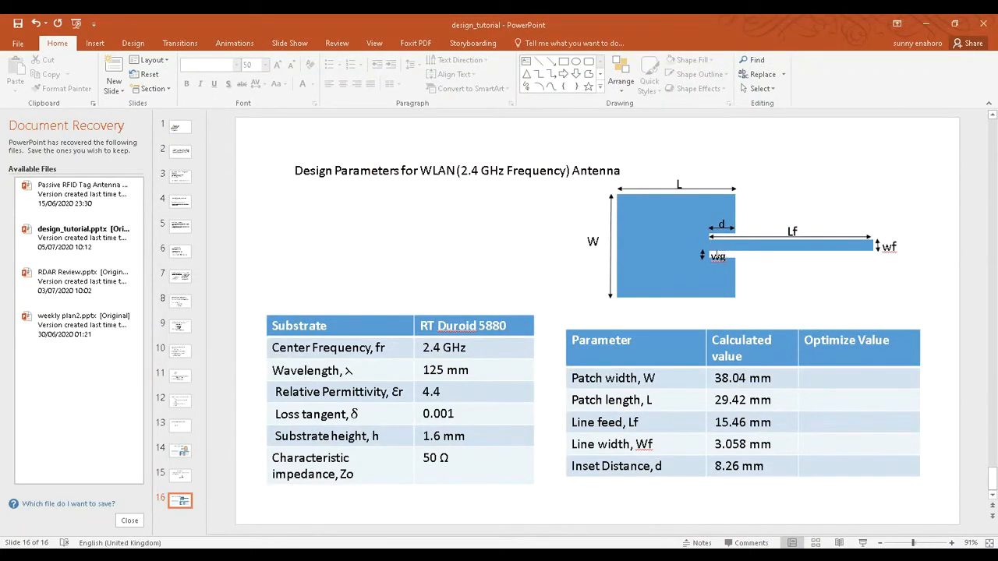
{"action": "left_click", "coordinate": [924, 24]}
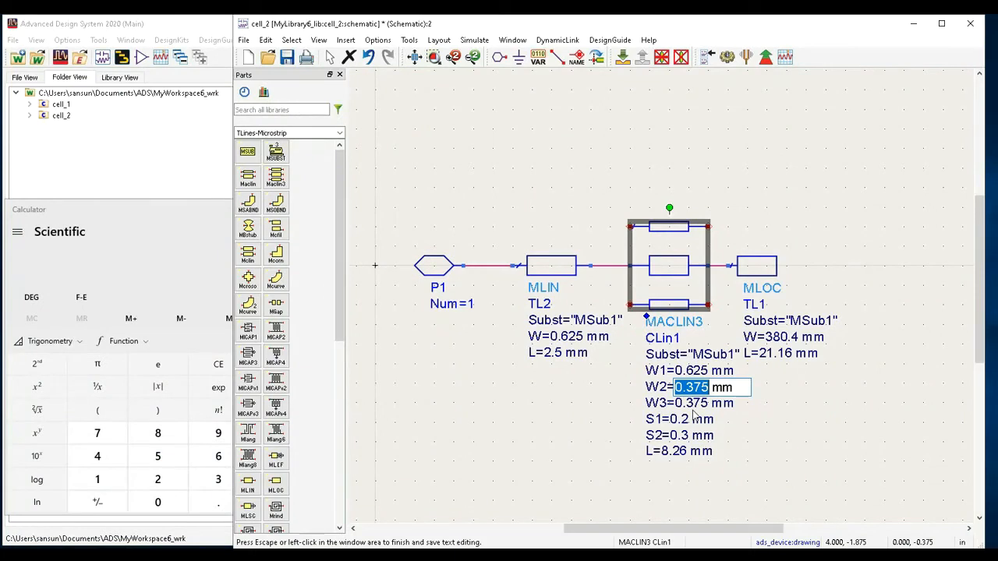
{"action": "type", "text": "30."}
{"action": "key", "text": "BackSpace"}
{"action": "key", "text": "BackSpace"}
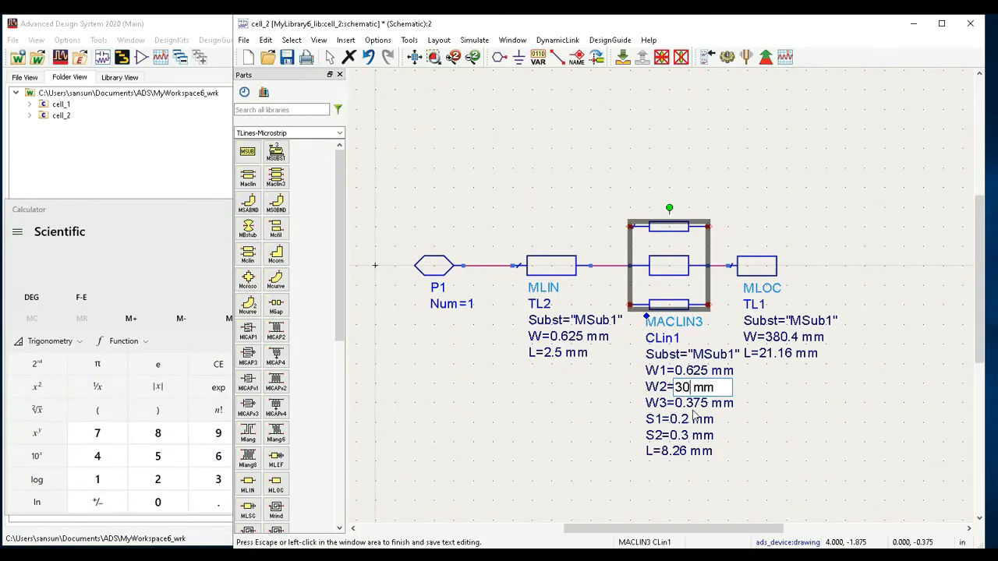
{"action": "type", "text": ".058"}
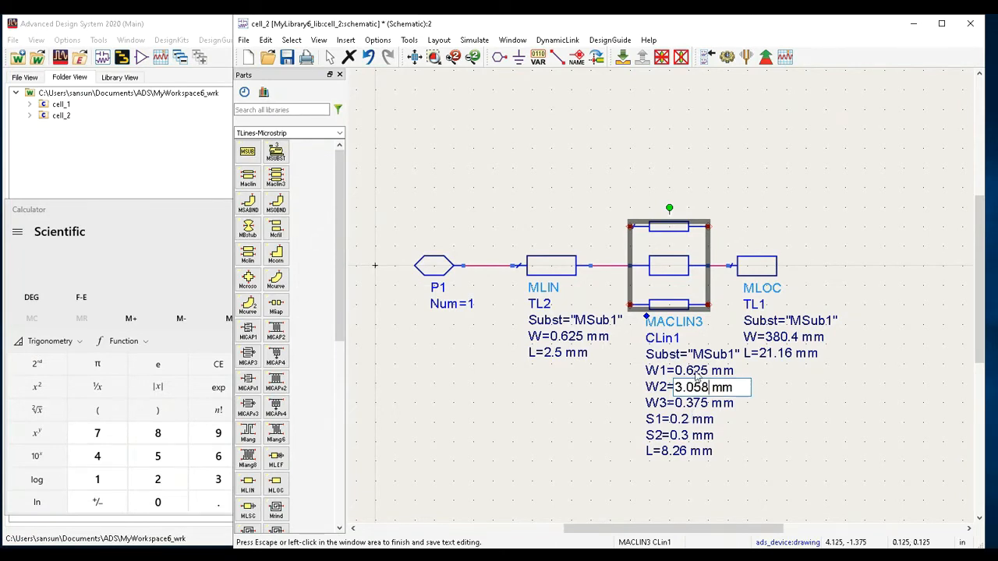
{"action": "left_click", "coordinate": [696, 375]}
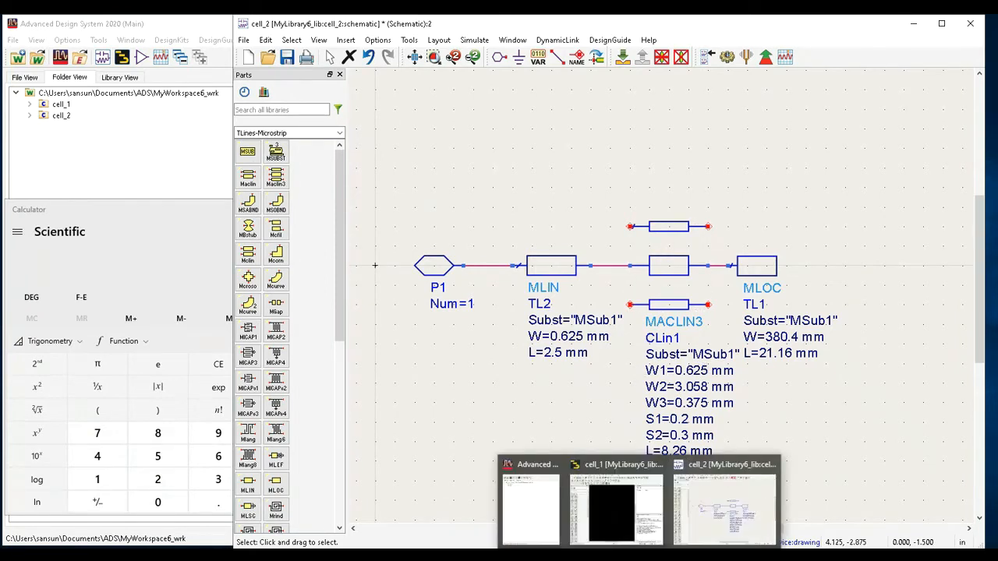
{"action": "left_click", "coordinate": [554, 540]}
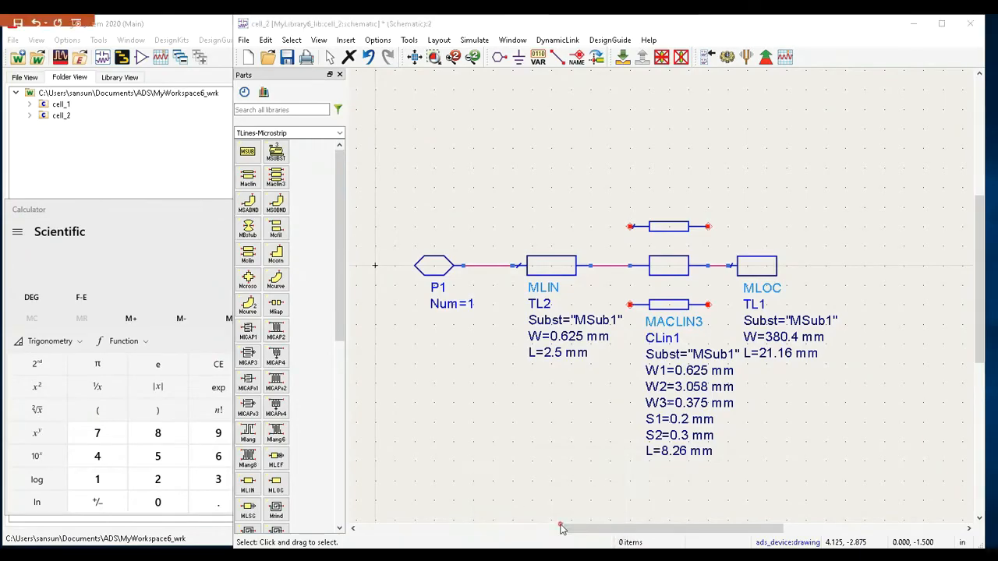
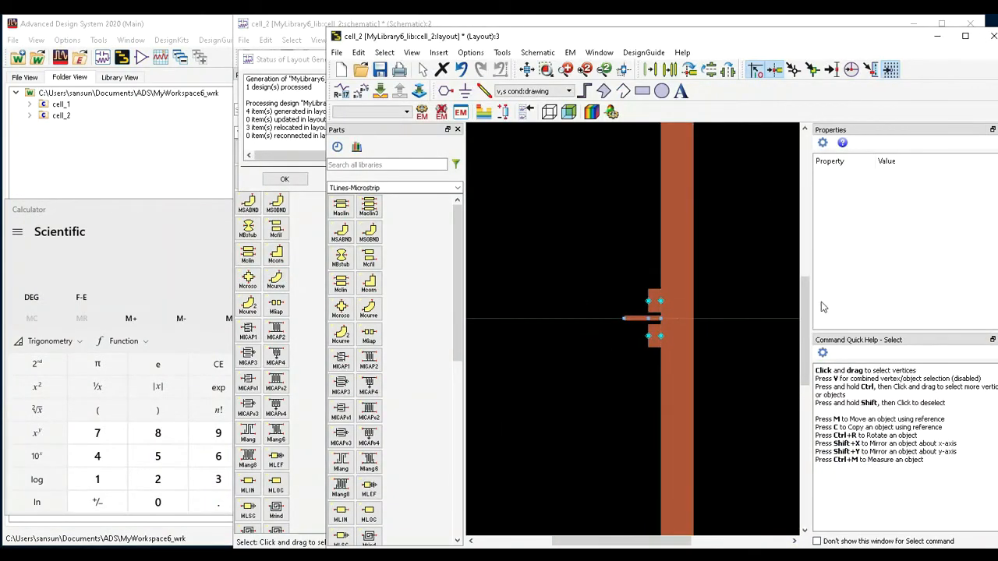
Inspect the patch proportions in the generated layout, and correct the MLOC TL1's width W to 38.04 mm in the schematic.
{"action": "scroll", "coordinate": [680, 328], "scroll_direction": "up", "scroll_amount": 2}
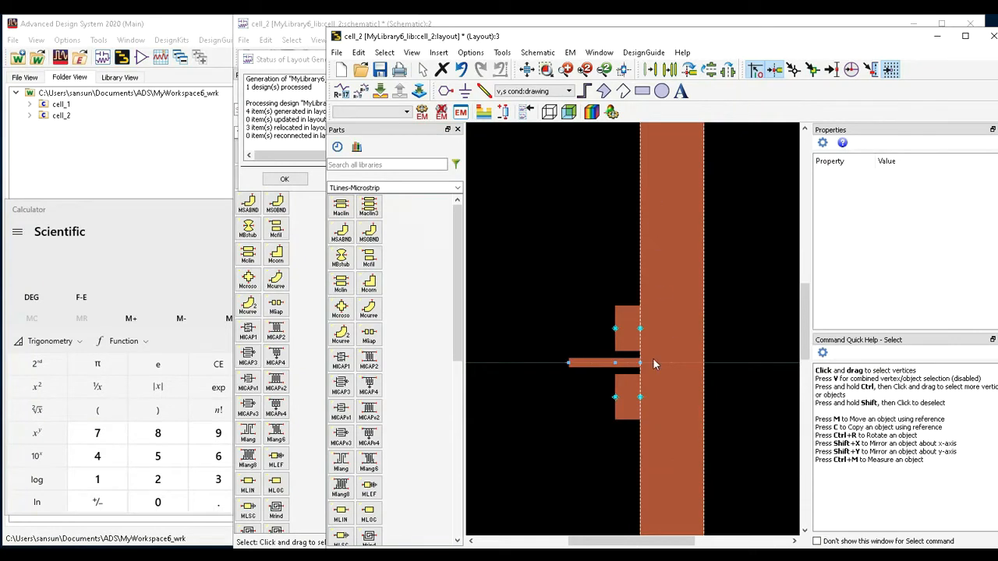
{"action": "scroll", "coordinate": [665, 397], "scroll_direction": "down", "scroll_amount": 2}
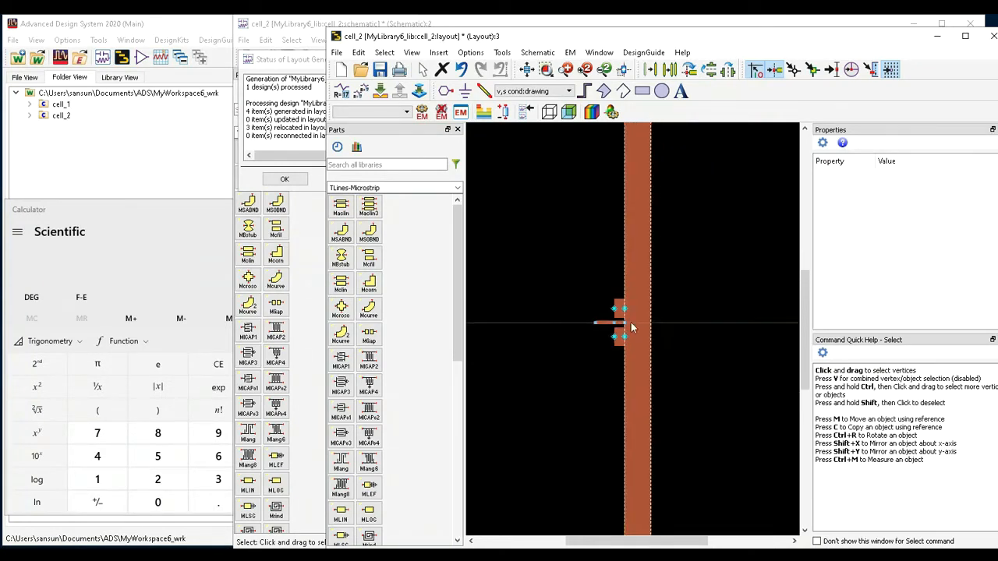
{"action": "scroll", "coordinate": [636, 393], "scroll_direction": "down", "scroll_amount": 2}
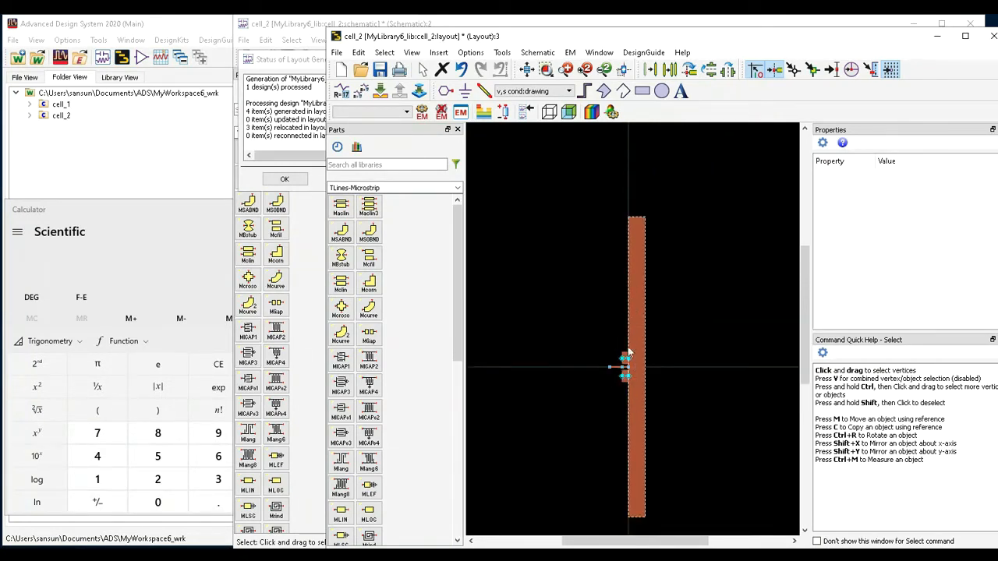
{"action": "left_click", "coordinate": [937, 36]}
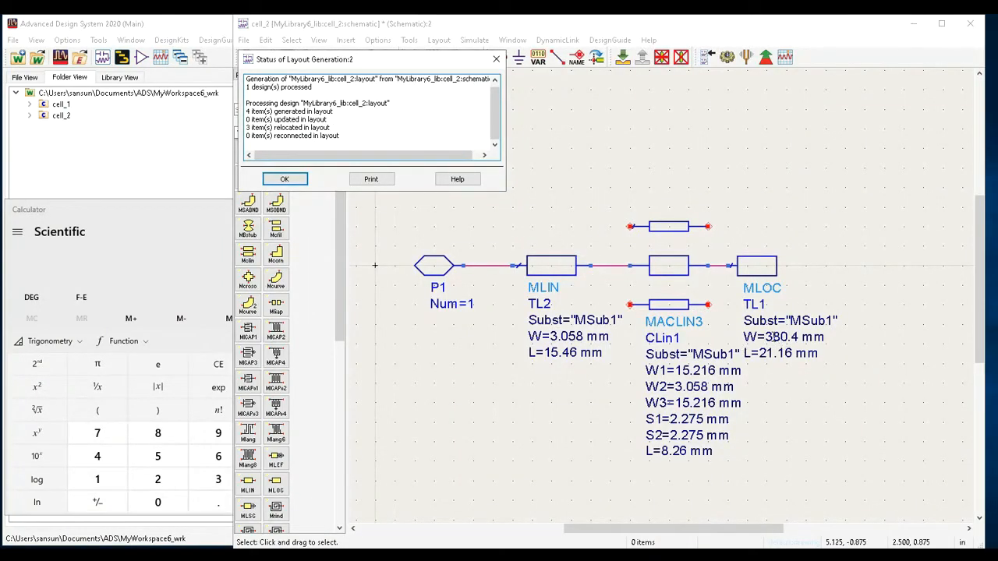
{"action": "double_click", "coordinate": [768, 337]}
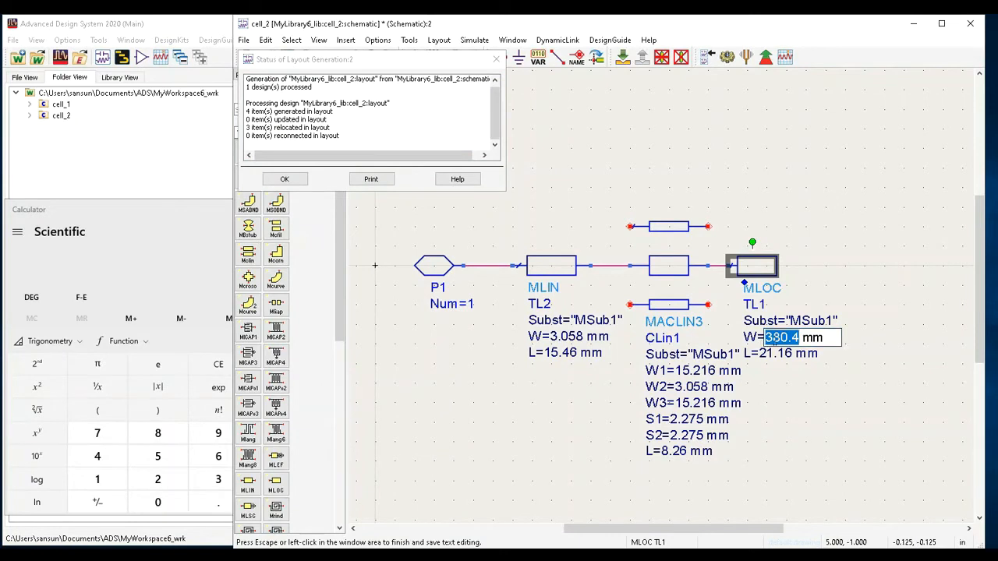
{"action": "left_click", "coordinate": [782, 337]}
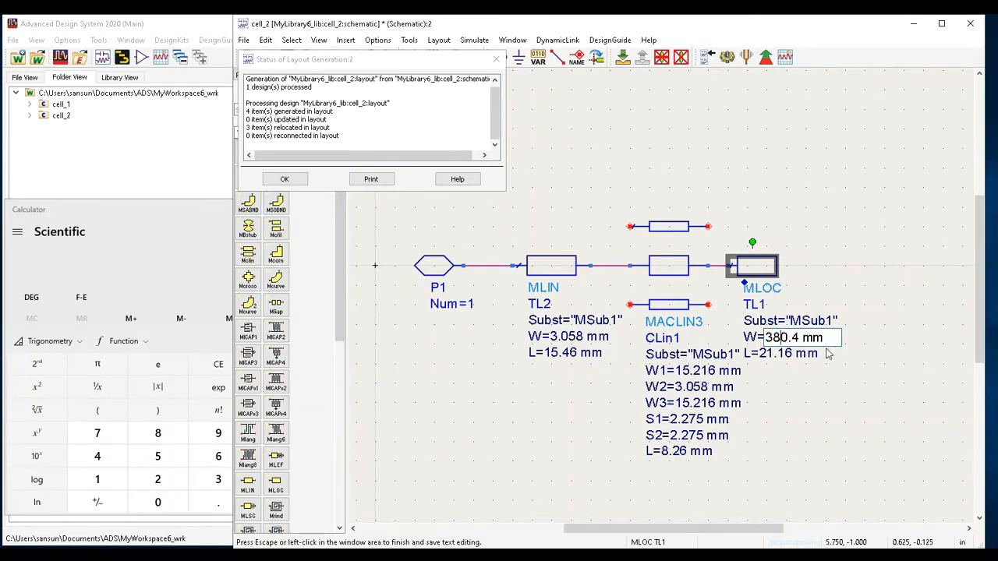
{"action": "type", "text": "."}
{"action": "key", "text": "Delete"}
{"action": "key", "text": "Delete"}
{"action": "type", "text": "0"}
{"action": "left_click", "coordinate": [848, 403]}
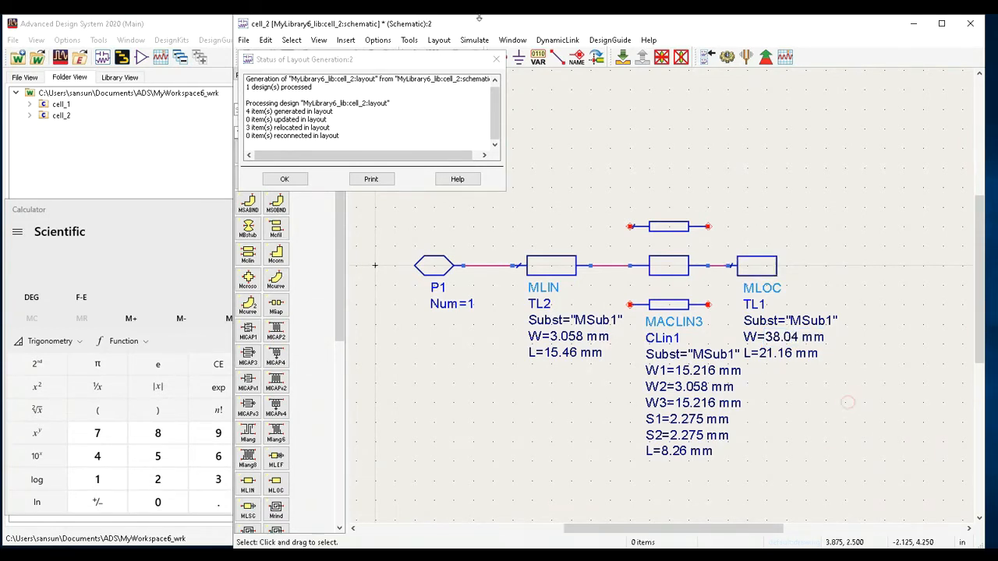
Update the layout from the schematic with the entire design synchronized, and return to the schematic with the status reports closed.
{"action": "left_click", "coordinate": [294, 178]}
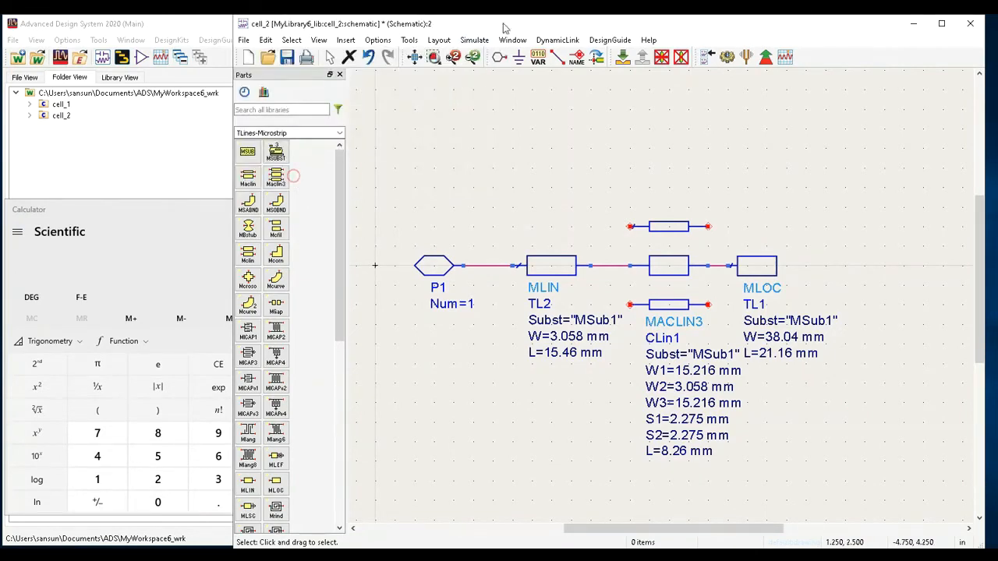
{"action": "left_click", "coordinate": [439, 40]}
{"action": "left_click", "coordinate": [452, 53]}
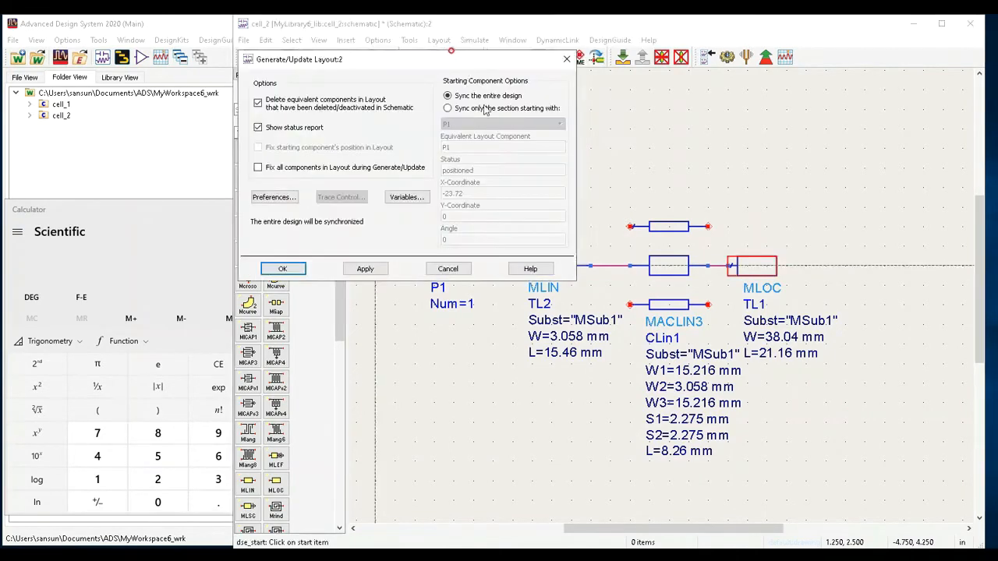
{"action": "left_click", "coordinate": [281, 268]}
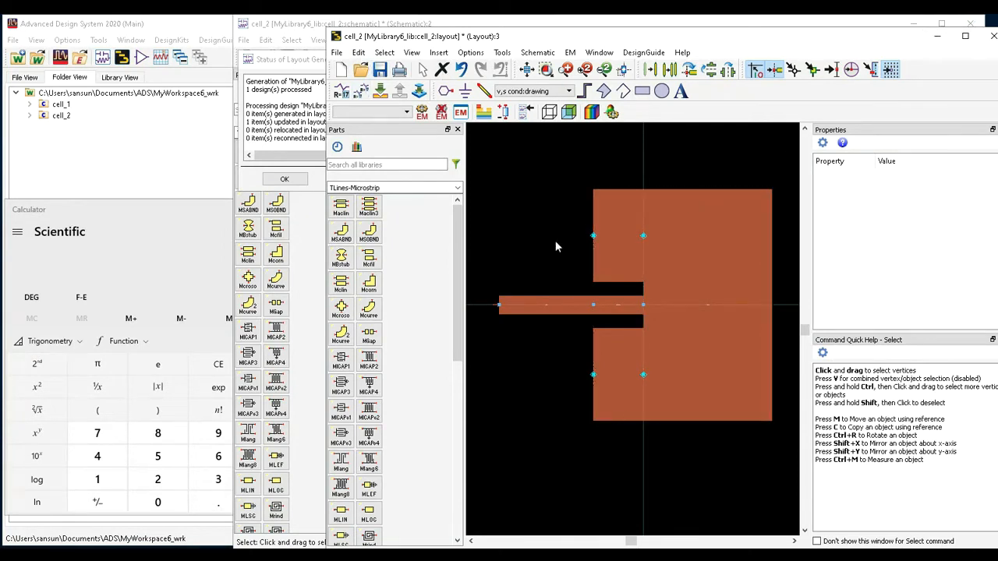
{"action": "left_click", "coordinate": [937, 36]}
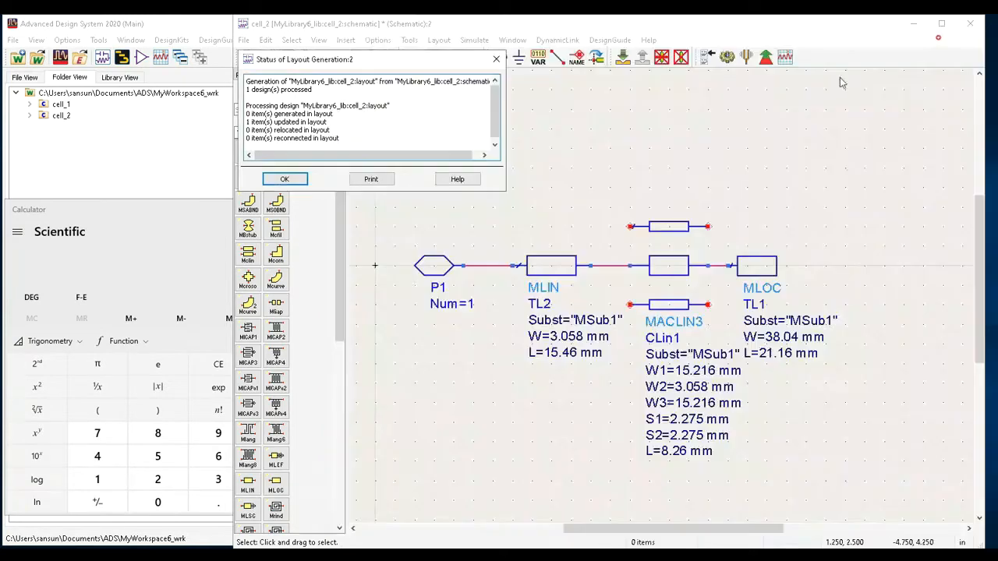
{"action": "left_click", "coordinate": [277, 182]}
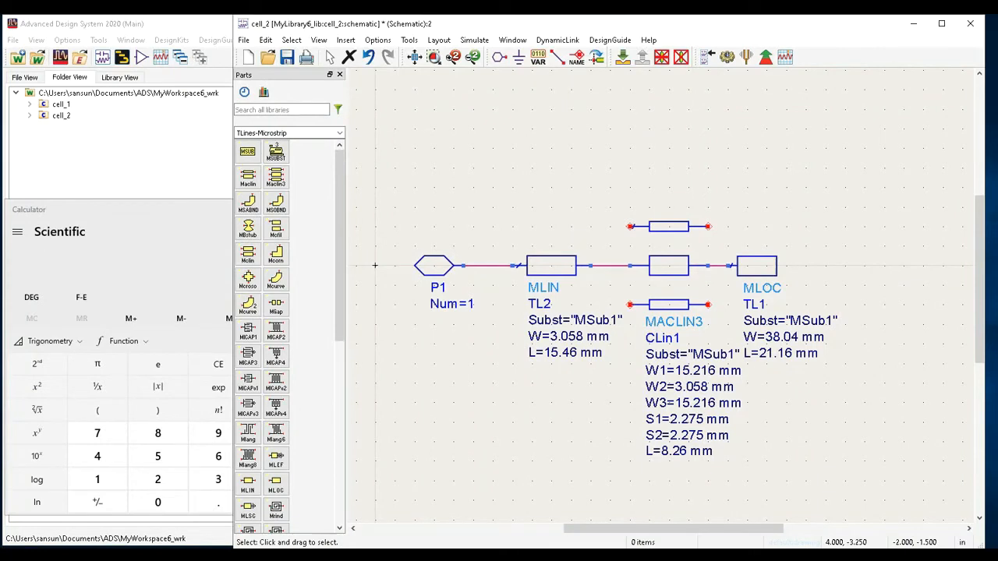
Create a new EM setup view named emSetup without a template for the cell_2 patch layout.
{"action": "left_click", "coordinate": [797, 503]}
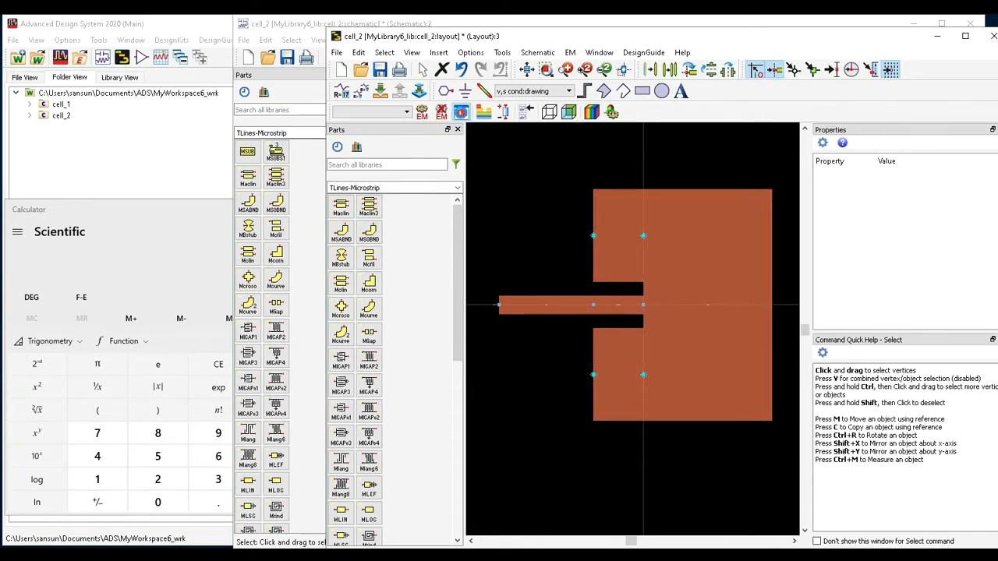
{"action": "left_click", "coordinate": [461, 114]}
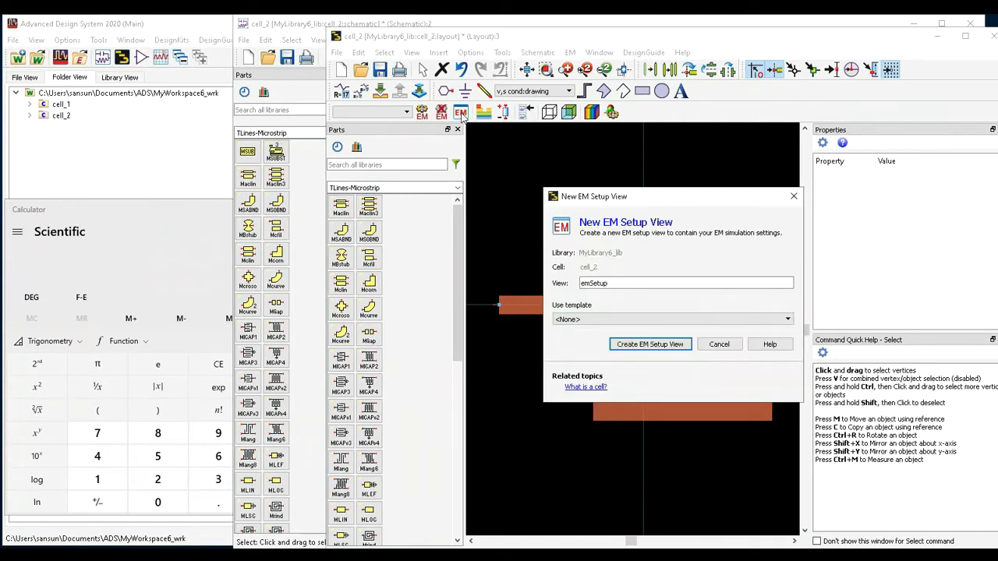
{"action": "left_click", "coordinate": [650, 345]}
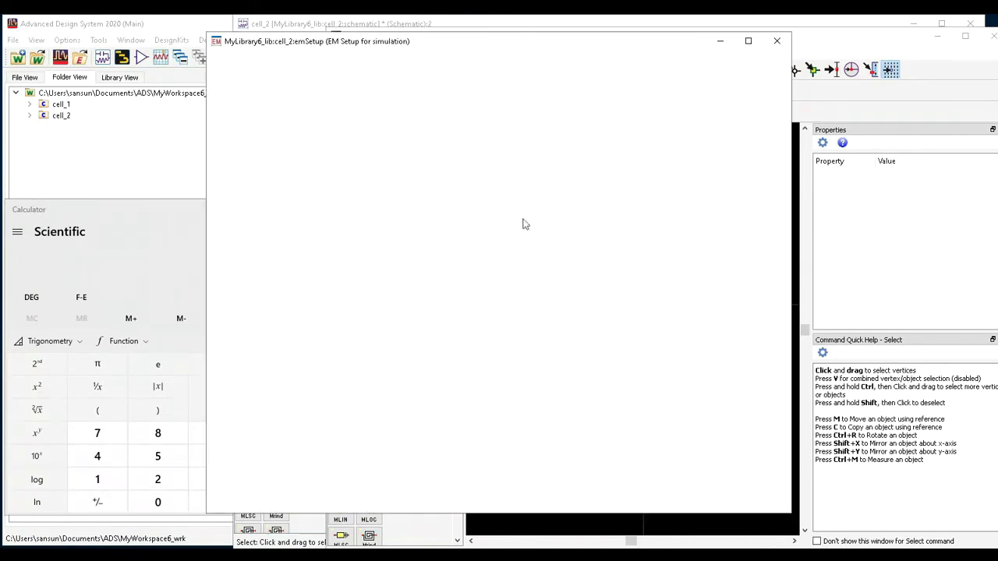
{"action": "left_click_drag", "start_coordinate": [586, 49], "coordinate": [410, 70]}
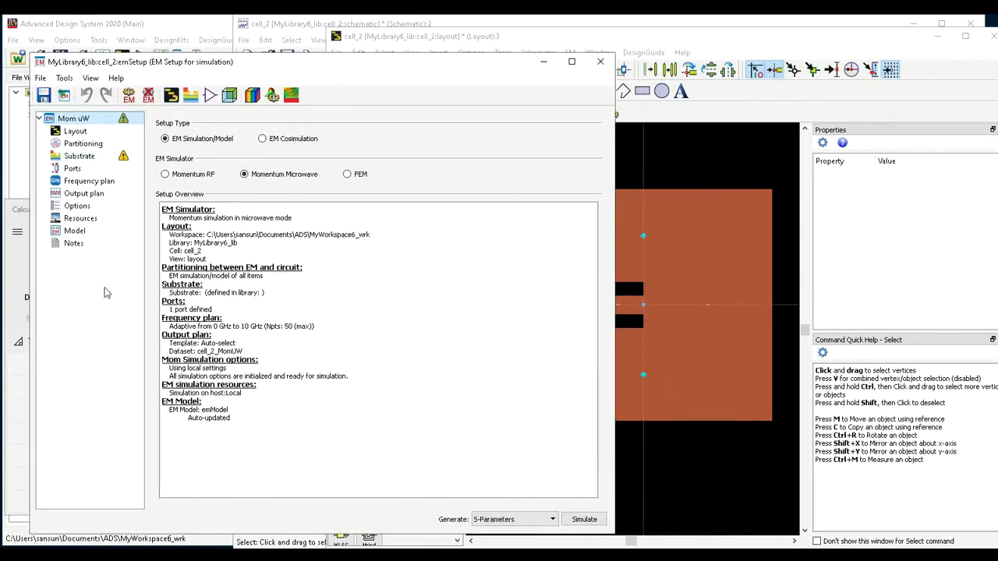
Create a new substrate file substrate1 from the 25milAlumina template for the EM setup.
{"action": "left_click", "coordinate": [78, 157]}
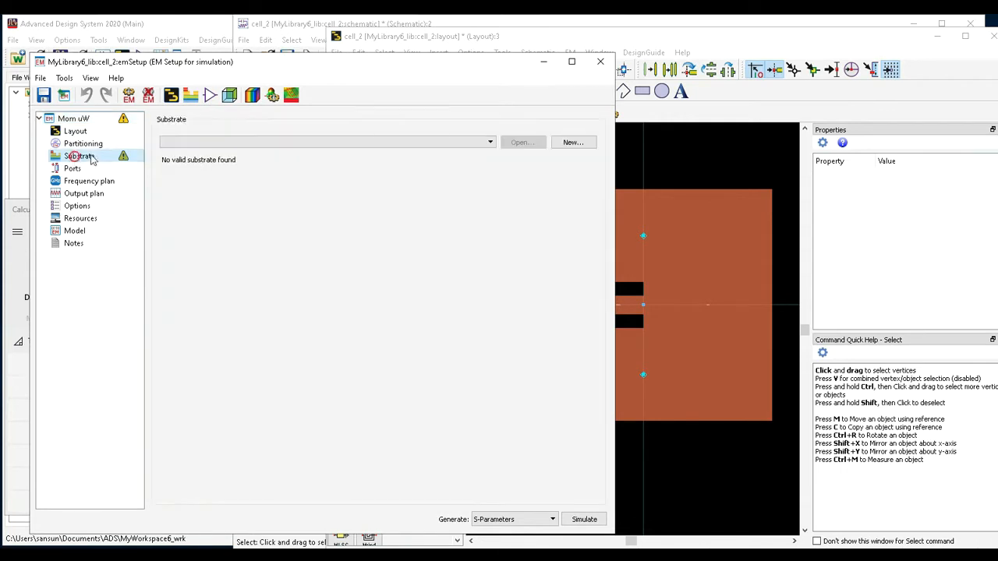
{"action": "left_click", "coordinate": [572, 144]}
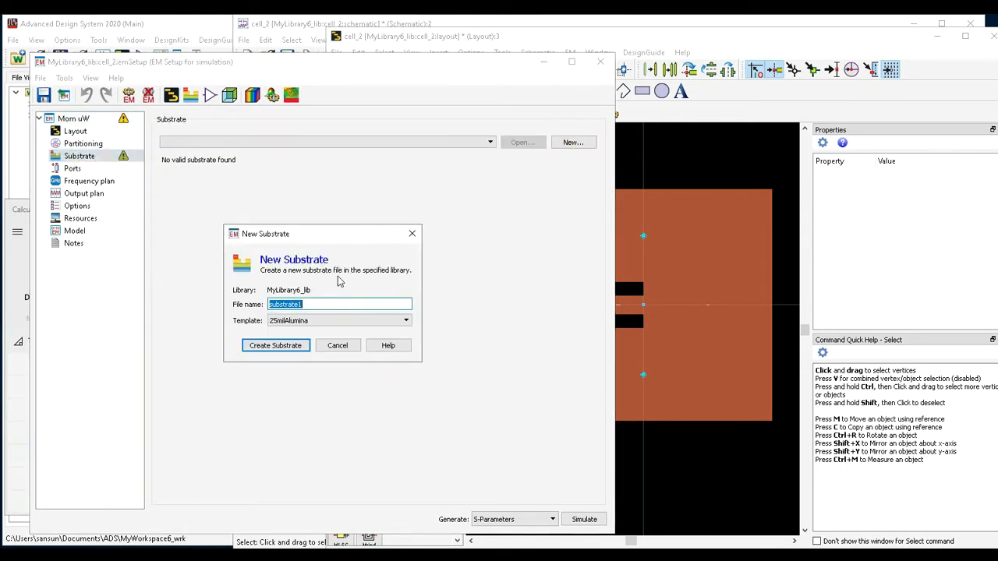
{"action": "left_click", "coordinate": [275, 345]}
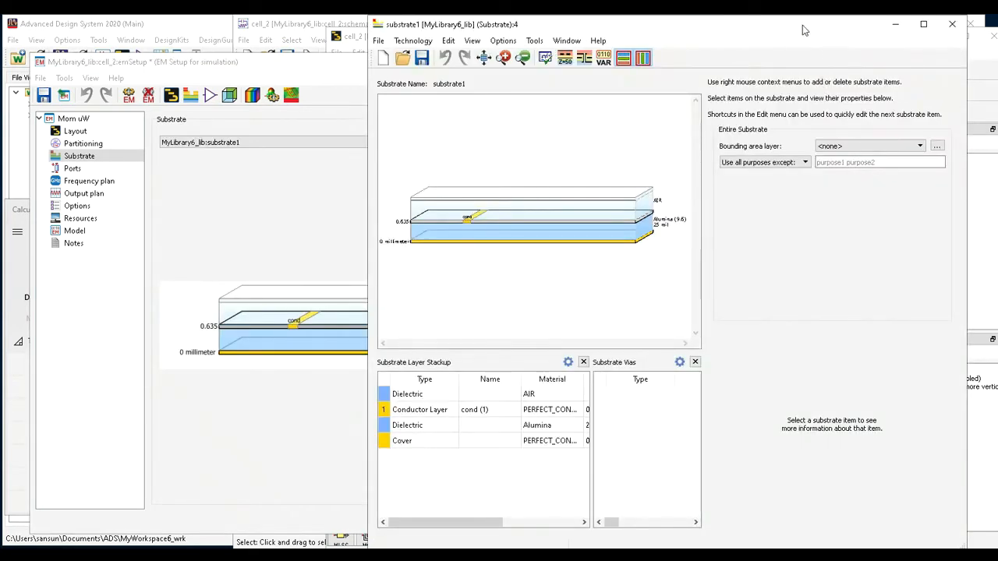
{"action": "left_click_drag", "start_coordinate": [808, 29], "coordinate": [464, 31]}
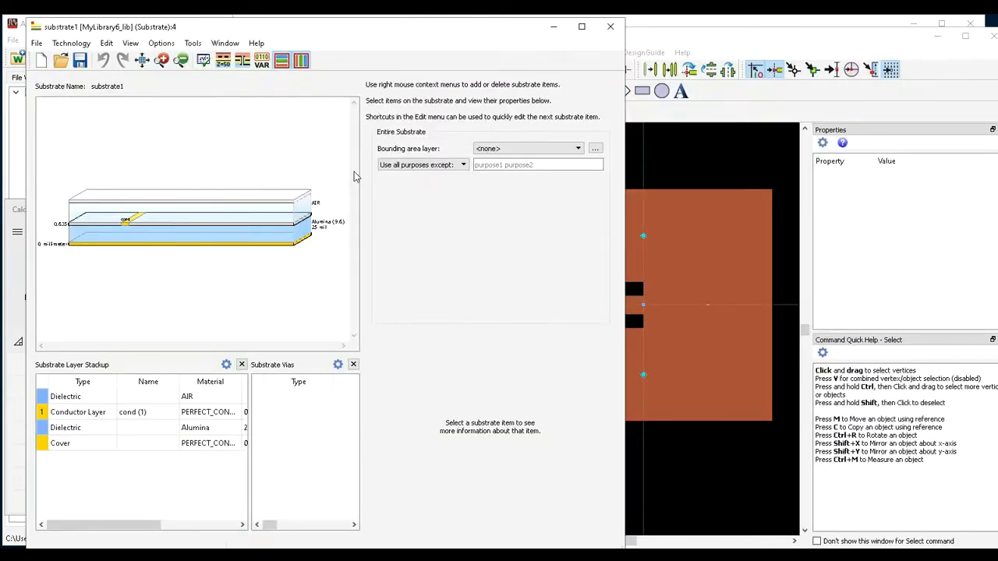
Open the material definitions from the Alumina dielectric layer and add the dielectric FR_4 from the material database.
{"action": "scroll", "coordinate": [213, 225], "scroll_direction": "up", "scroll_amount": 2}
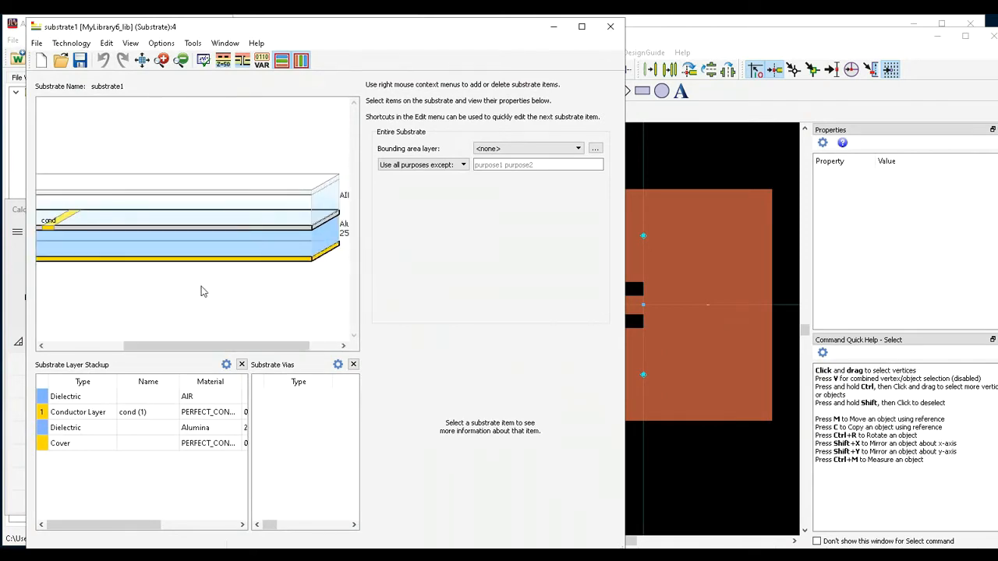
{"action": "left_click_drag", "start_coordinate": [207, 351], "coordinate": [235, 351]}
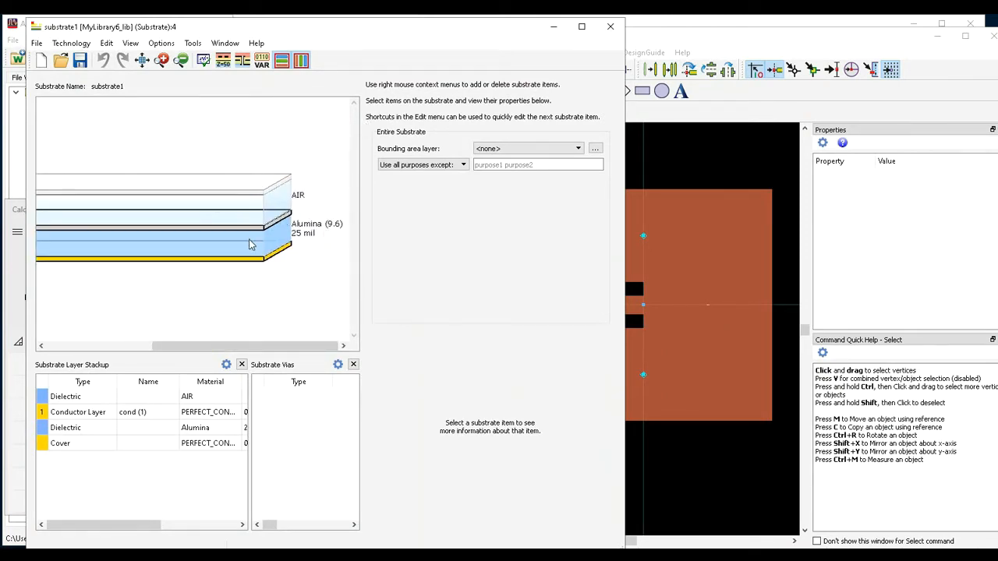
{"action": "mouse_move", "coordinate": [249, 245]}
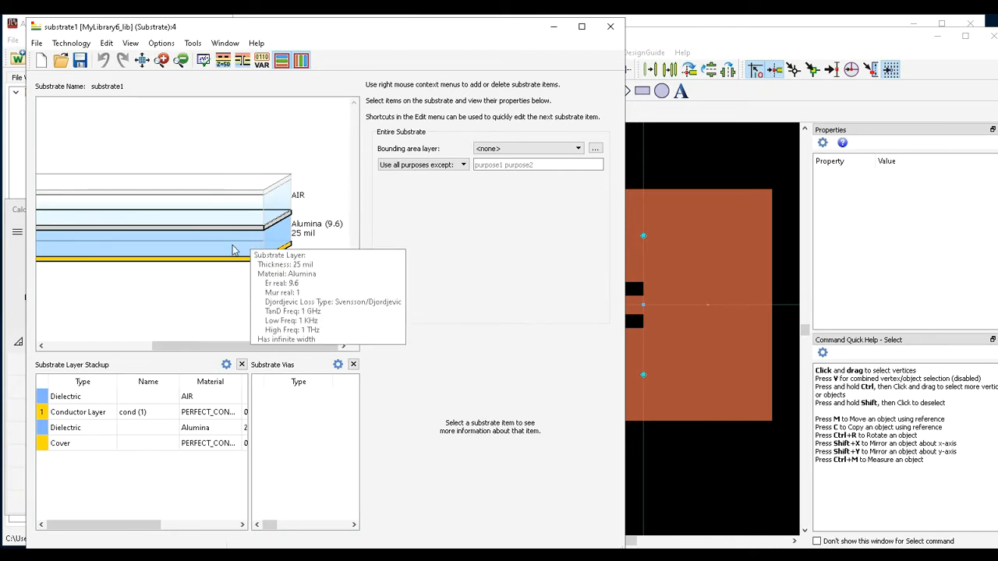
{"action": "left_click", "coordinate": [230, 248]}
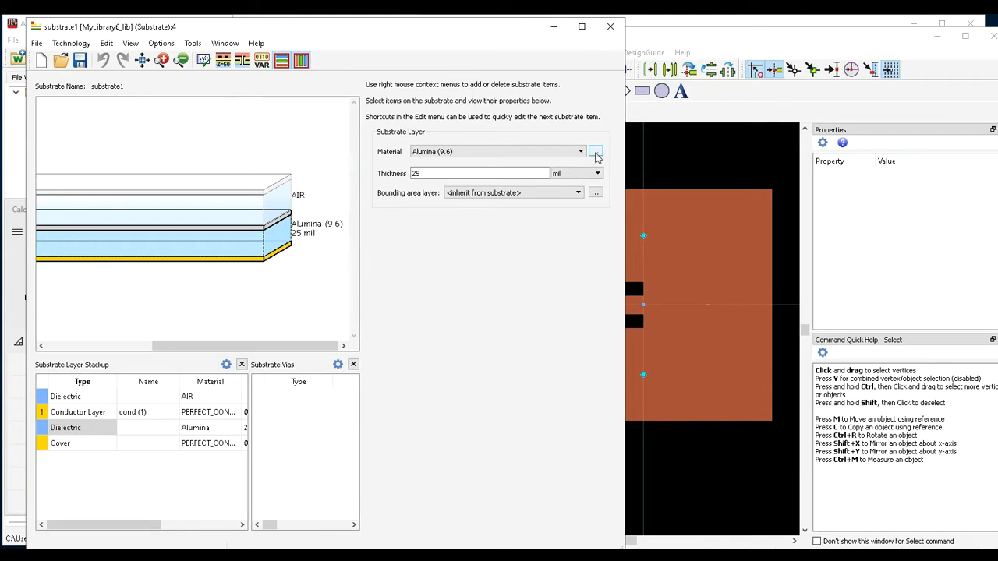
{"action": "left_click", "coordinate": [596, 154]}
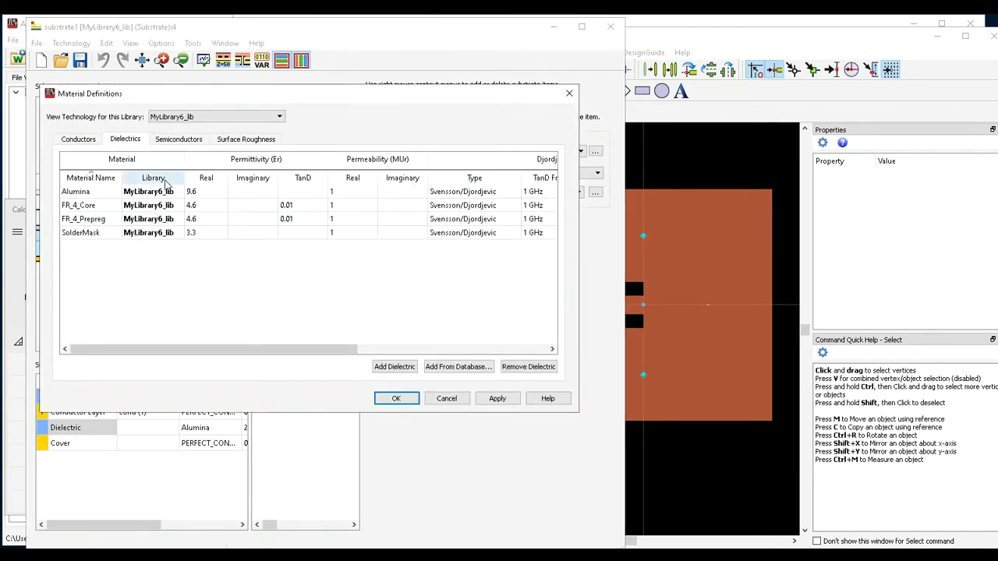
{"action": "left_click", "coordinate": [474, 368]}
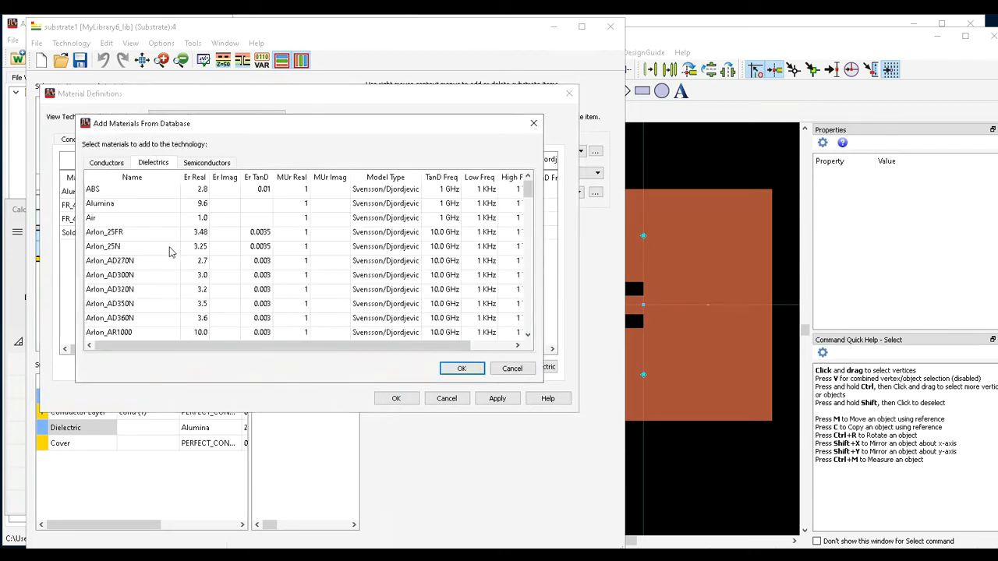
{"action": "scroll", "coordinate": [170, 251], "scroll_direction": "down", "scroll_amount": 8}
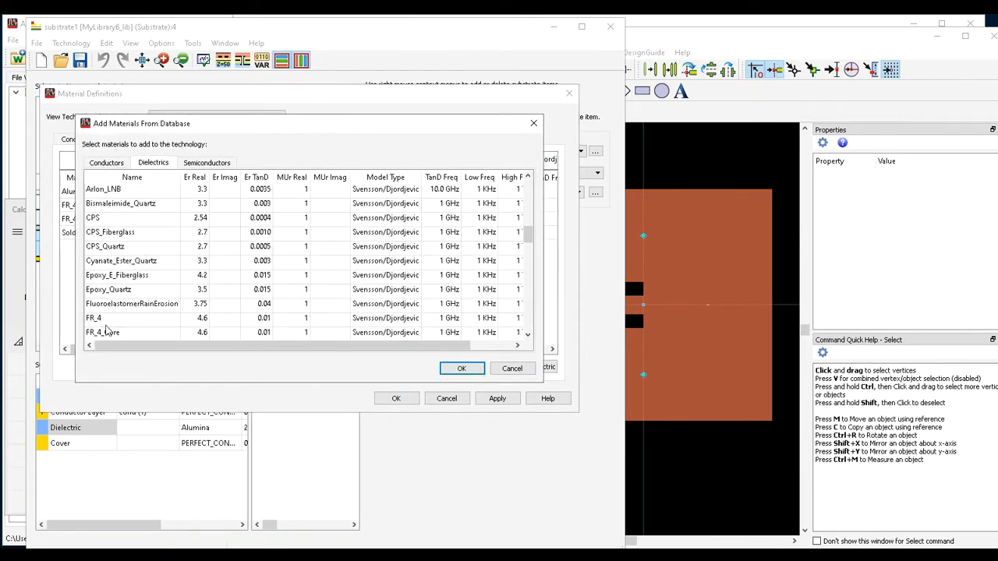
{"action": "left_click", "coordinate": [95, 319]}
{"action": "left_click", "coordinate": [474, 371]}
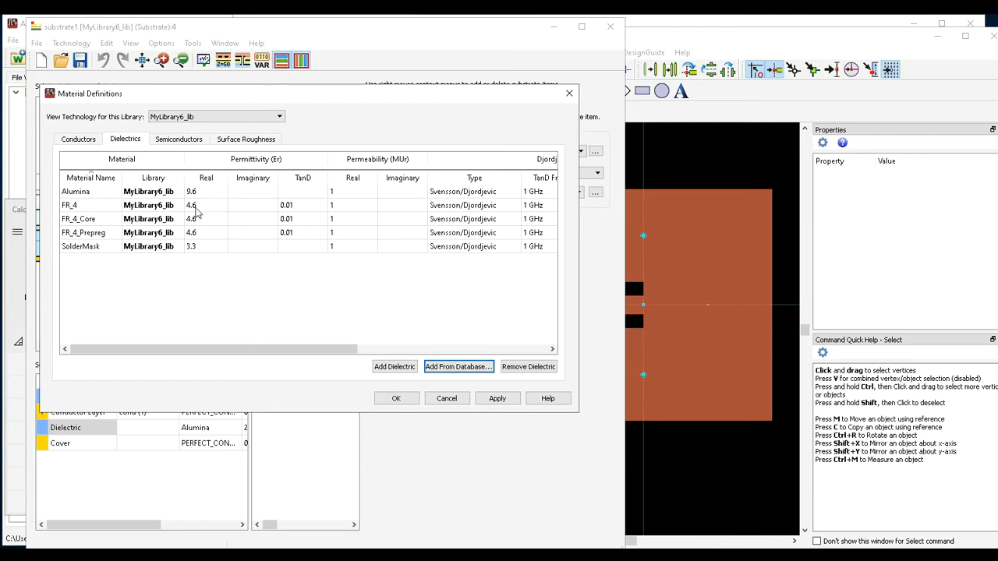
Set FR_4's real permittivity to 4.4 and assign FR_4 as the material of the substrate's Alumina layer.
{"action": "double_click", "coordinate": [200, 204]}
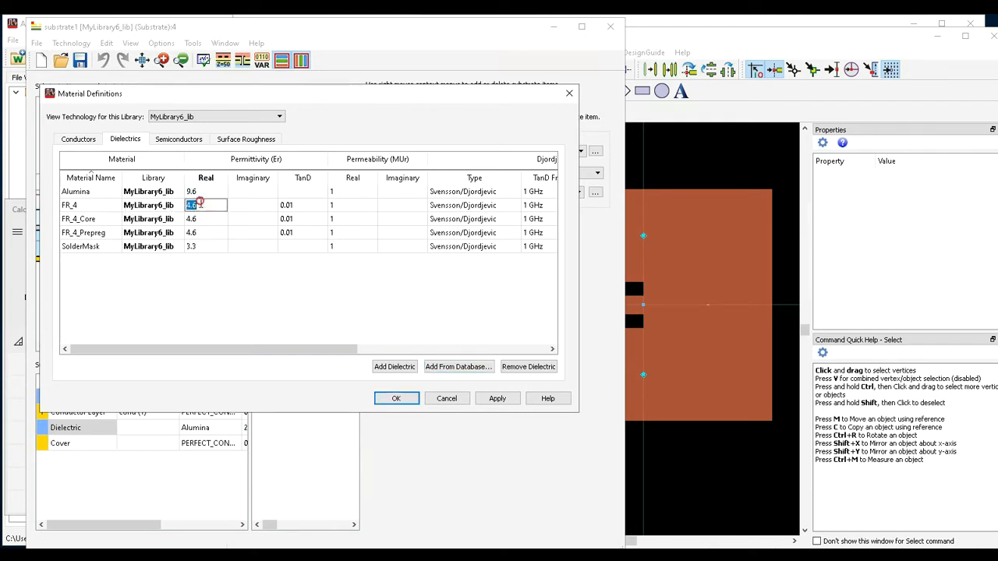
{"action": "type", "text": "4.4"}
{"action": "left_click", "coordinate": [393, 399]}
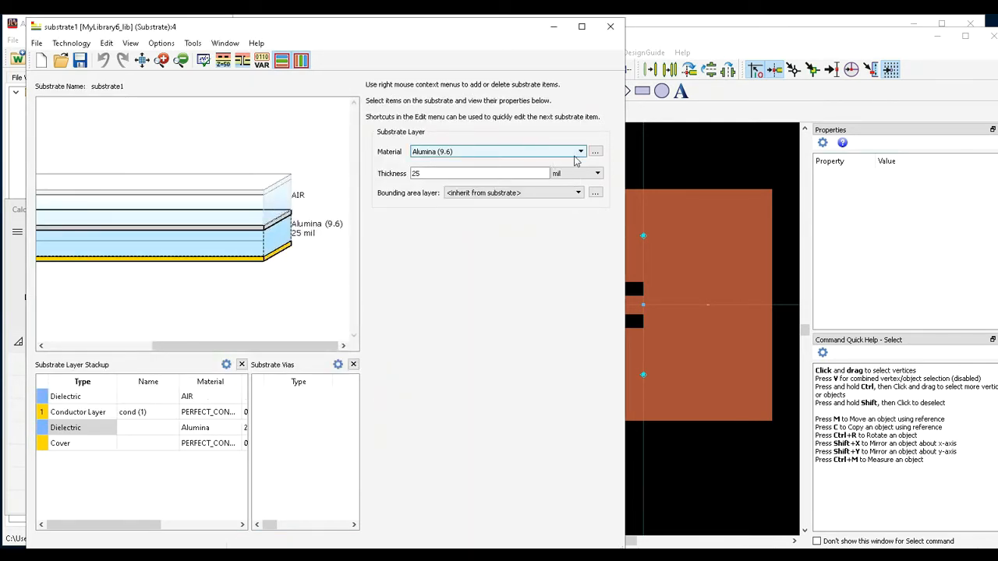
{"action": "left_click", "coordinate": [538, 156]}
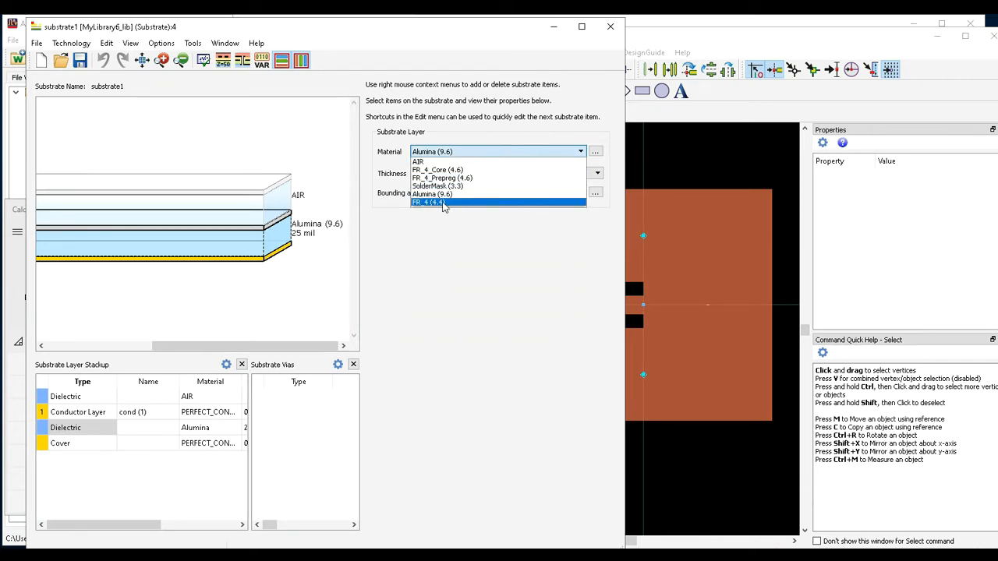
{"action": "left_click", "coordinate": [443, 203]}
Set the FR_4 layer's thickness to 1.6 millimeter, matching the substrate height on the PowerPoint slide.
{"action": "left_click", "coordinate": [540, 173]}
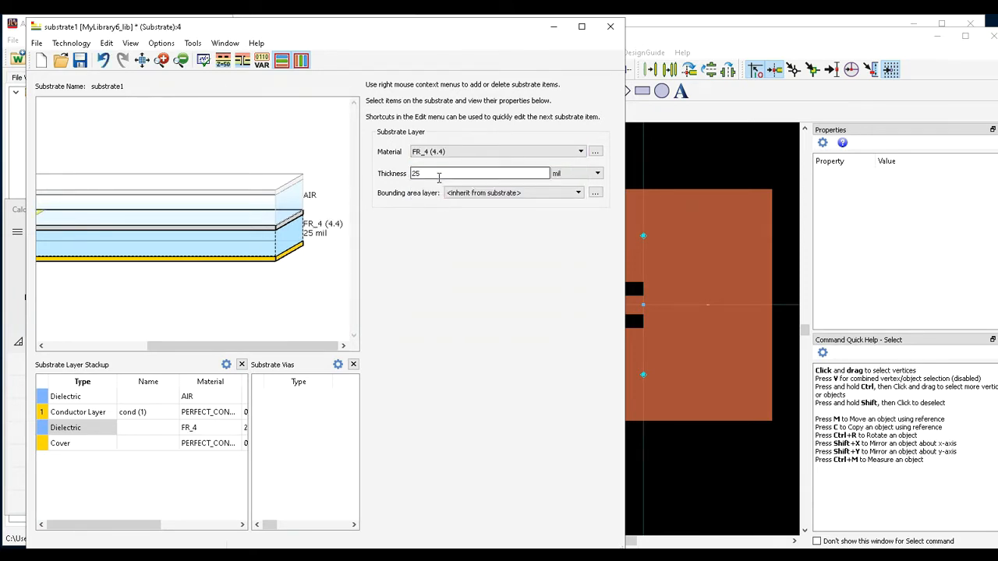
{"action": "left_click", "coordinate": [573, 173]}
{"action": "left_click", "coordinate": [573, 201]}
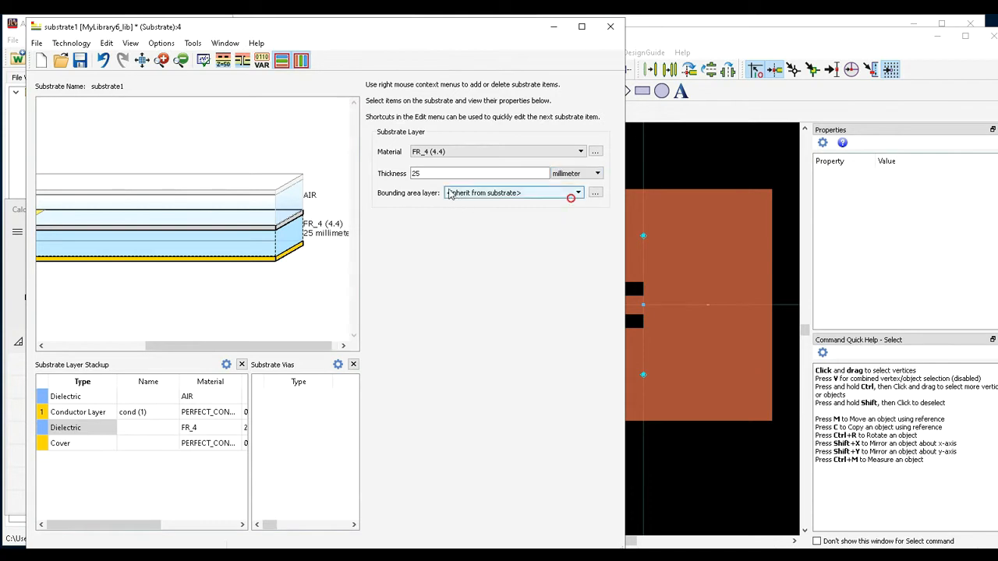
{"action": "double_click", "coordinate": [434, 174]}
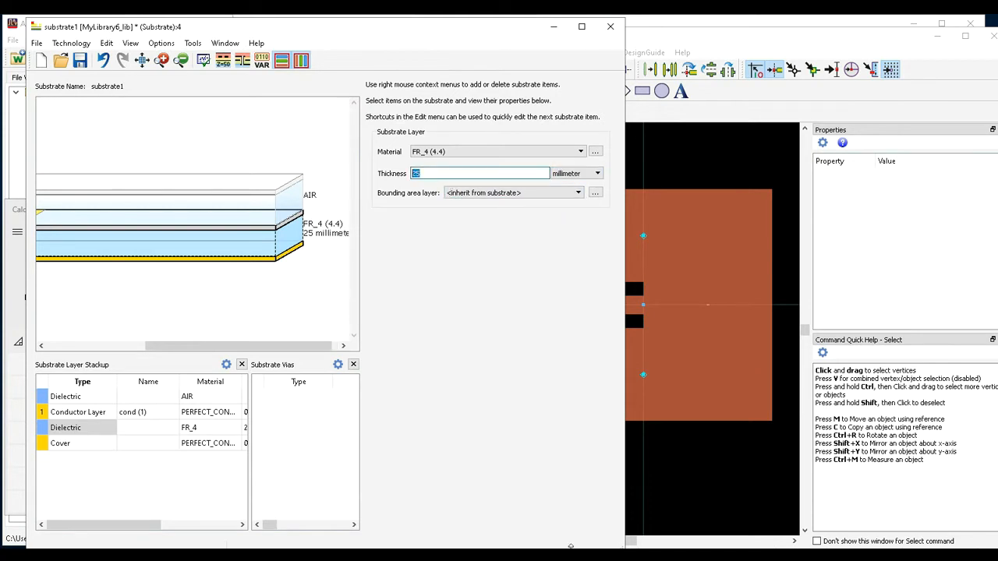
{"action": "left_click", "coordinate": [554, 554]}
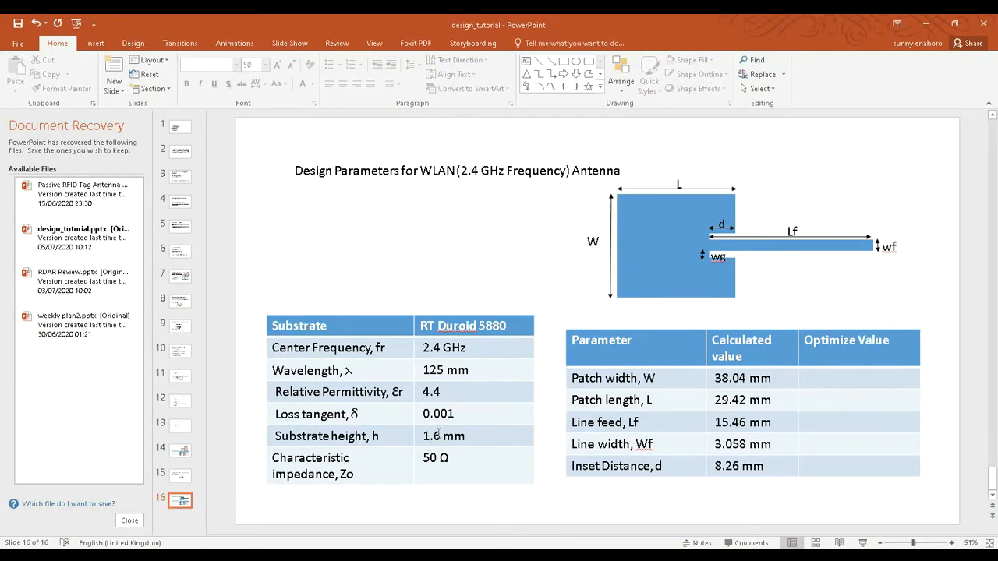
{"action": "left_click", "coordinate": [925, 23]}
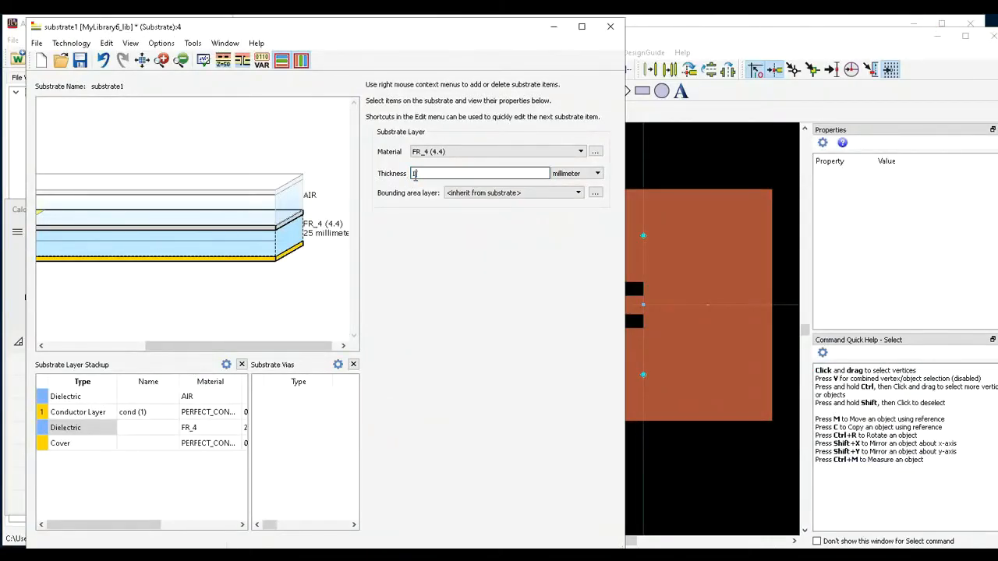
{"action": "type", "text": ".6"}
{"action": "left_click_drag", "start_coordinate": [326, 28], "coordinate": [427, 24]}
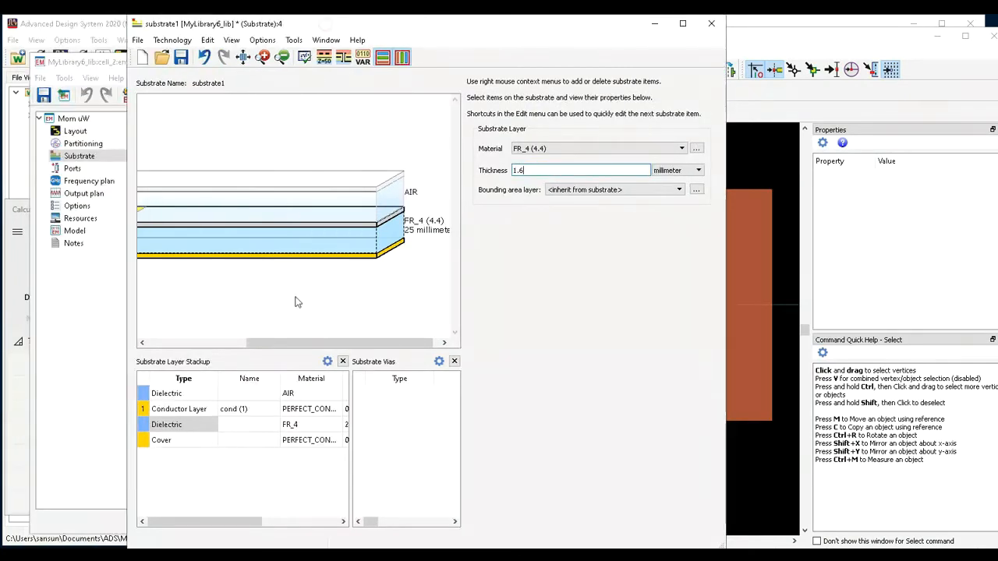
{"action": "left_click", "coordinate": [300, 304]}
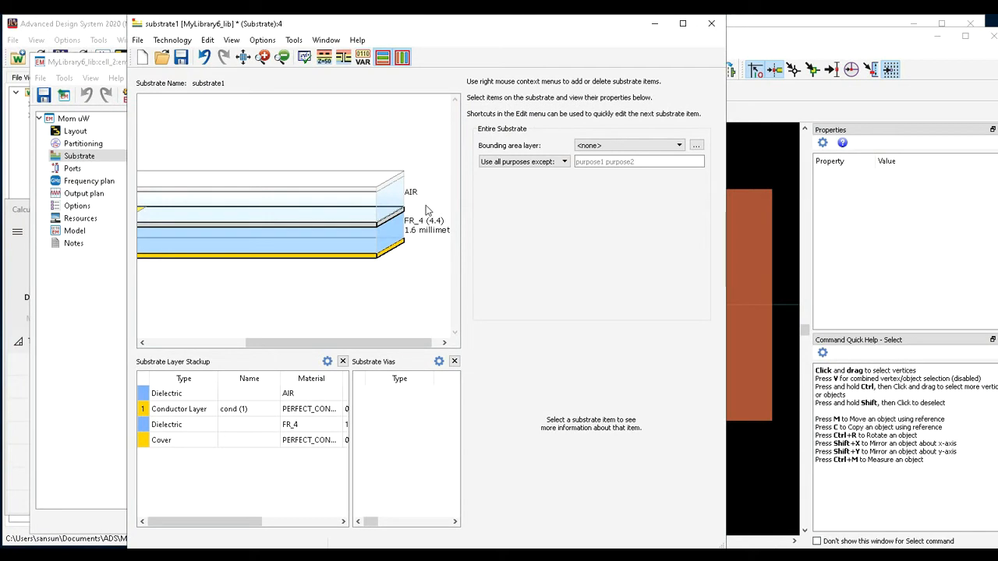
Save substrate1, and set the EM setup's output plan to save currents for all generated frequencies.
{"action": "left_click", "coordinate": [180, 58]}
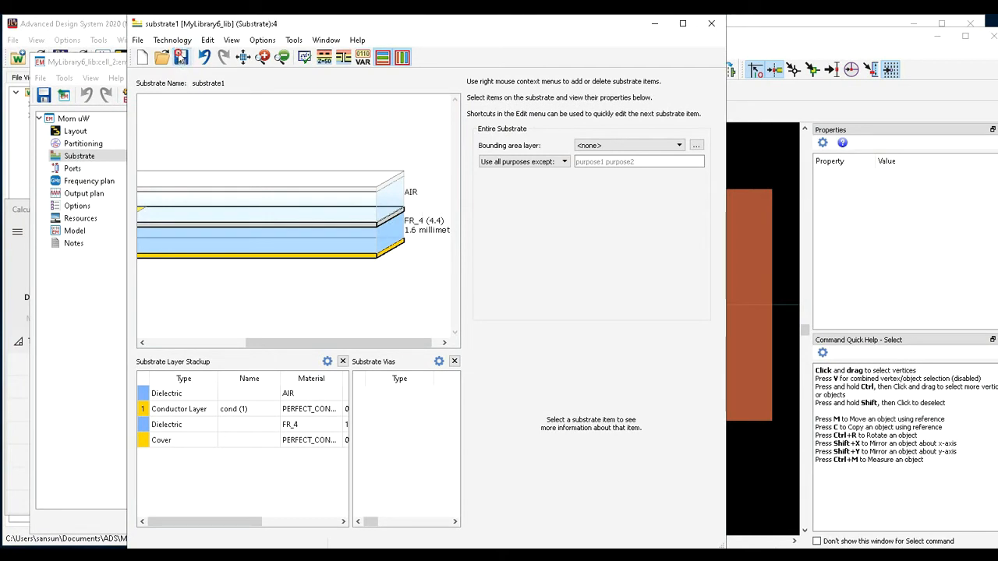
{"action": "left_click", "coordinate": [655, 23]}
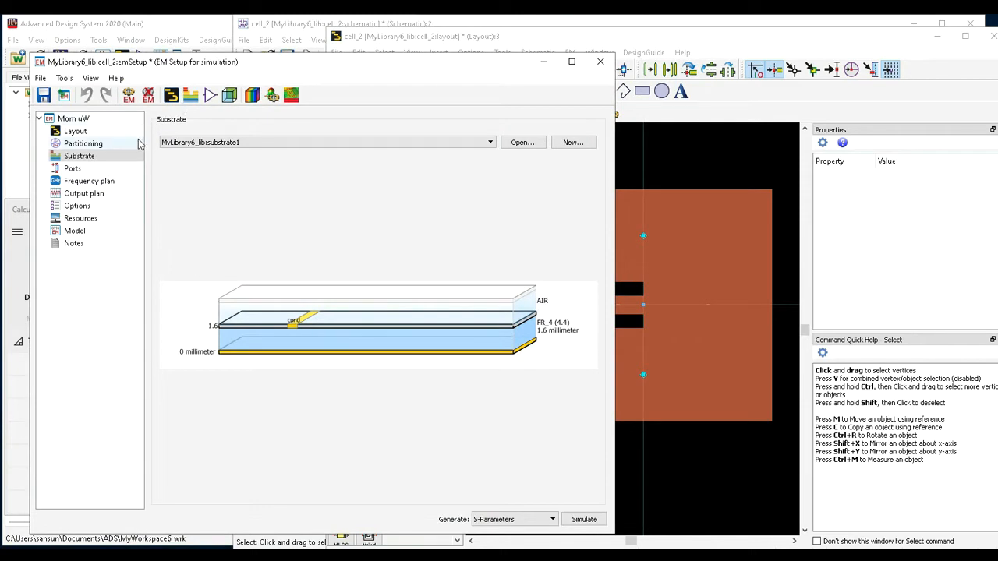
{"action": "left_click", "coordinate": [81, 195]}
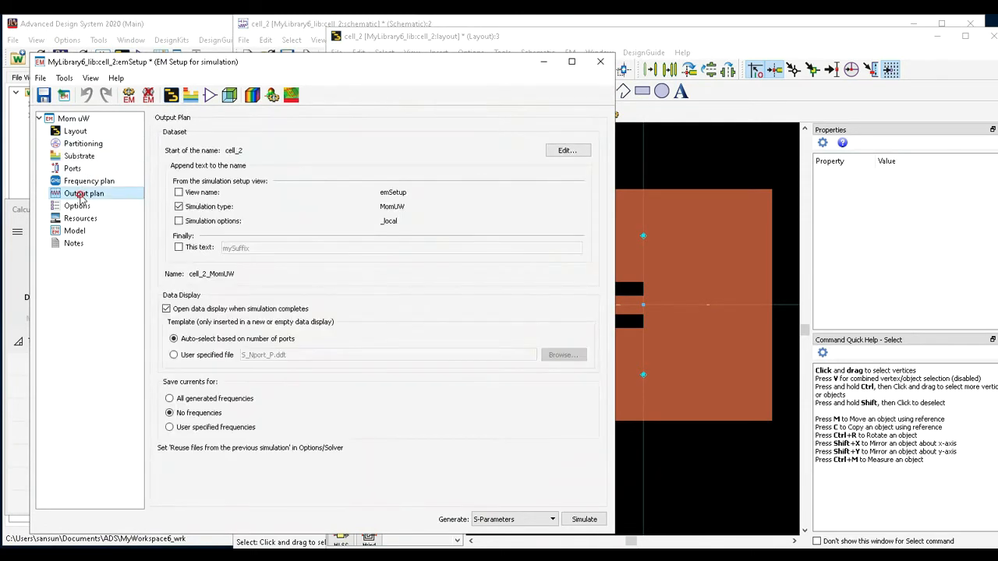
{"action": "left_click", "coordinate": [170, 398]}
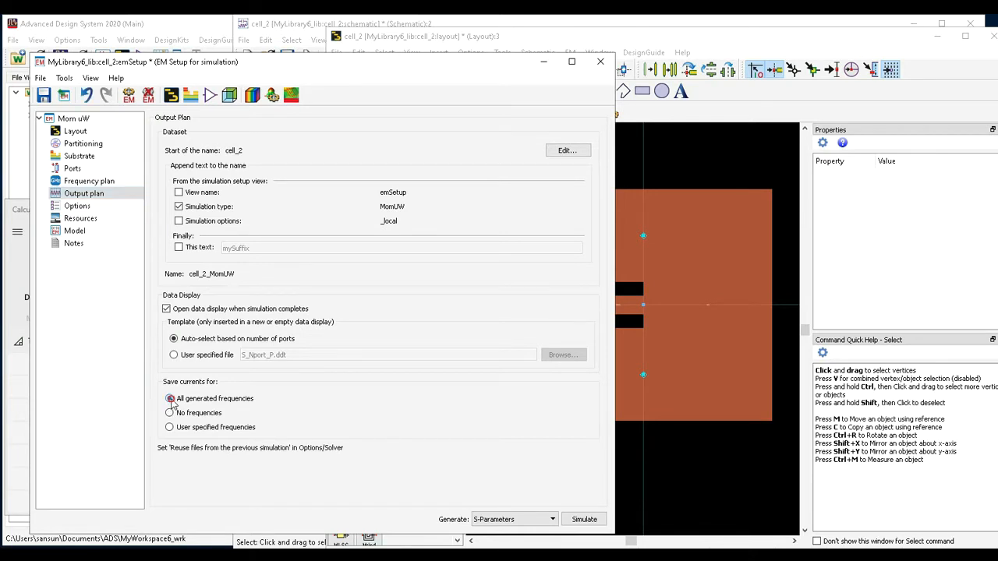
Set the adaptive frequency plan to sweep from 1.8 GHz to 3 GHz with a maximum of 51 points.
{"action": "left_click", "coordinate": [105, 181]}
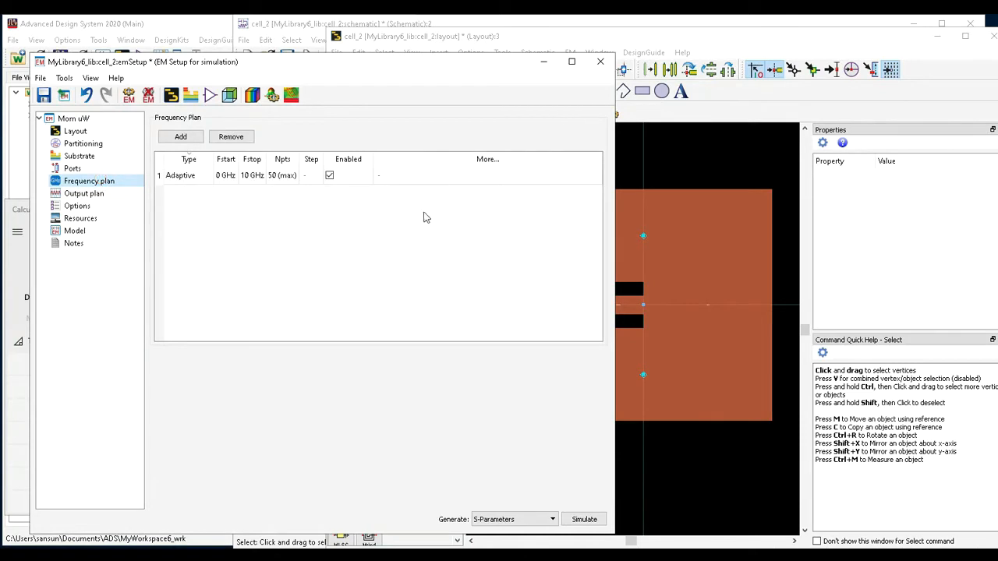
{"action": "double_click", "coordinate": [222, 176]}
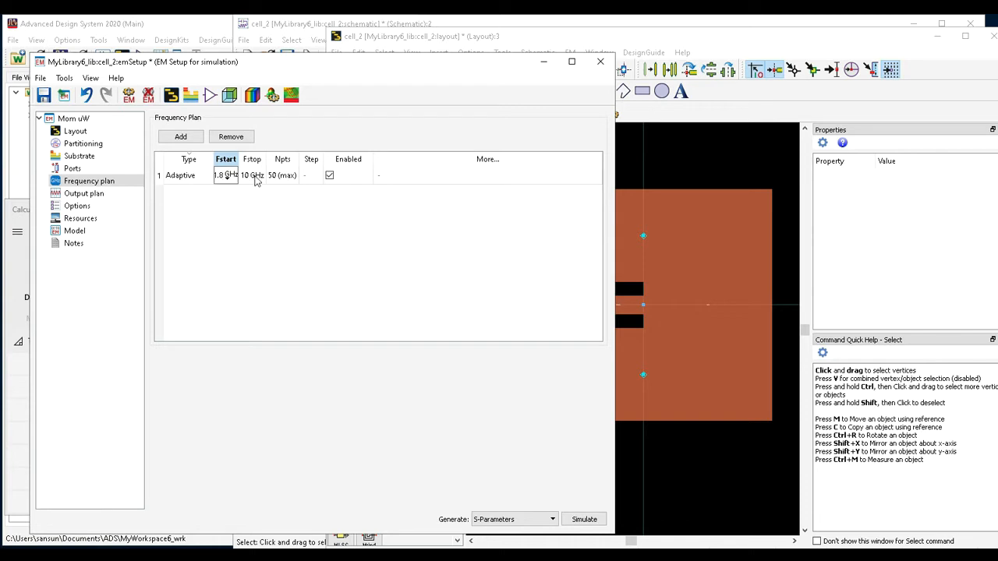
{"action": "key", "text": "Tab"}
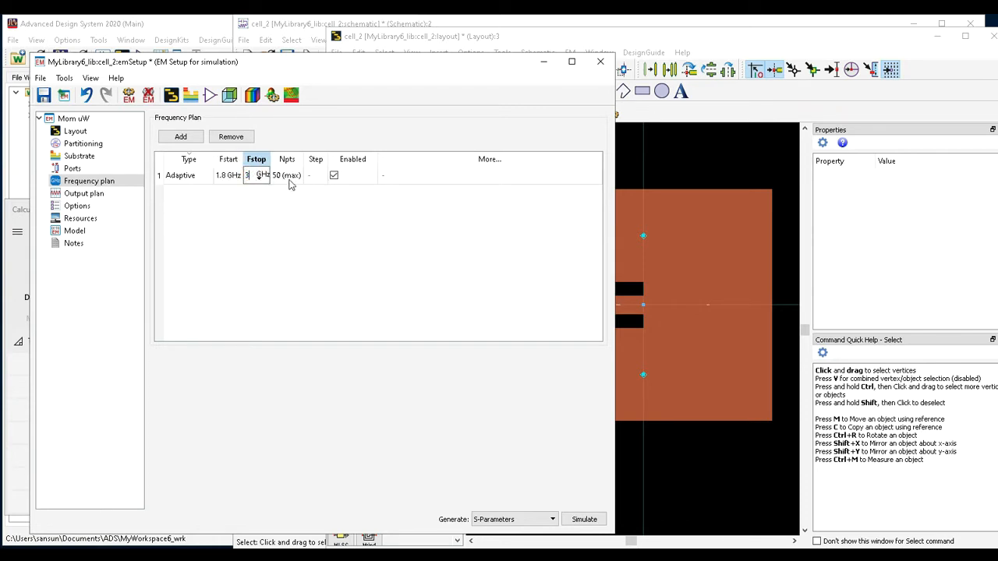
{"action": "type", "text": "3"}
{"action": "left_click", "coordinate": [288, 178]}
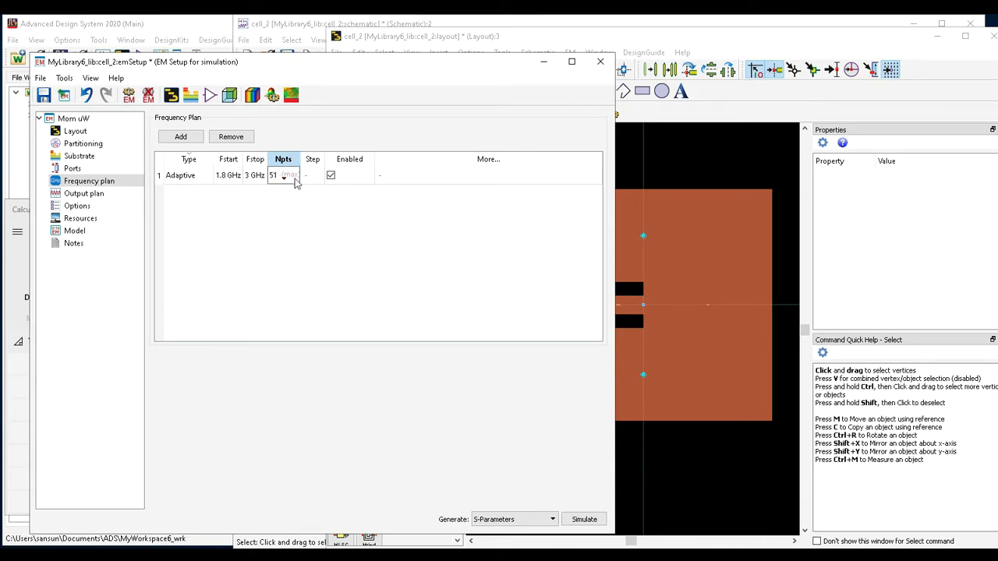
{"action": "left_click", "coordinate": [331, 218]}
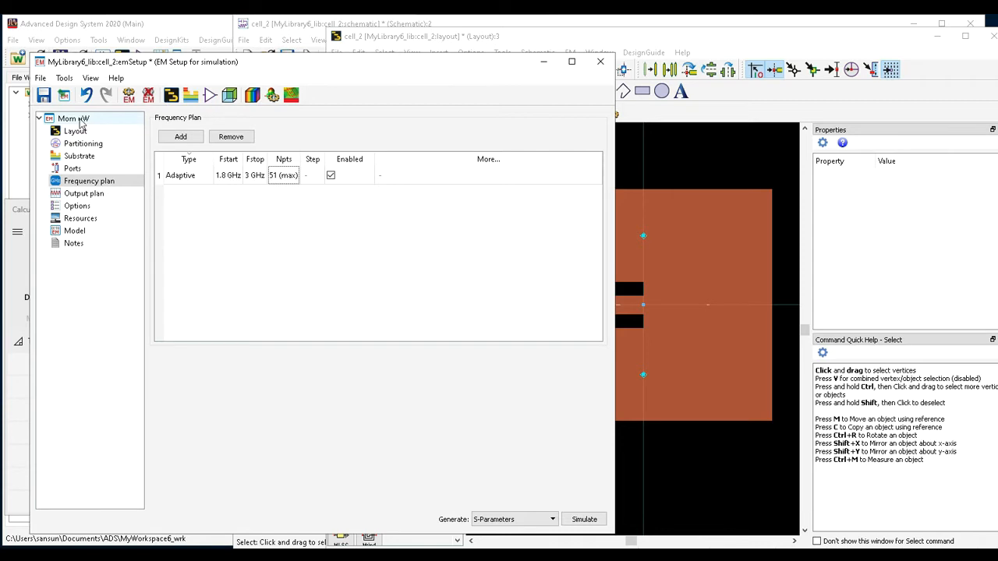
Switch the EM simulator to Momentum RF, keep the 1.8 to 3 GHz adaptive plan, and run the S-parameter simulation.
{"action": "left_click", "coordinate": [78, 118]}
{"action": "left_click", "coordinate": [165, 174]}
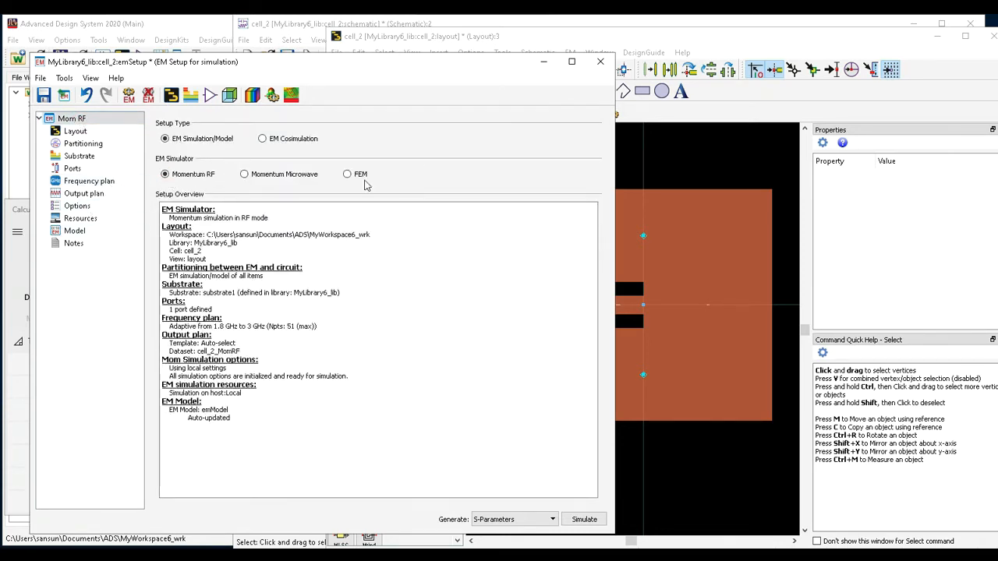
{"action": "left_click", "coordinate": [76, 183]}
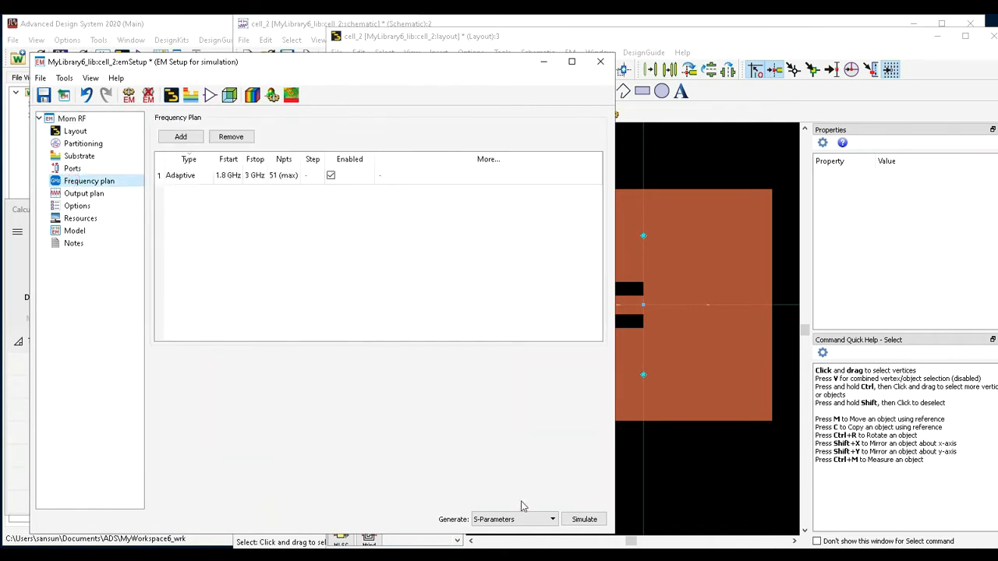
{"action": "left_click", "coordinate": [585, 520]}
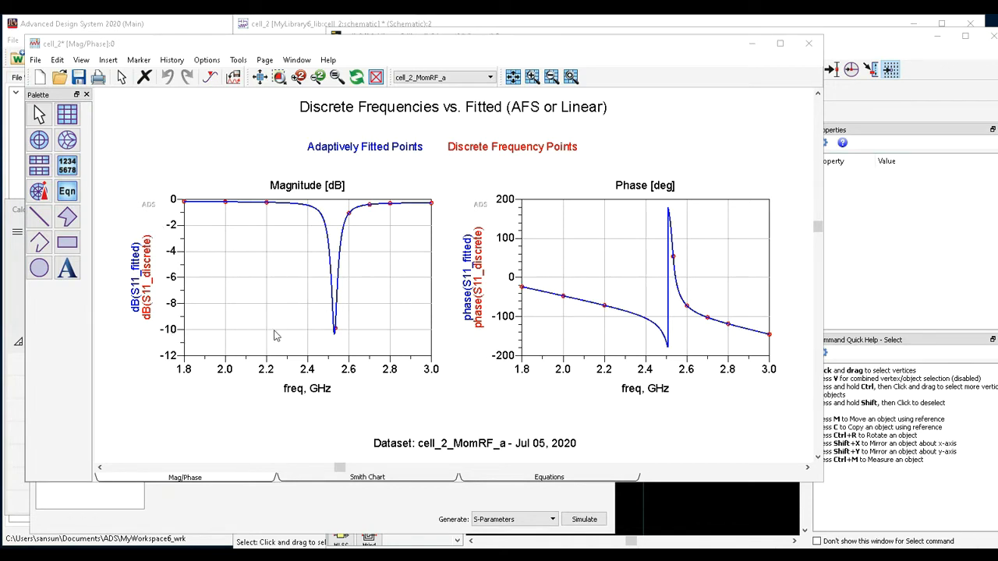
Save the S11 magnitude and phase data display, and return to the cell_2 schematic.
{"action": "mouse_move", "coordinate": [335, 338]}
{"action": "left_click", "coordinate": [79, 77]}
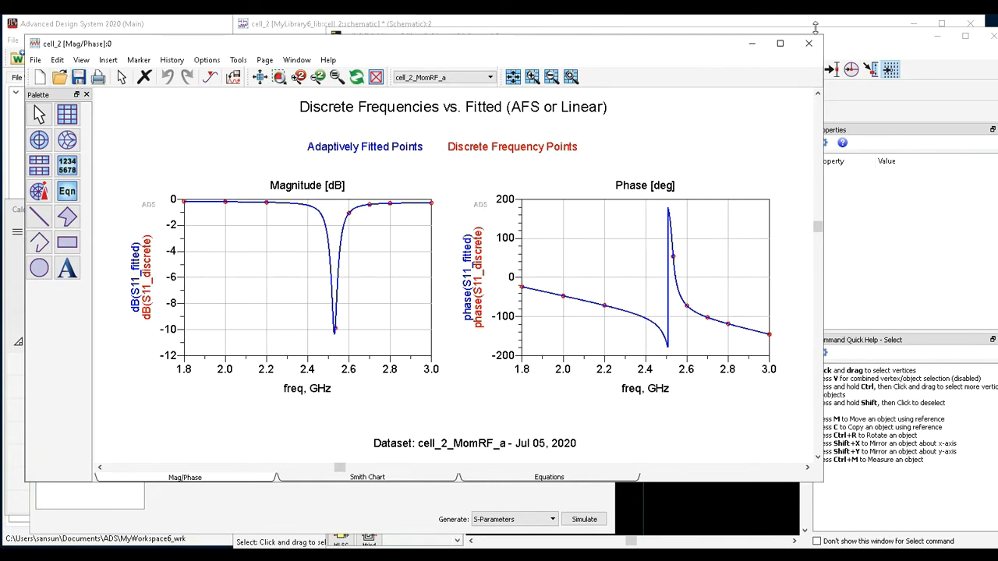
{"action": "left_click", "coordinate": [752, 45]}
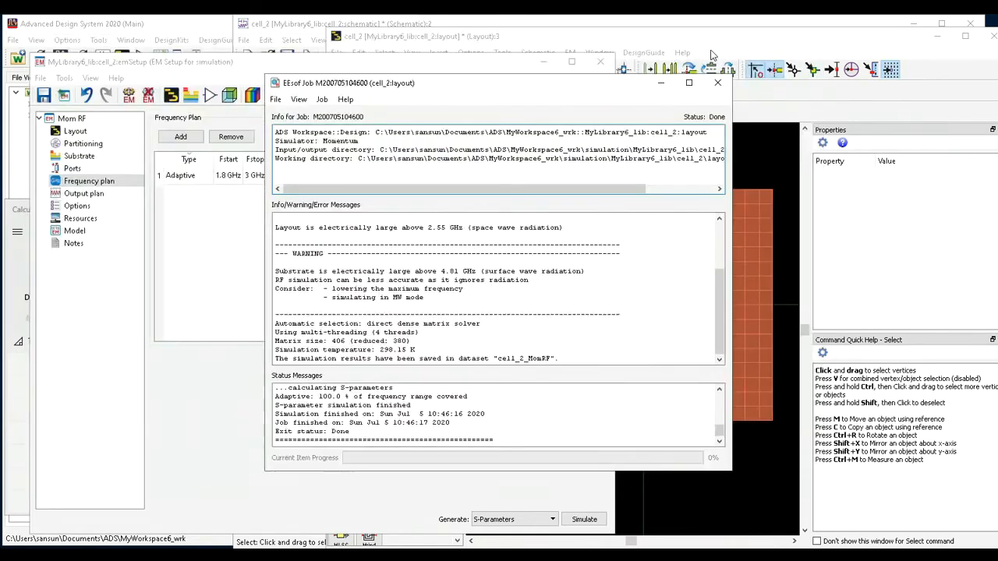
{"action": "left_click", "coordinate": [719, 81]}
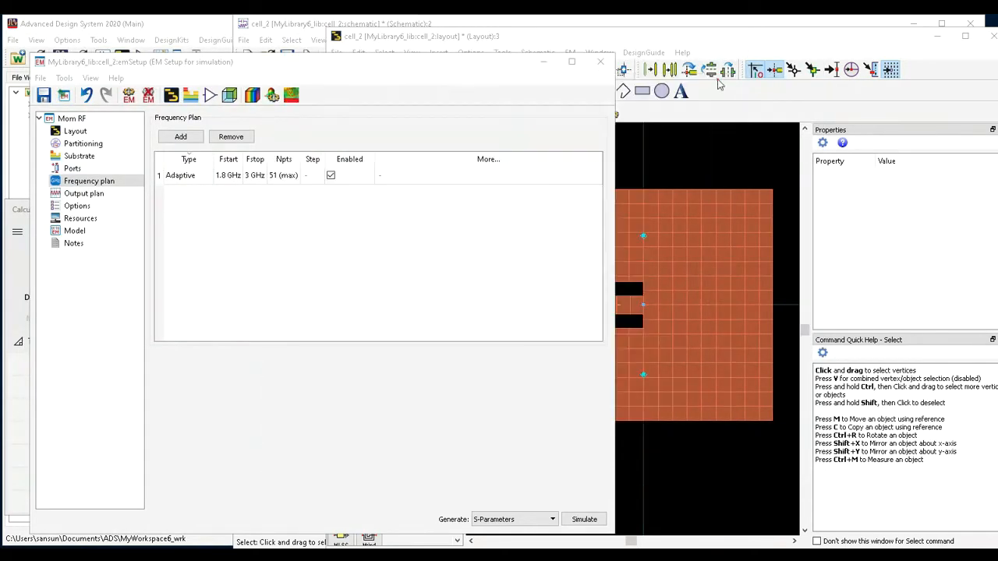
{"action": "left_click", "coordinate": [543, 62]}
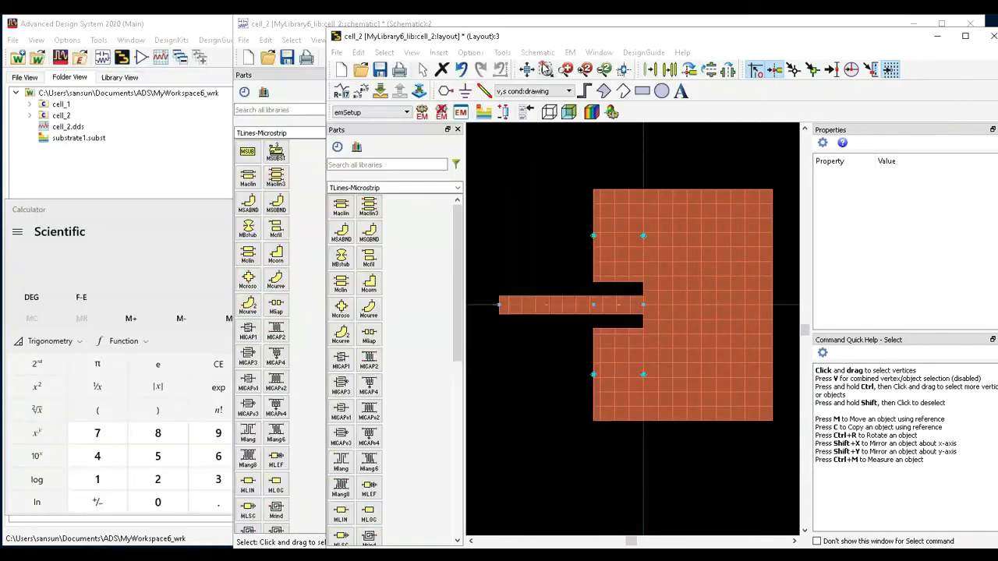
{"action": "left_click", "coordinate": [937, 40]}
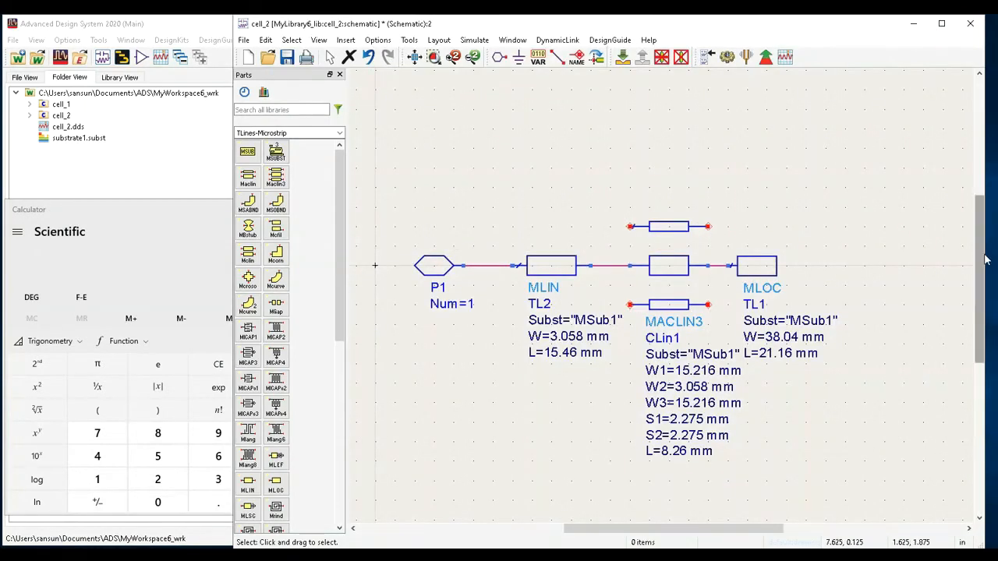
Delete port P1 and the wire connecting it to the MLIN feed line in the schematic.
{"action": "left_click_drag", "start_coordinate": [982, 255], "coordinate": [979, 265]}
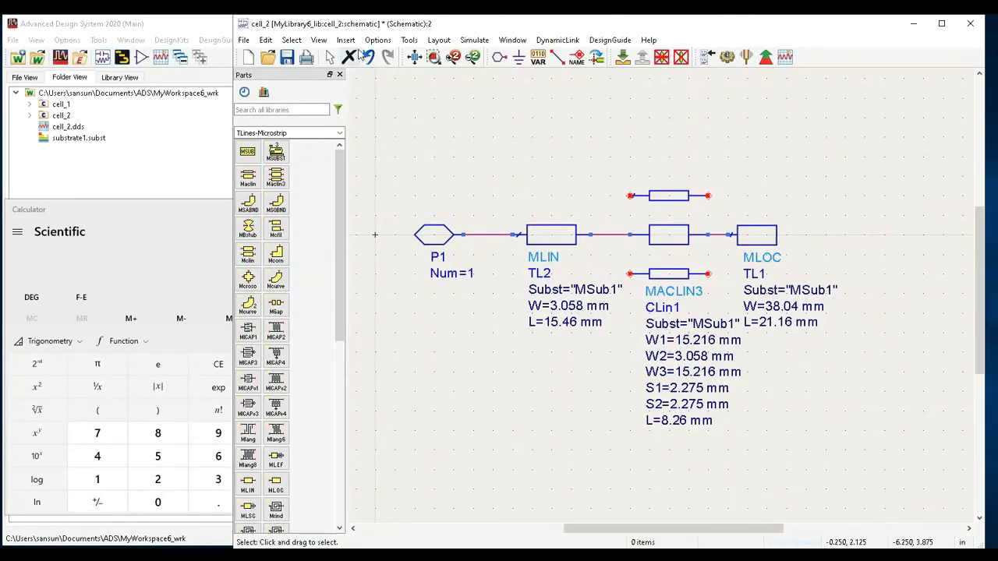
{"action": "left_click", "coordinate": [274, 109]}
{"action": "left_click", "coordinate": [274, 108]}
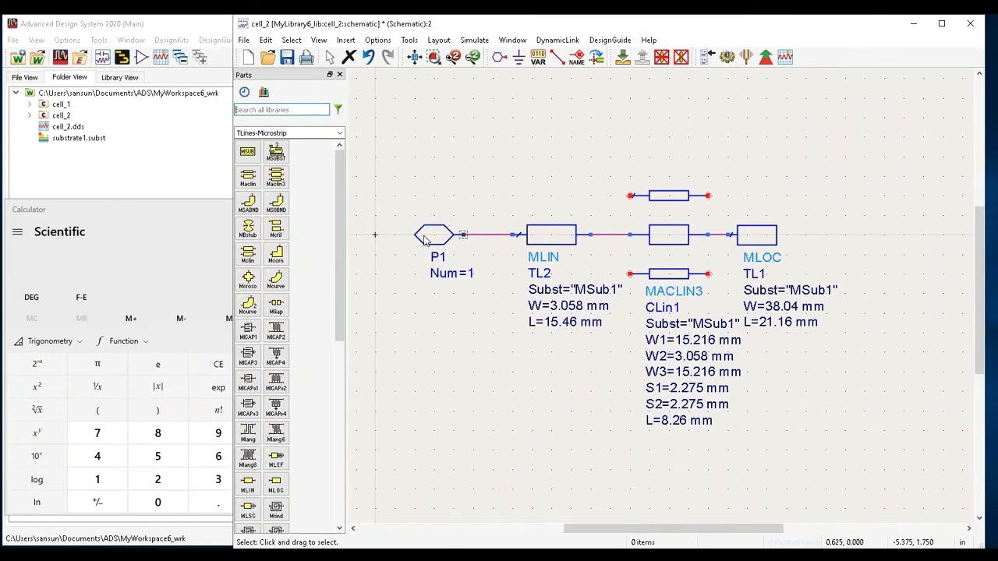
{"action": "left_click", "coordinate": [425, 241]}
{"action": "key", "text": "Delete"}
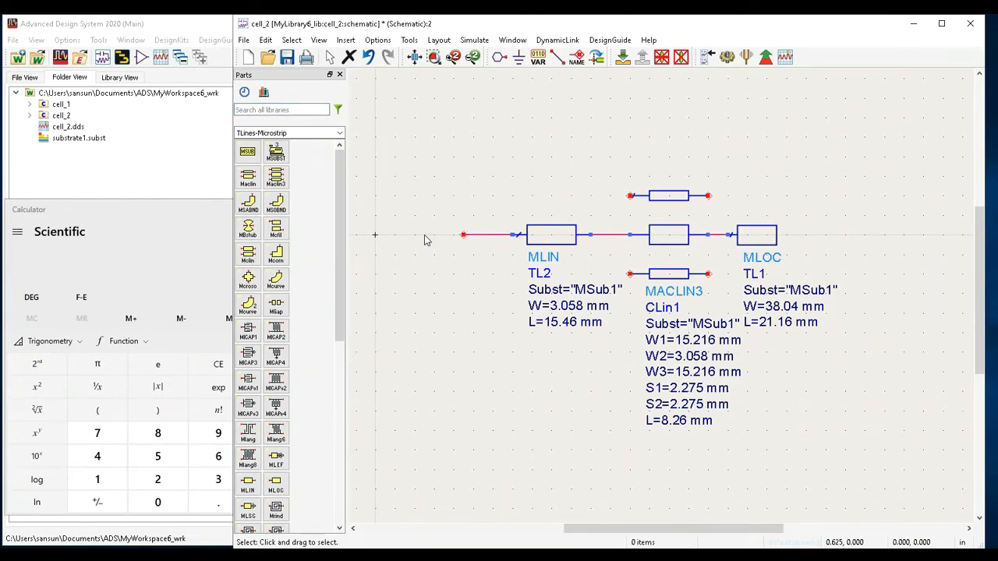
{"action": "left_click", "coordinate": [485, 236]}
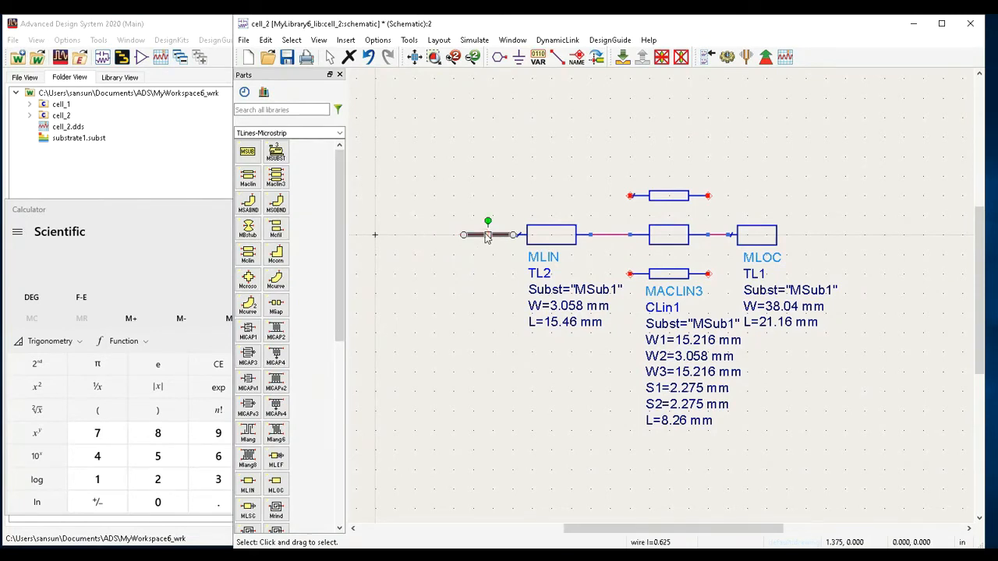
{"action": "key", "text": "Delete"}
Find the Term part, place it below and before the MLIN's open end, and ground its negative terminal.
{"action": "left_click", "coordinate": [273, 109]}
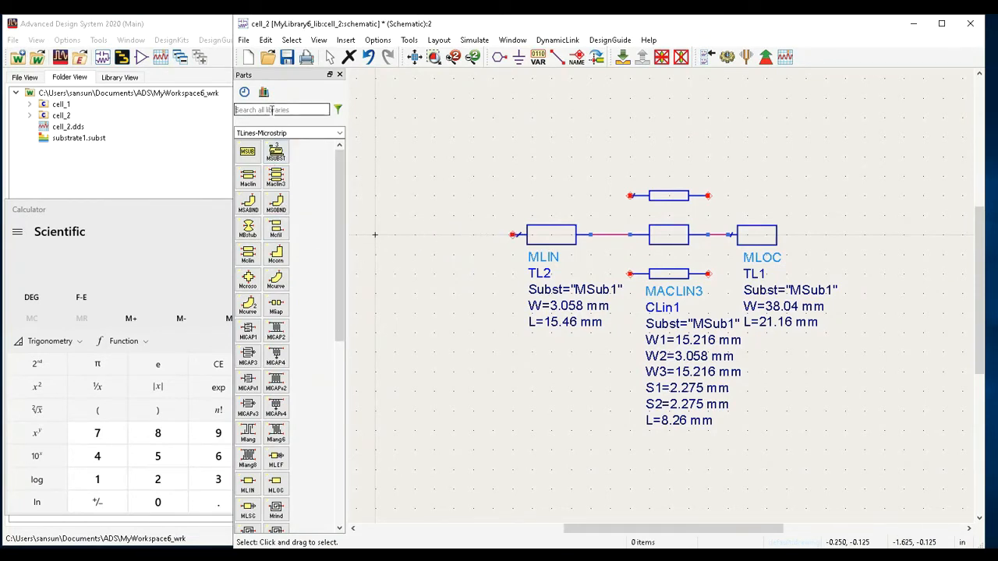
{"action": "type", "text": "ter"}
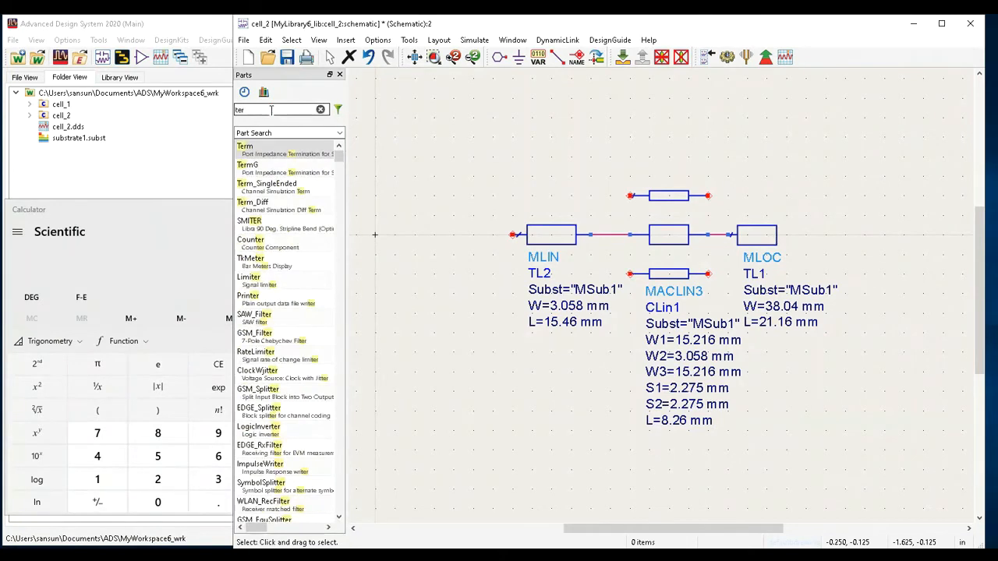
{"action": "left_click", "coordinate": [262, 149]}
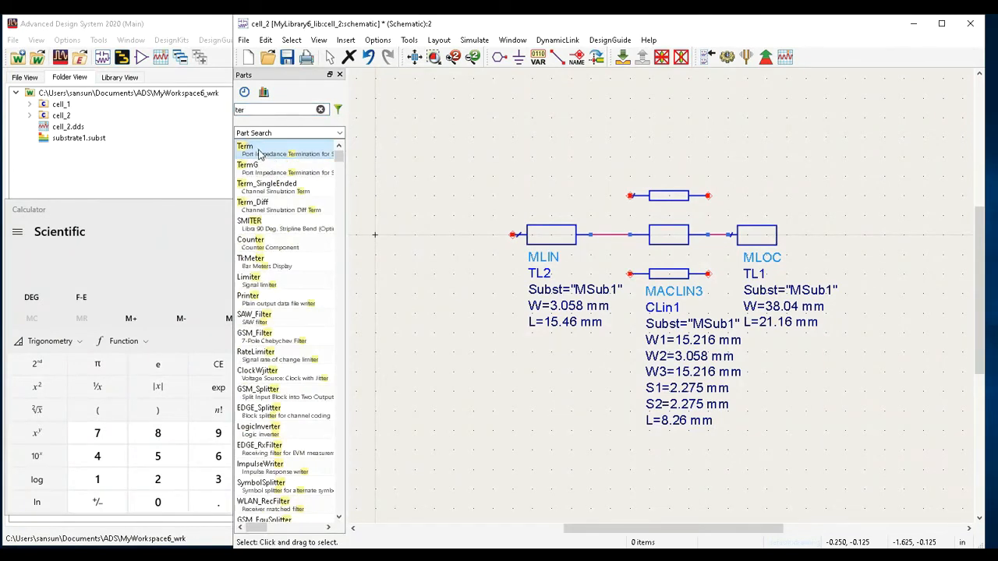
{"action": "left_click", "coordinate": [435, 283]}
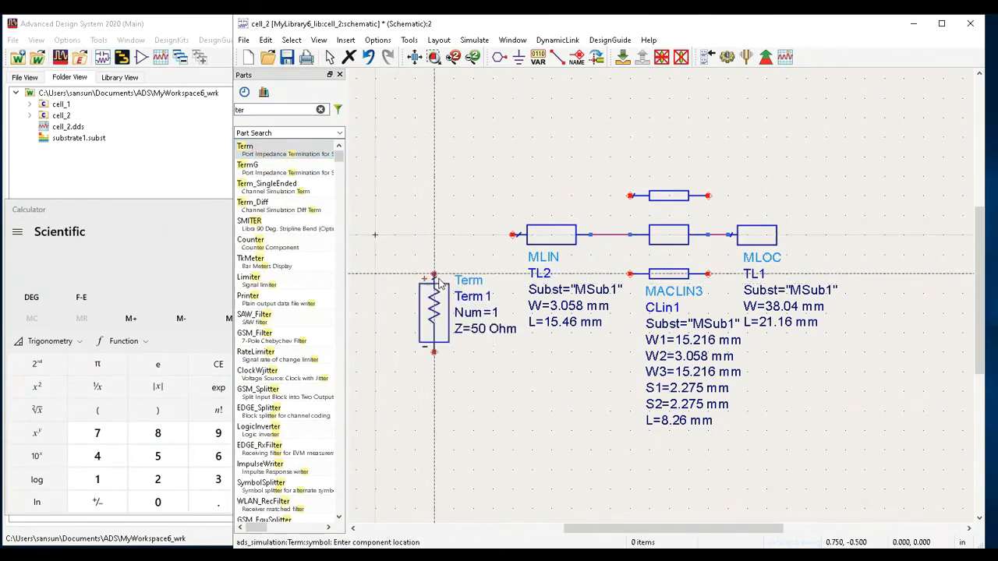
{"action": "left_click", "coordinate": [519, 57]}
{"action": "left_click", "coordinate": [434, 353]}
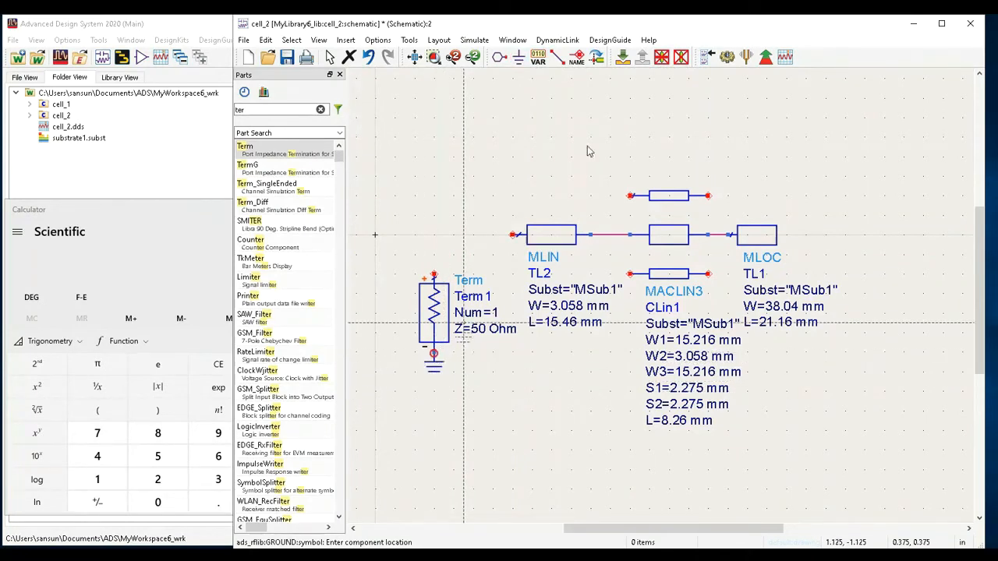
Wire the positive terminal of Term1 to the open input of the MLIN feed line.
{"action": "left_click", "coordinate": [556, 57]}
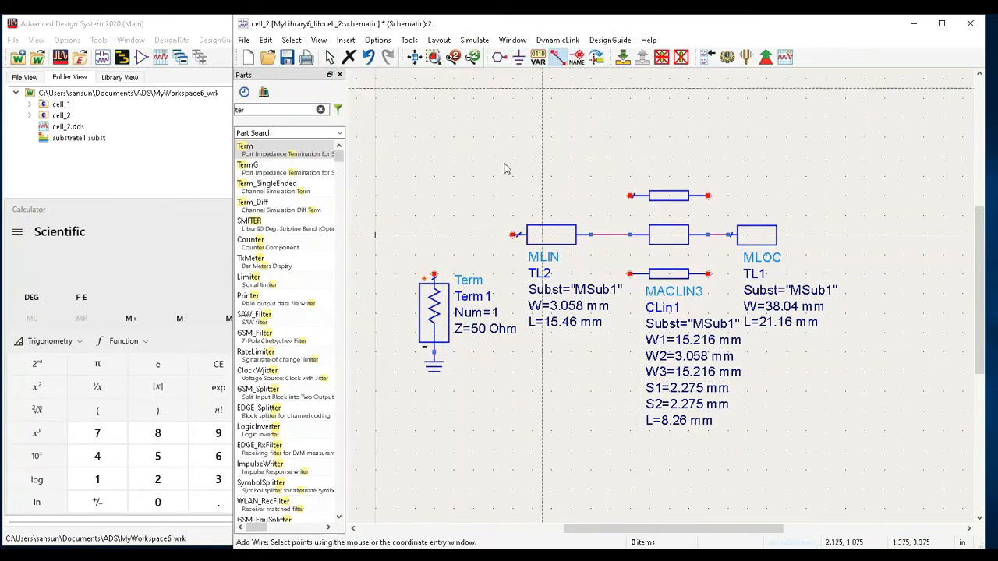
{"action": "left_click", "coordinate": [435, 275]}
{"action": "left_click", "coordinate": [515, 234]}
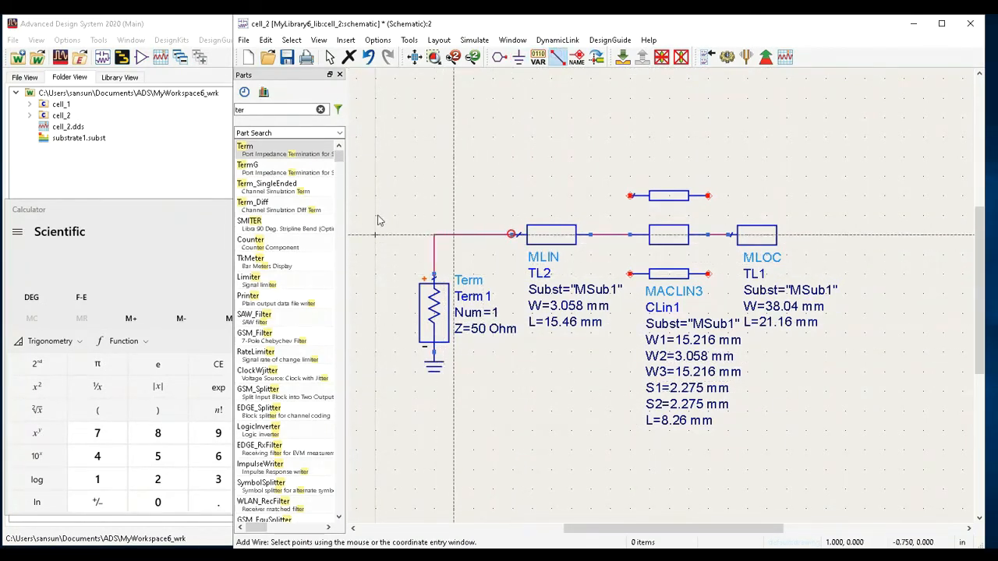
Find the S_Param simulation controller and place it in the schematic below the grounded termination.
{"action": "double_click", "coordinate": [271, 110]}
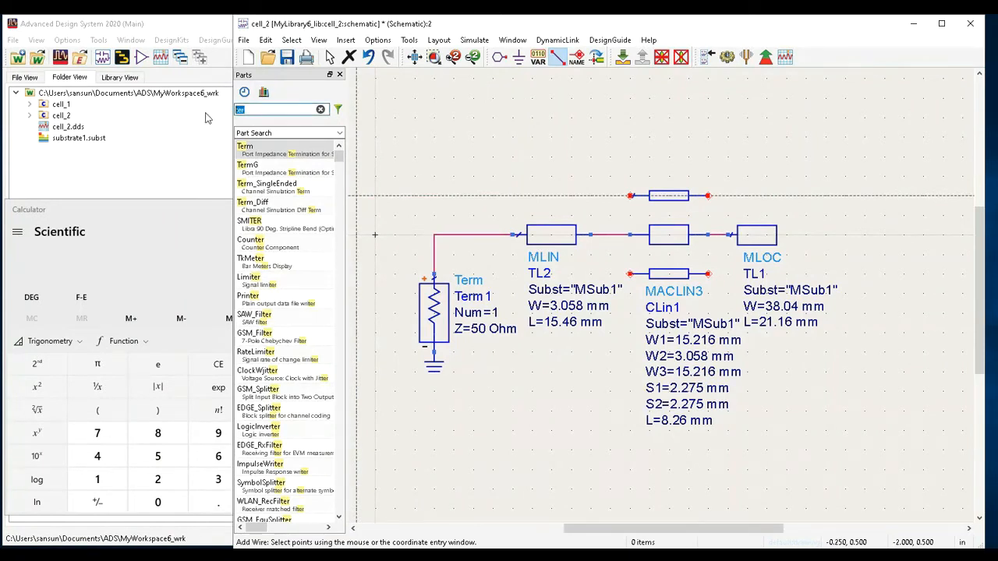
{"action": "type", "text": "s-p"}
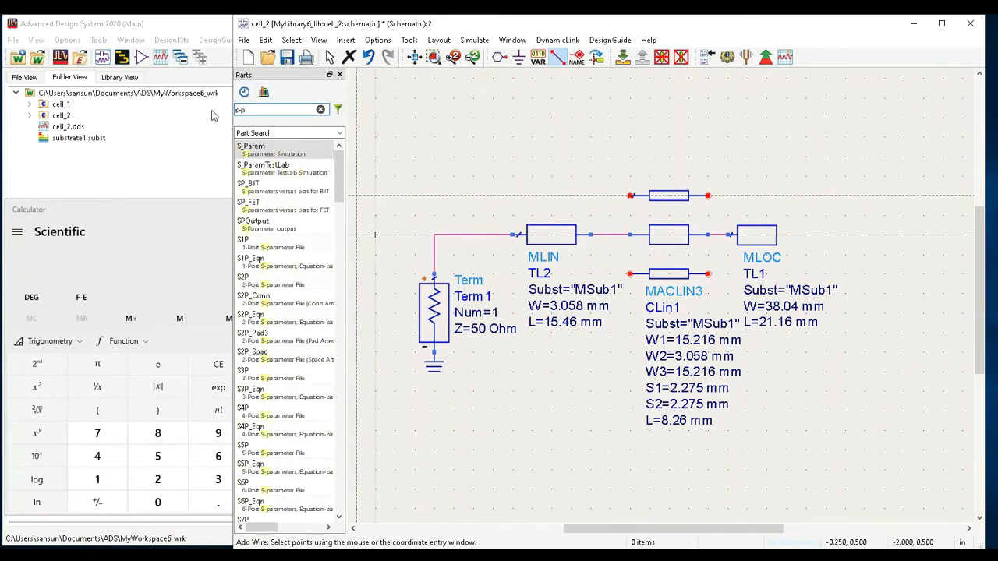
{"action": "left_click", "coordinate": [257, 148]}
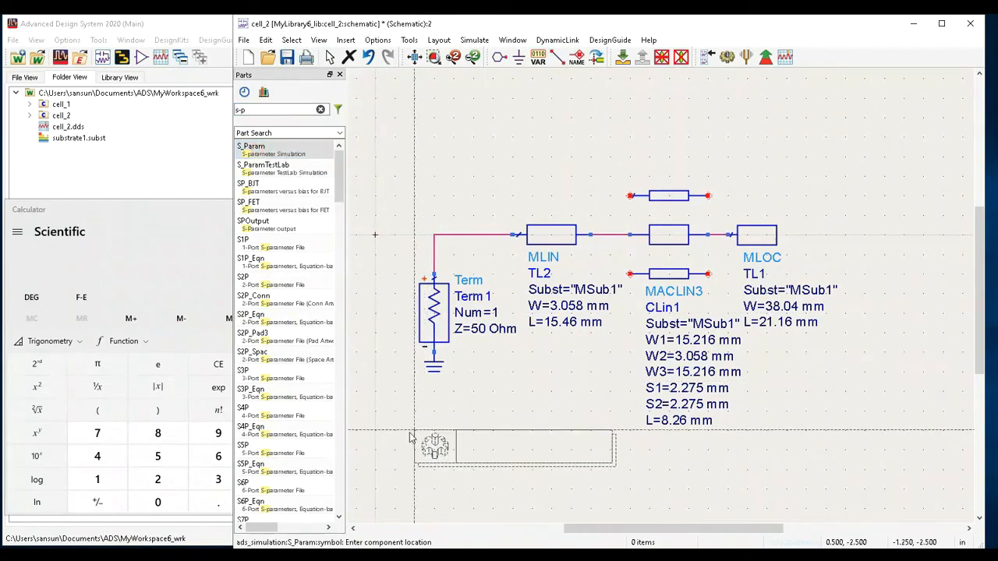
{"action": "left_click", "coordinate": [409, 435]}
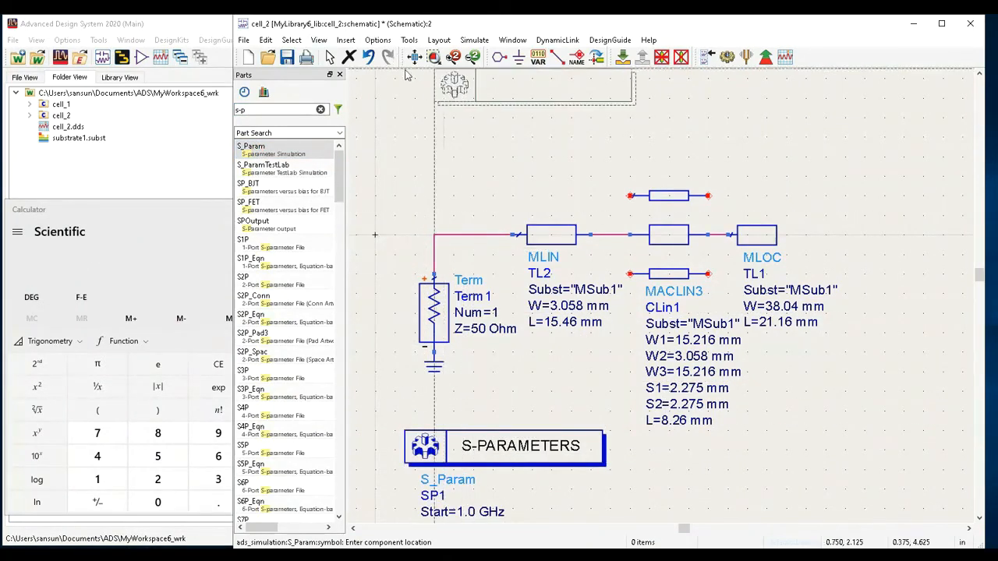
{"action": "left_click", "coordinate": [330, 57]}
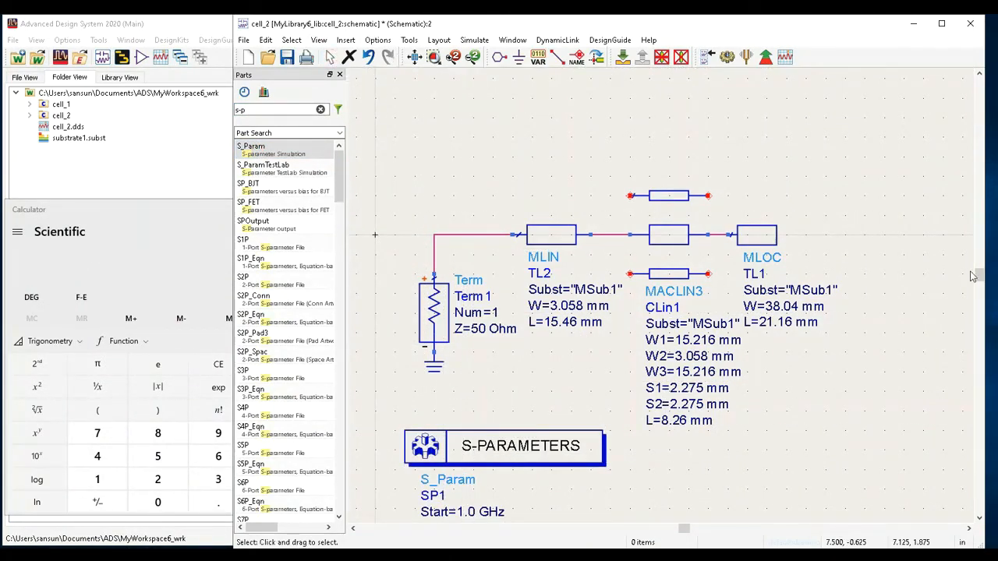
Set the S-parameter sweep to start at 1.8 GHz, stop at 3 GHz and step by 0.01 GHz.
{"action": "scroll", "coordinate": [973, 281], "scroll_direction": "down", "scroll_amount": 4}
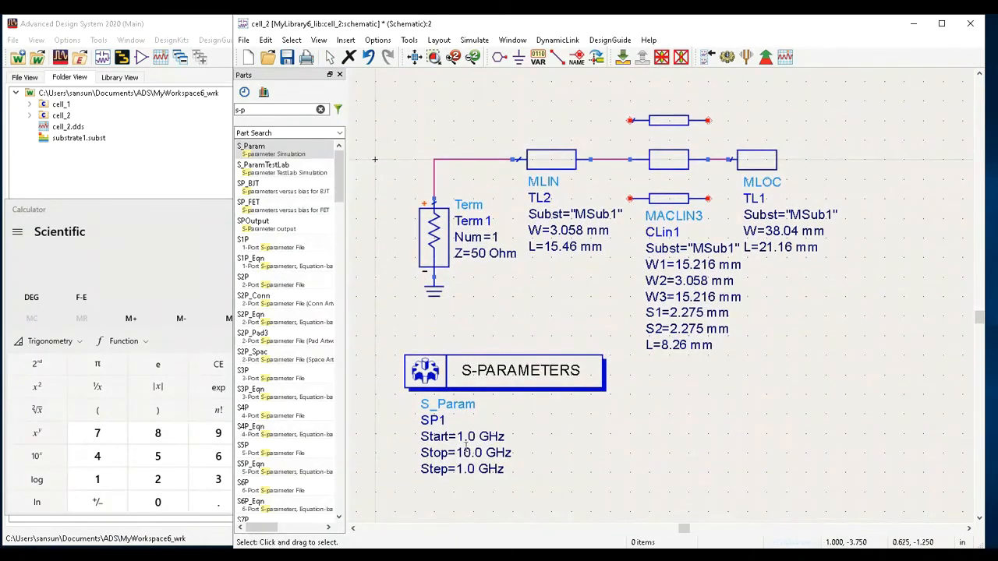
{"action": "double_click", "coordinate": [468, 438]}
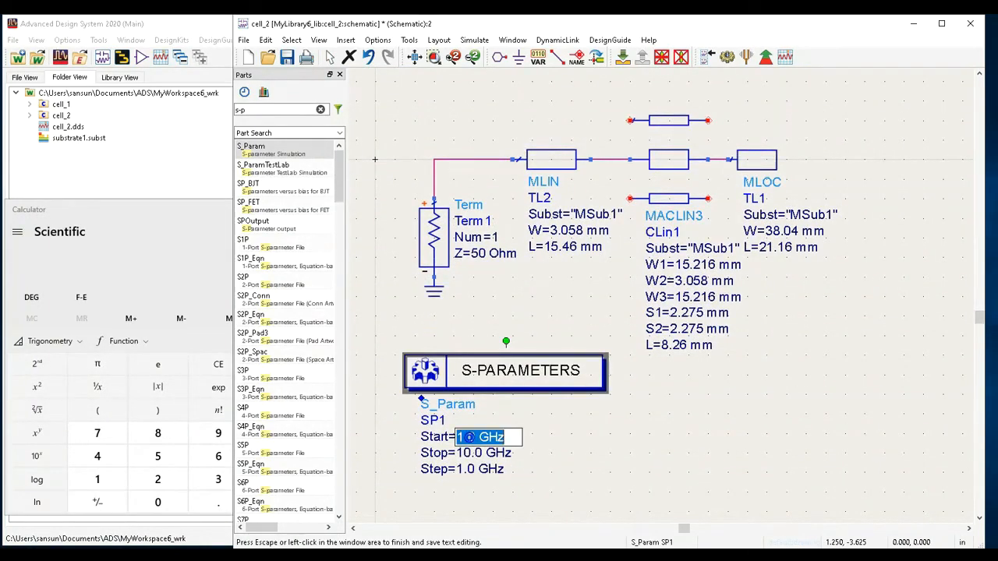
{"action": "left_click_drag", "start_coordinate": [464, 438], "coordinate": [434, 443]}
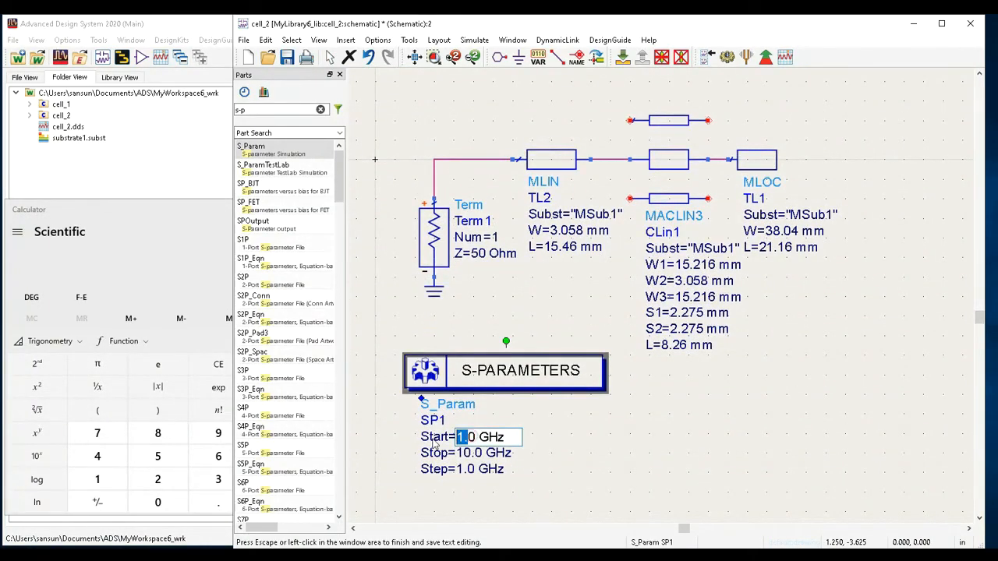
{"action": "key", "text": "Delete"}
{"action": "key", "text": "Delete"}
{"action": "type", "text": "1.8"}
{"action": "left_click", "coordinate": [471, 454]}
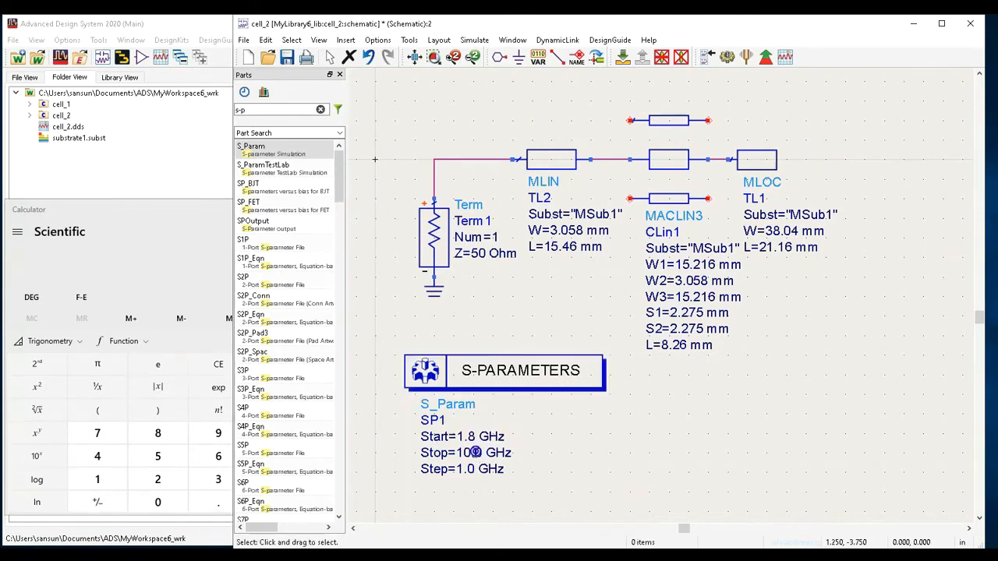
{"action": "double_click", "coordinate": [469, 453]}
{"action": "type", "text": "3"}
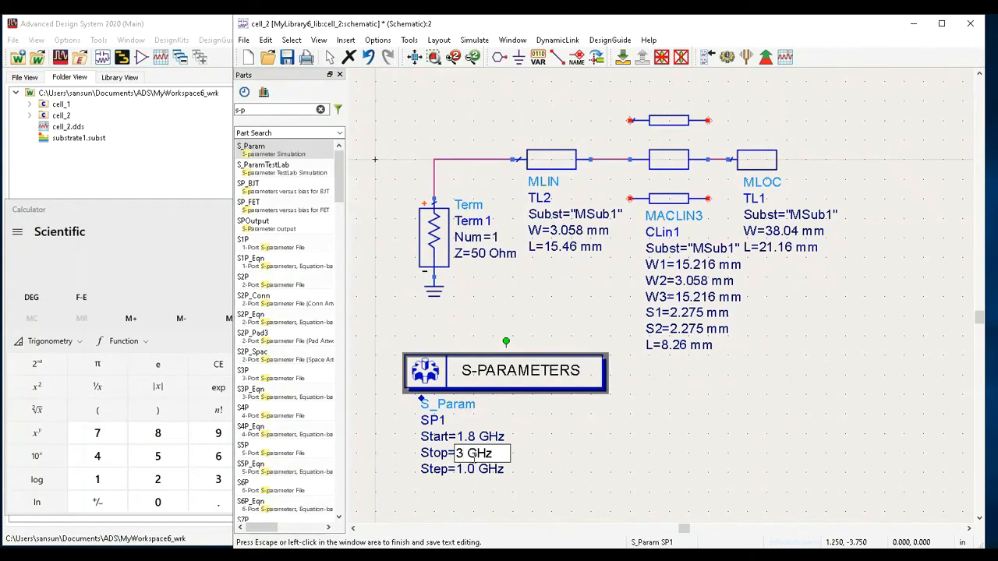
{"action": "left_click", "coordinate": [471, 468]}
{"action": "double_click", "coordinate": [470, 469]}
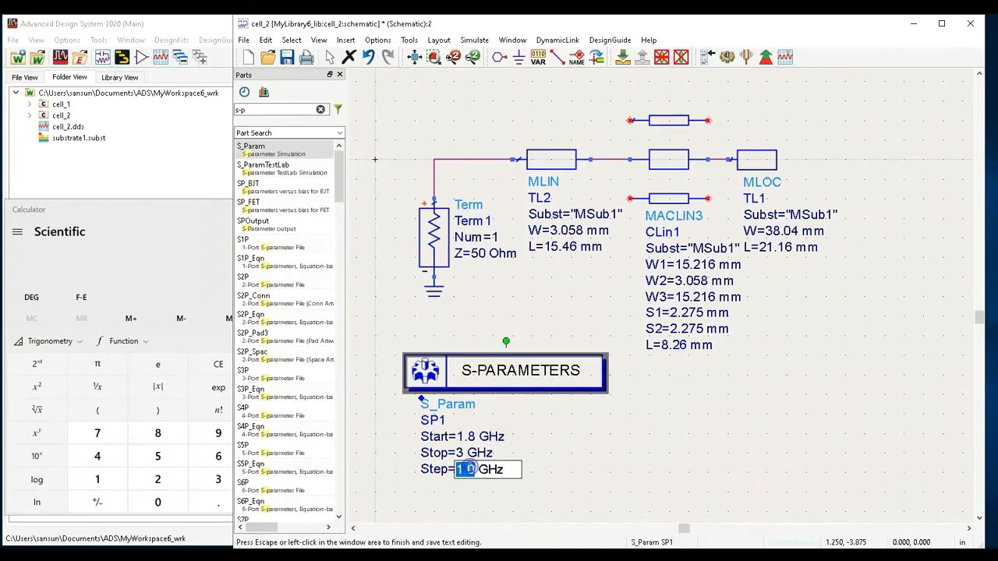
{"action": "type", "text": "0.01"}
{"action": "left_click", "coordinate": [635, 489]}
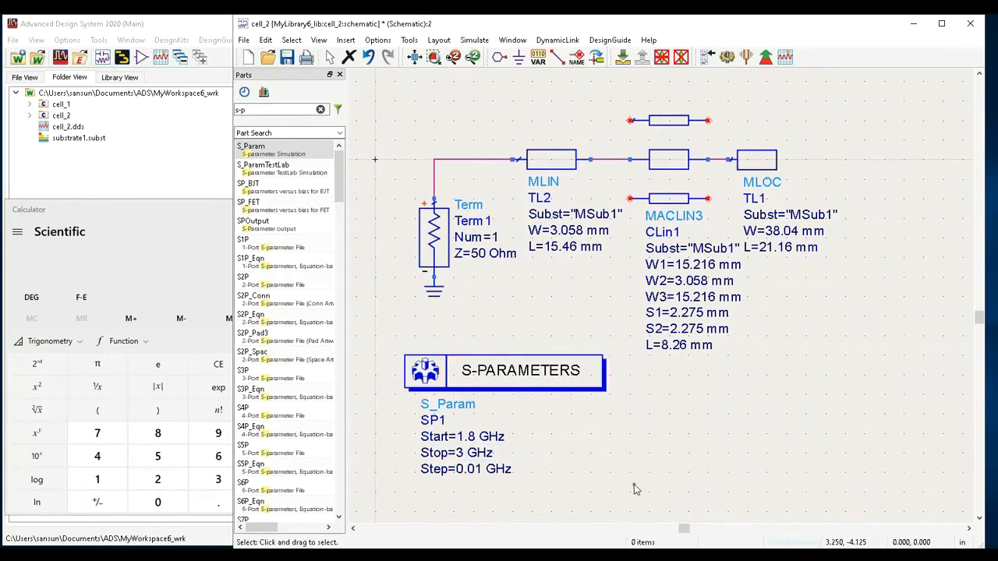
Try to simulate the cell_2 schematic and close the simulation status window.
{"action": "left_click", "coordinate": [474, 41]}
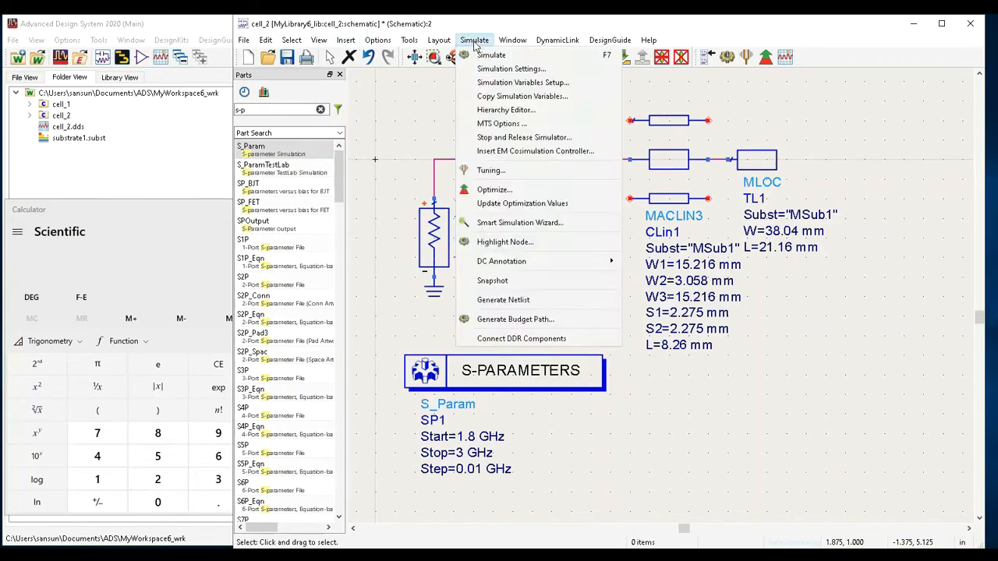
{"action": "left_click", "coordinate": [489, 55]}
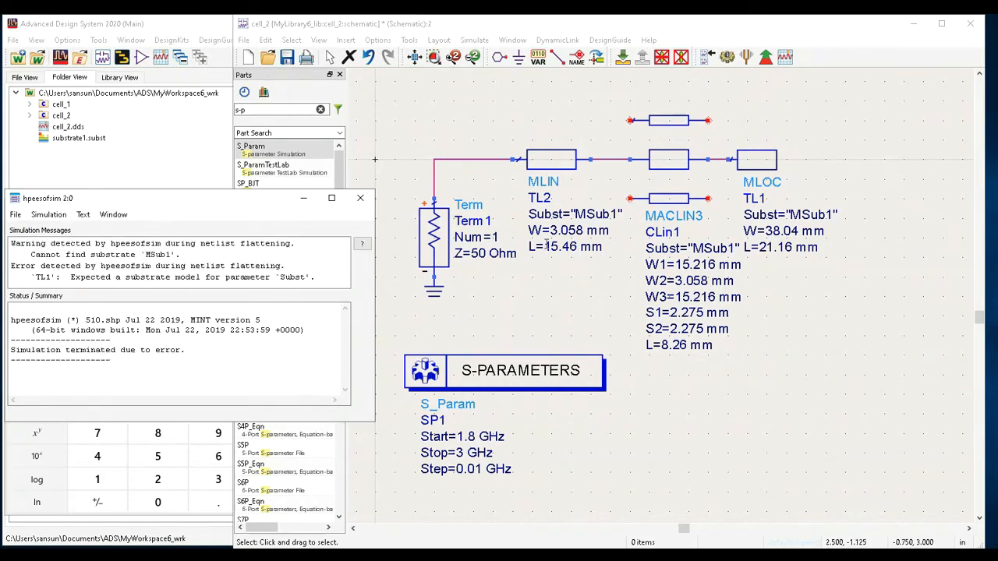
{"action": "left_click", "coordinate": [360, 198]}
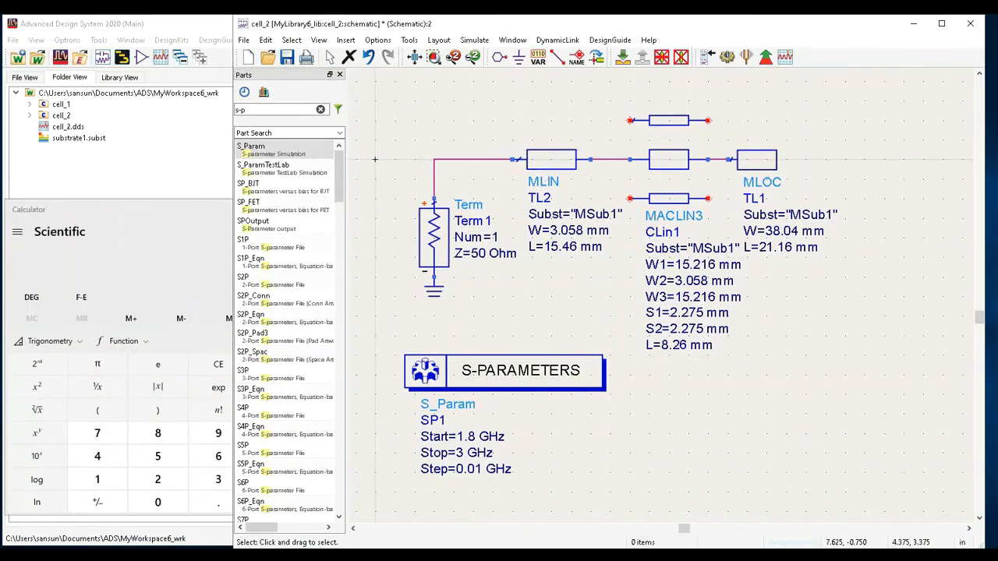
Place an MSUB microstrip substrate component in the schematic and move it clear of the circuit, above and left of Term1.
{"action": "left_click", "coordinate": [980, 75]}
{"action": "left_click", "coordinate": [980, 75]}
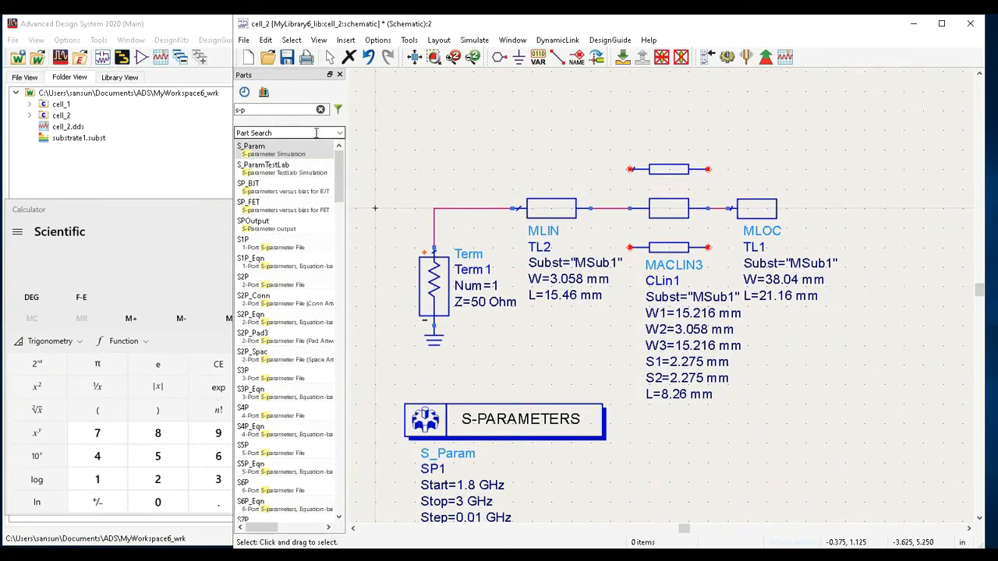
{"action": "left_click", "coordinate": [320, 110]}
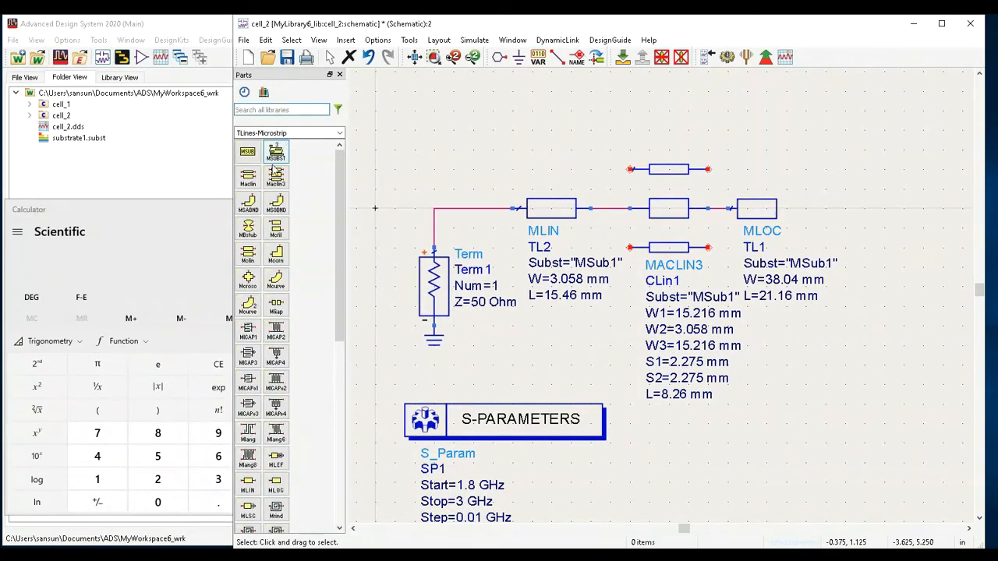
{"action": "left_click", "coordinate": [248, 151]}
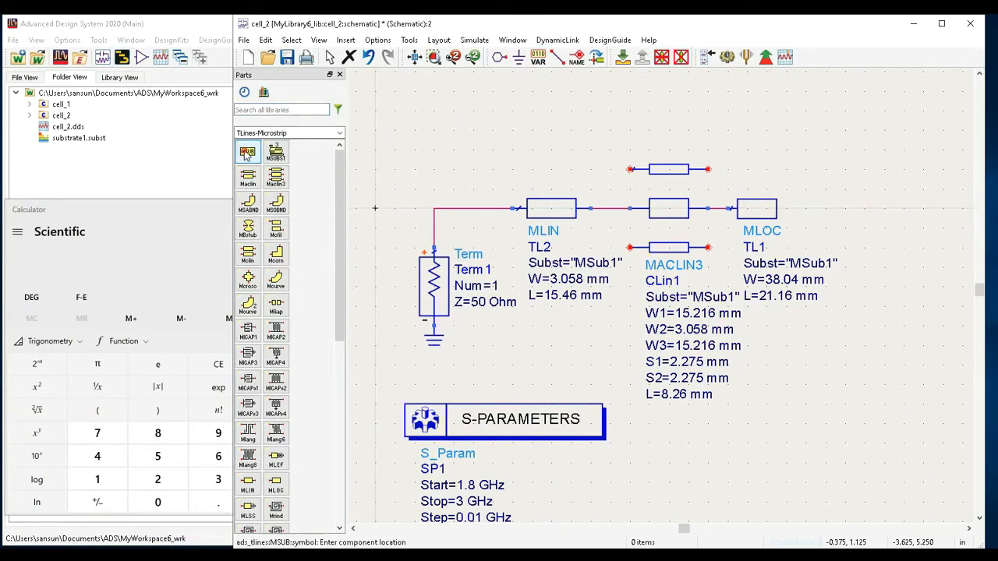
{"action": "left_click", "coordinate": [395, 140]}
{"action": "scroll", "coordinate": [528, 221], "scroll_direction": "down", "scroll_amount": 3}
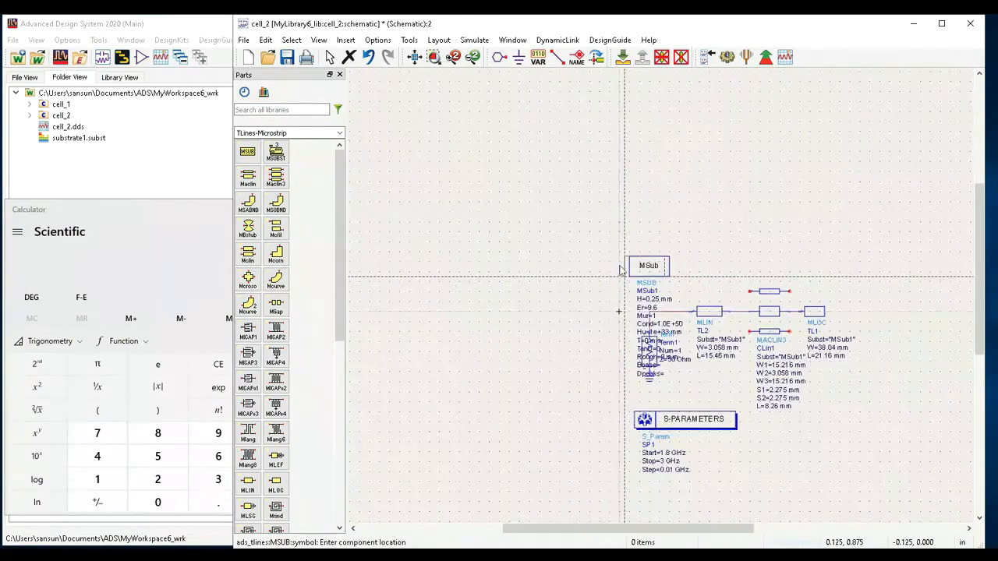
{"action": "left_click", "coordinate": [330, 58]}
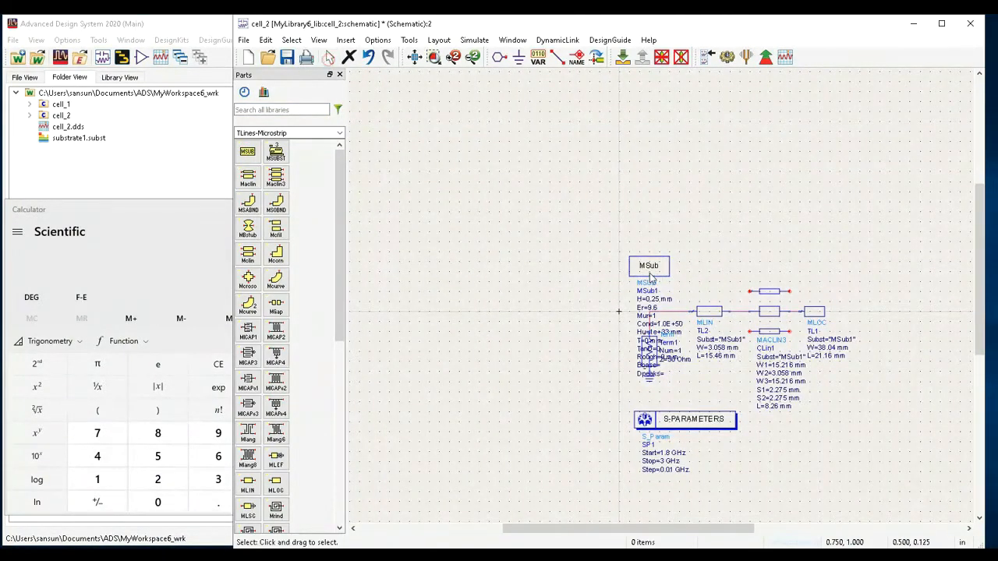
{"action": "left_click_drag", "start_coordinate": [648, 267], "coordinate": [570, 159]}
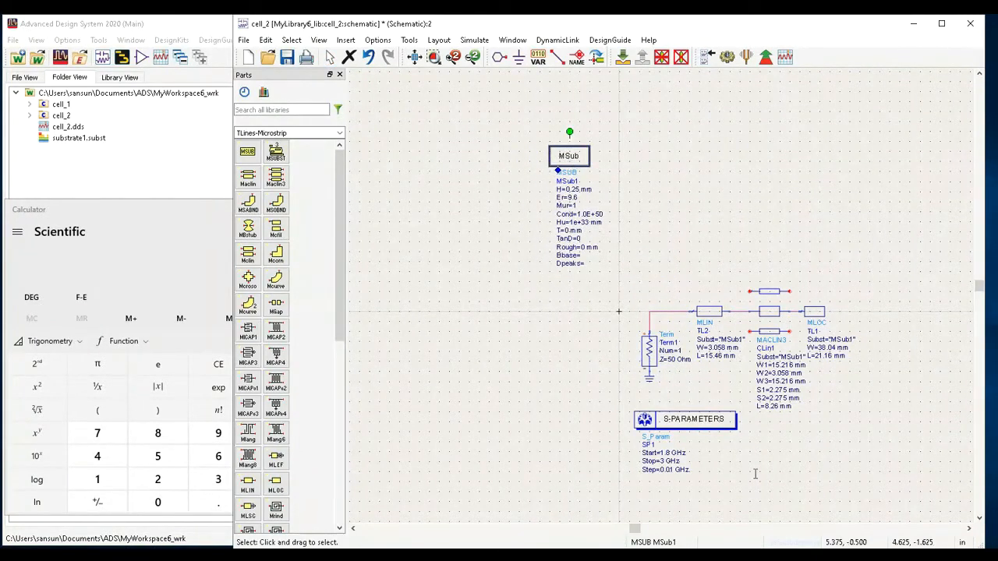
{"action": "left_click", "coordinate": [971, 530]}
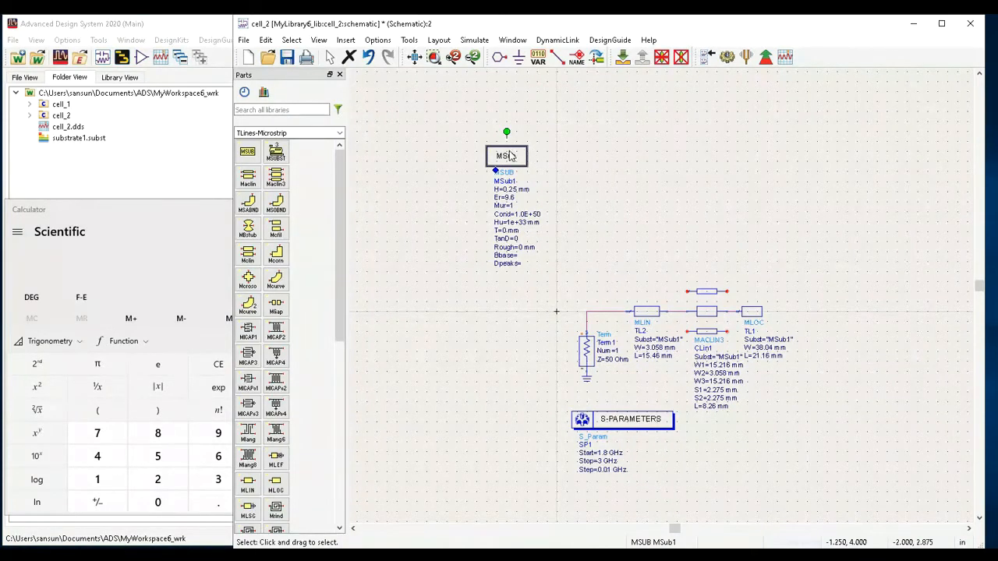
{"action": "left_click_drag", "start_coordinate": [507, 156], "coordinate": [509, 208]}
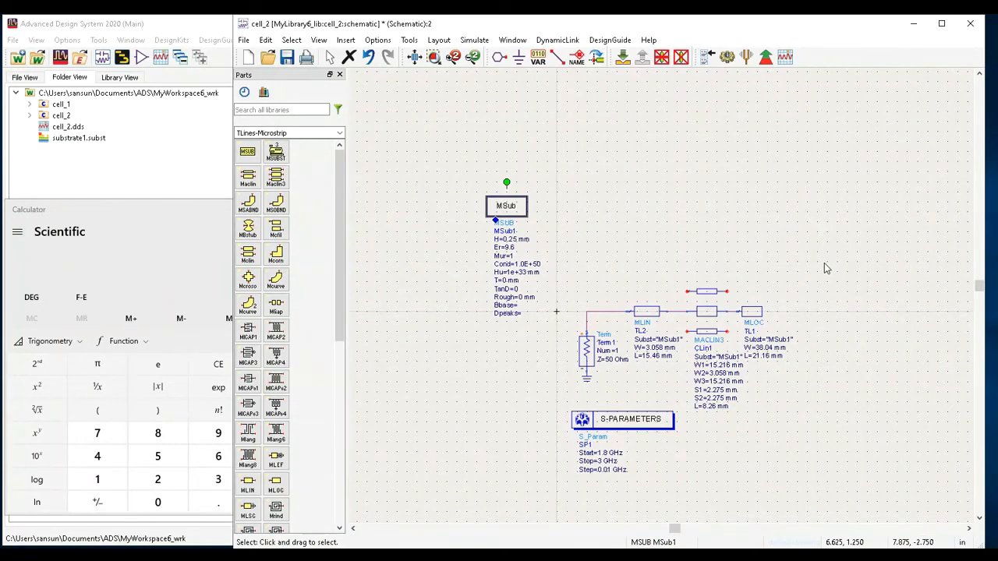
Set the MSub1 substrate height H to 1.6 mm and its relative permittivity Er to 4.4.
{"action": "left_click", "coordinate": [511, 239]}
{"action": "type", "text": "1"}
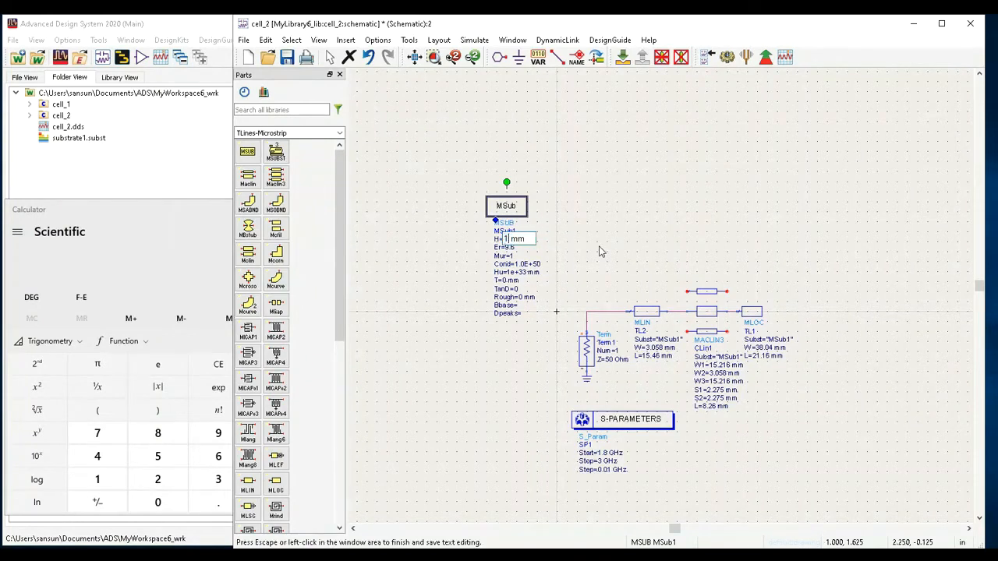
{"action": "type", "text": ".6"}
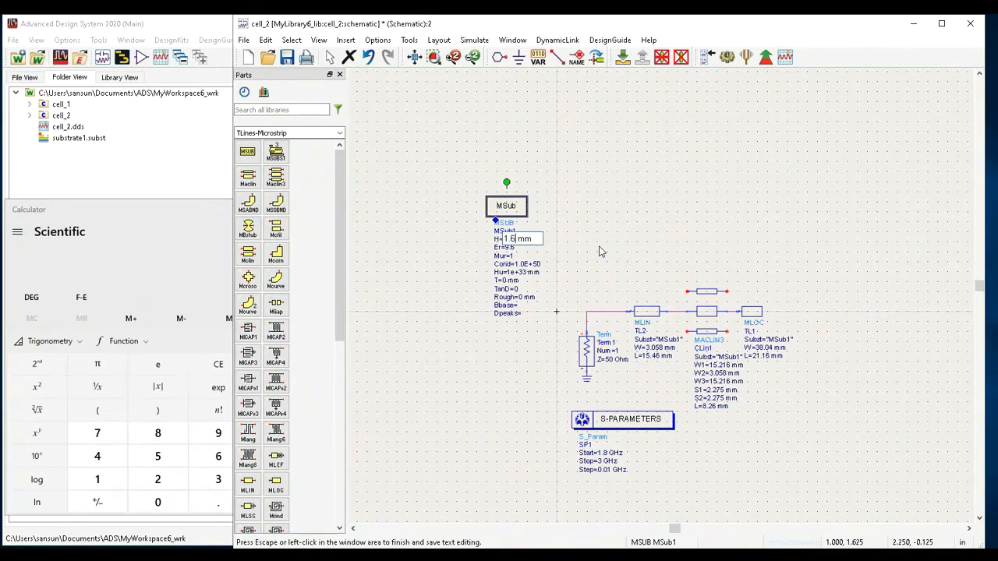
{"action": "left_click", "coordinate": [511, 248]}
{"action": "left_click", "coordinate": [511, 247]}
{"action": "type", "text": "4.4"}
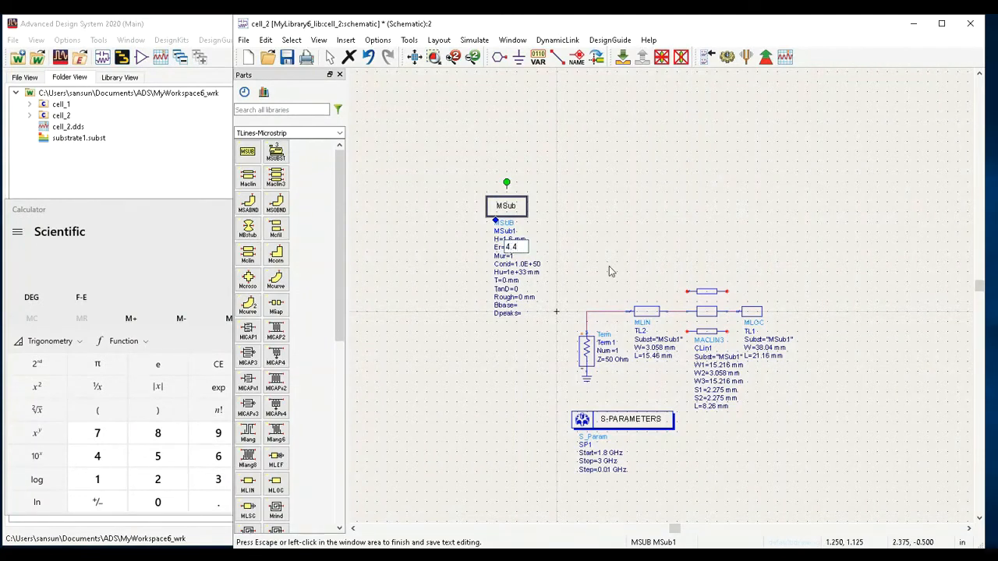
{"action": "left_click", "coordinate": [559, 267]}
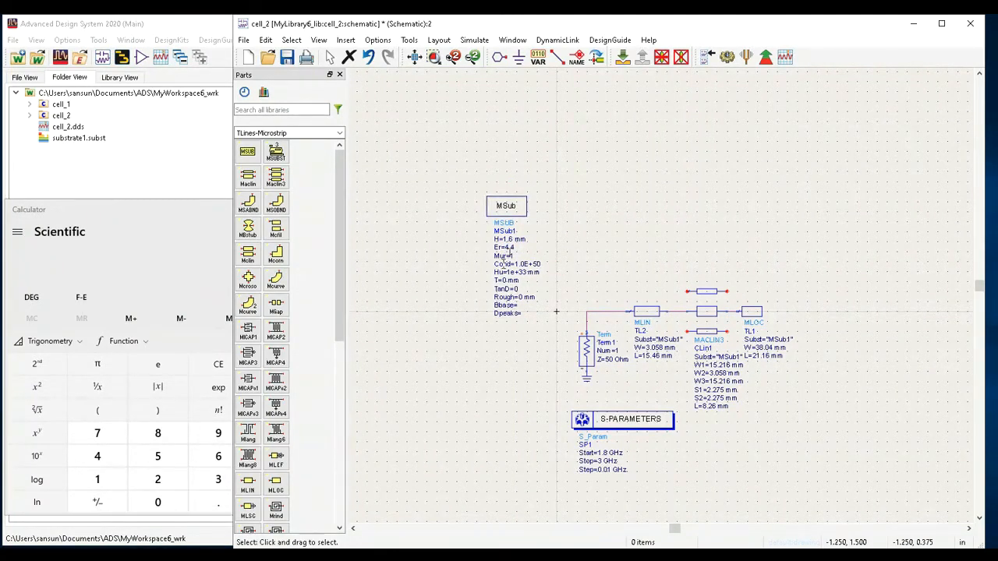
Set the MSub1 loss tangent TanD to 0.01.
{"action": "left_click", "coordinate": [516, 282]}
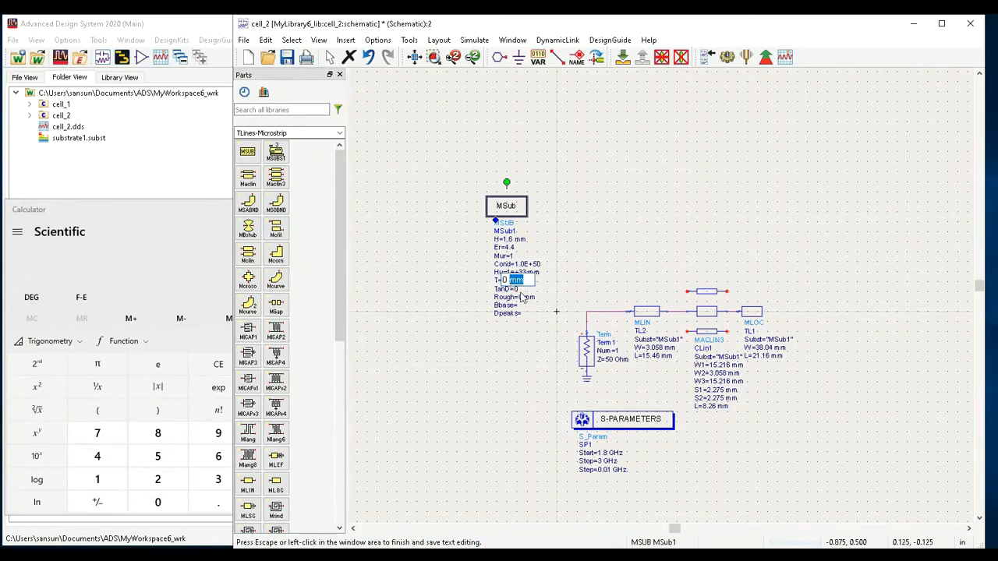
{"action": "left_click", "coordinate": [521, 293]}
{"action": "left_click", "coordinate": [520, 290]}
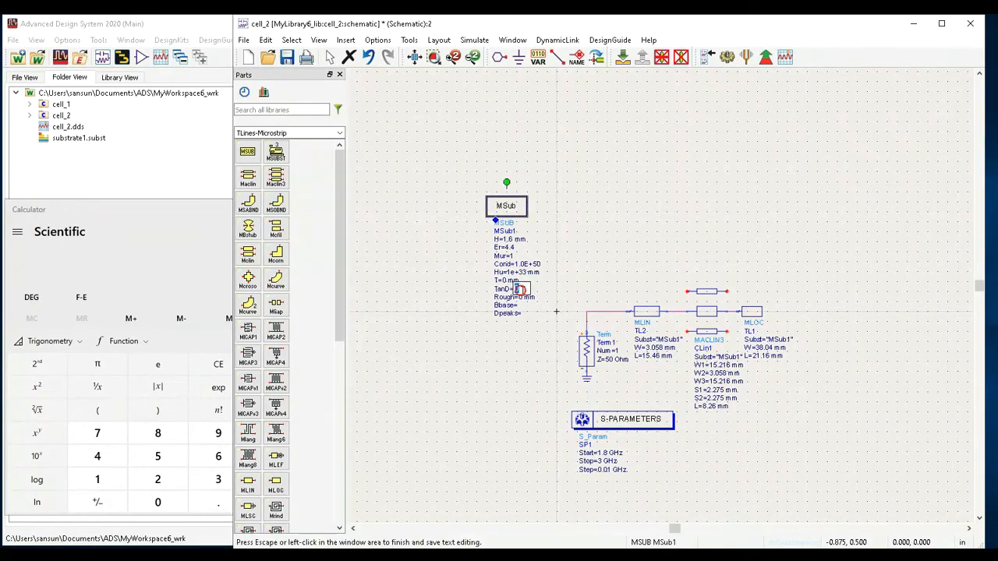
{"action": "type", "text": "0.01"}
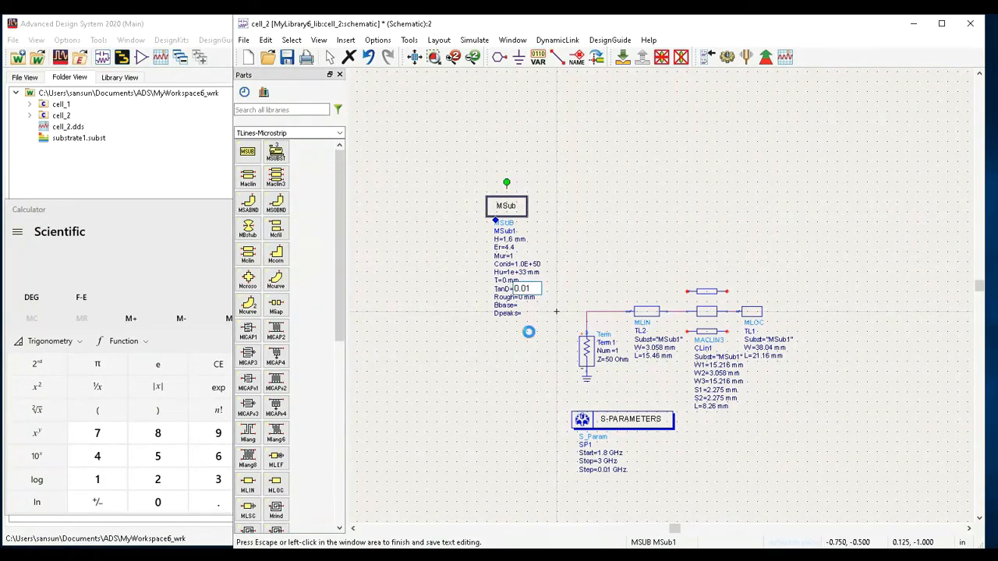
{"action": "left_click", "coordinate": [529, 332]}
Simulate the cell_2 schematic with cell_2 as the display's default dataset, and close the results and simulation status windows.
{"action": "left_click", "coordinate": [465, 43]}
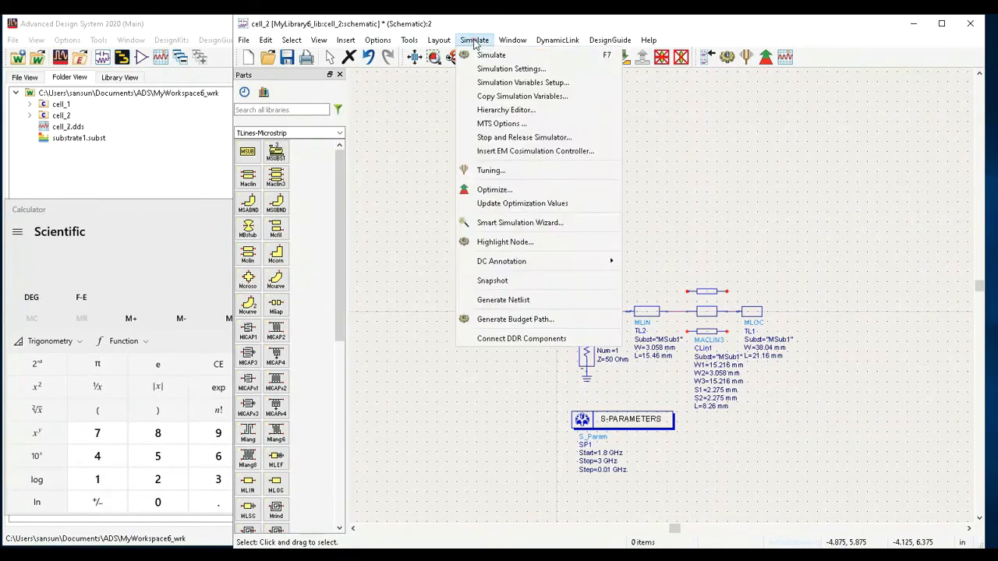
{"action": "left_click", "coordinate": [488, 53]}
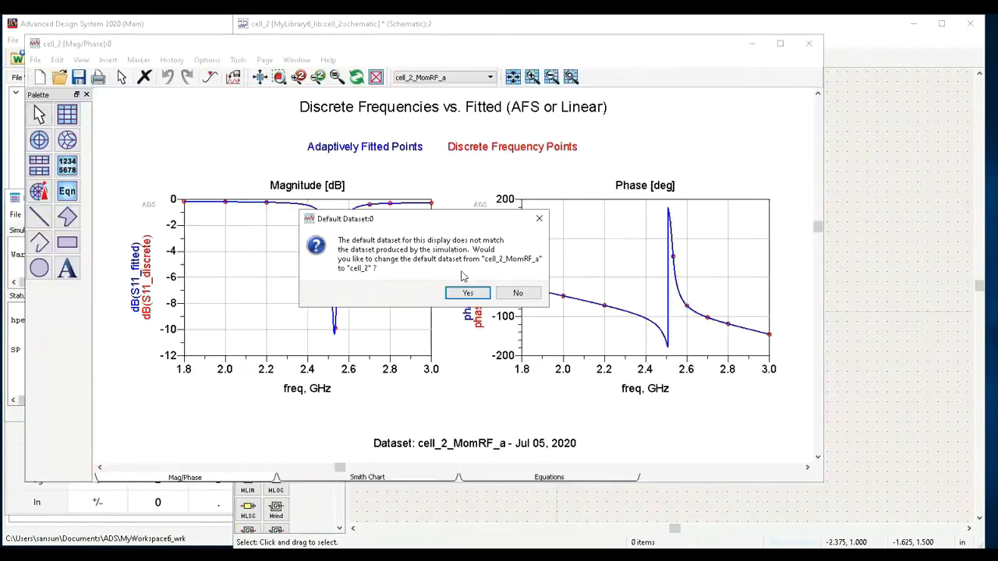
{"action": "left_click", "coordinate": [468, 294]}
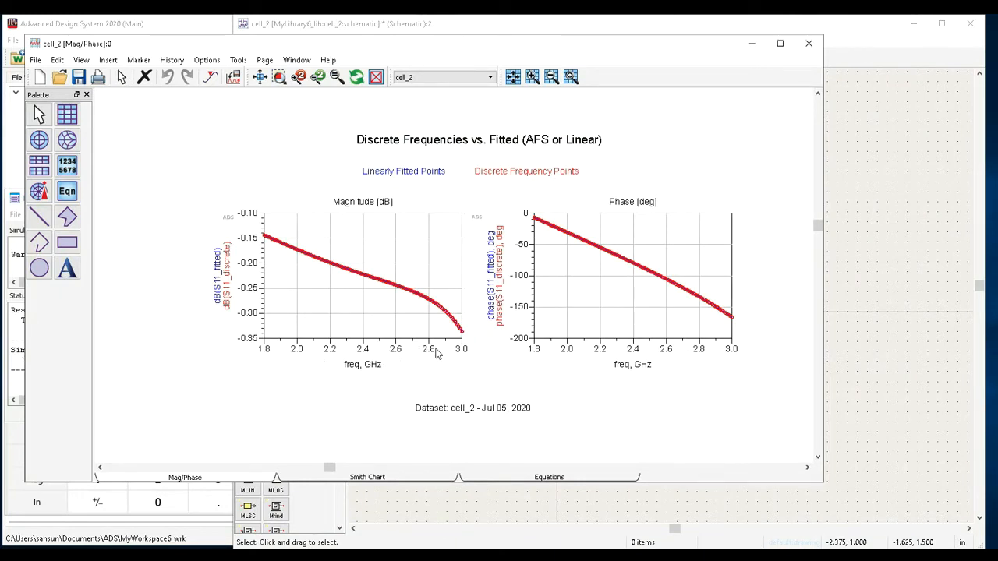
{"action": "left_click", "coordinate": [809, 43]}
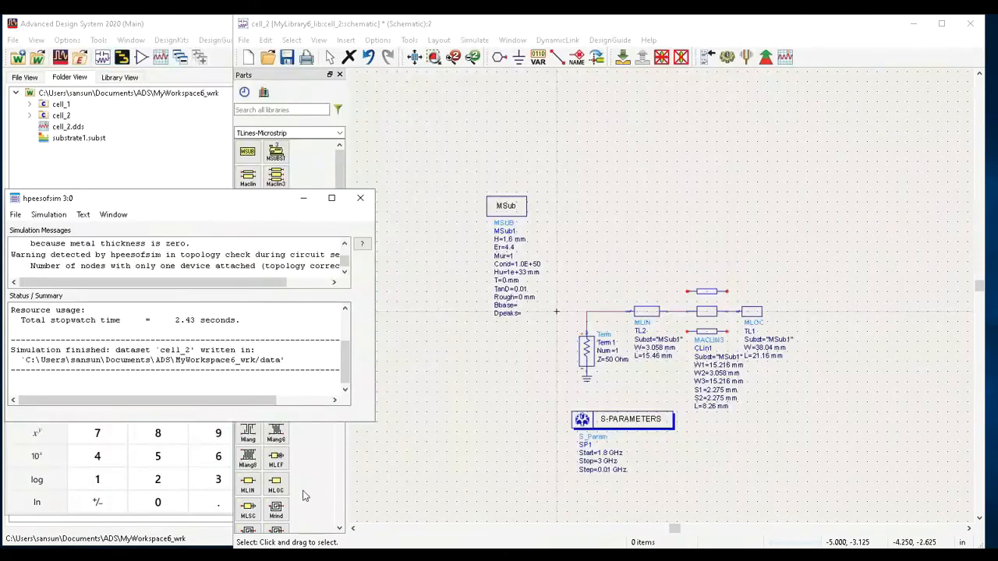
{"action": "left_click", "coordinate": [360, 202]}
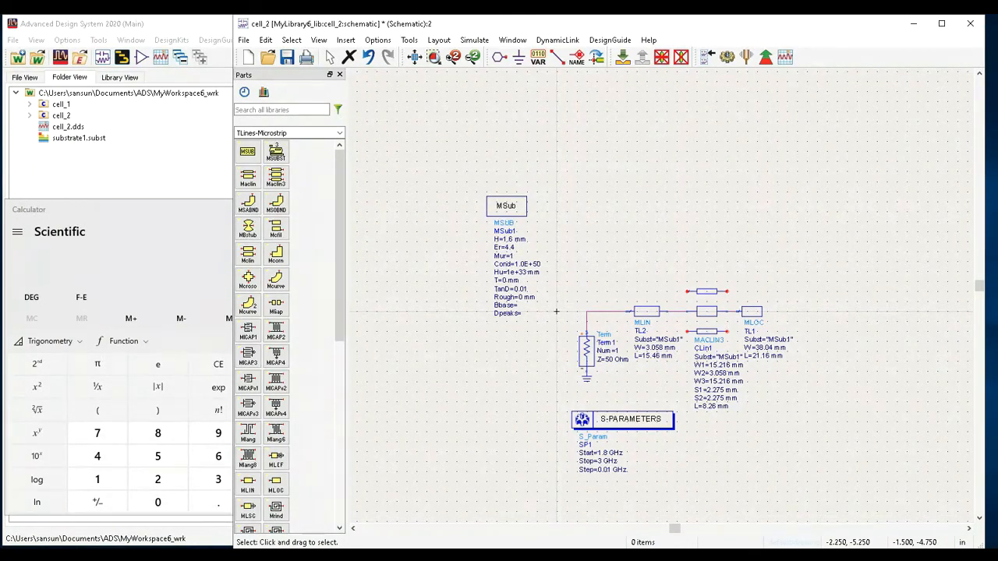
Minimize the Momentum results and EM setup windows, close the finished job window, and maximize the cell_2 layout.
{"action": "left_click", "coordinate": [862, 513]}
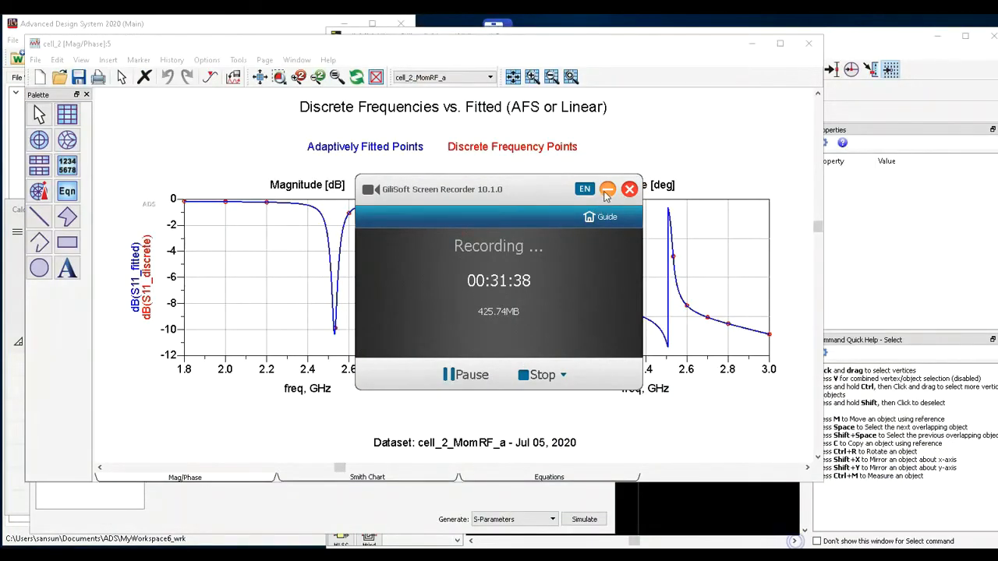
{"action": "left_click", "coordinate": [605, 192]}
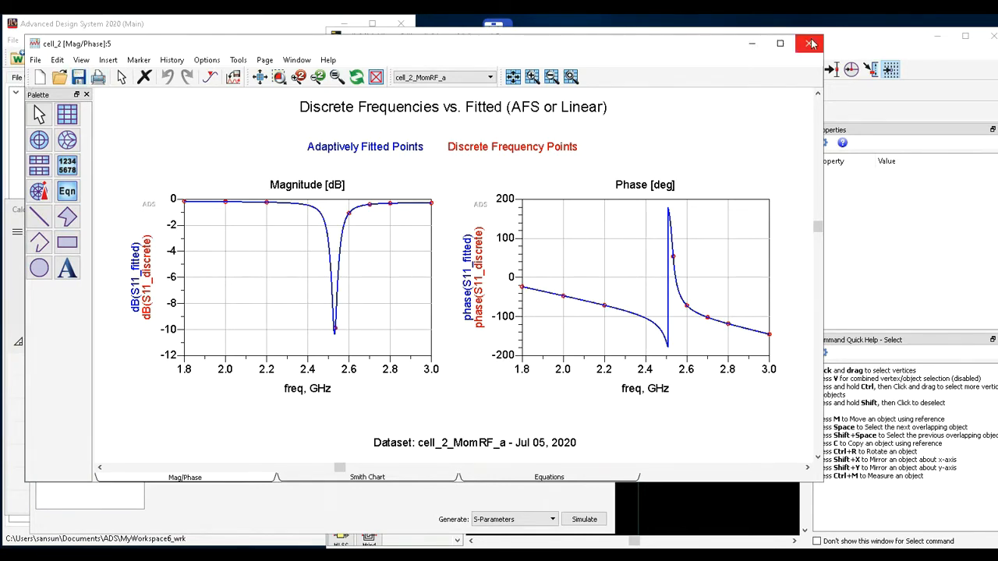
{"action": "left_click", "coordinate": [751, 45]}
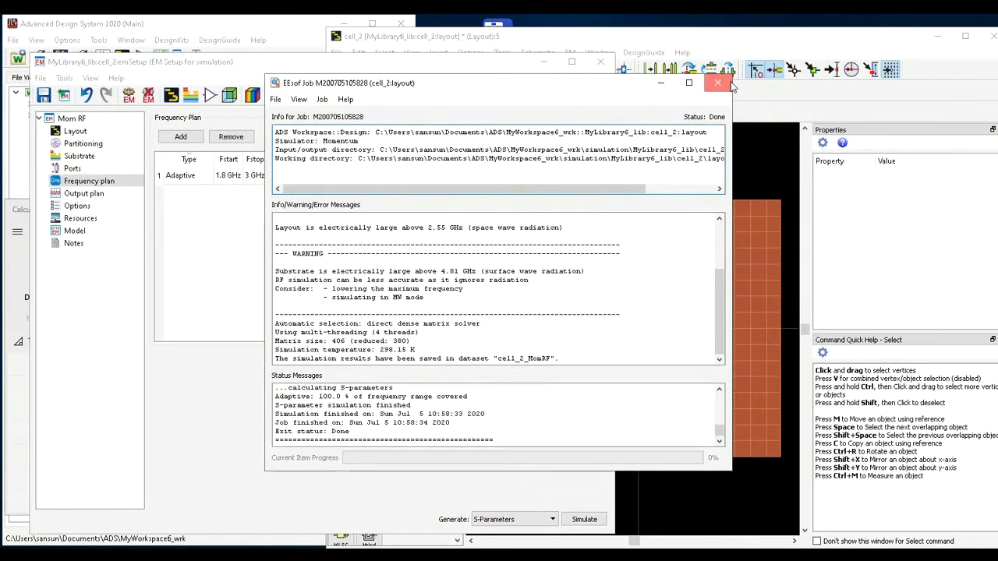
{"action": "left_click", "coordinate": [718, 82]}
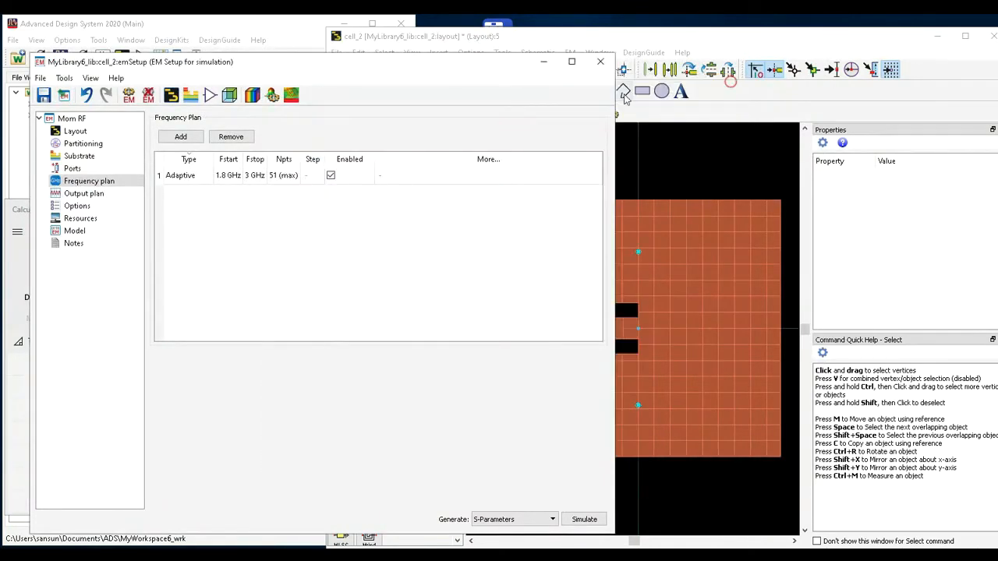
{"action": "left_click", "coordinate": [544, 66]}
{"action": "left_click", "coordinate": [964, 37]}
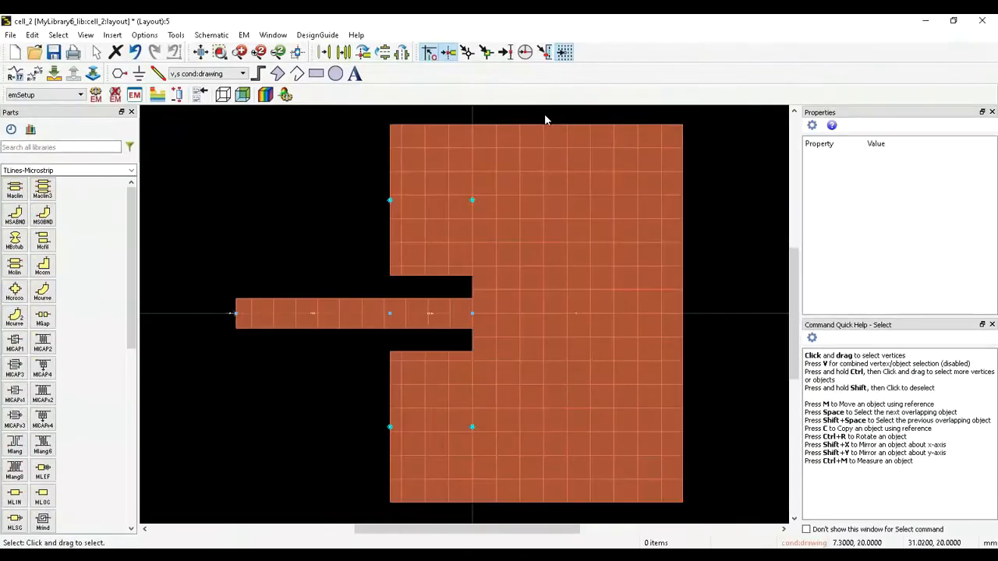
Create the EM model "emModel" and the symbol "symbol" from the cell_2 layout.
{"action": "left_click", "coordinate": [244, 36]}
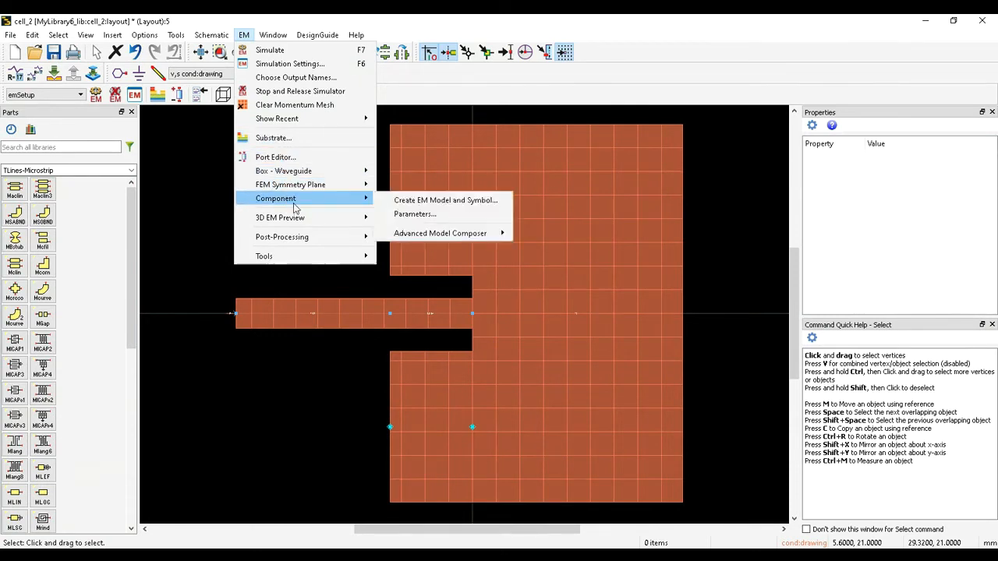
{"action": "mouse_move", "coordinate": [296, 198]}
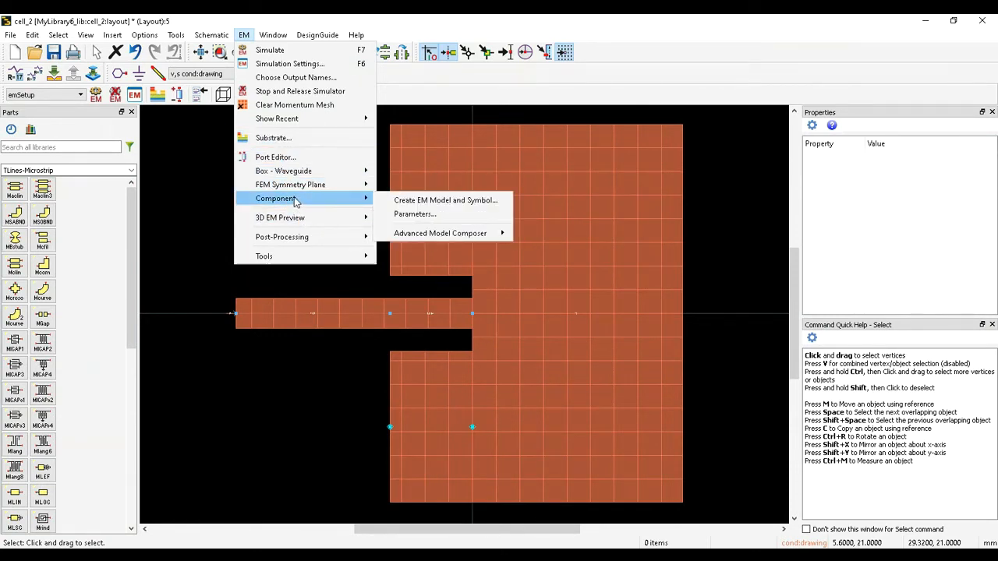
{"action": "left_click", "coordinate": [443, 201]}
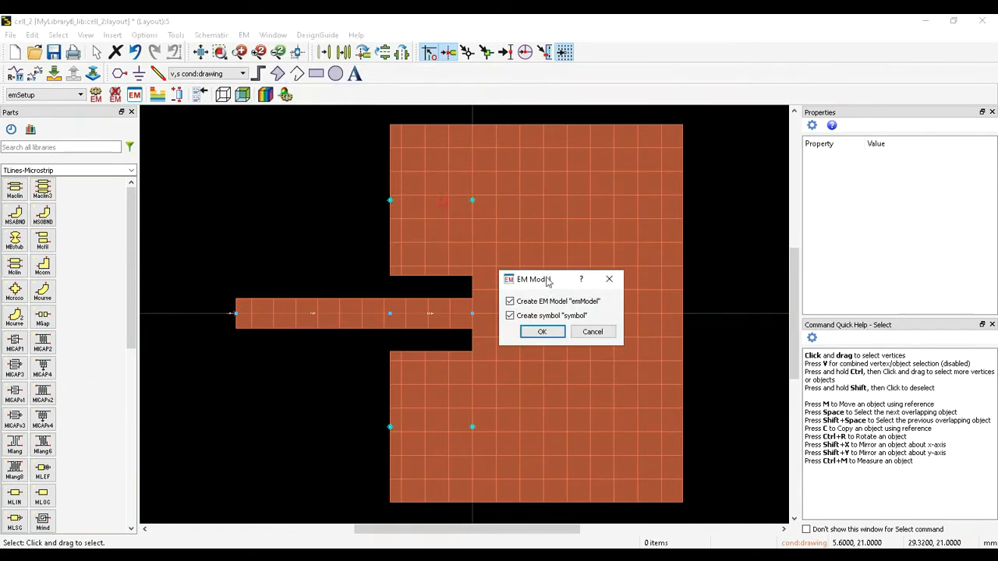
{"action": "left_click", "coordinate": [543, 333]}
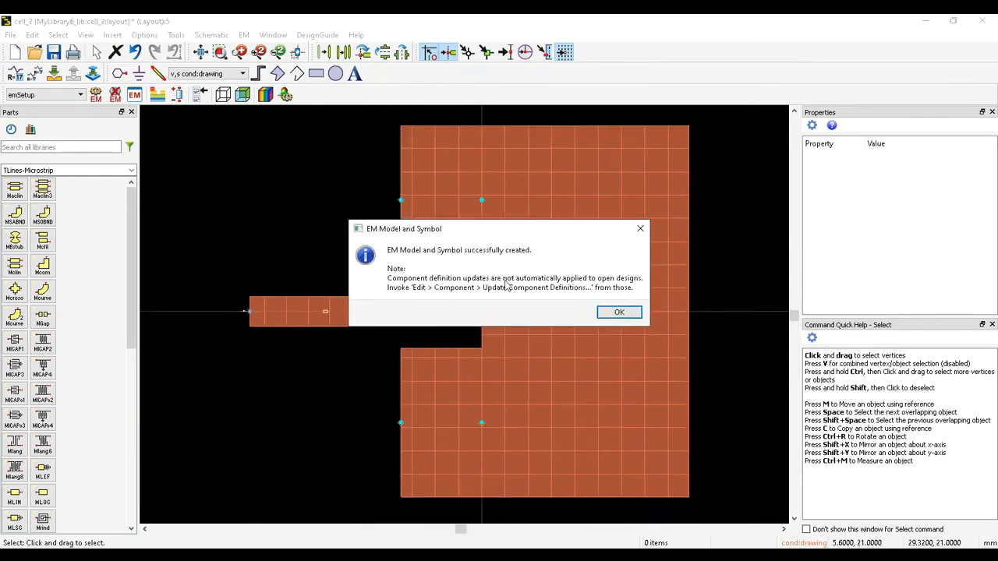
{"action": "left_click", "coordinate": [615, 317]}
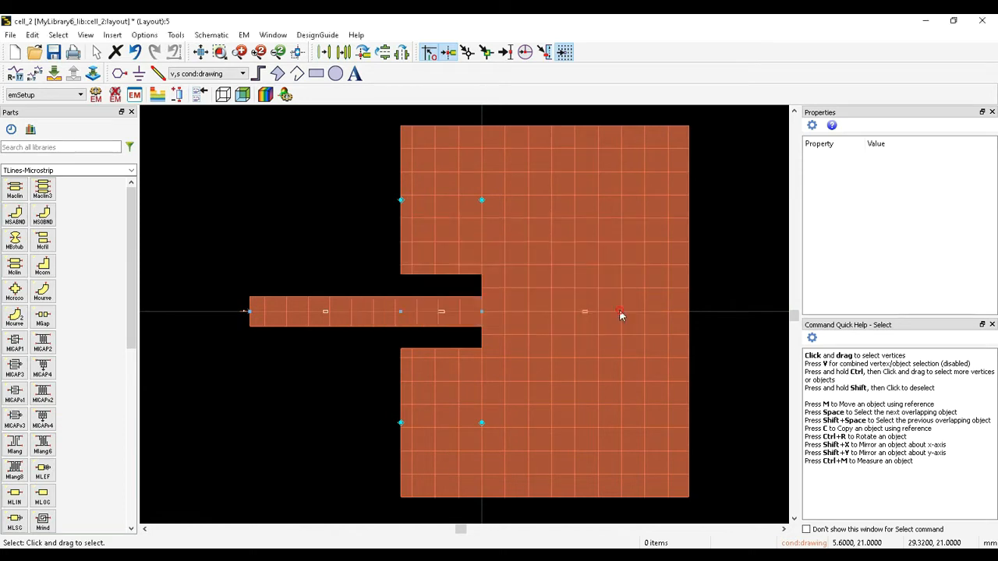
Restore the layout window to its smaller size and expand cell_2 in the workspace tree of the main window.
{"action": "left_click", "coordinate": [953, 21]}
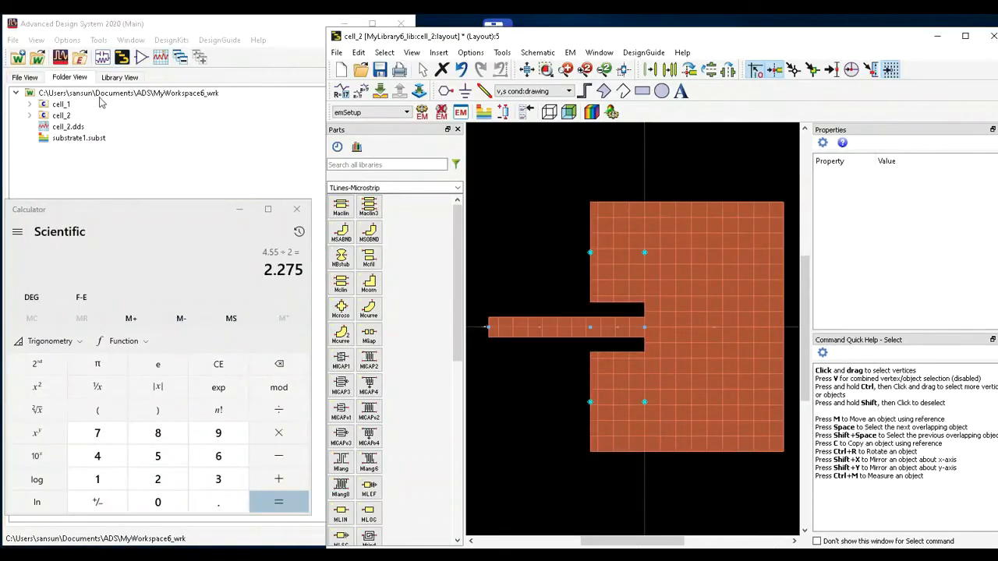
{"action": "left_click", "coordinate": [254, 24]}
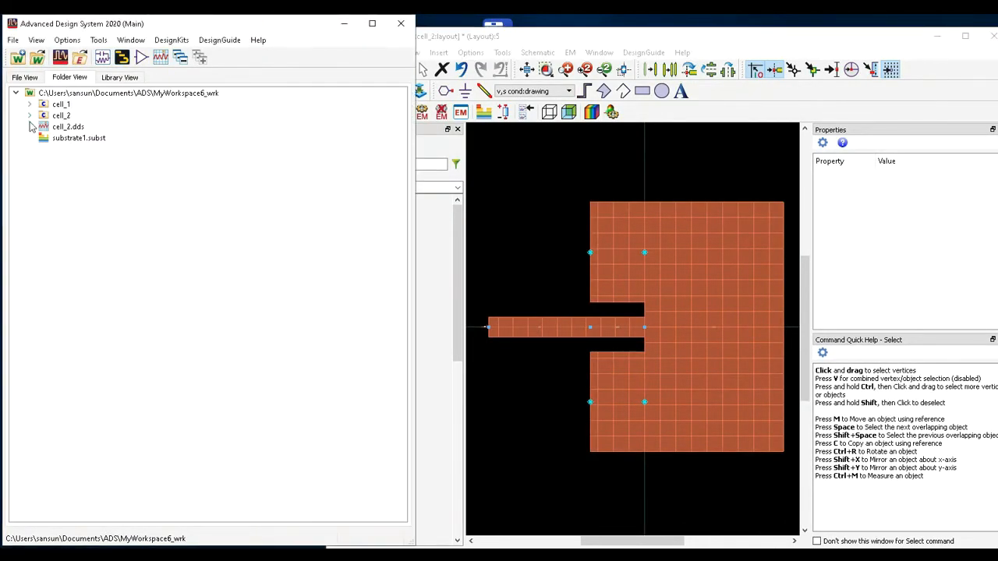
{"action": "left_click", "coordinate": [30, 116]}
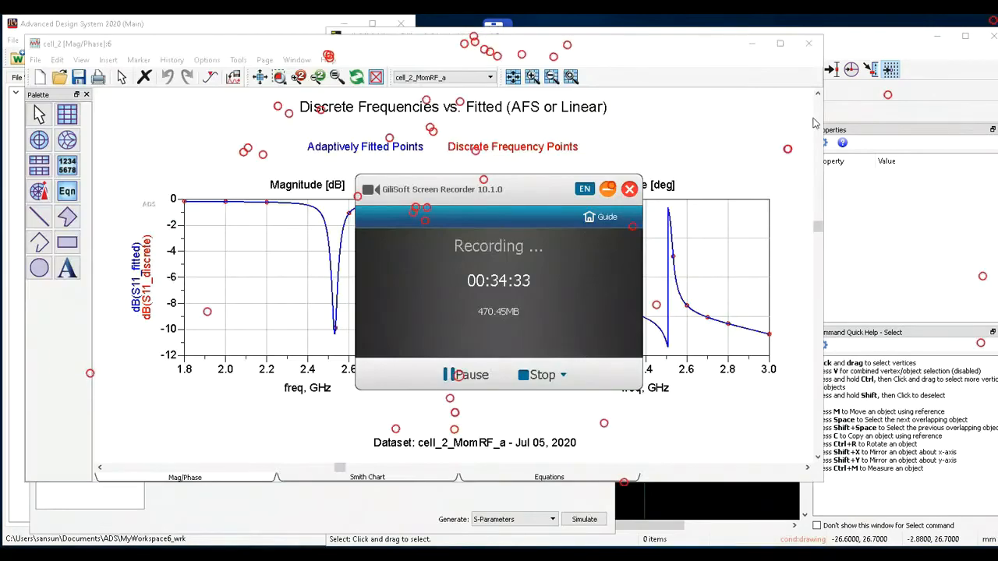
Clear away the Momentum results, finished job and EM setup windows, and bring the cell_2 schematic to the front.
{"action": "left_click", "coordinate": [607, 189]}
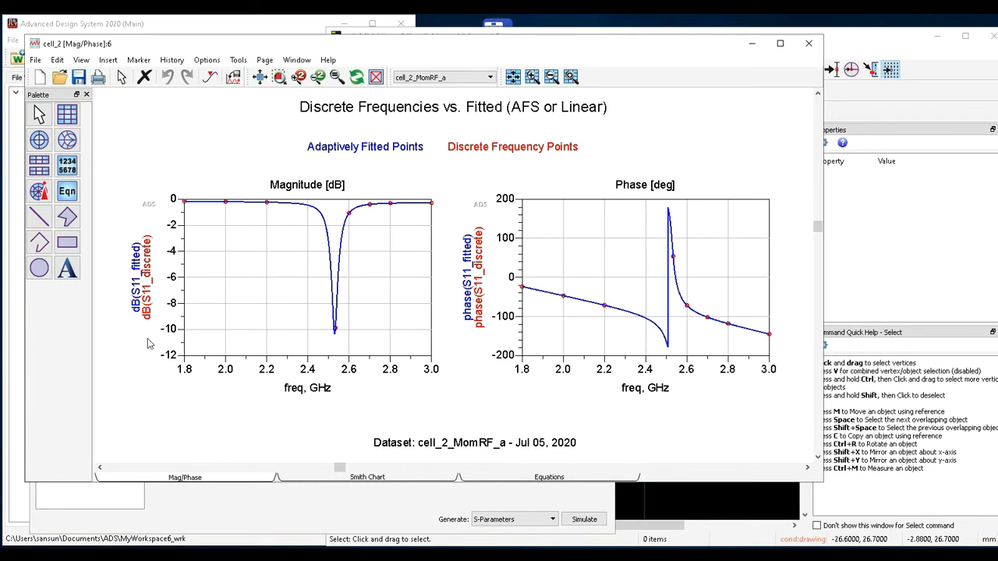
{"action": "left_click", "coordinate": [752, 43]}
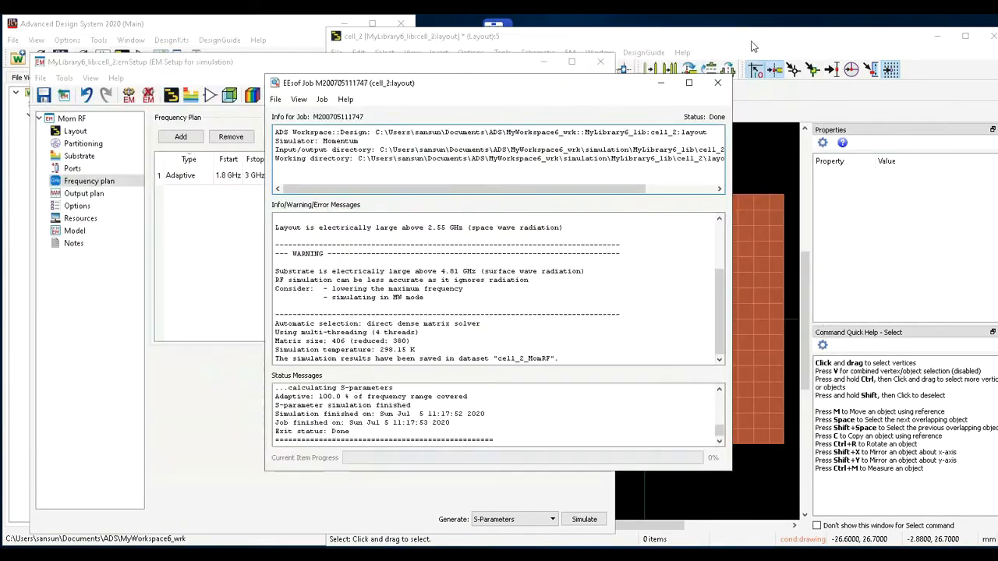
{"action": "left_click", "coordinate": [716, 82]}
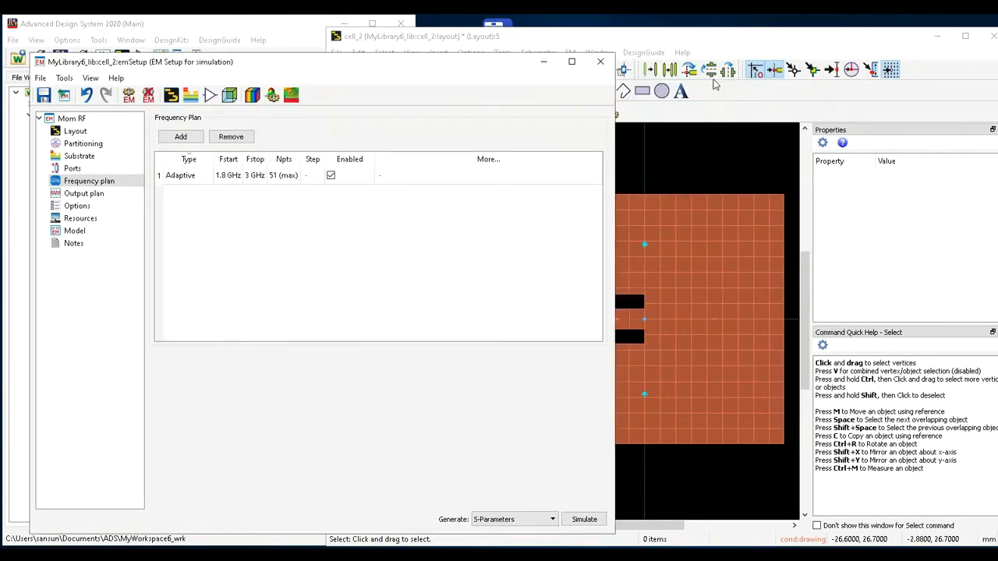
{"action": "left_click", "coordinate": [543, 63]}
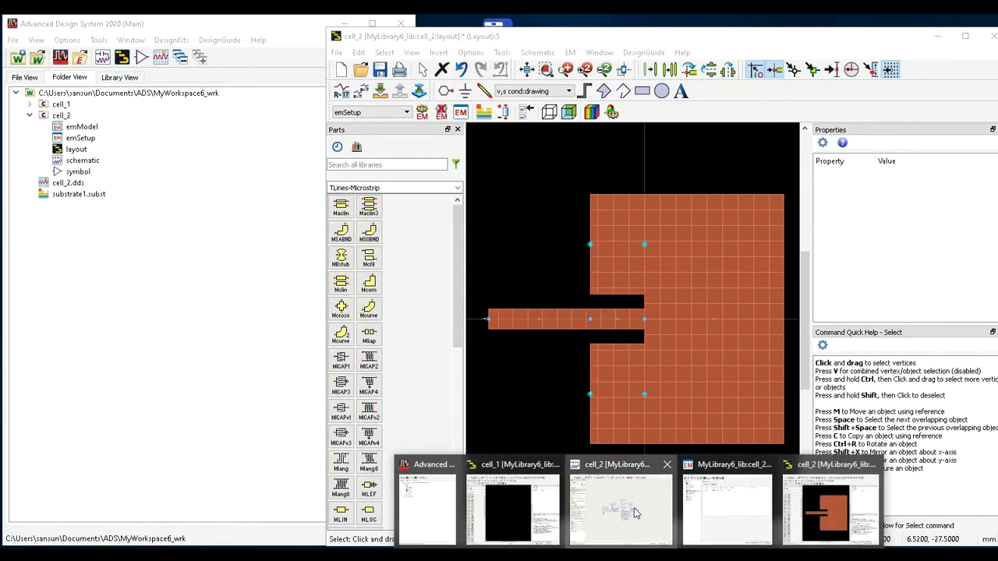
{"action": "left_click", "coordinate": [646, 515]}
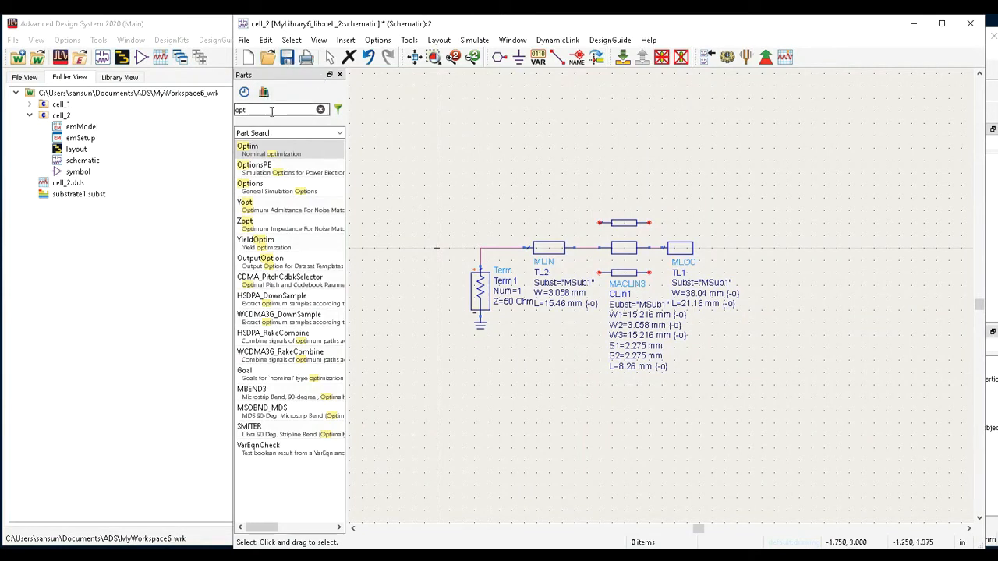
Find the S_Param simulation controller in the parts library and place one below the antenna circuit.
{"action": "left_click_drag", "start_coordinate": [271, 111], "coordinate": [206, 116]}
{"action": "type", "text": "s-"}
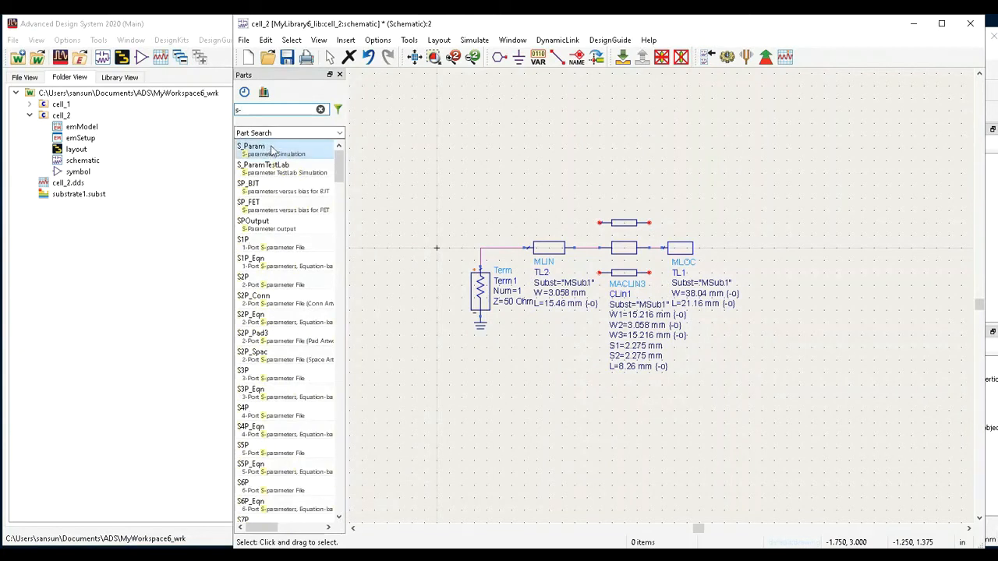
{"action": "left_click", "coordinate": [258, 148]}
{"action": "left_click", "coordinate": [400, 395]}
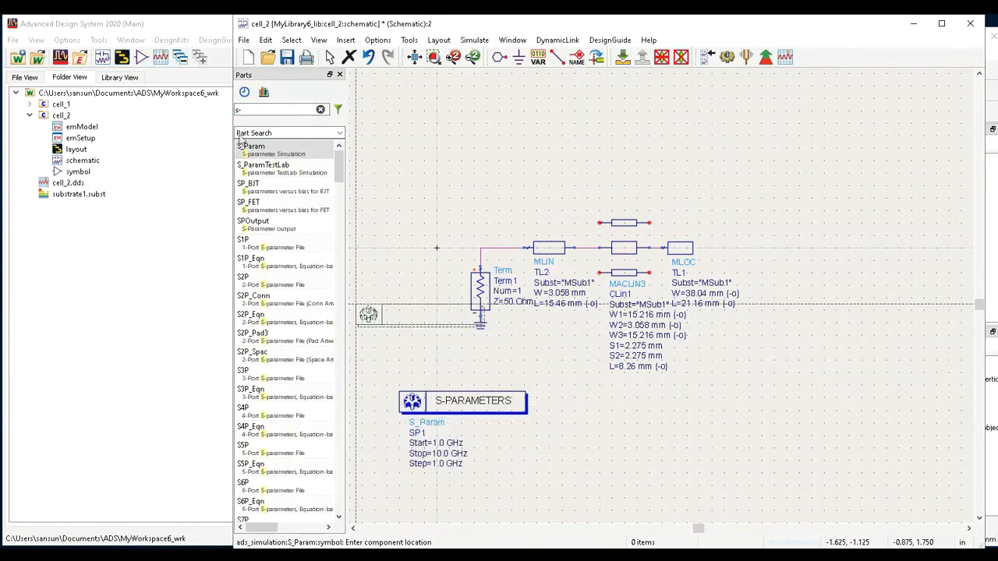
{"action": "key", "text": "Escape"}
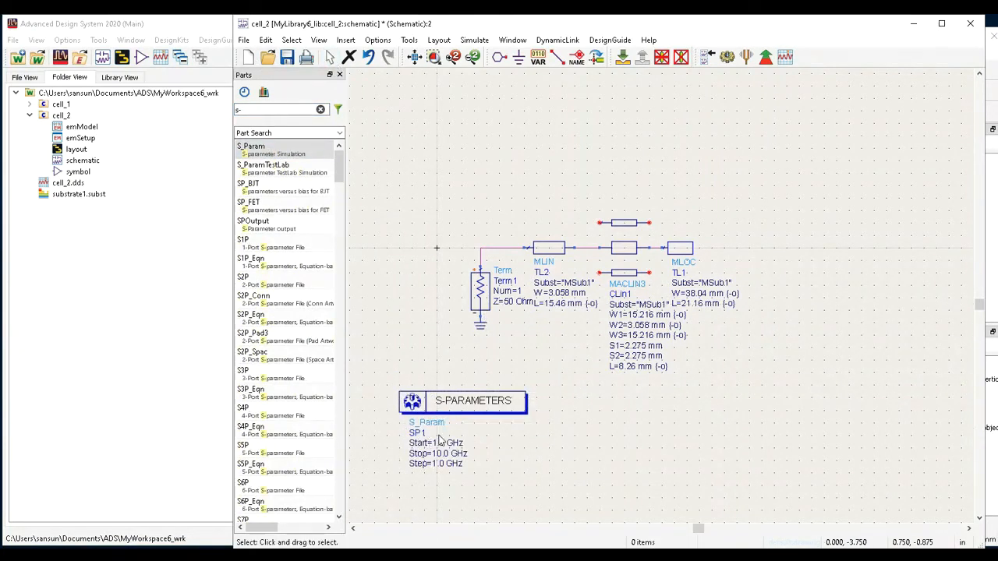
Set the S-parameter sweep to start at 1.8 GHz and stop at 3 GHz with a 0.01 GHz step.
{"action": "left_click", "coordinate": [437, 443]}
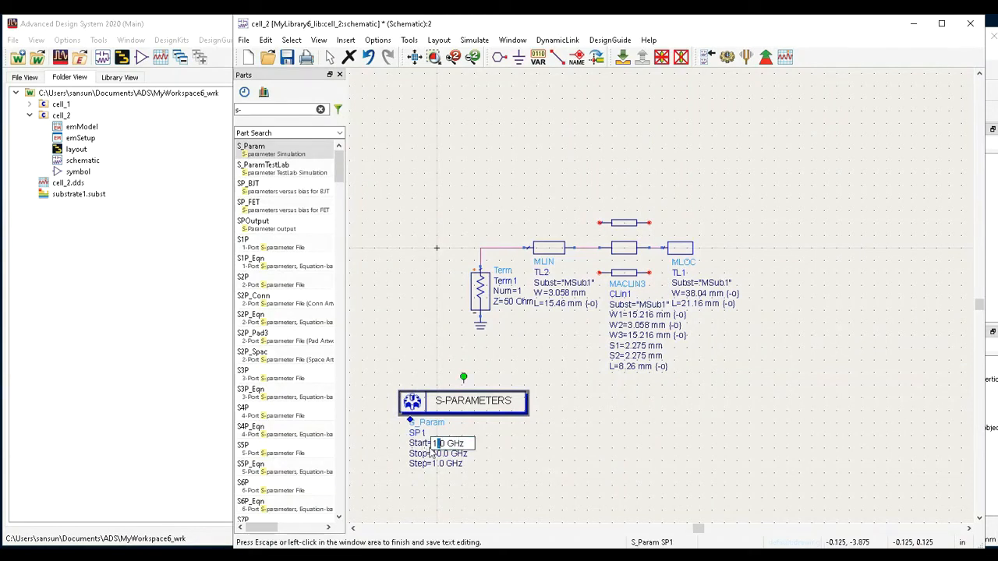
{"action": "left_click_drag", "start_coordinate": [445, 444], "coordinate": [431, 444]}
{"action": "type", "text": "1.8"}
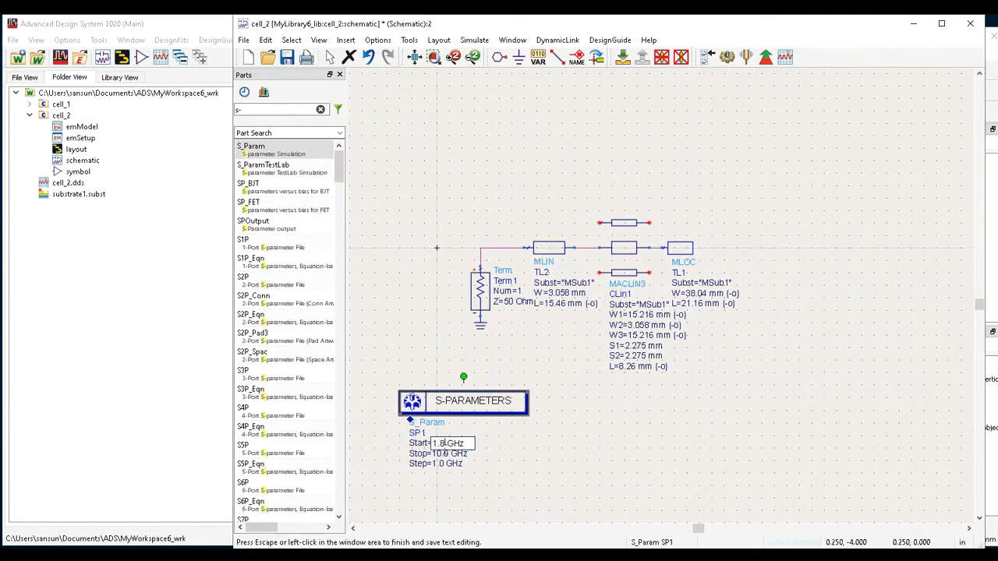
{"action": "left_click", "coordinate": [444, 454]}
{"action": "double_click", "coordinate": [445, 454]}
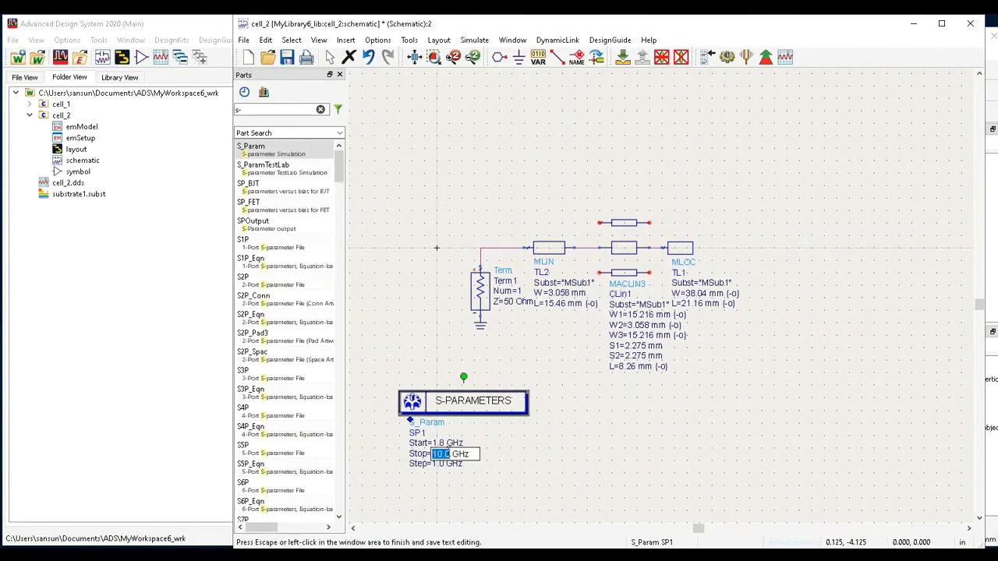
{"action": "type", "text": "3"}
{"action": "left_click", "coordinate": [481, 480]}
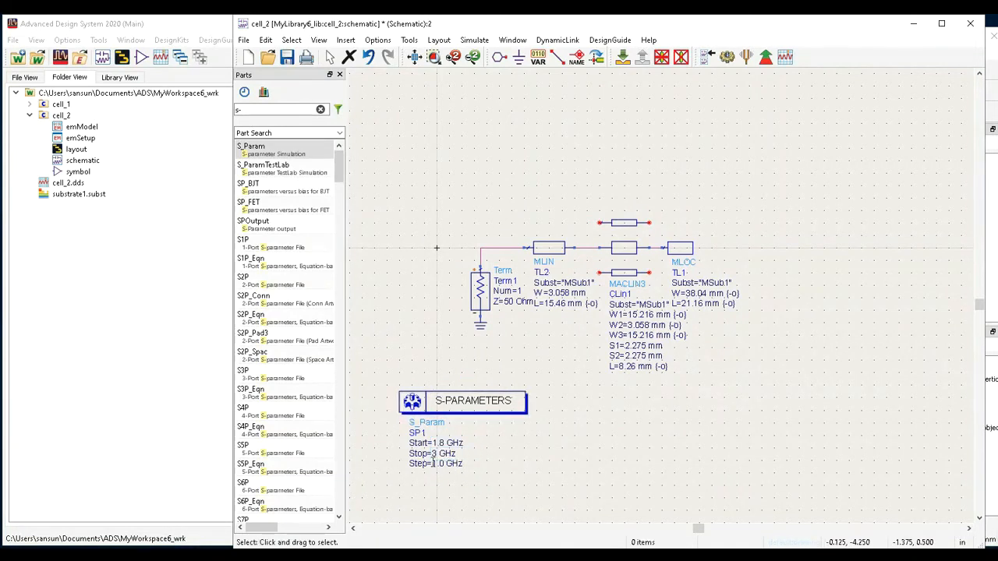
{"action": "double_click", "coordinate": [435, 464]}
{"action": "type", "text": "0.01"}
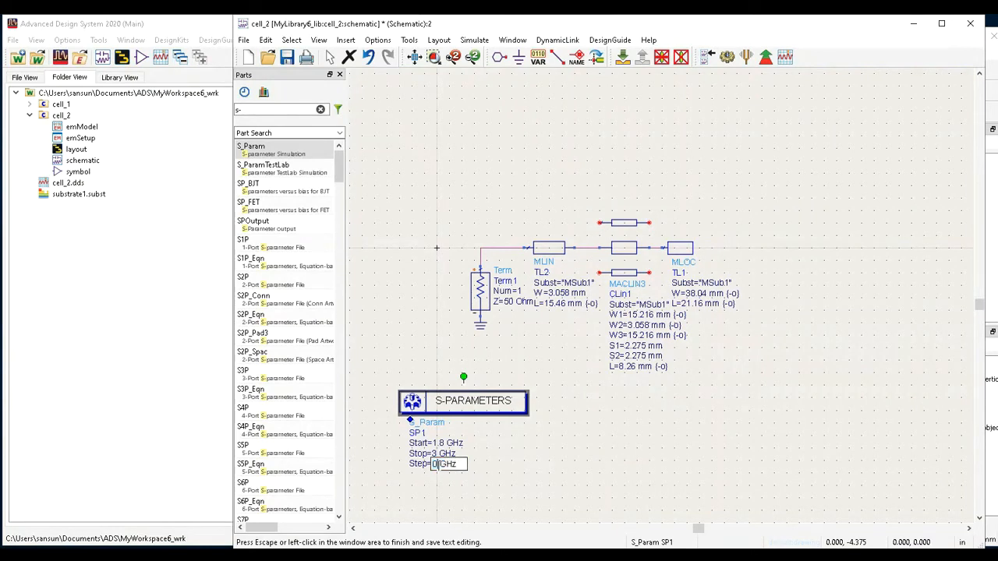
{"action": "left_click", "coordinate": [620, 500]}
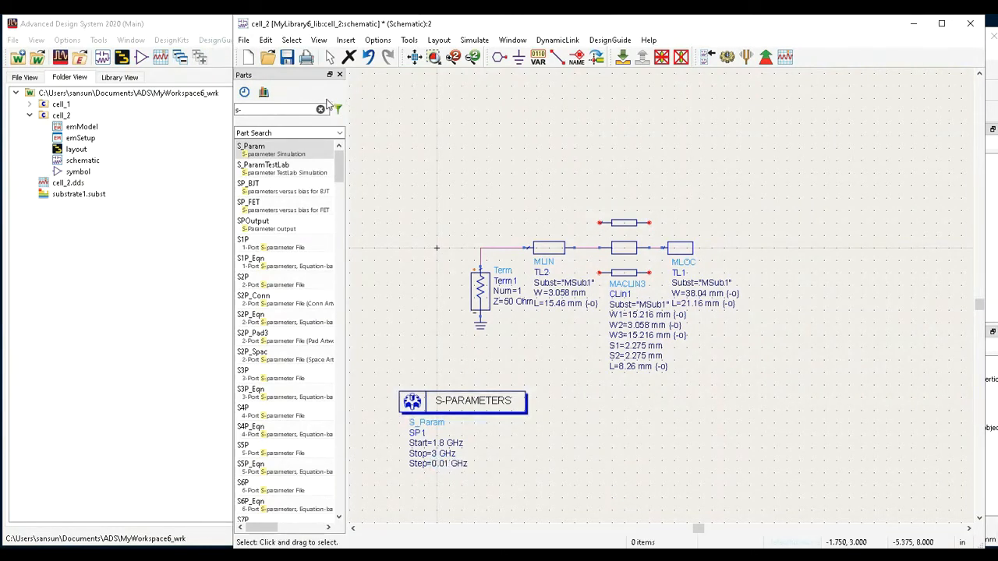
Widen the schematic window and place an optimization Goal component beside the S-parameters controller.
{"action": "left_click_drag", "start_coordinate": [234, 136], "coordinate": [159, 136]}
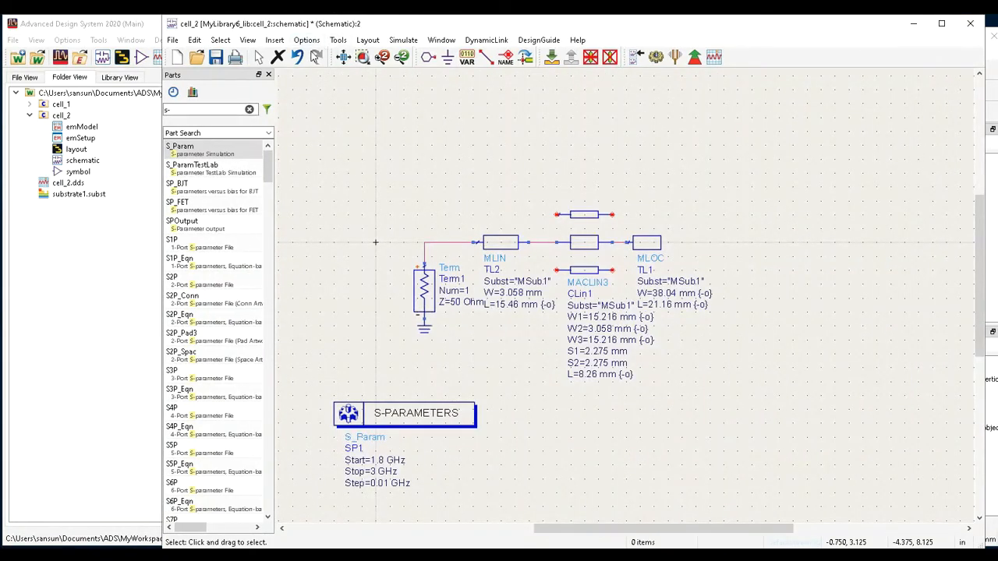
{"action": "left_click_drag", "start_coordinate": [221, 110], "coordinate": [145, 126]}
{"action": "type", "text": "goal"}
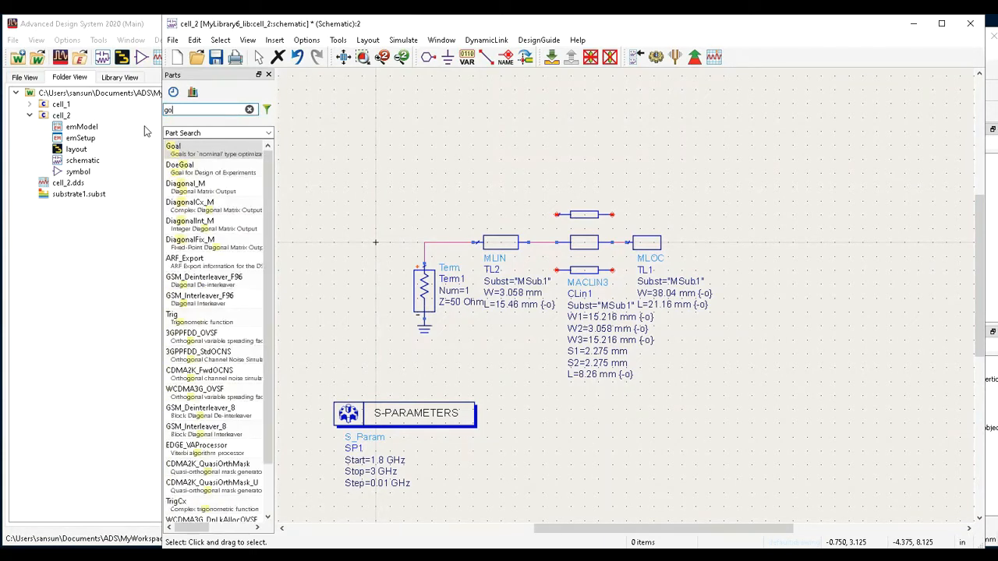
{"action": "left_click", "coordinate": [240, 148]}
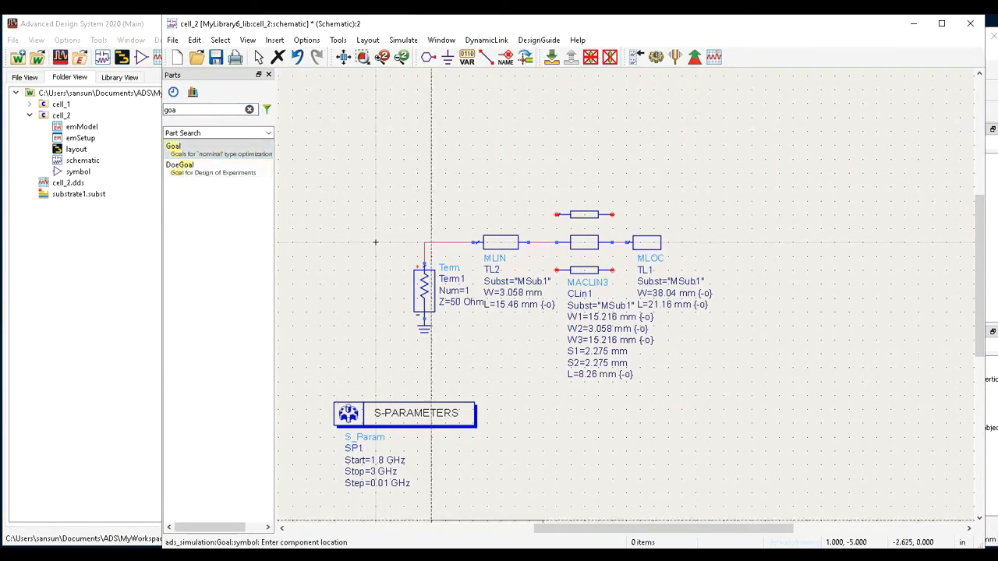
{"action": "left_click", "coordinate": [529, 411]}
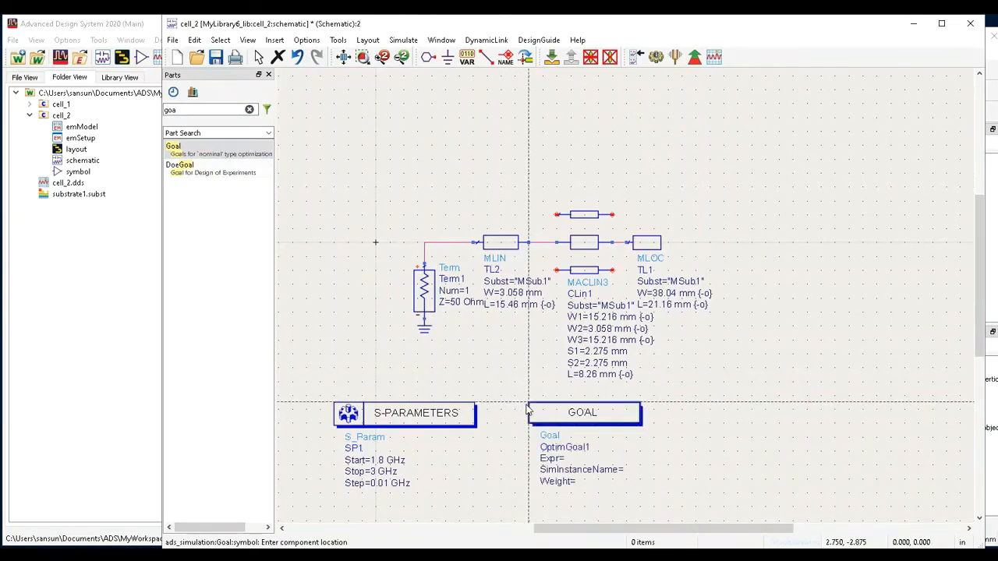
{"action": "left_click", "coordinate": [258, 57]}
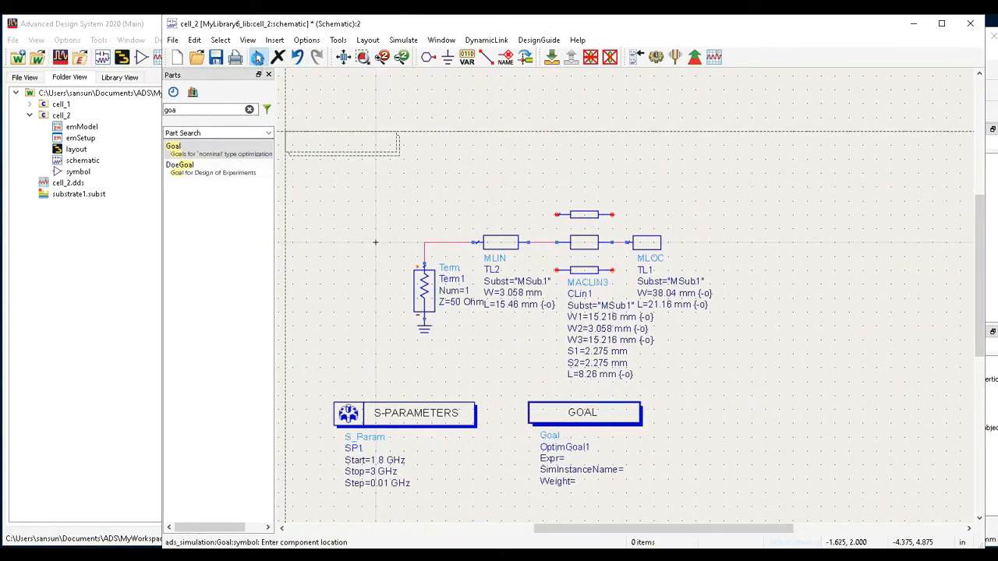
Set the optimization goal's expression to dB(S(1,1)) and its analysis to SP1.
{"action": "double_click", "coordinate": [581, 417]}
{"action": "left_click", "coordinate": [303, 129]}
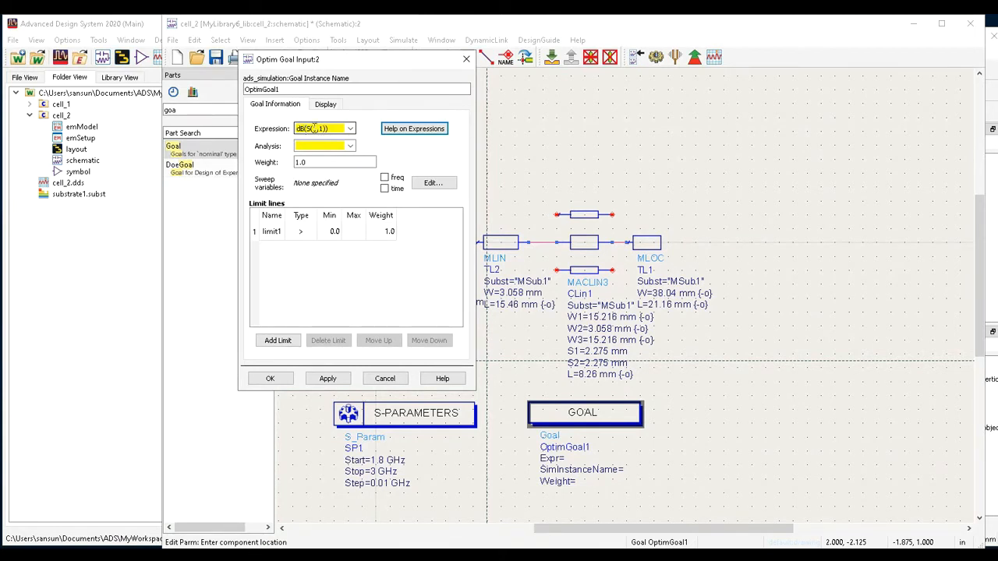
{"action": "left_click", "coordinate": [335, 147]}
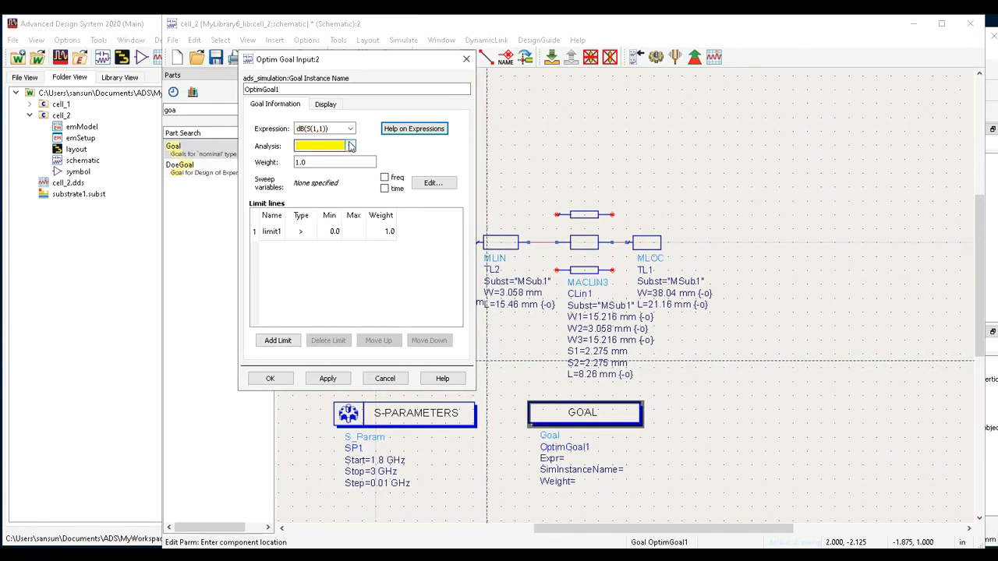
{"action": "left_click", "coordinate": [349, 146]}
{"action": "left_click", "coordinate": [331, 158]}
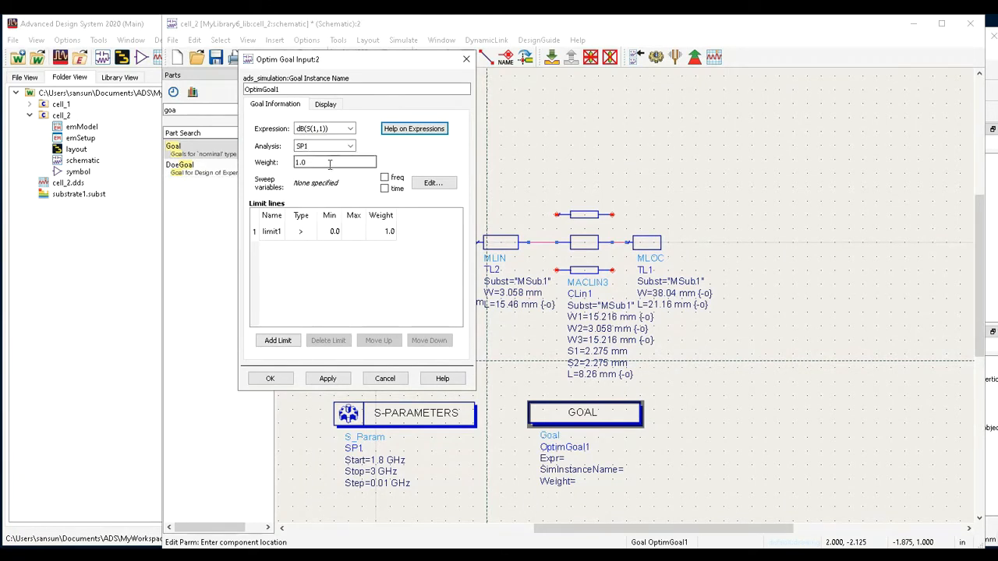
Add freq as an independent sweep variable of the optimization goal.
{"action": "left_click", "coordinate": [431, 183]}
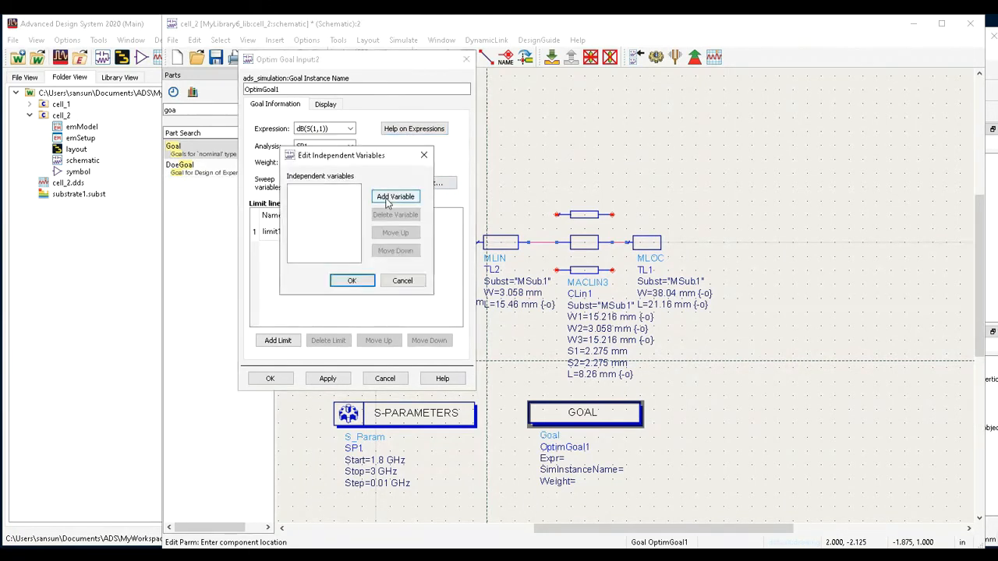
{"action": "left_click", "coordinate": [394, 198]}
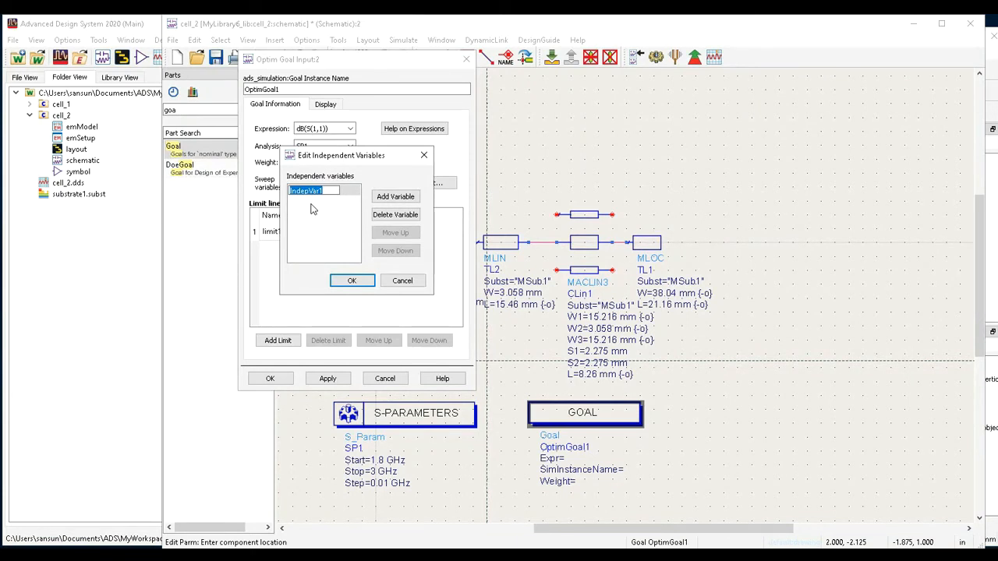
{"action": "type", "text": "freq"}
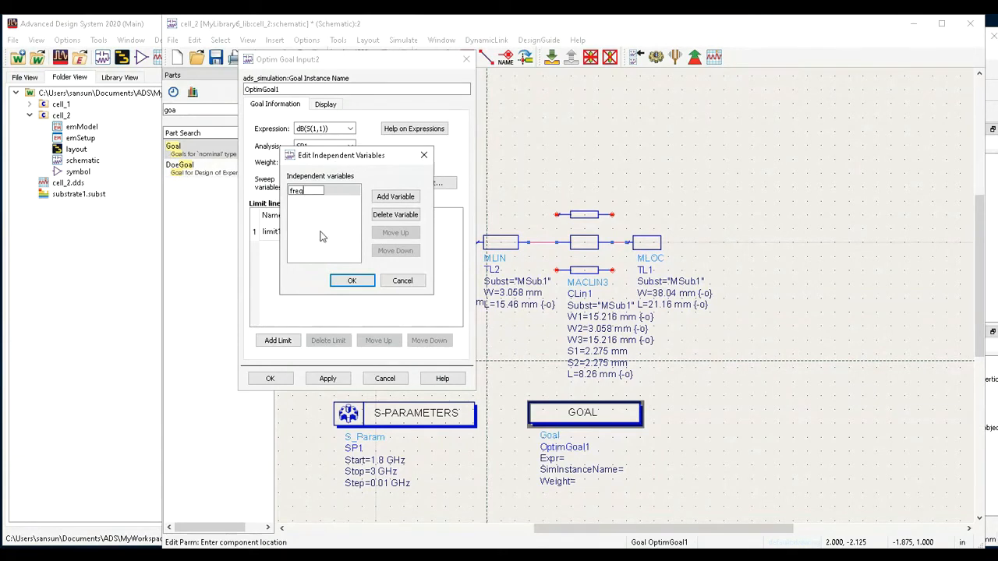
{"action": "left_click", "coordinate": [322, 235]}
{"action": "left_click", "coordinate": [348, 284]}
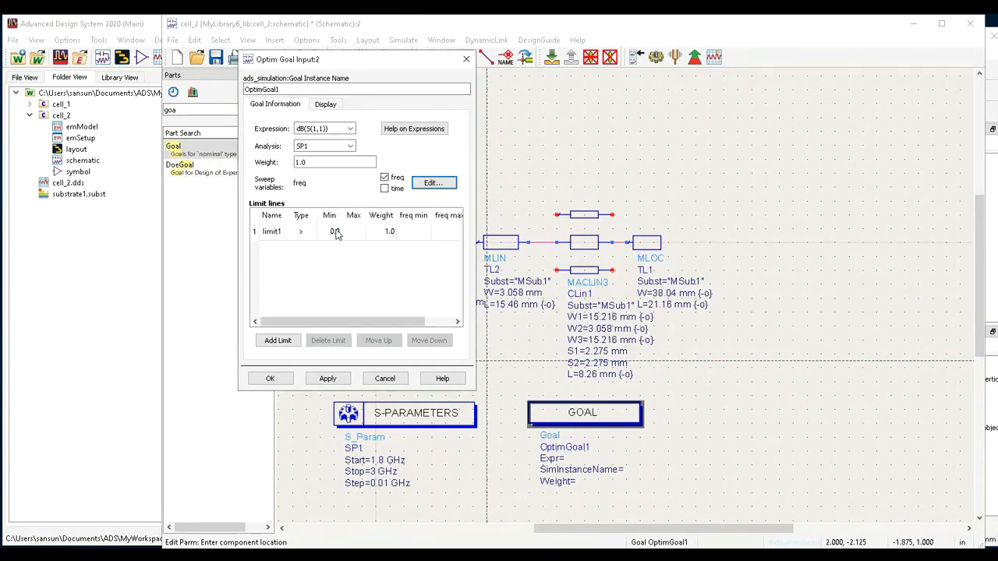
Define the goal's limit1 as type < with a maximum of -20 from 2.39G to 2.41G, and accept the goal settings.
{"action": "left_click", "coordinate": [297, 234]}
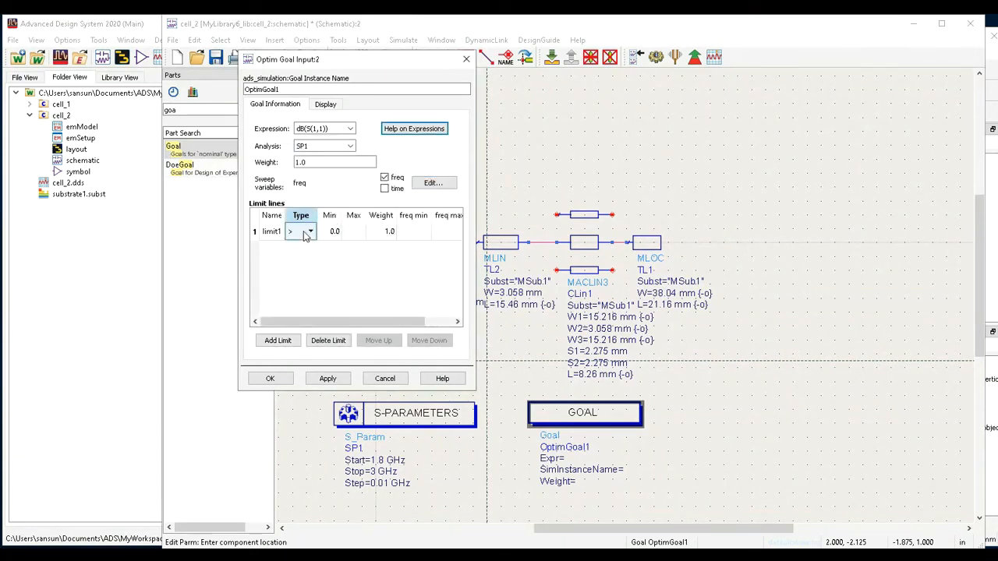
{"action": "left_click", "coordinate": [298, 232]}
{"action": "left_click", "coordinate": [302, 256]}
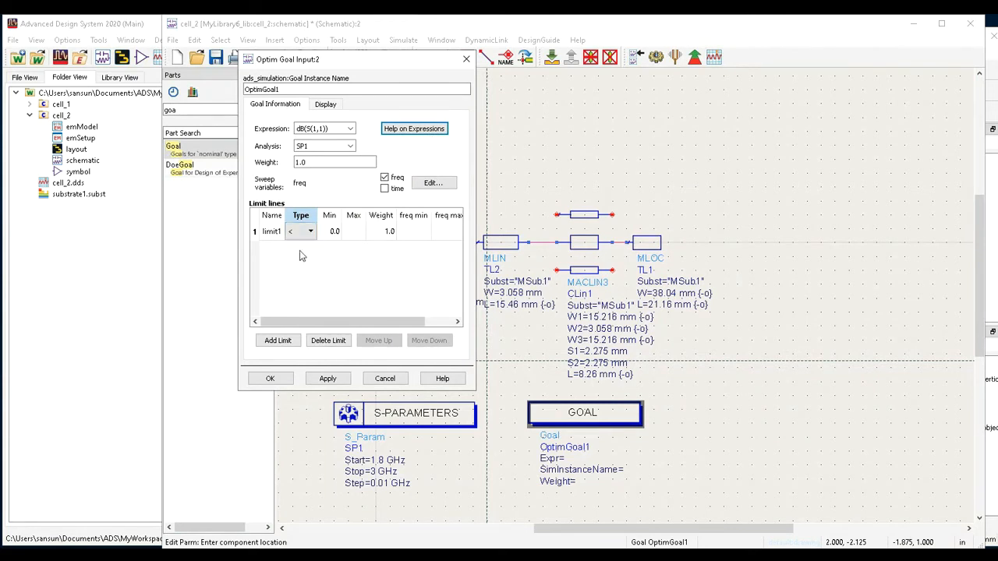
{"action": "left_click", "coordinate": [358, 231]}
{"action": "type", "text": "-20"}
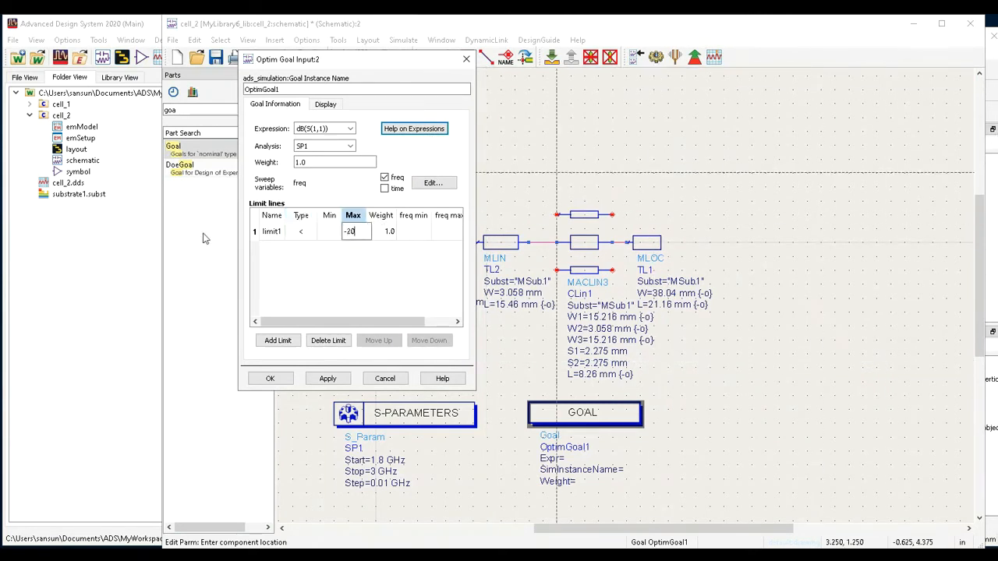
{"action": "left_click", "coordinate": [409, 230]}
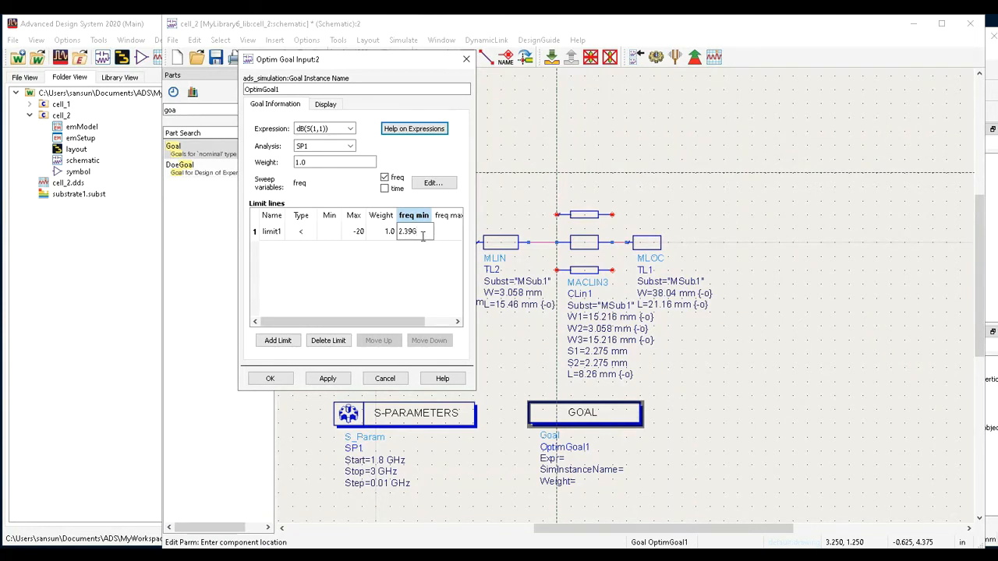
{"action": "left_click", "coordinate": [448, 234]}
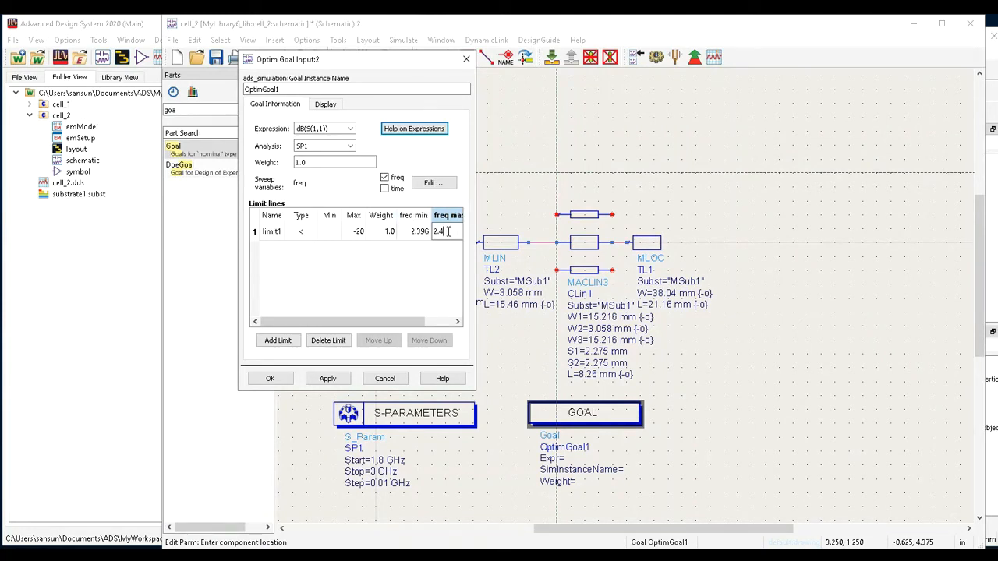
{"action": "left_click", "coordinate": [360, 278]}
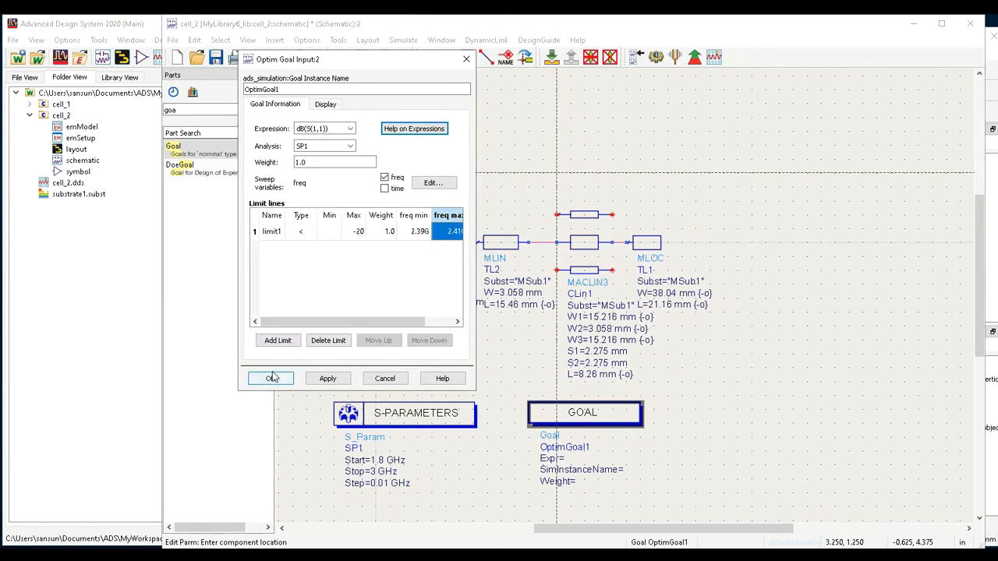
{"action": "left_click", "coordinate": [272, 379]}
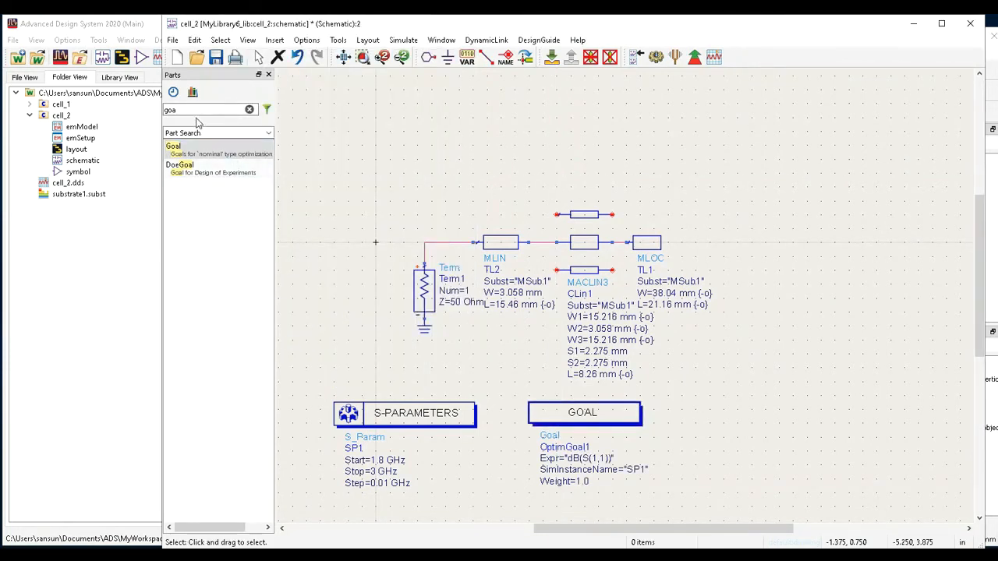
Find the Optim nominal optimization controller and place one beside the GOAL component in the schematic.
{"action": "left_click_drag", "start_coordinate": [190, 110], "coordinate": [119, 115]}
{"action": "type", "text": "opt"}
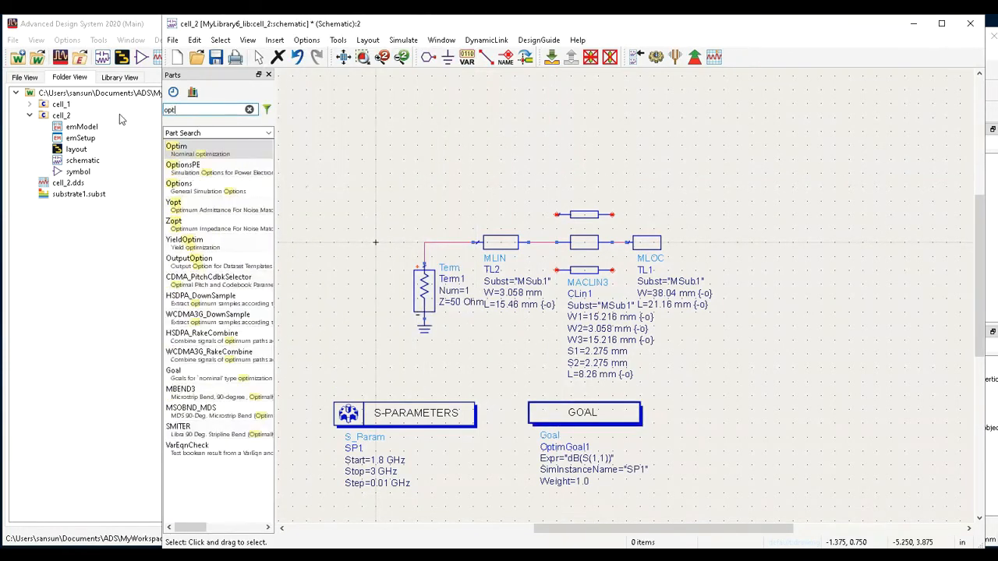
{"action": "left_click", "coordinate": [194, 153]}
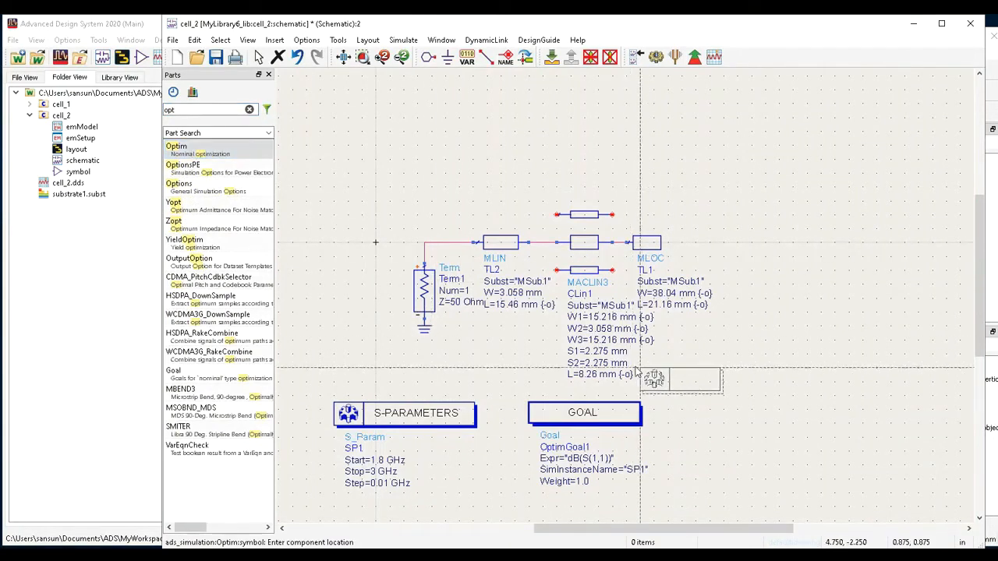
{"action": "left_click", "coordinate": [694, 413]}
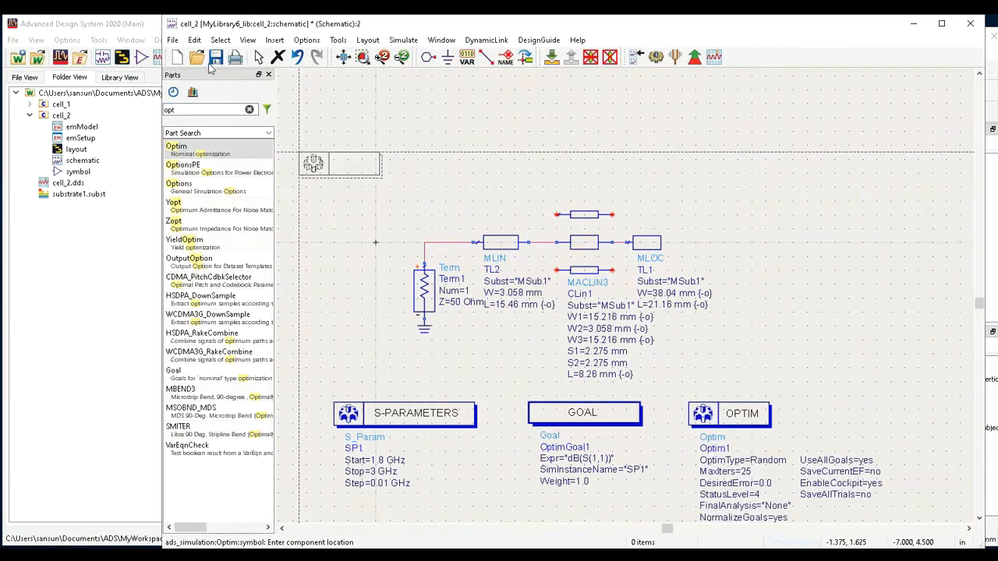
{"action": "left_click", "coordinate": [258, 57]}
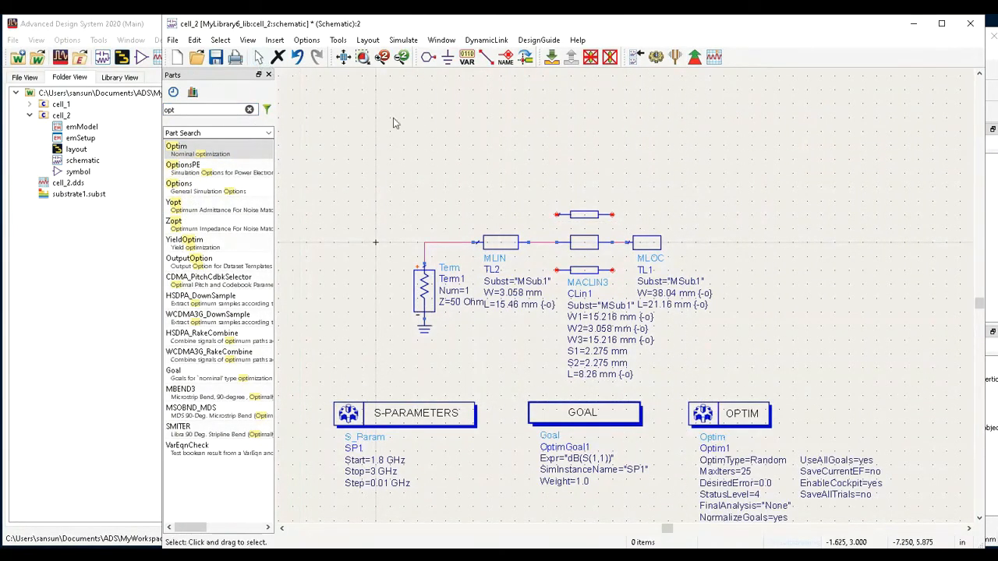
Set the Optim controller's optimization type to Gradient and its number of iterations to 2000.
{"action": "double_click", "coordinate": [737, 415]}
{"action": "left_click", "coordinate": [259, 107]}
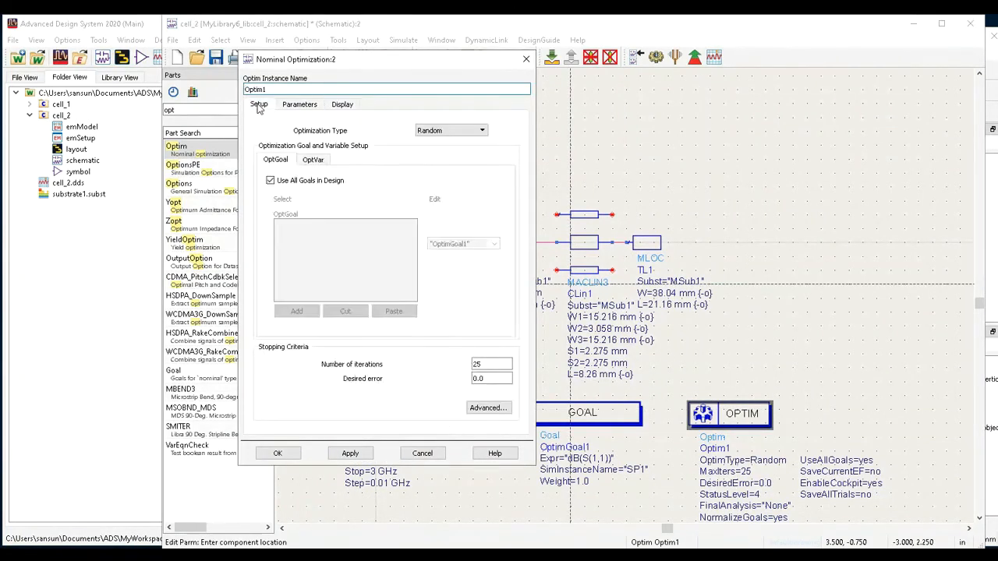
{"action": "left_click", "coordinate": [454, 130]}
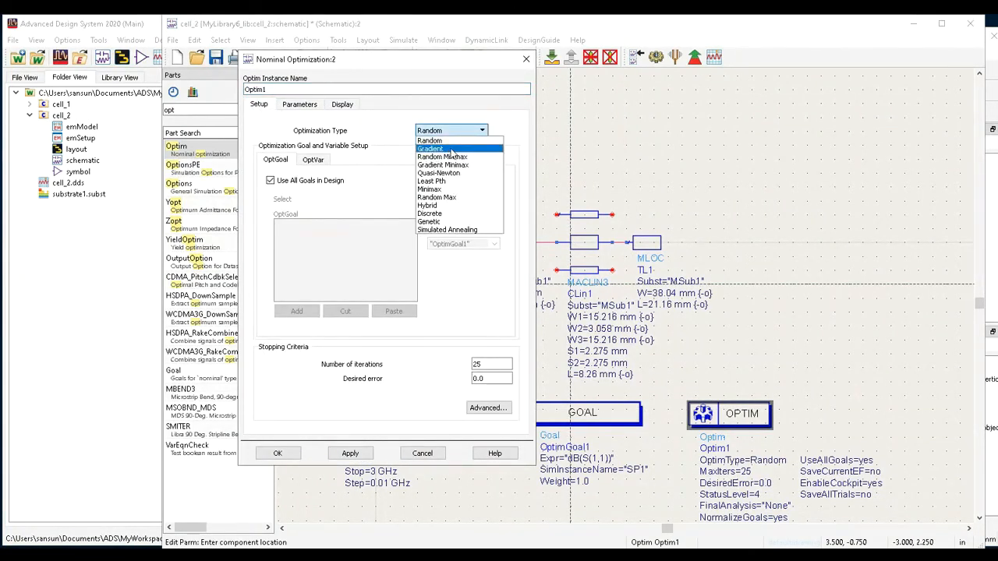
{"action": "left_click", "coordinate": [434, 149]}
{"action": "left_click_drag", "start_coordinate": [488, 364], "coordinate": [441, 371]}
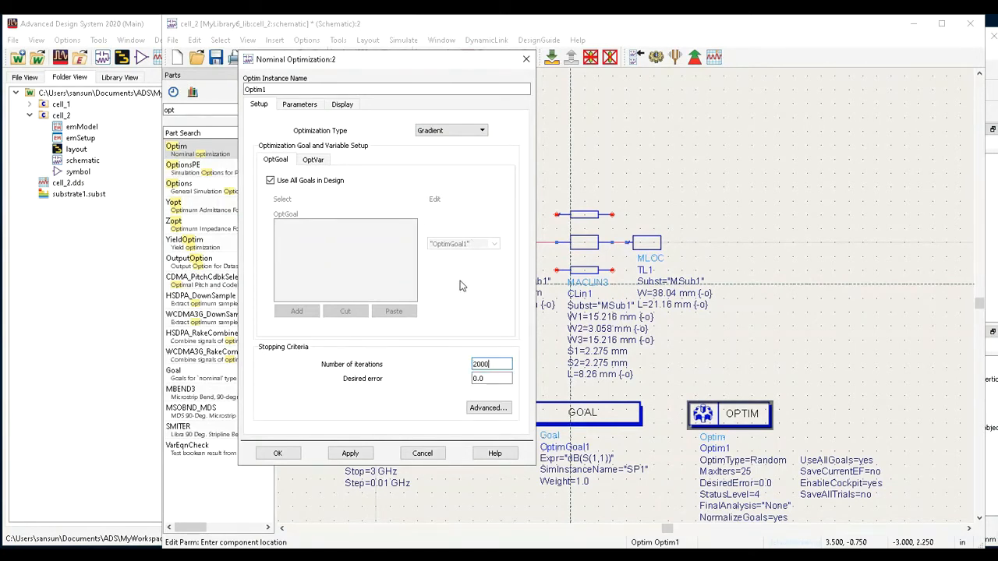
Clear the Optim controller's displayed parameters, show only OptimType and MaxIters on the schematic, and accept the settings.
{"action": "left_click", "coordinate": [341, 104]}
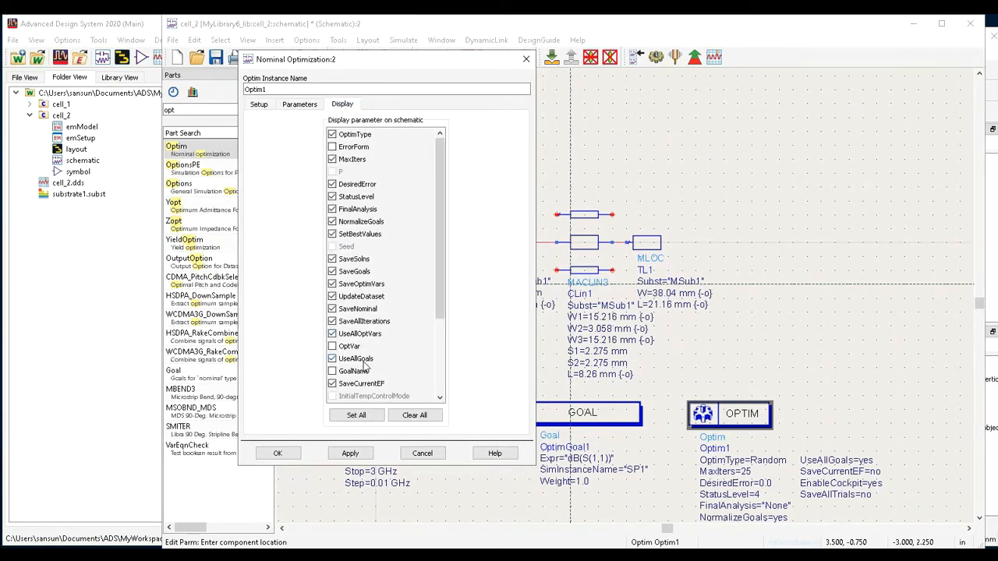
{"action": "left_click", "coordinate": [417, 415]}
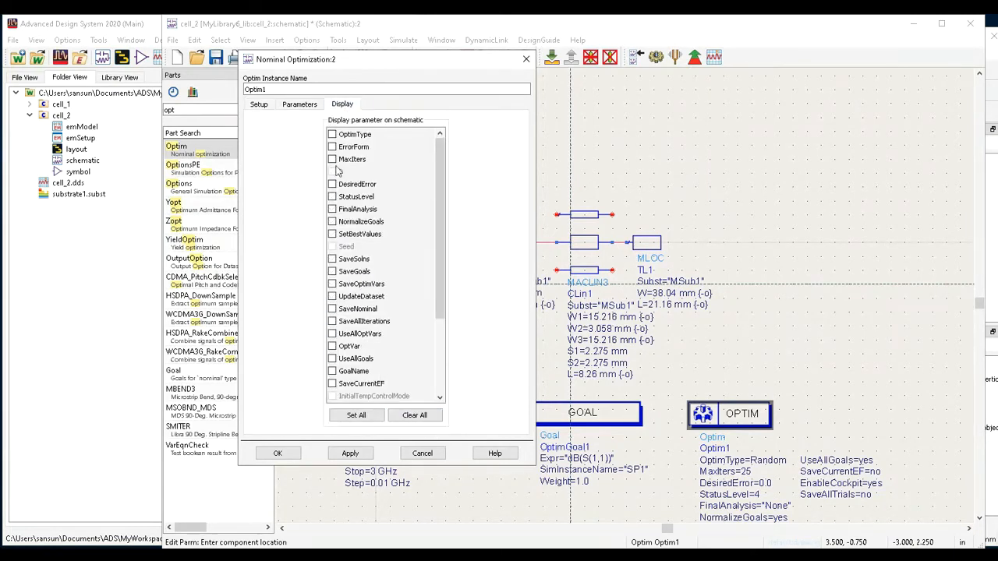
{"action": "left_click", "coordinate": [333, 135]}
{"action": "left_click", "coordinate": [333, 159]}
{"action": "left_click", "coordinate": [277, 453]}
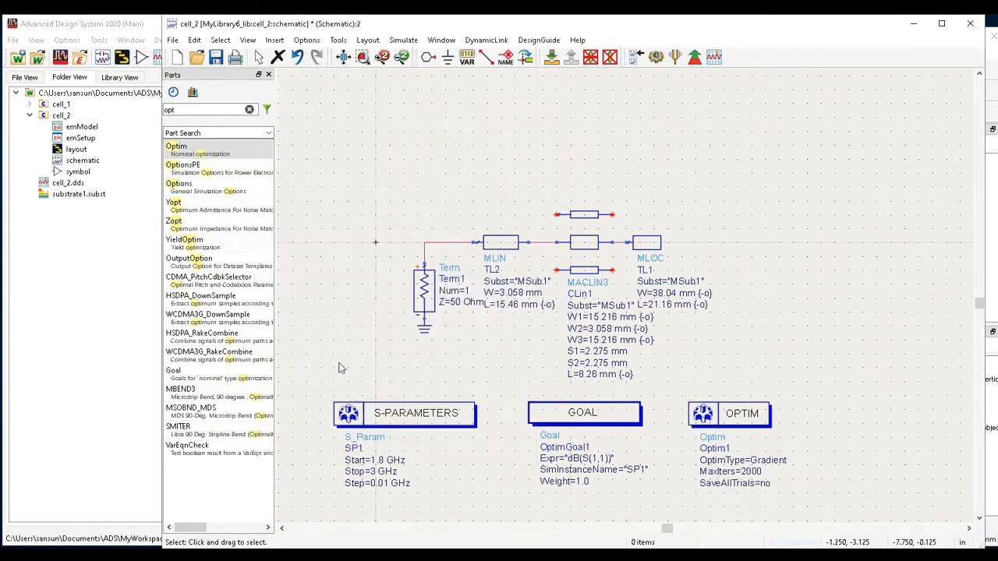
Open the simulation variables setup for the cell_2 schematic.
{"action": "left_click", "coordinate": [402, 42]}
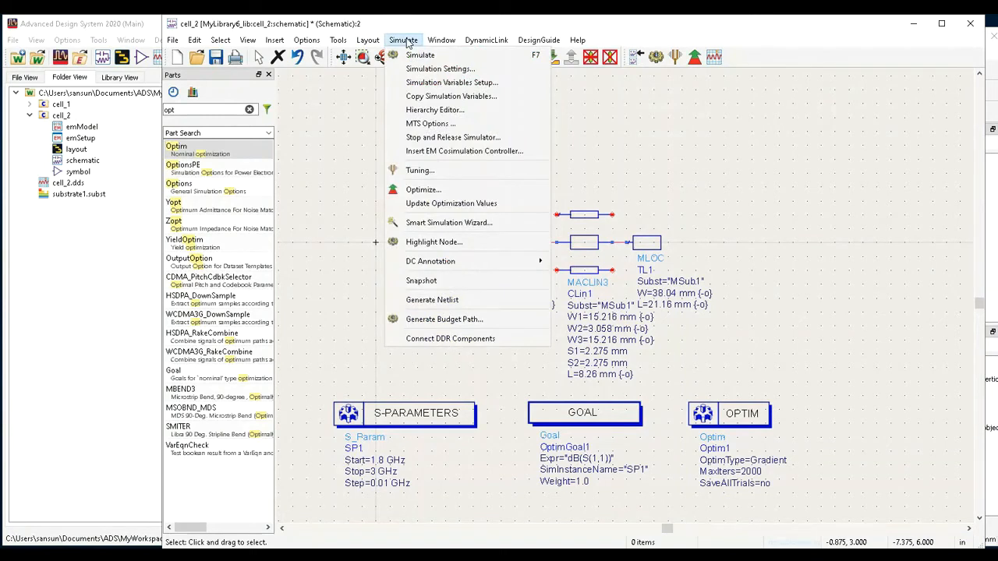
{"action": "left_click", "coordinate": [458, 84]}
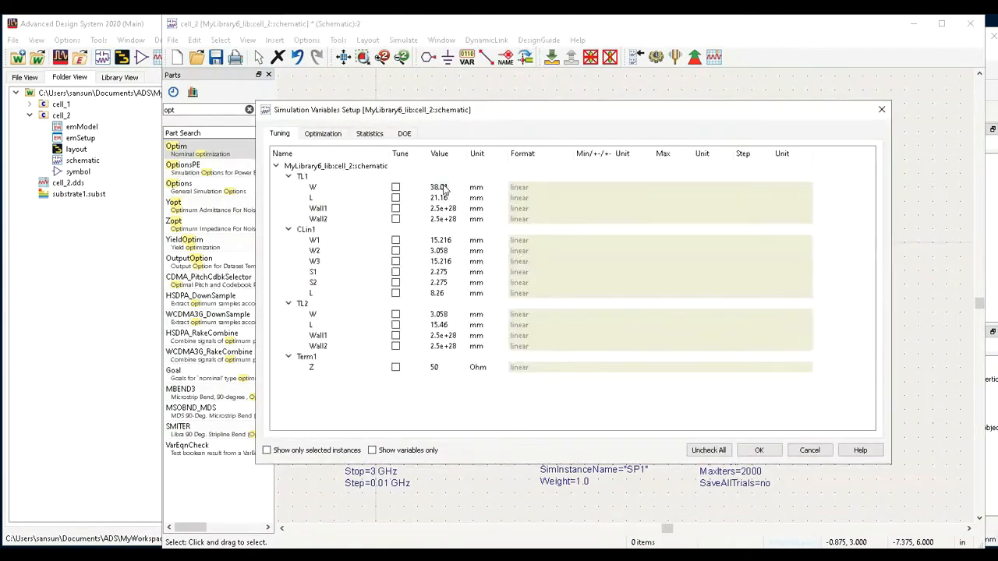
{"action": "left_click", "coordinate": [396, 198]}
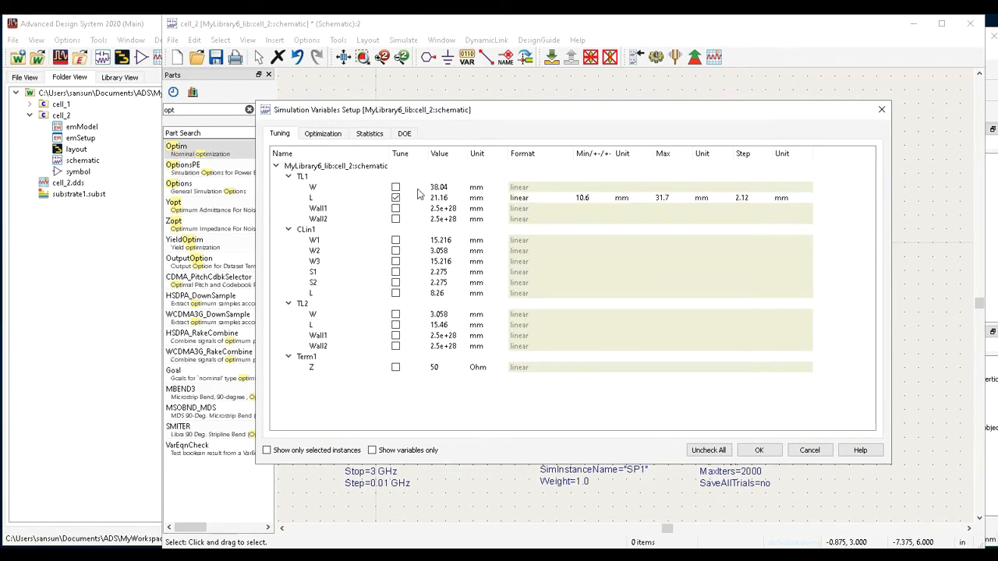
{"action": "left_click_drag", "start_coordinate": [430, 46], "coordinate": [429, 47]}
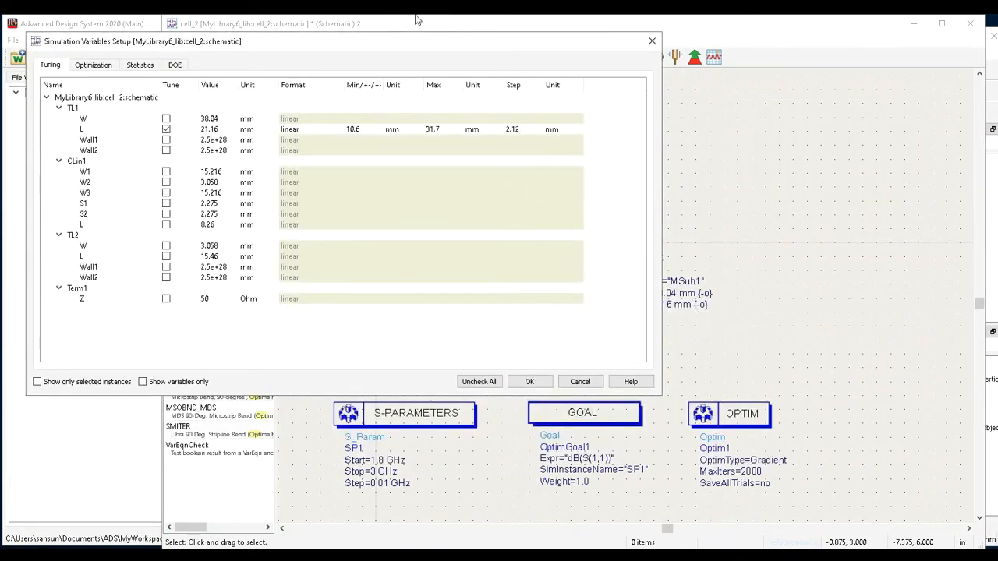
{"action": "left_click_drag", "start_coordinate": [401, 42], "coordinate": [298, 306]}
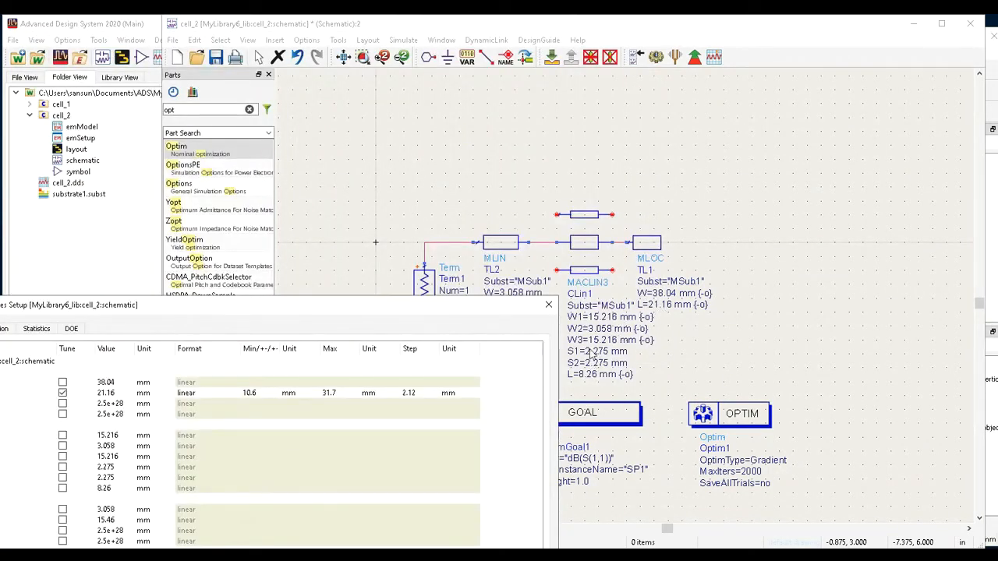
{"action": "left_click_drag", "start_coordinate": [386, 309], "coordinate": [555, 59]}
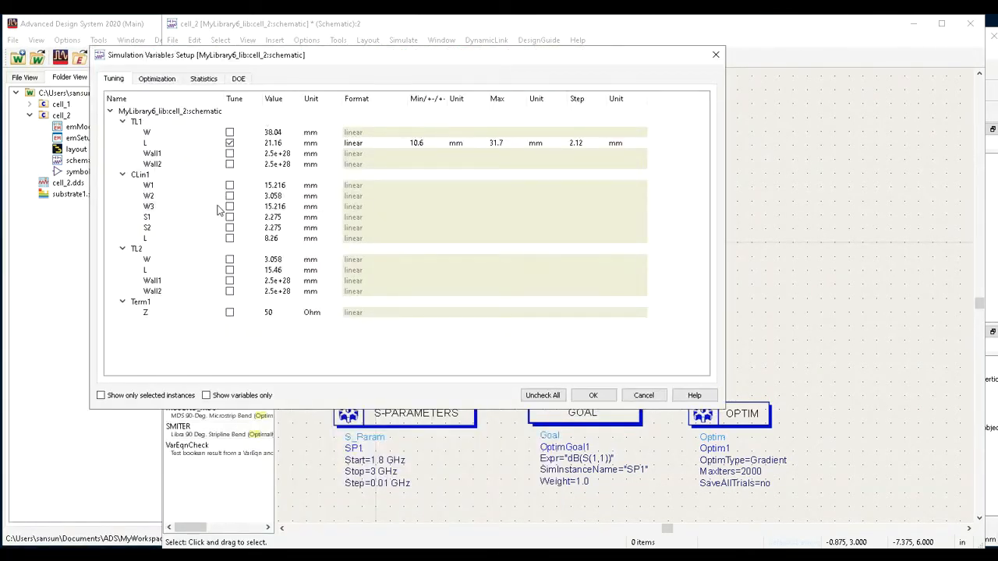
{"action": "left_click", "coordinate": [230, 238]}
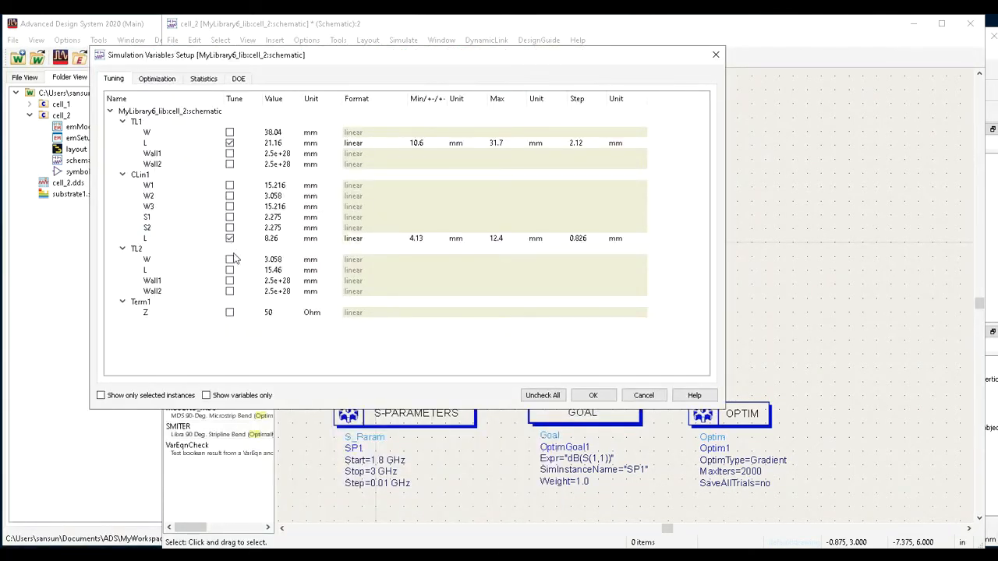
{"action": "left_click", "coordinate": [229, 271]}
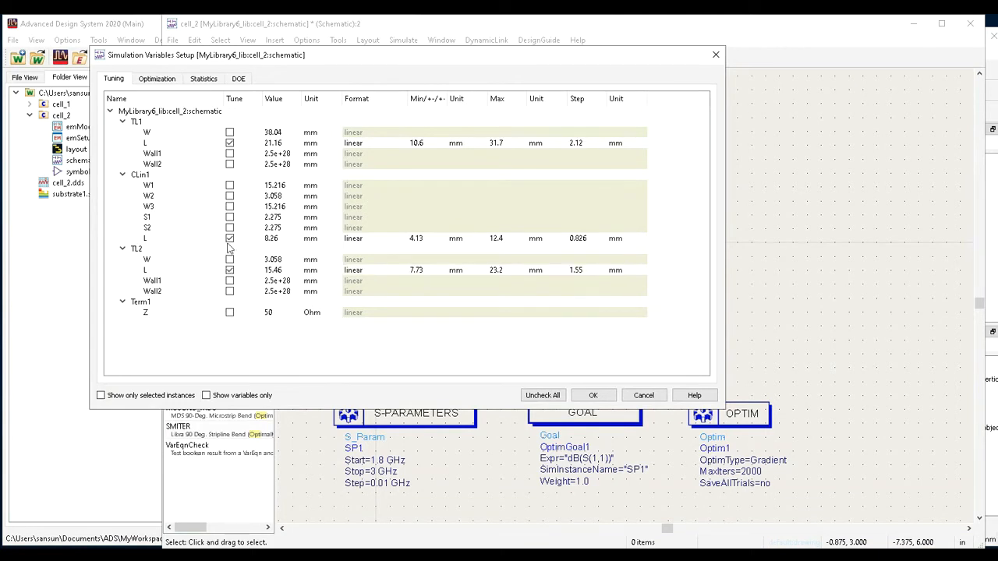
{"action": "left_click", "coordinate": [229, 144]}
{"action": "left_click", "coordinate": [230, 238]}
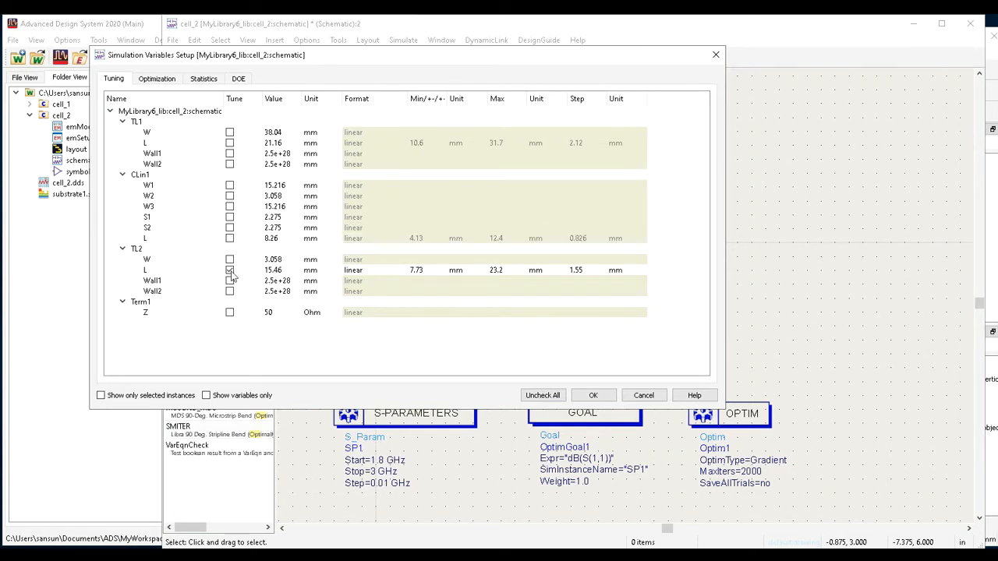
{"action": "left_click", "coordinate": [229, 270]}
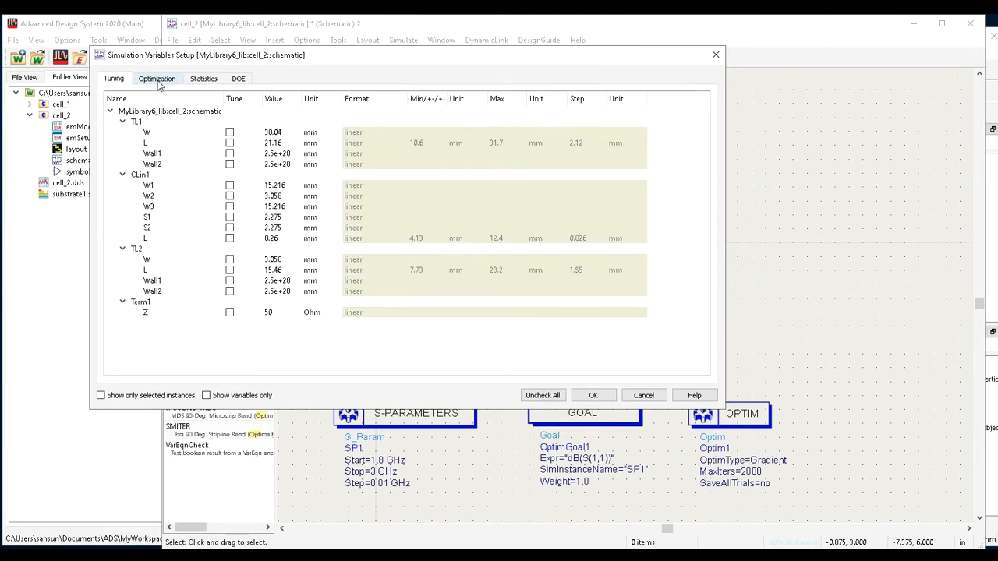
Enable optimization for the length L of TL1, CLin1 and TL2, and accept the variable setup.
{"action": "left_click", "coordinate": [164, 82]}
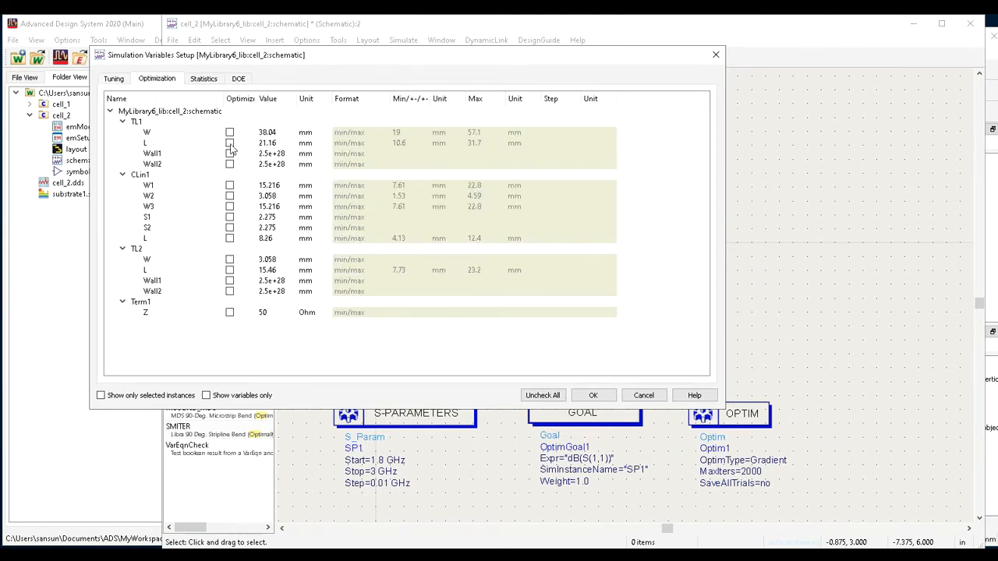
{"action": "left_click", "coordinate": [230, 143]}
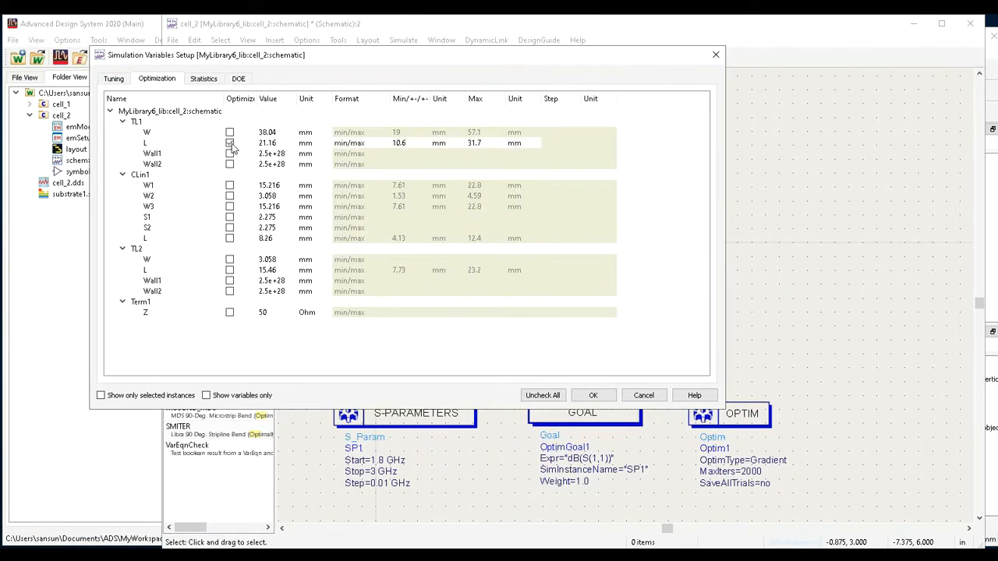
{"action": "left_click", "coordinate": [229, 238]}
{"action": "left_click", "coordinate": [229, 270]}
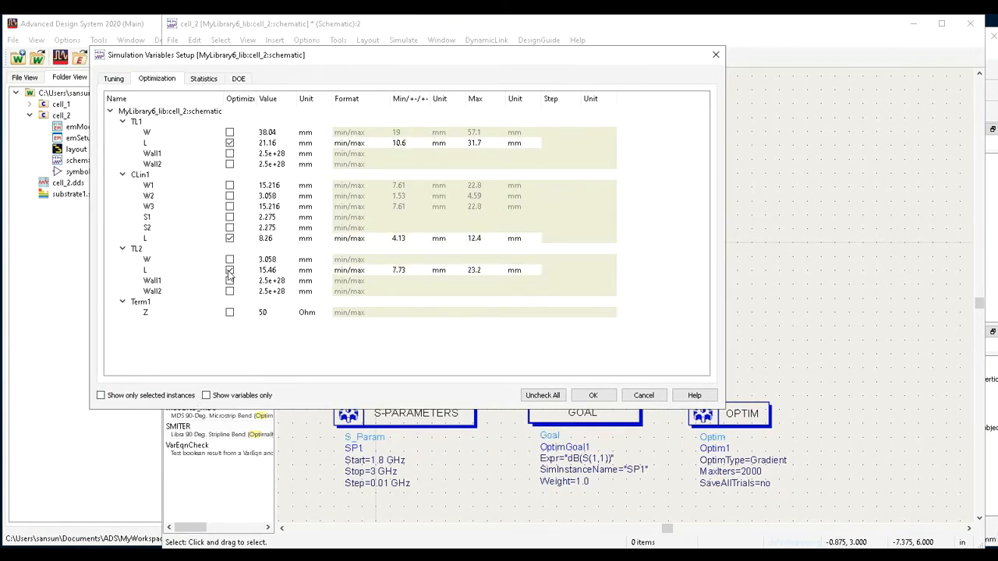
{"action": "left_click", "coordinate": [595, 396]}
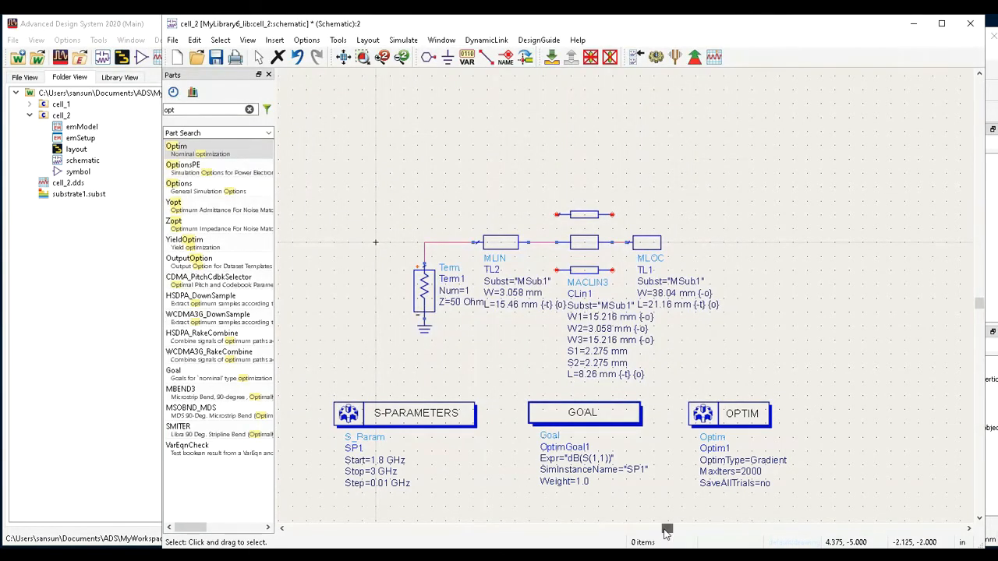
Place an MSUB microstrip substrate component in the empty area beside the terminated line circuit.
{"action": "left_click_drag", "start_coordinate": [666, 532], "coordinate": [616, 530]}
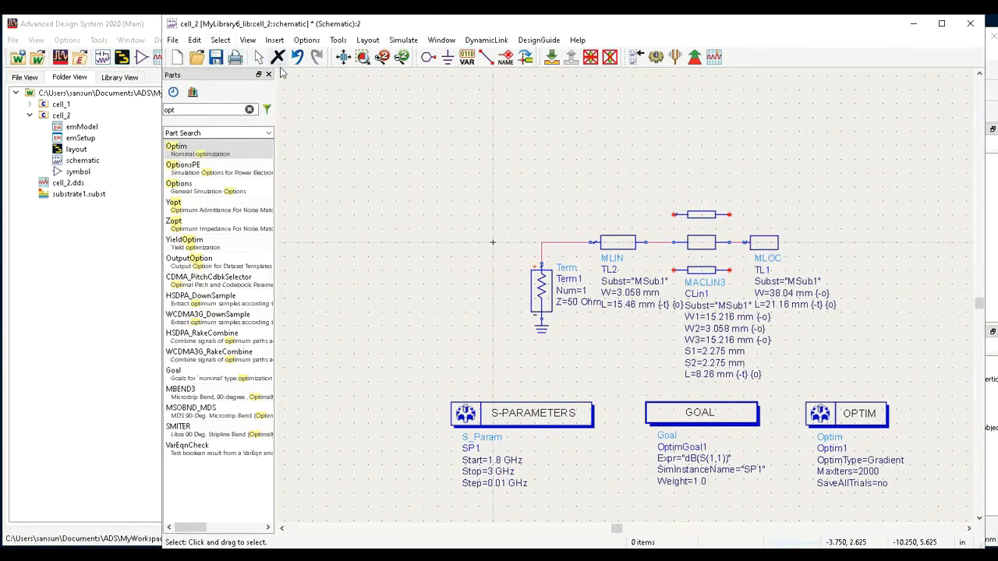
{"action": "left_click", "coordinate": [249, 110]}
{"action": "left_click", "coordinate": [176, 151]}
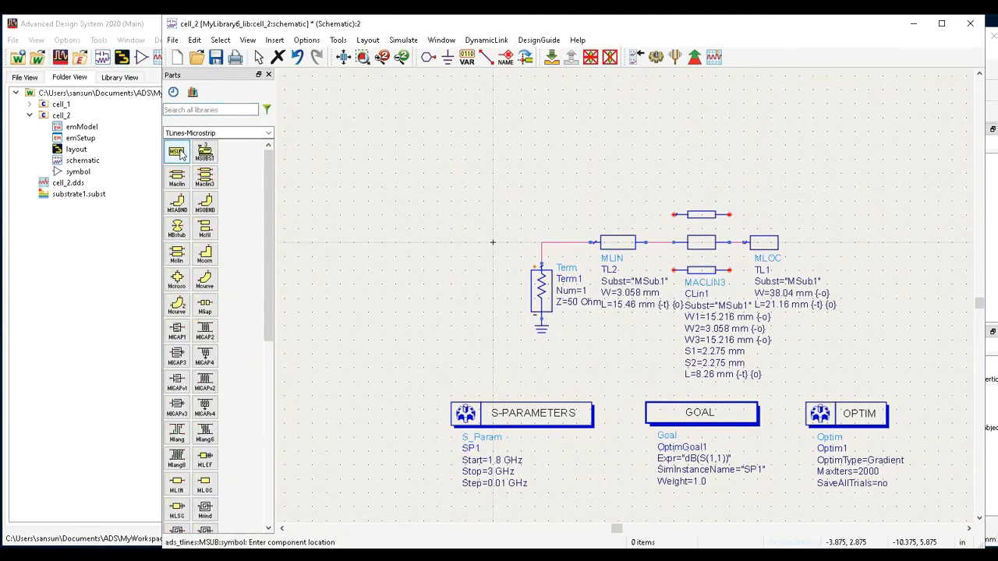
{"action": "left_click", "coordinate": [364, 163]}
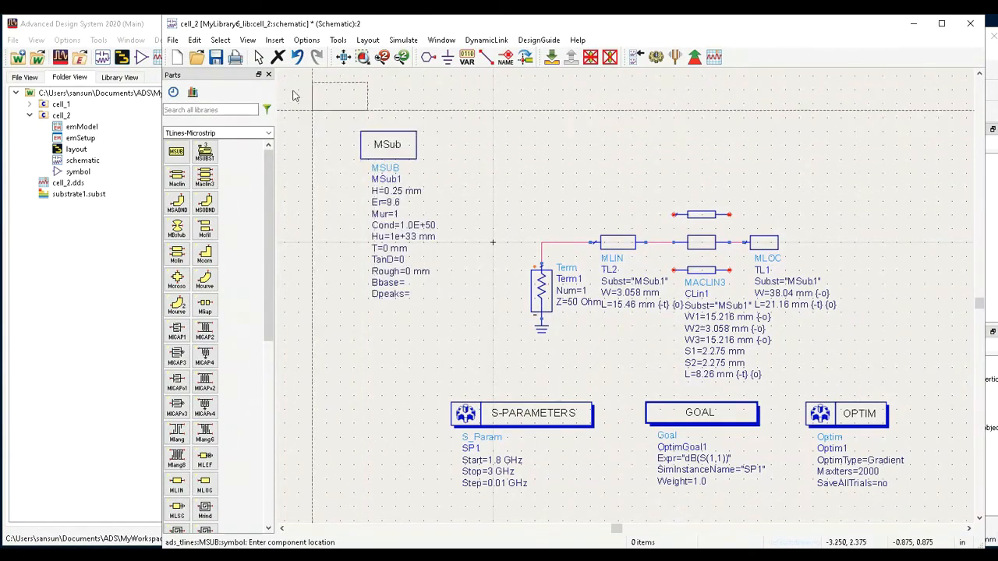
{"action": "key", "text": "Escape"}
Set the substrate height H of MSub1 to 1.6 mm.
{"action": "double_click", "coordinate": [392, 191]}
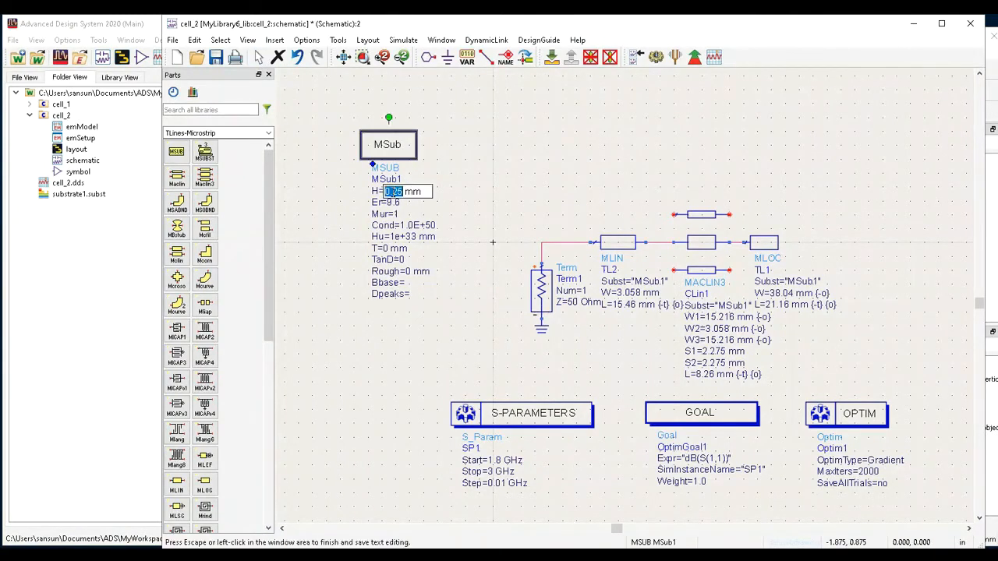
{"action": "type", "text": "2"}
{"action": "key", "text": "BackSpace"}
{"action": "type", "text": "1.6"}
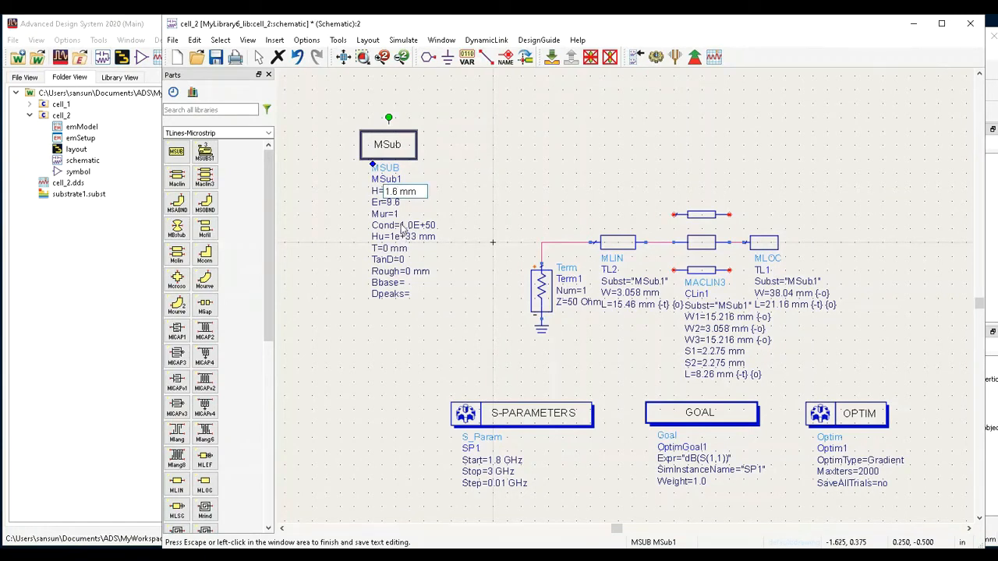
{"action": "key", "text": "Escape"}
Set MSub1's relative permittivity Er to 4.4 and its loss tangent TanD to 0.01.
{"action": "double_click", "coordinate": [394, 199]}
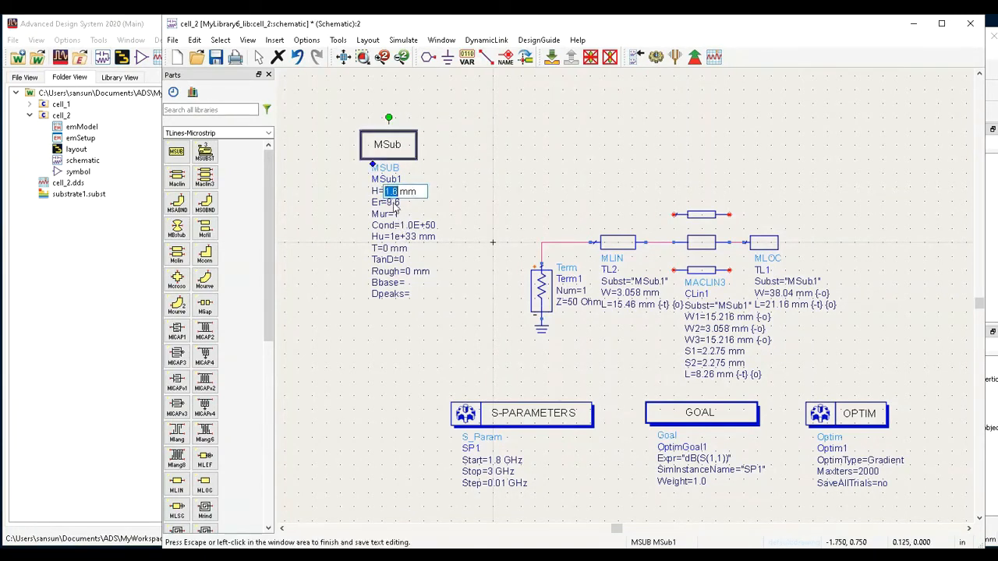
{"action": "key", "text": "Escape"}
{"action": "double_click", "coordinate": [395, 202]}
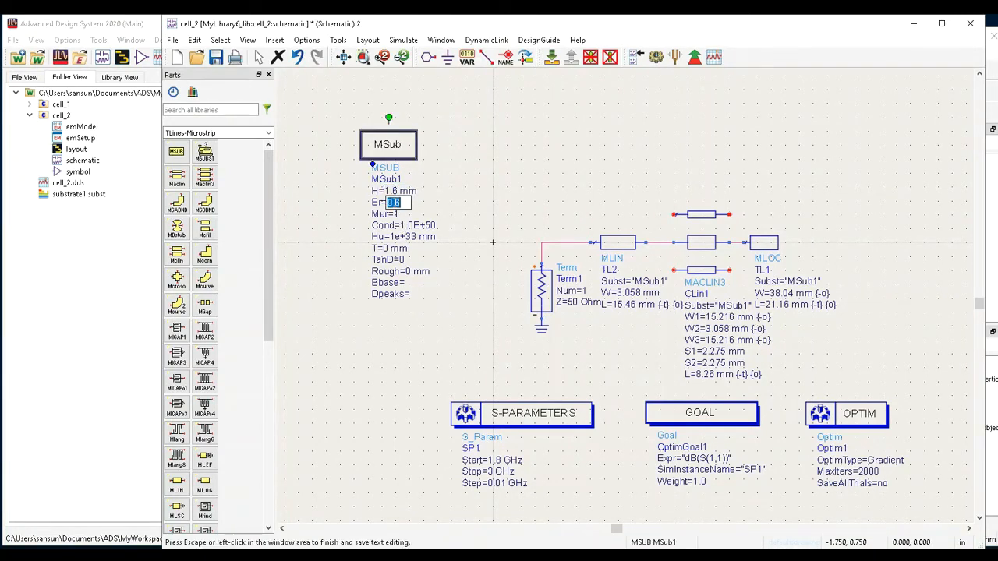
{"action": "type", "text": "4.4"}
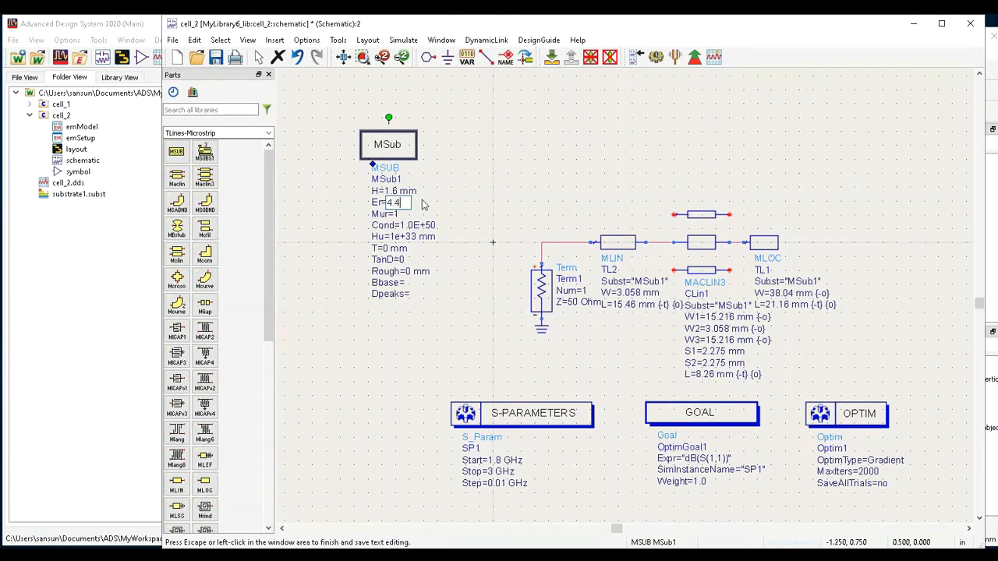
{"action": "left_click", "coordinate": [406, 261]}
{"action": "double_click", "coordinate": [406, 261]}
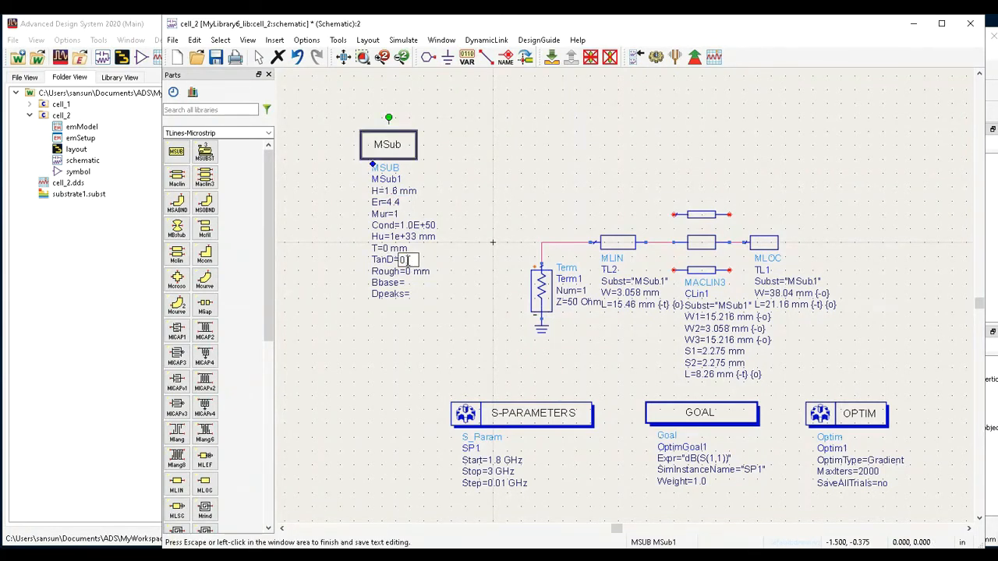
{"action": "type", "text": "0.01"}
{"action": "left_click", "coordinate": [369, 117]}
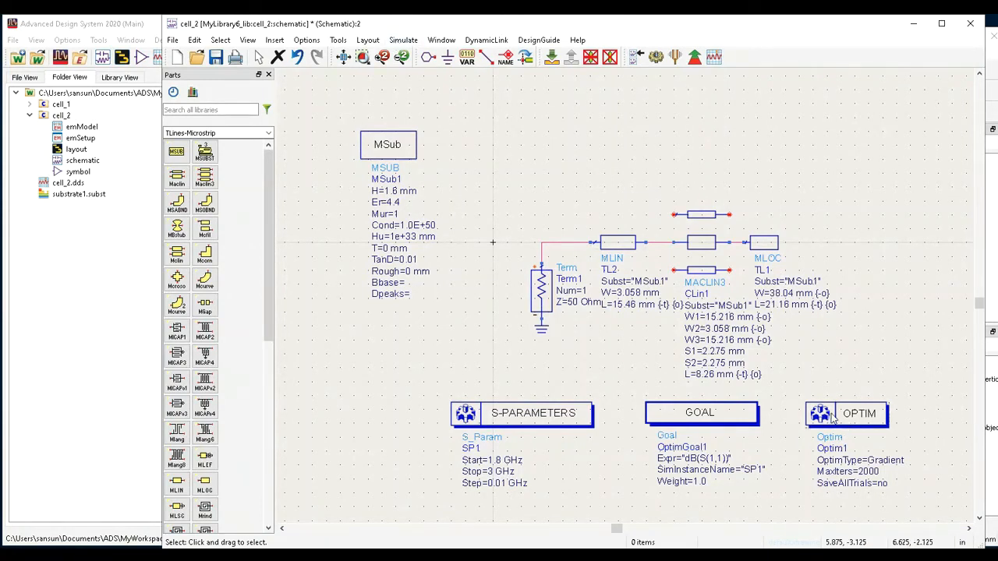
Run the gradient optimization, switch the results display's default dataset to cell_2 and review the S11 magnitude and phase plots.
{"action": "left_click", "coordinate": [694, 57]}
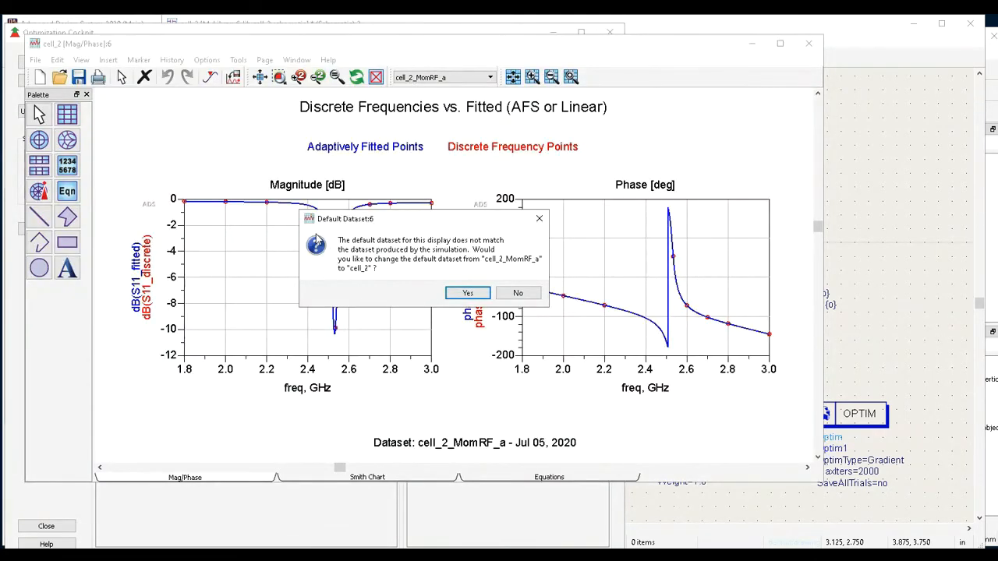
{"action": "left_click", "coordinate": [468, 294]}
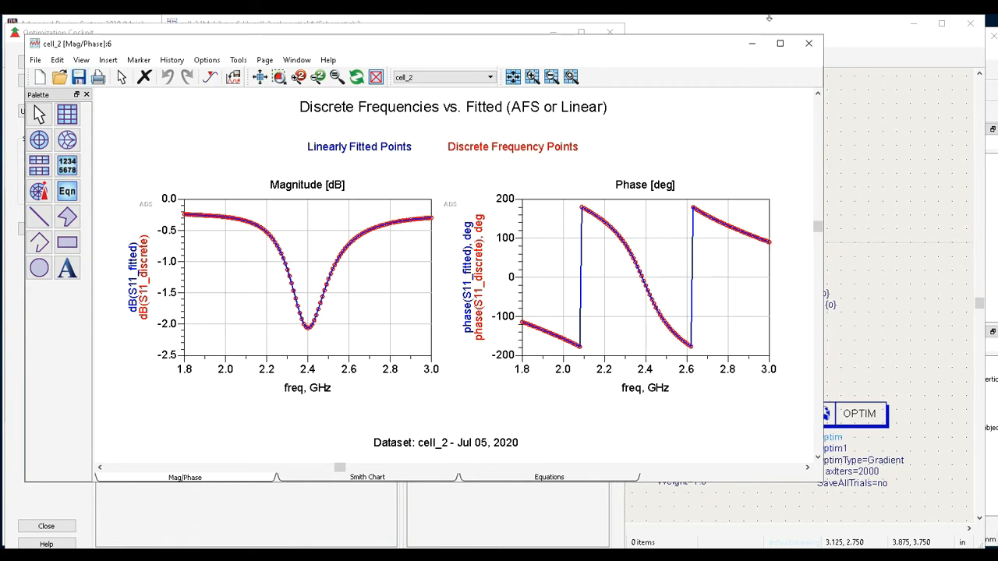
{"action": "left_click", "coordinate": [752, 43]}
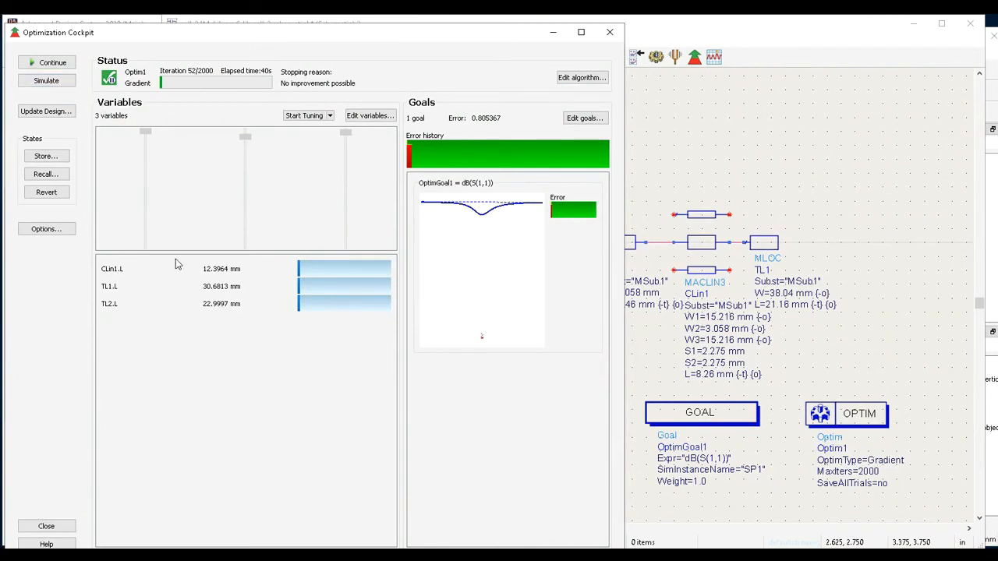
{"action": "left_click", "coordinate": [42, 62]}
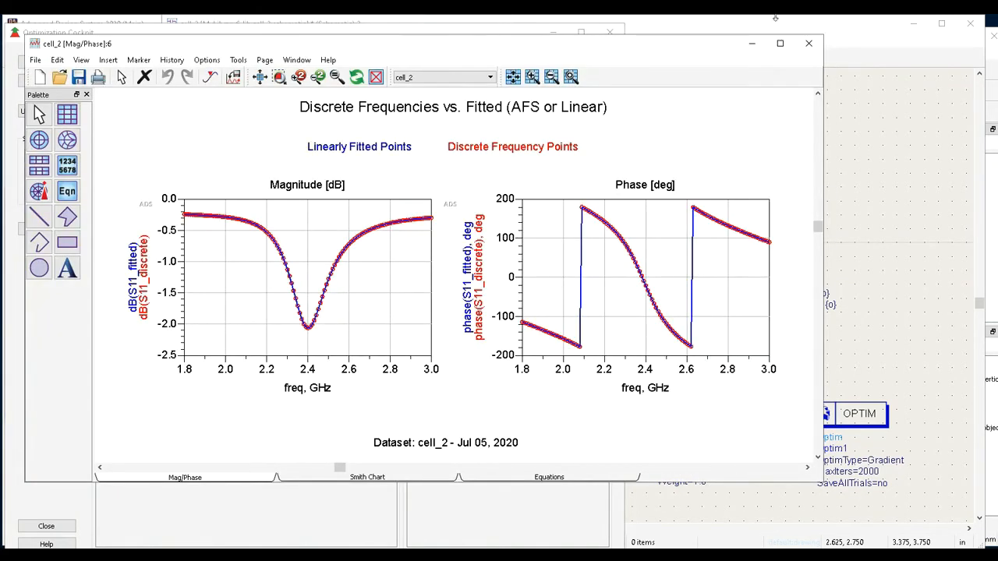
{"action": "left_click", "coordinate": [752, 44]}
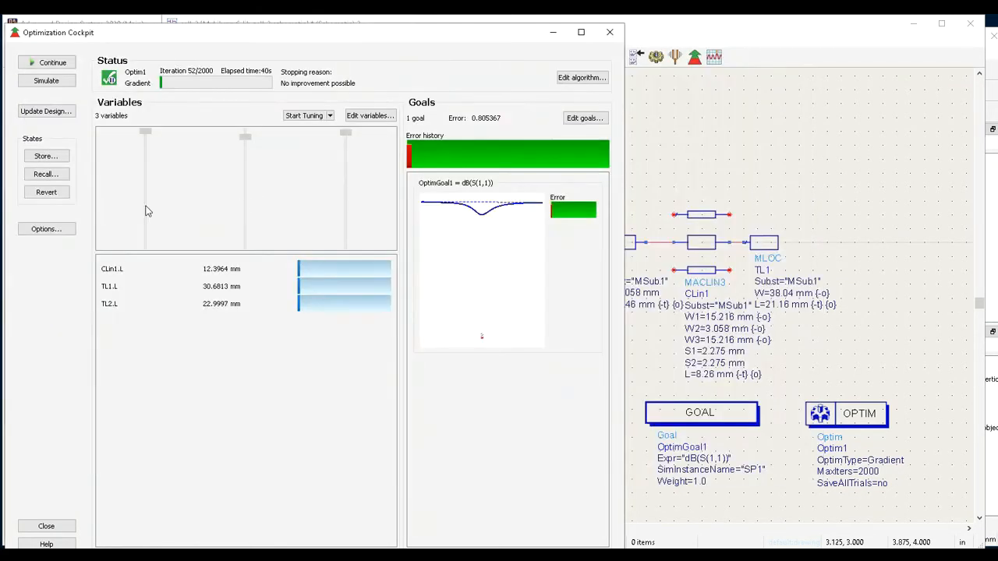
Update the schematic with the optimized algorithm, goals and variables, and put the Optimization Cockpit away.
{"action": "left_click", "coordinate": [39, 112]}
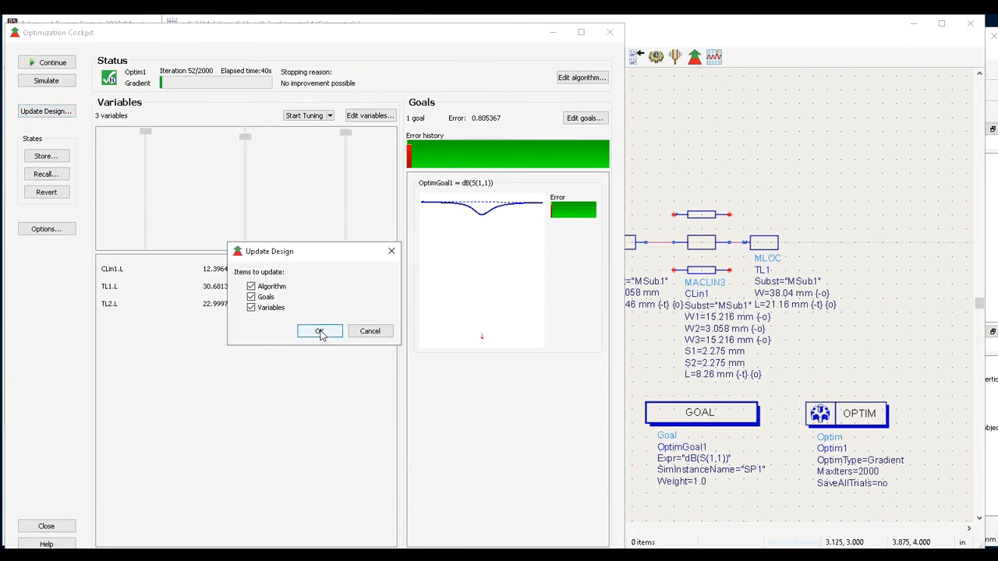
{"action": "left_click", "coordinate": [320, 332]}
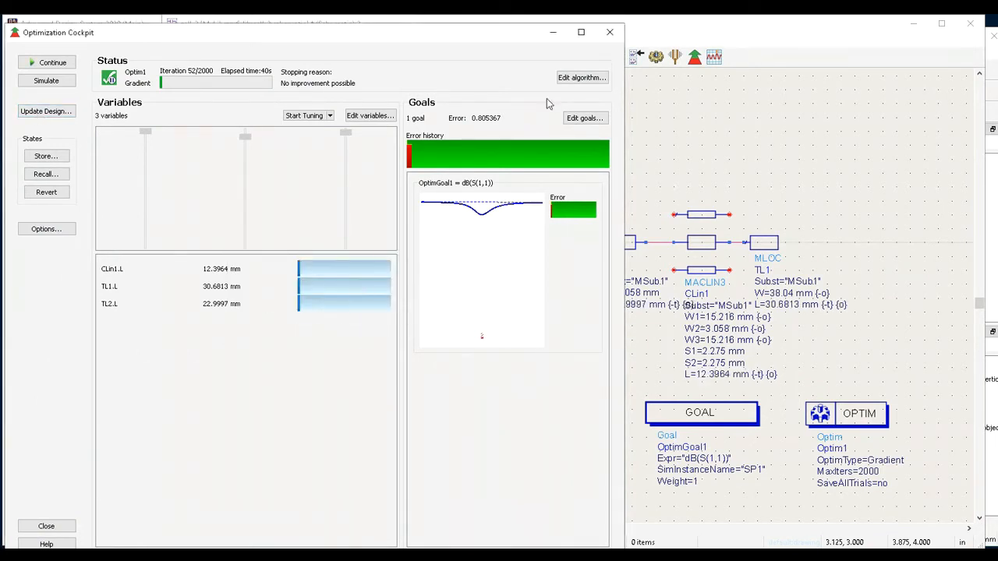
{"action": "left_click", "coordinate": [555, 33]}
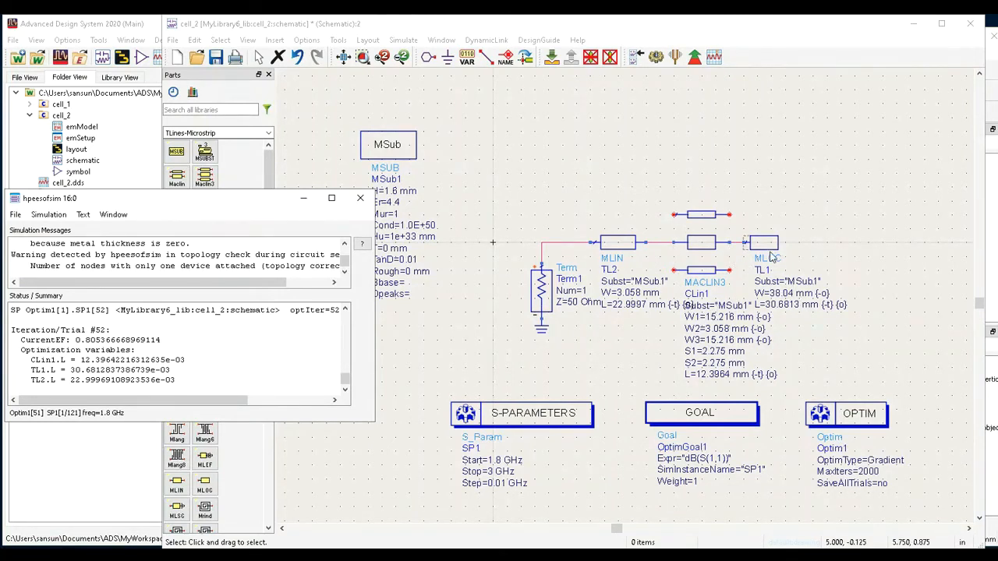
Space CLin1 and TL1 farther out along the feed line in the schematic, and update the layout for the entire design.
{"action": "left_click_drag", "start_coordinate": [769, 248], "coordinate": [845, 248]}
{"action": "left_click_drag", "start_coordinate": [699, 248], "coordinate": [748, 247]}
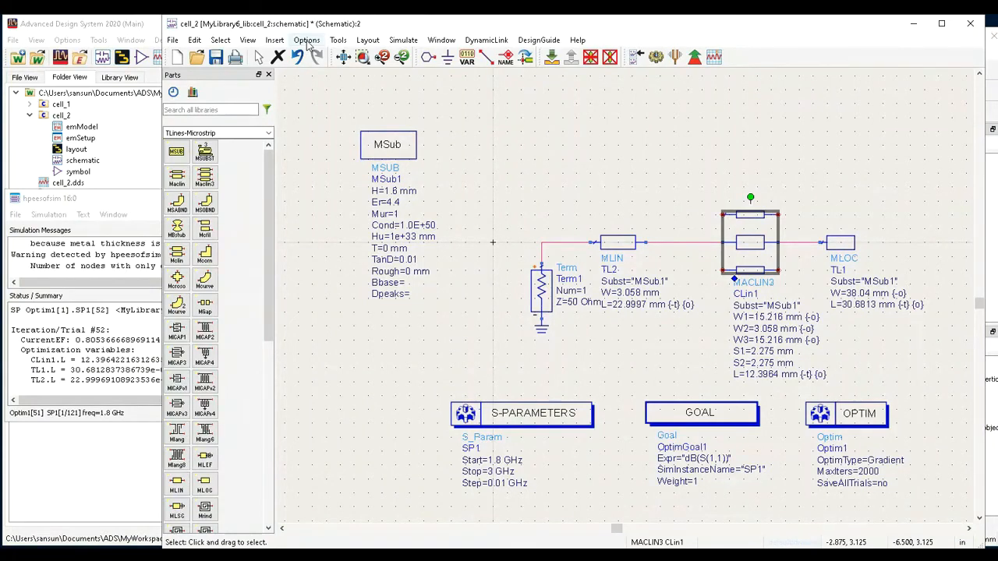
{"action": "left_click", "coordinate": [366, 40]}
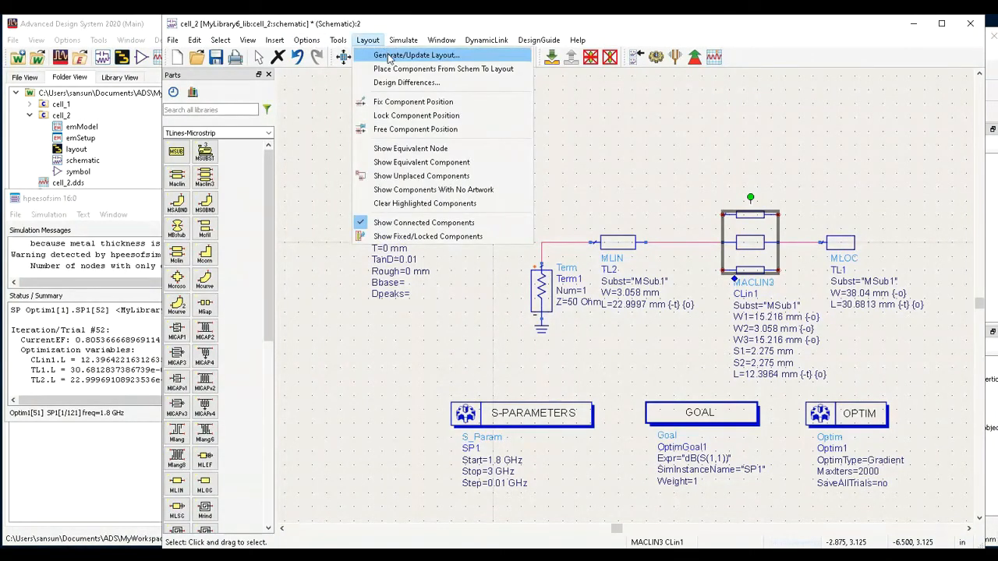
{"action": "left_click", "coordinate": [390, 56]}
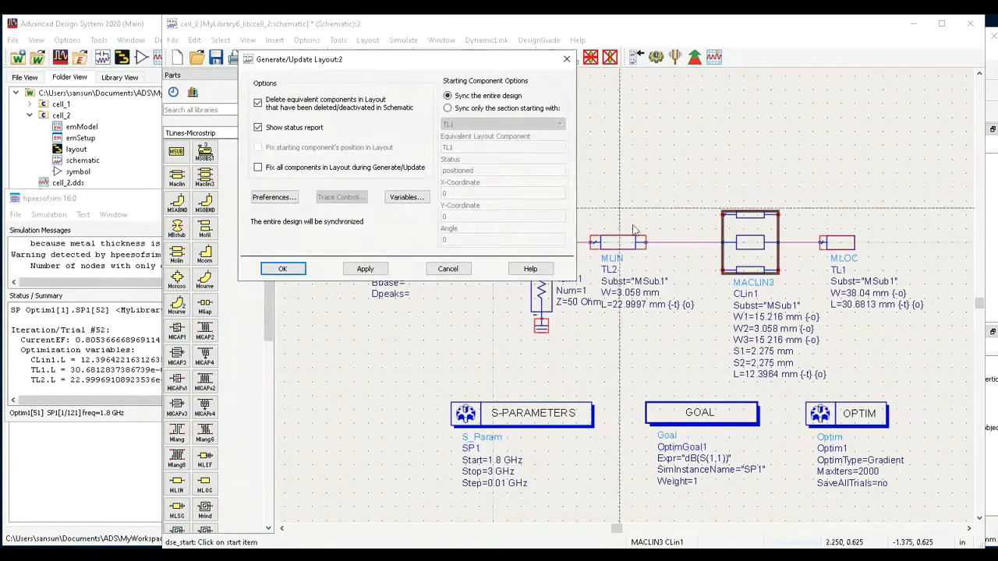
{"action": "left_click", "coordinate": [284, 270]}
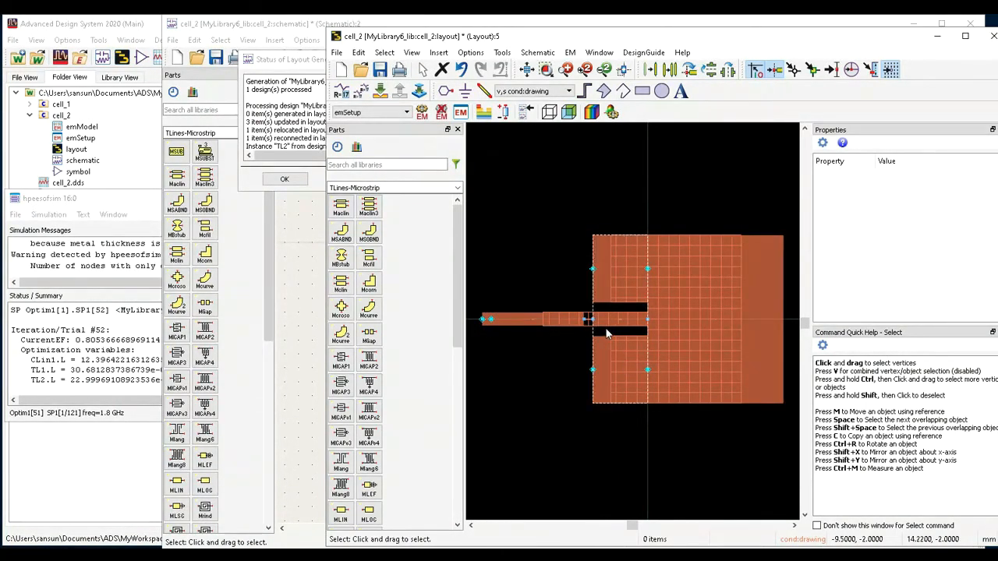
Move the TL2 feed line in the layout toward the patch to close its gap with the inset section.
{"action": "scroll", "coordinate": [607, 334], "scroll_direction": "up", "scroll_amount": 2}
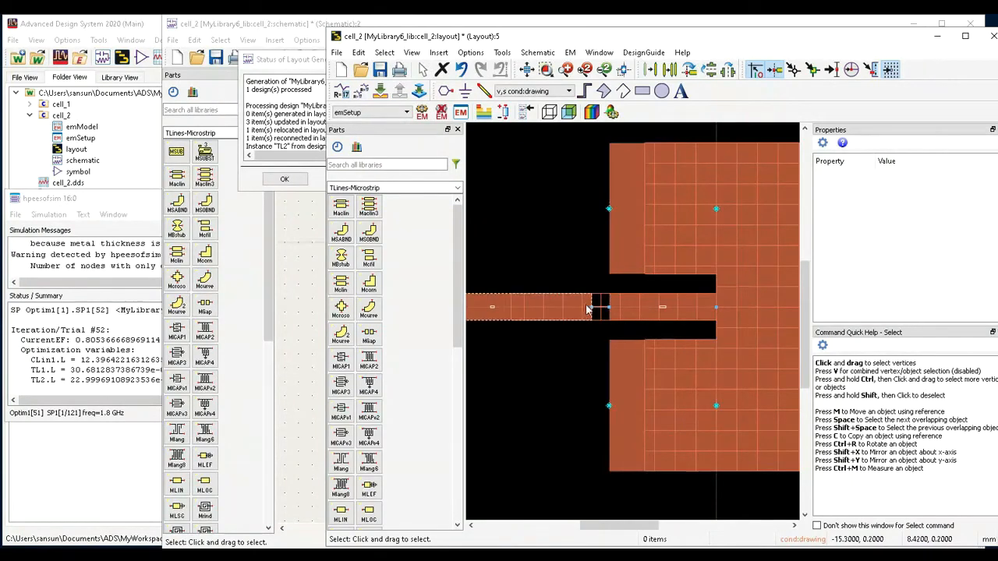
{"action": "scroll", "coordinate": [660, 322], "scroll_direction": "down", "scroll_amount": 1}
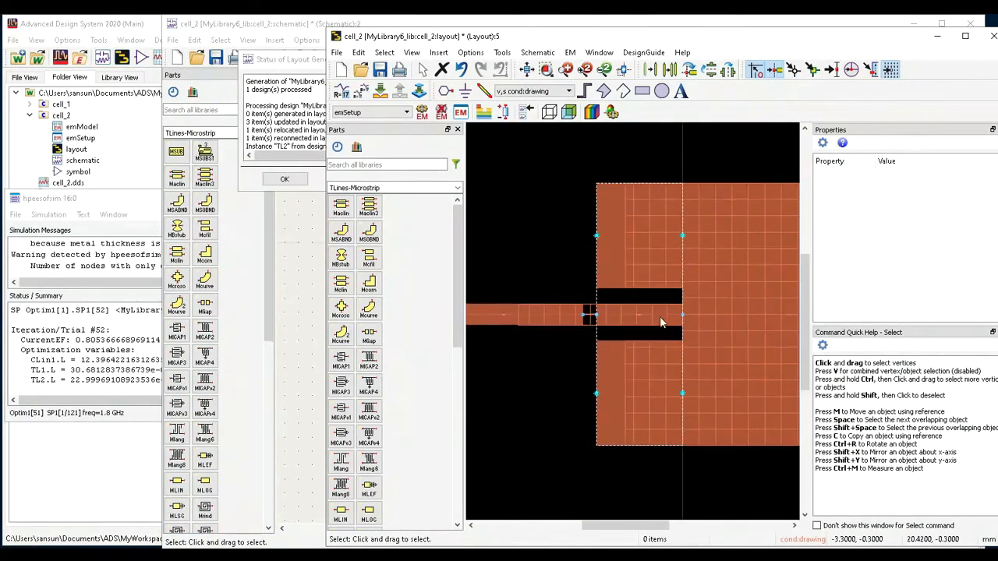
{"action": "scroll", "coordinate": [660, 316], "scroll_direction": "down", "scroll_amount": 2}
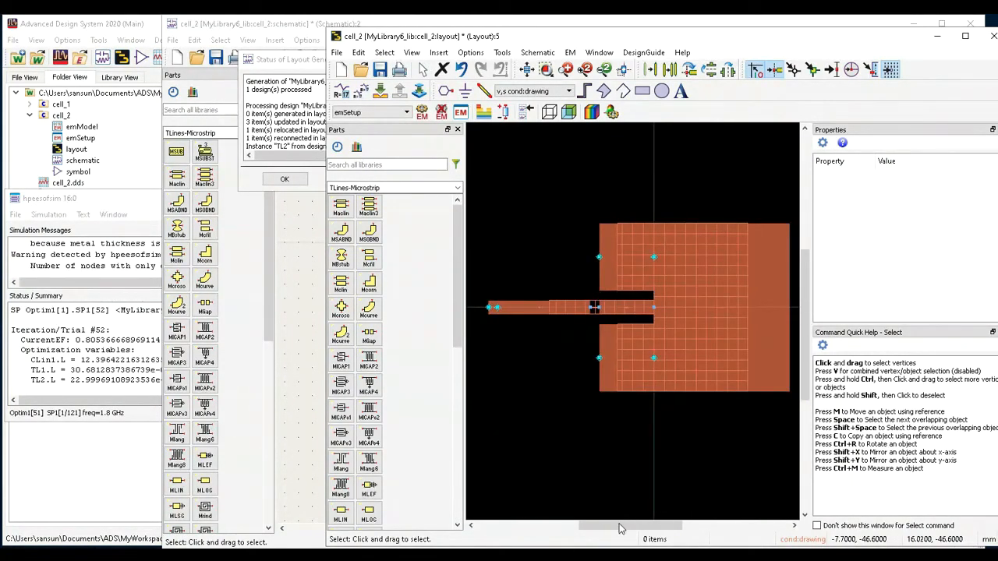
{"action": "left_click_drag", "start_coordinate": [620, 529], "coordinate": [626, 529]}
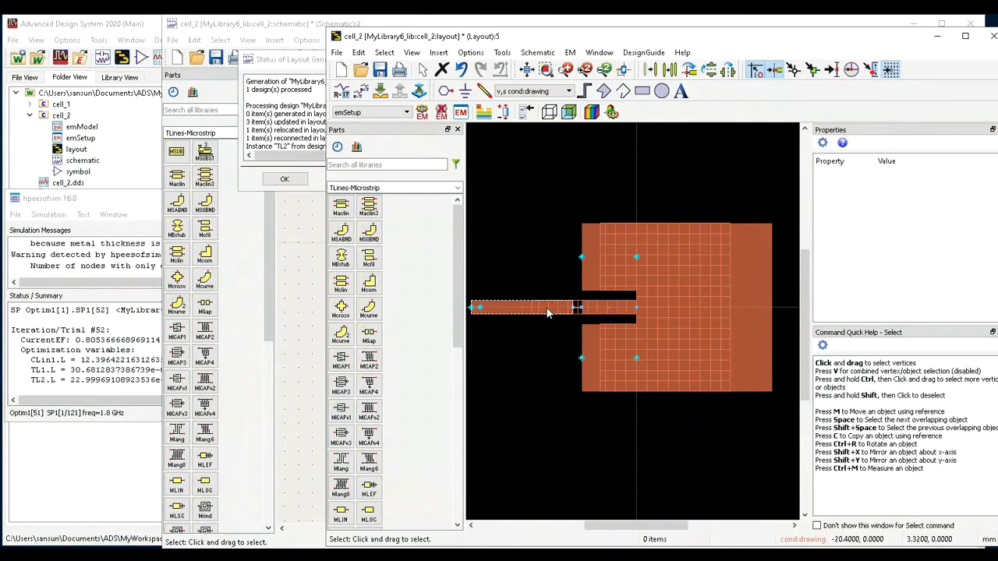
{"action": "left_click_drag", "start_coordinate": [547, 310], "coordinate": [561, 305]}
{"action": "left_click", "coordinate": [550, 343]}
{"action": "scroll", "coordinate": [494, 309], "scroll_direction": "up", "scroll_amount": 3}
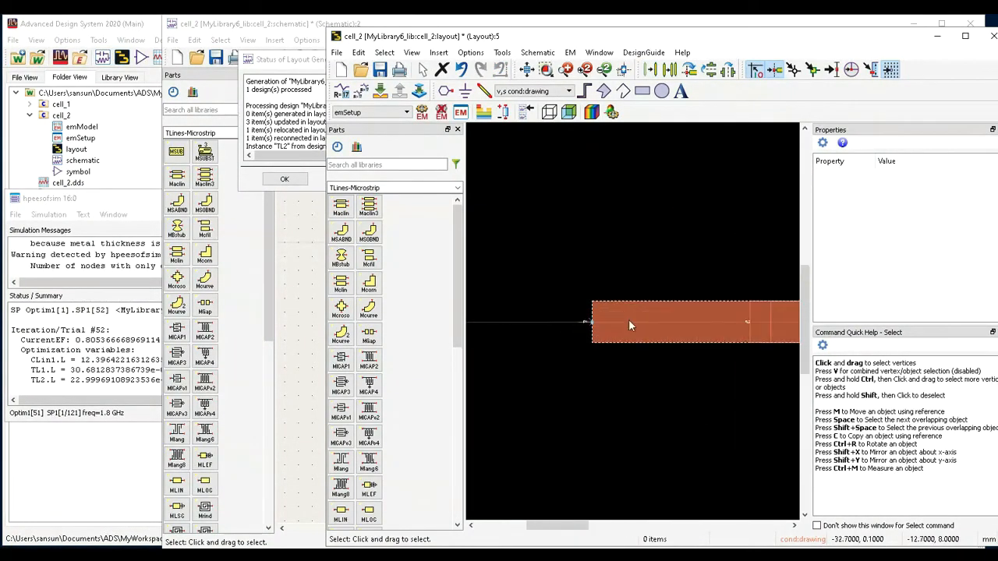
{"action": "scroll", "coordinate": [645, 318], "scroll_direction": "down", "scroll_amount": 3}
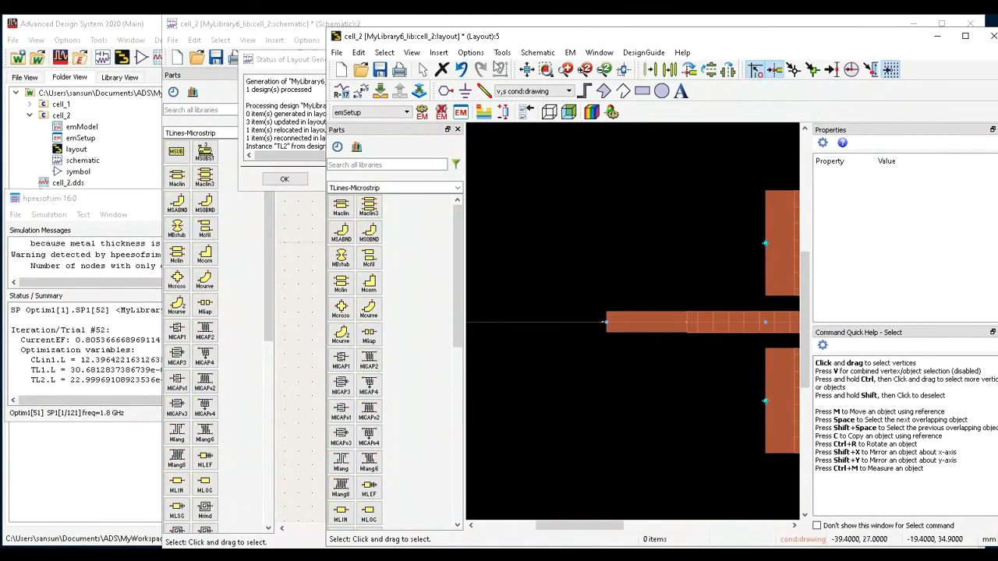
Run the Momentum EM simulation of the updated layout, overwriting dataset cell_2_MomRF, and review the S11 results.
{"action": "left_click", "coordinate": [570, 53]}
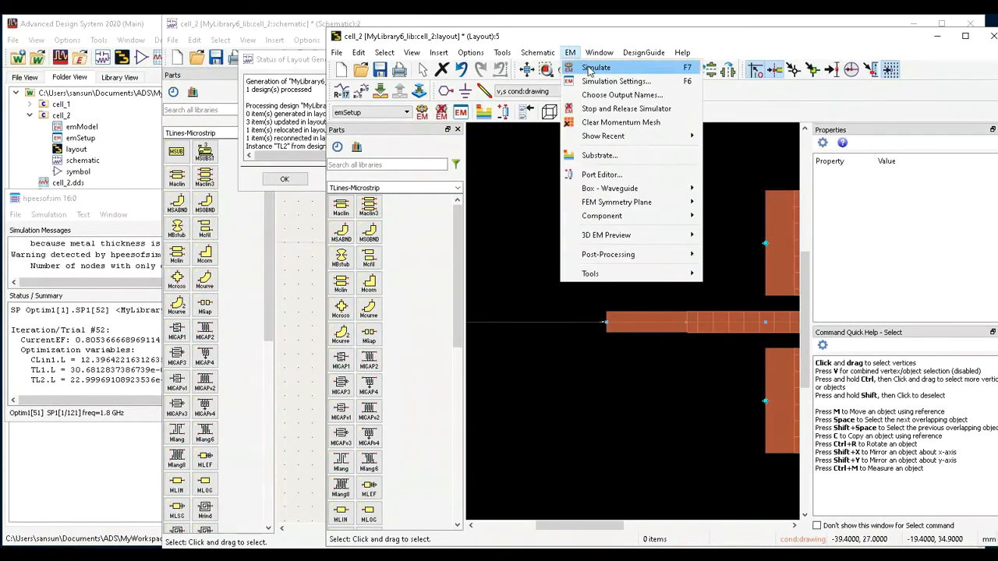
{"action": "left_click", "coordinate": [592, 68]}
{"action": "left_click", "coordinate": [347, 326]}
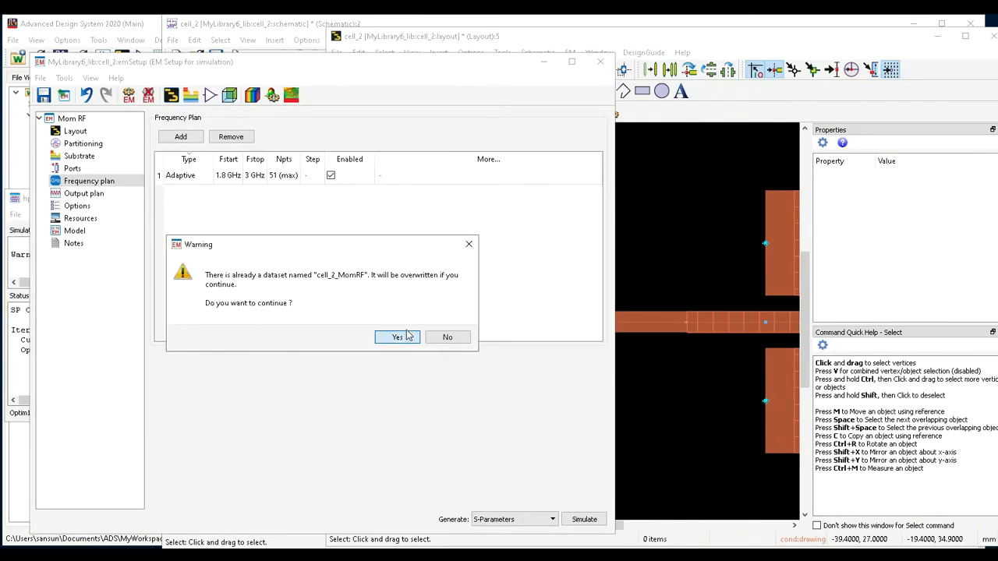
{"action": "left_click", "coordinate": [399, 337]}
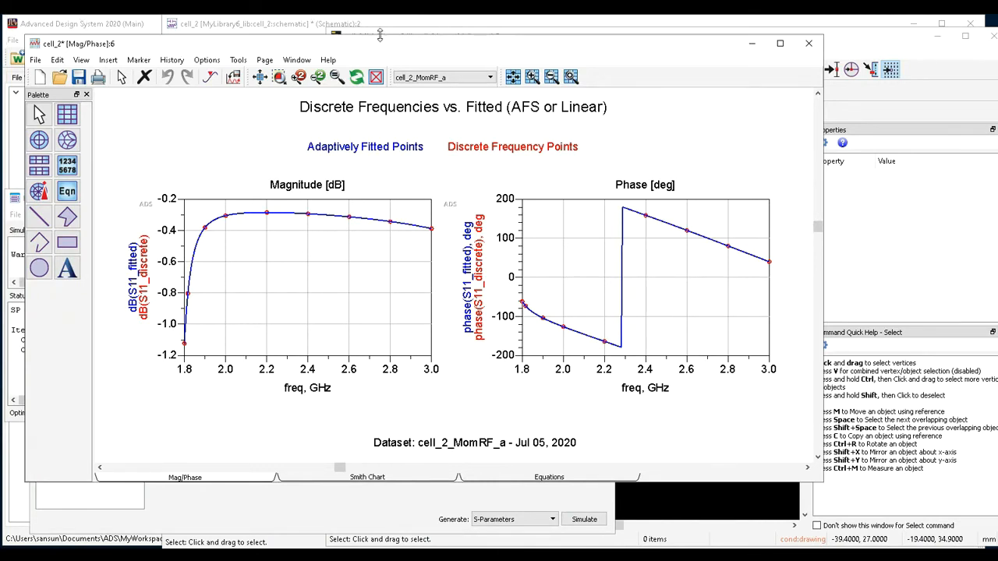
{"action": "left_click", "coordinate": [750, 45]}
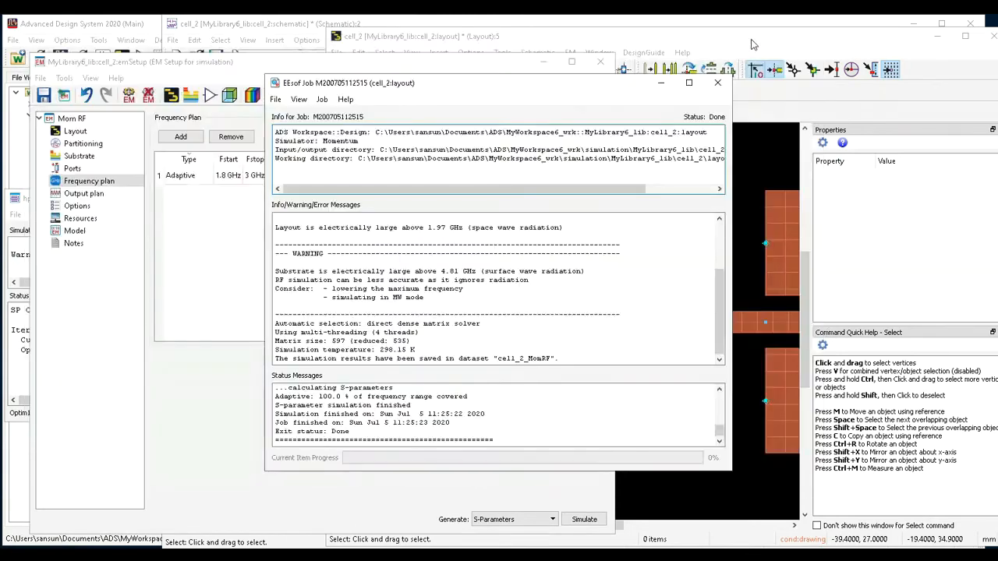
{"action": "left_click", "coordinate": [702, 93]}
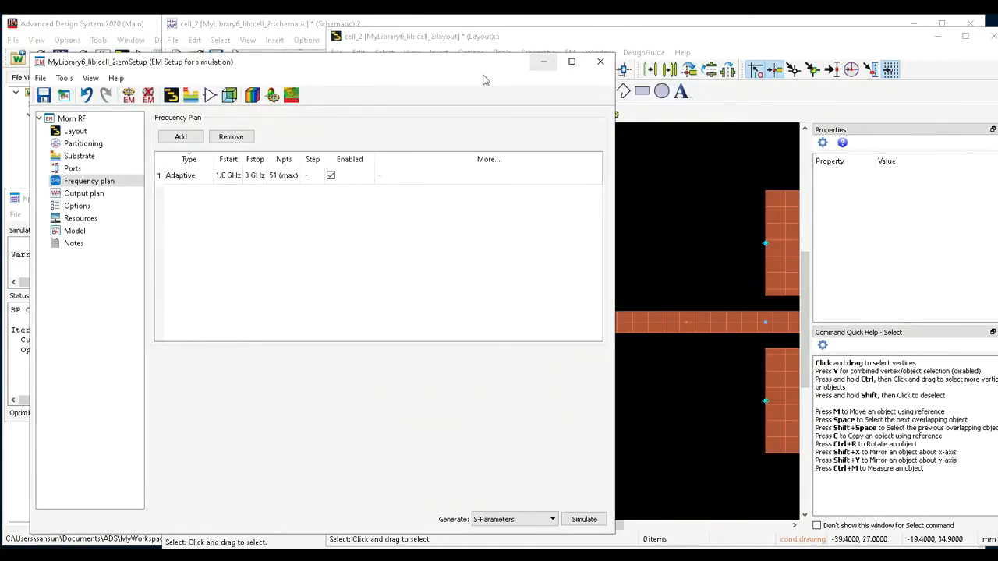
{"action": "left_click", "coordinate": [545, 63]}
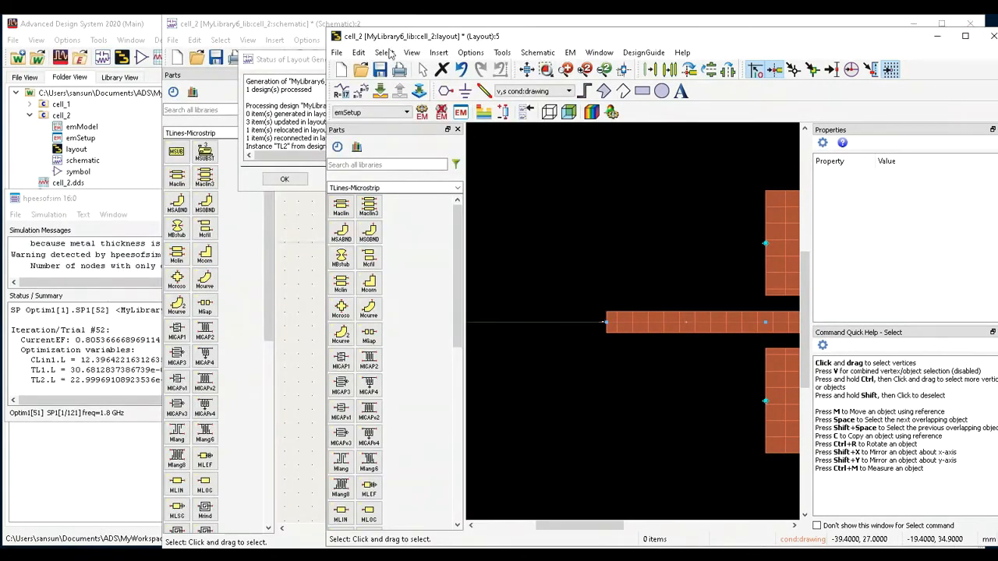
Save the cell_2 layout and schematic, and put the schematic window away.
{"action": "left_click", "coordinate": [380, 70]}
{"action": "left_click", "coordinate": [216, 58]}
{"action": "left_click", "coordinate": [498, 57]}
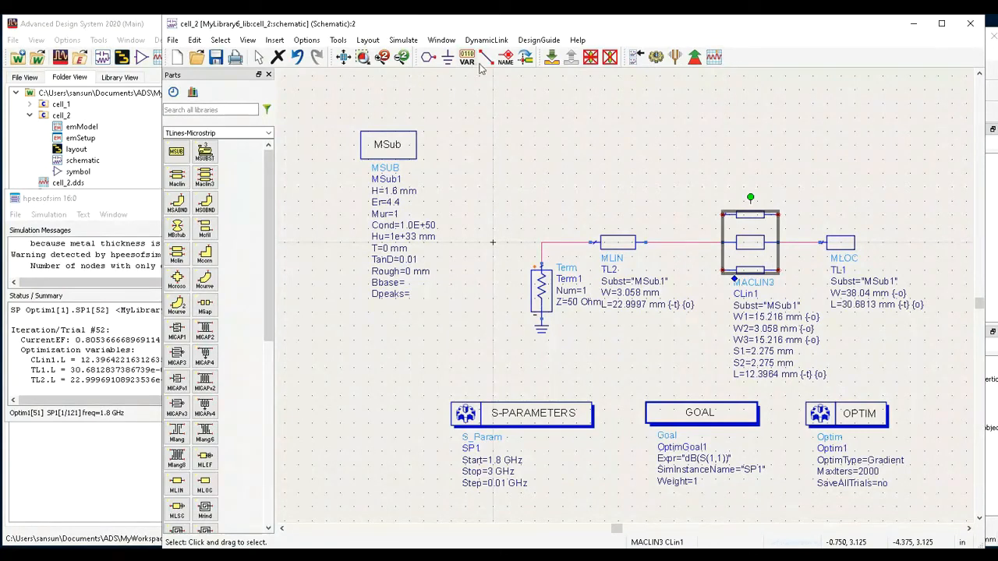
{"action": "left_click", "coordinate": [912, 28]}
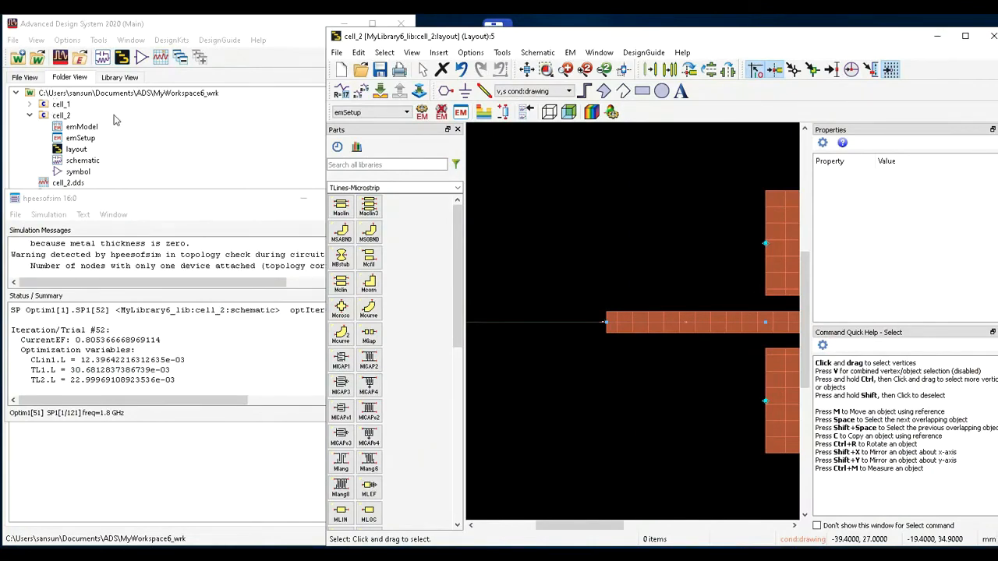
Create a new layout in cell_3 and arrange its window to give the drawing area more room.
{"action": "left_click", "coordinate": [121, 57]}
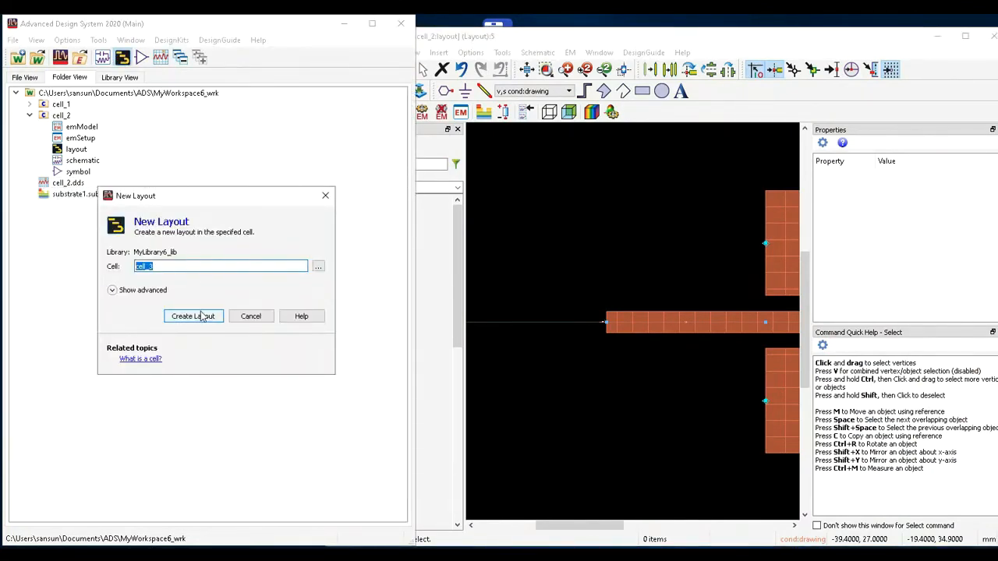
{"action": "left_click", "coordinate": [201, 316]}
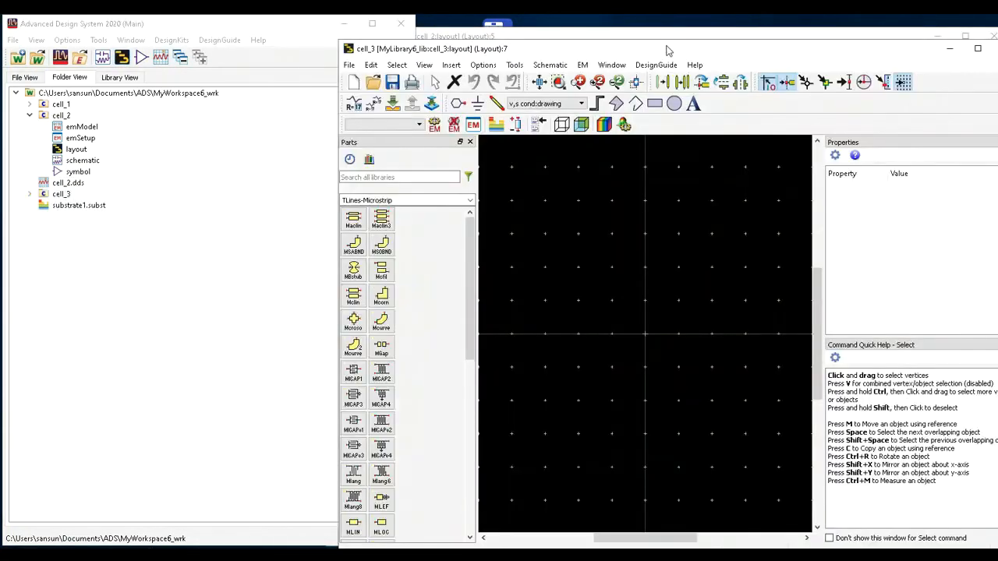
{"action": "left_click_drag", "start_coordinate": [668, 49], "coordinate": [587, 27]}
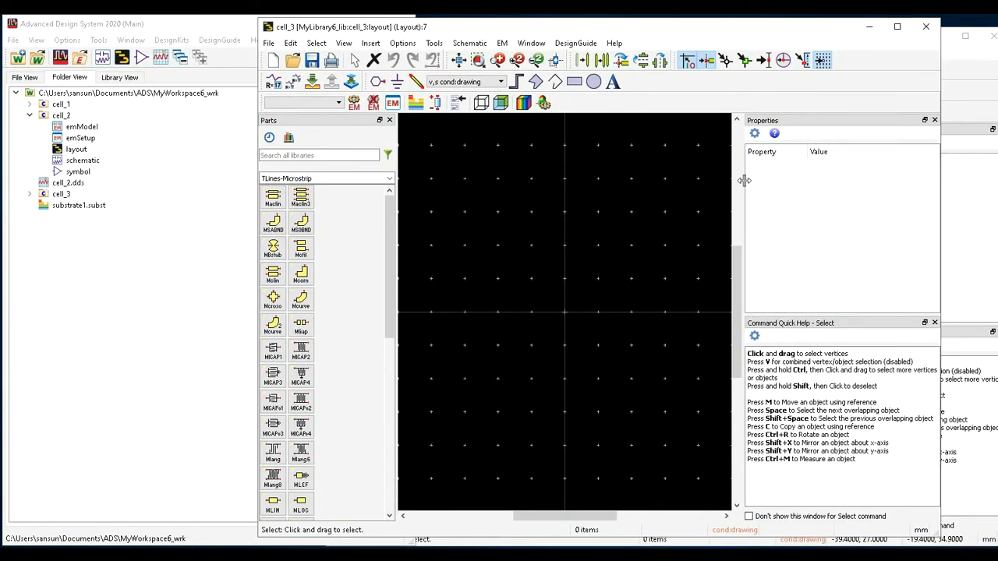
{"action": "left_click_drag", "start_coordinate": [746, 179], "coordinate": [920, 177]}
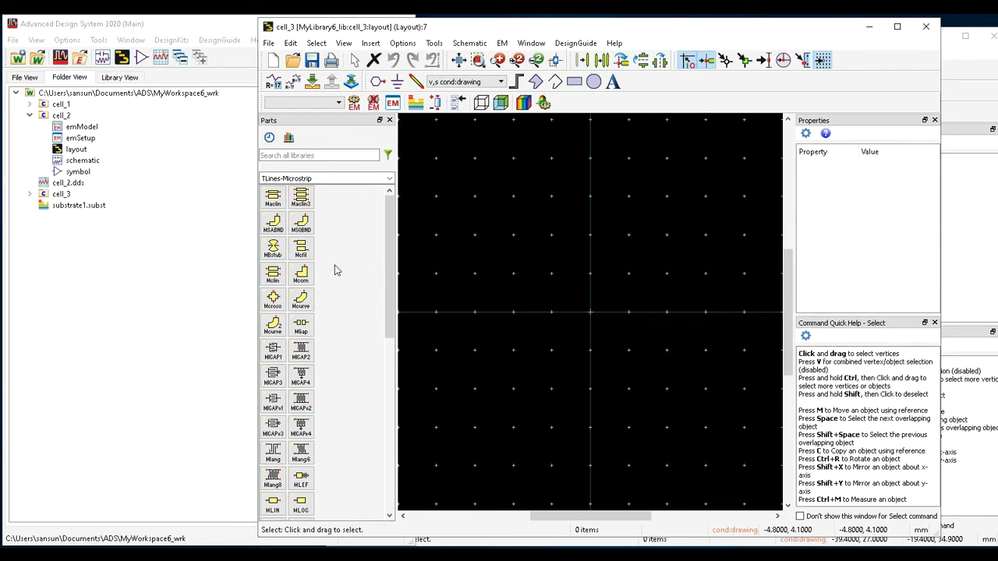
{"action": "left_click", "coordinate": [301, 504]}
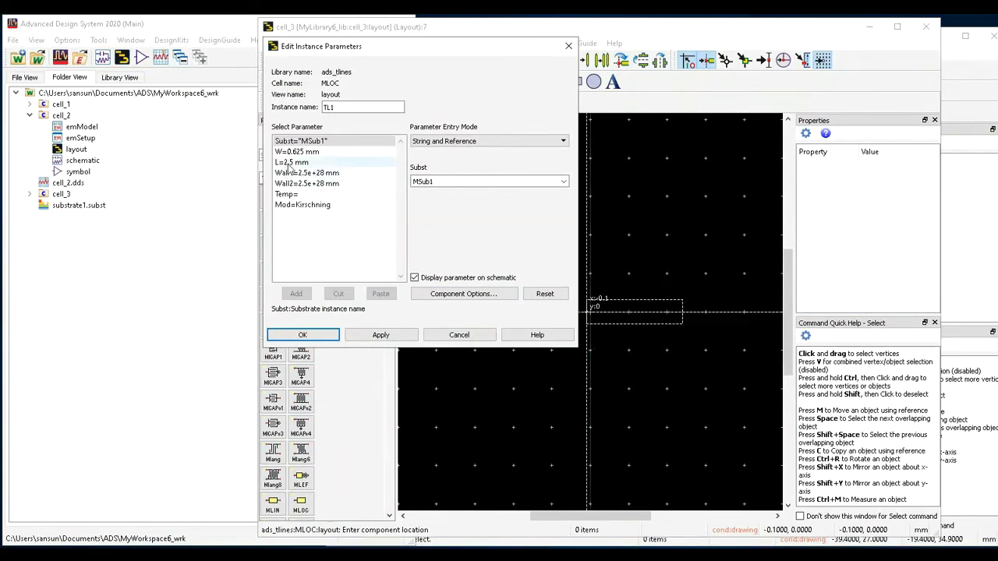
{"action": "left_click", "coordinate": [569, 48]}
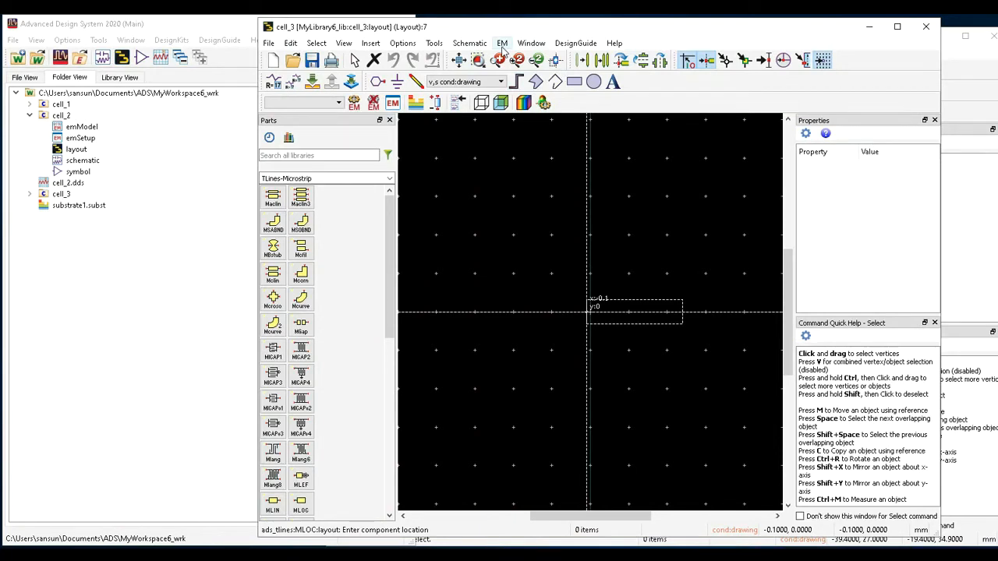
{"action": "left_click", "coordinate": [502, 45]}
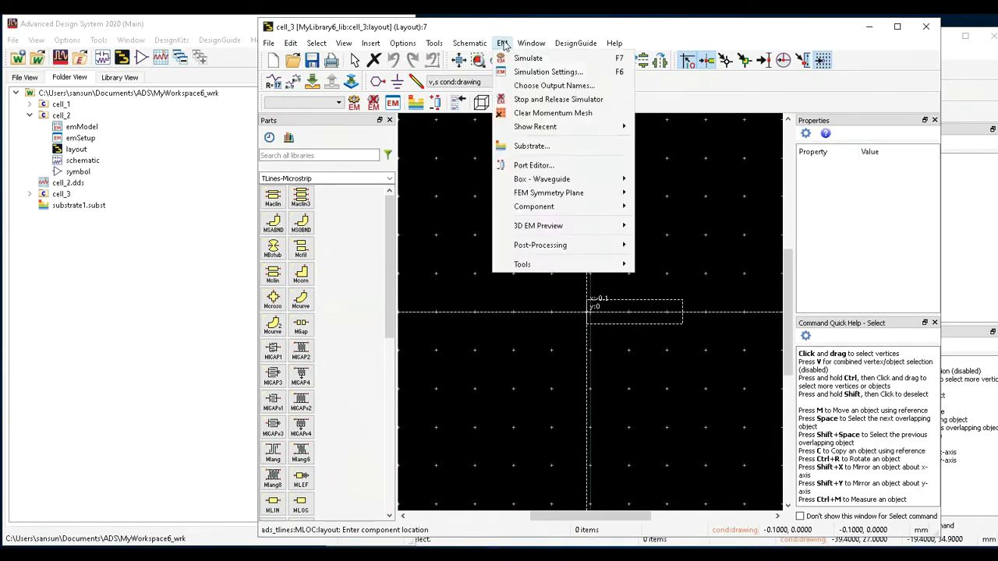
{"action": "left_click", "coordinate": [499, 46]}
Open the EM component parameters of the cell_3 layout and name a new design parameter Wp.
{"action": "left_click", "coordinate": [500, 45]}
{"action": "mouse_move", "coordinate": [530, 209]}
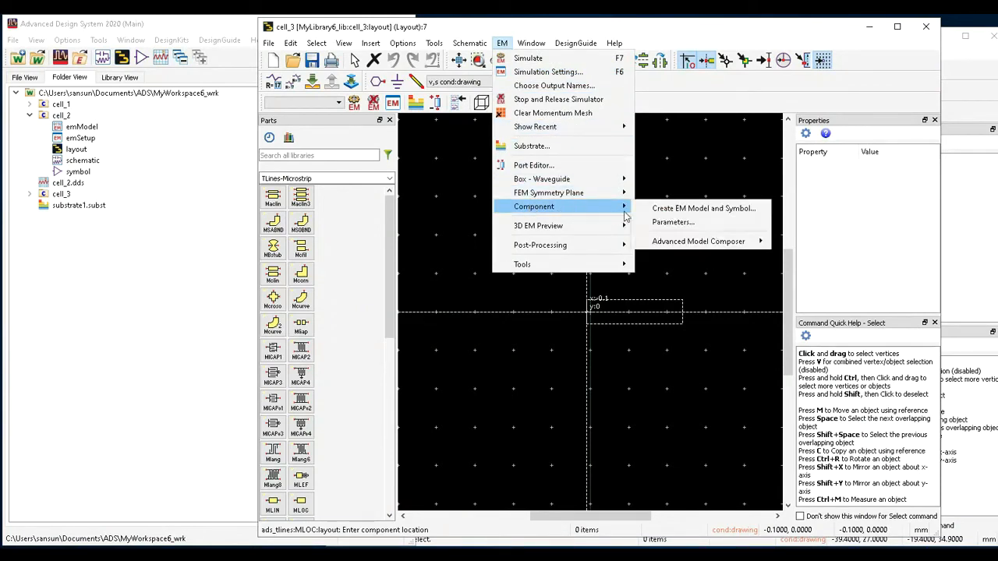
{"action": "left_click", "coordinate": [676, 223]}
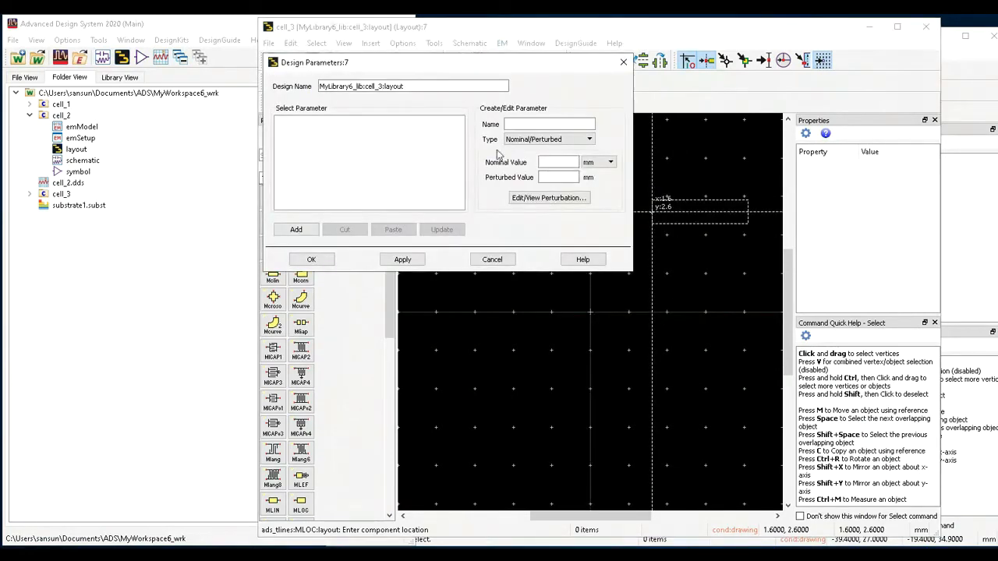
{"action": "left_click", "coordinate": [518, 123]}
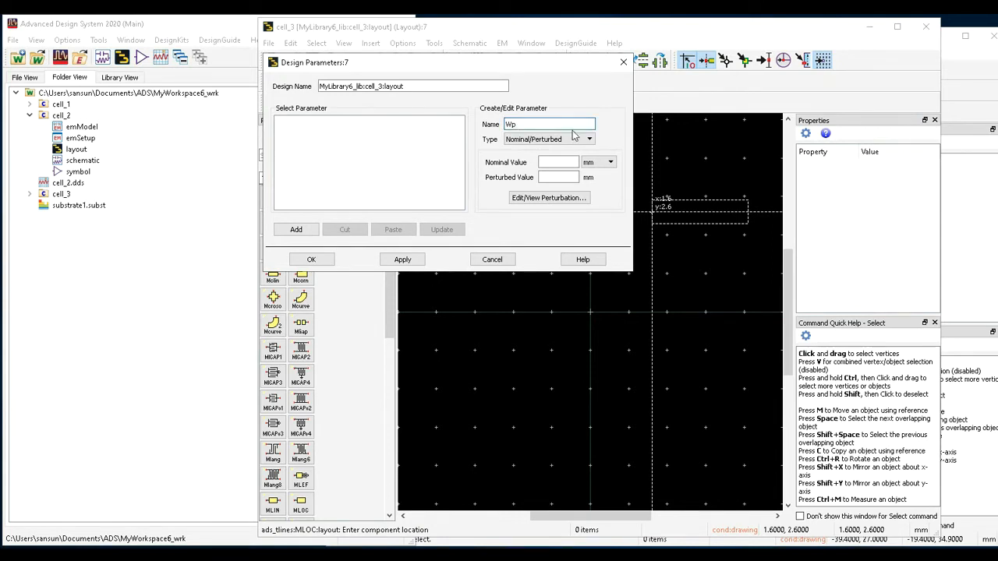
Add Wp as a Subnetwork parameter of the cell_3 layout with a default value of 38.04 mm.
{"action": "left_click", "coordinate": [515, 140]}
{"action": "left_click", "coordinate": [532, 158]}
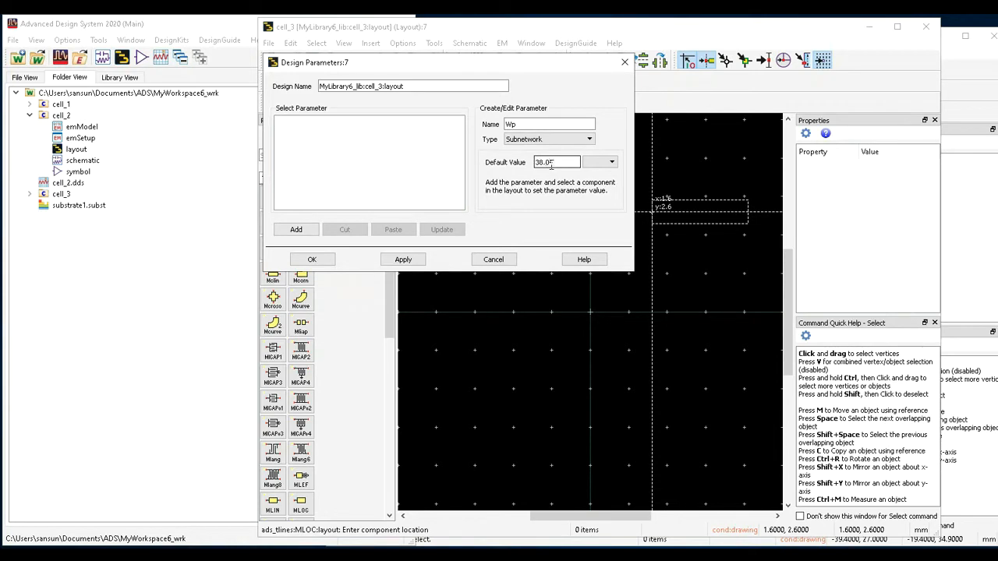
{"action": "left_click", "coordinate": [602, 162]}
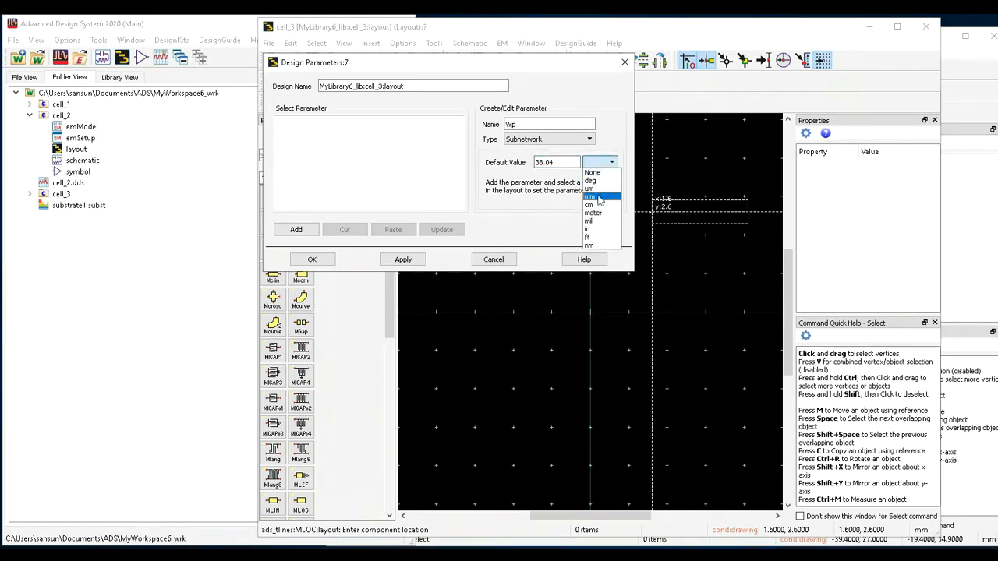
{"action": "left_click", "coordinate": [599, 198]}
{"action": "left_click", "coordinate": [295, 231]}
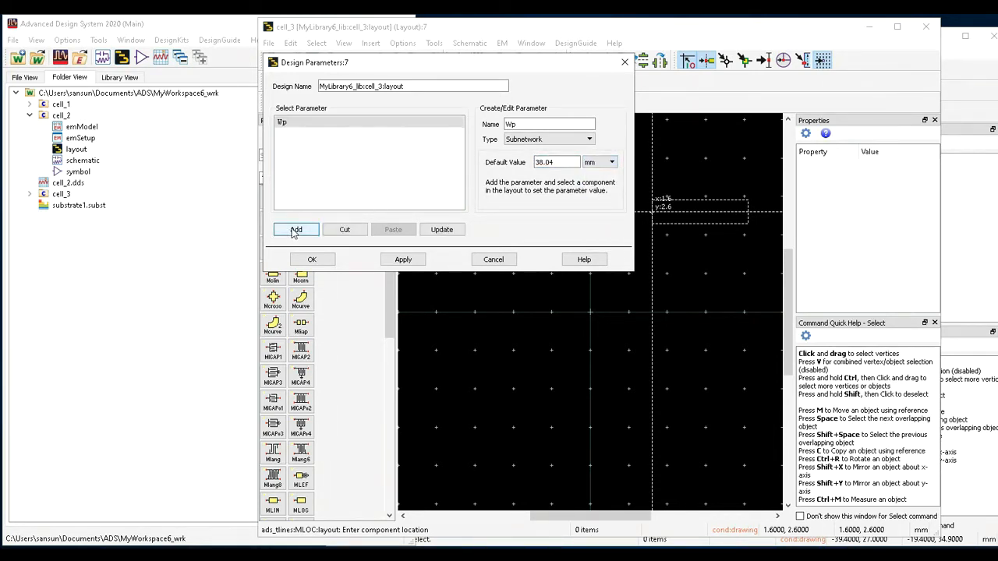
Enter Lp1 as the next parameter's name and switch to the PowerPoint slide with the WLAN antenna's design parameters.
{"action": "left_click", "coordinate": [542, 122]}
{"action": "key", "text": "BackSpace"}
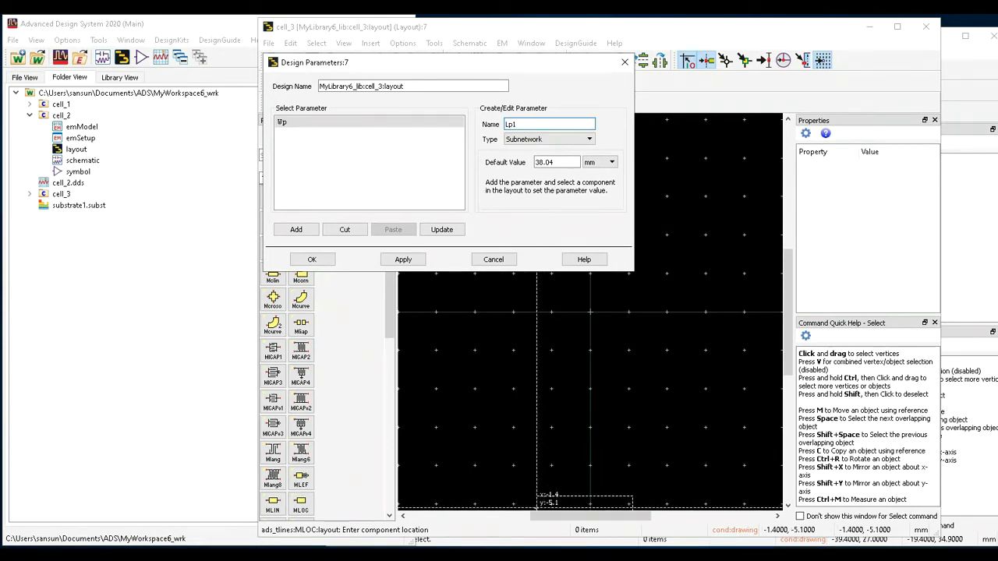
{"action": "left_click", "coordinate": [640, 555]}
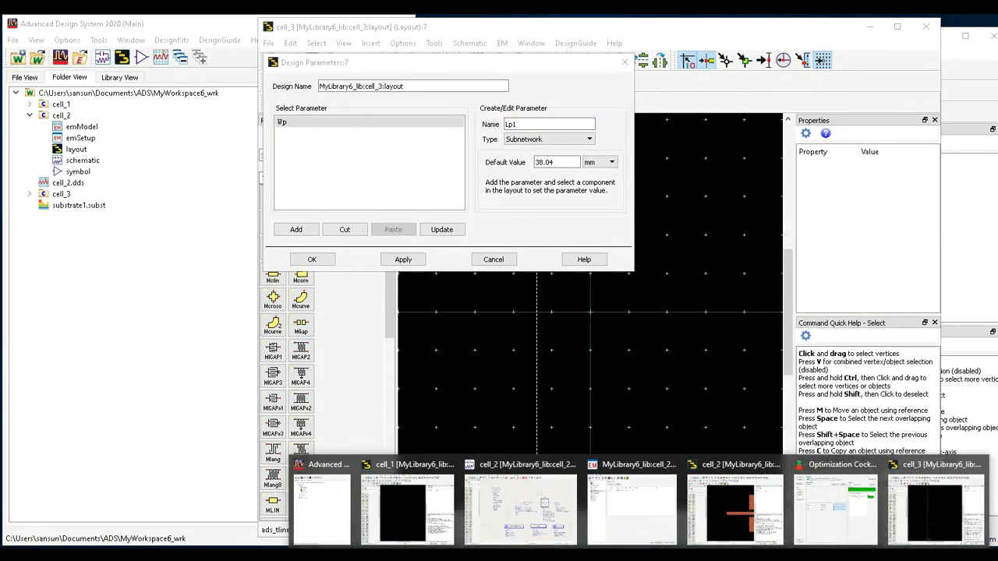
{"action": "left_click", "coordinate": [573, 555]}
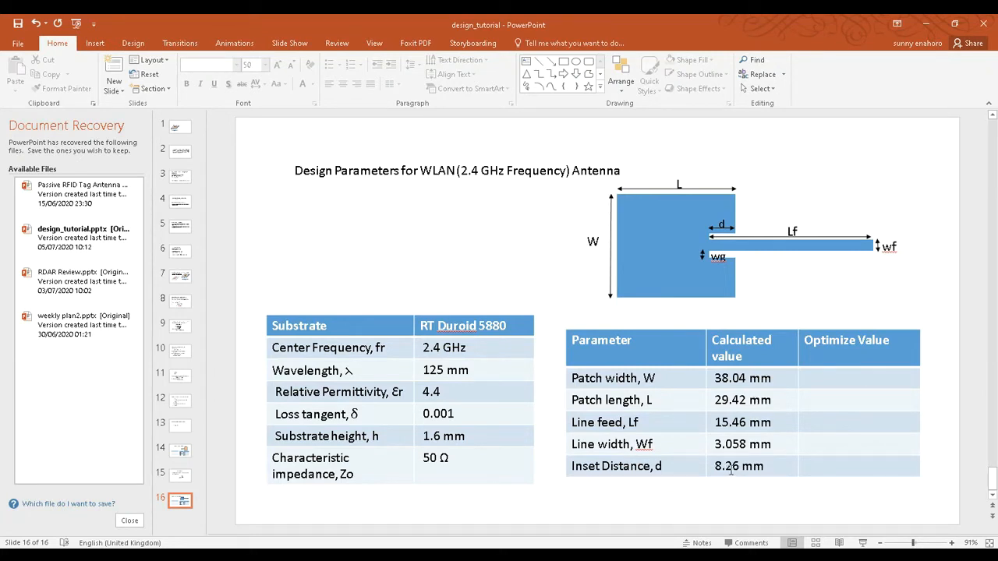
Subtract the inset distance 8.26 from the patch length 29.42 in Calculator.
{"action": "left_click", "coordinate": [538, 556]}
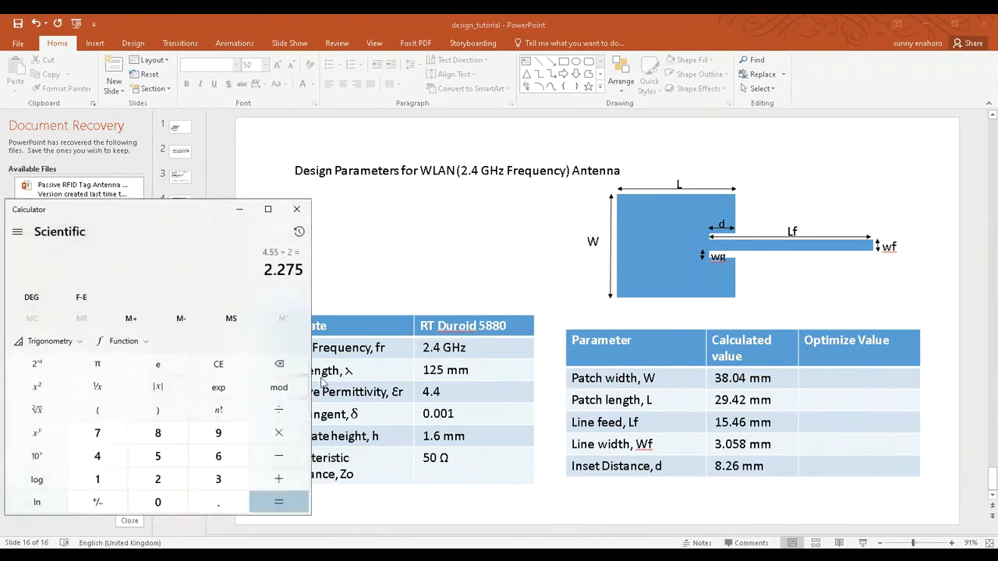
{"action": "left_click", "coordinate": [222, 364]}
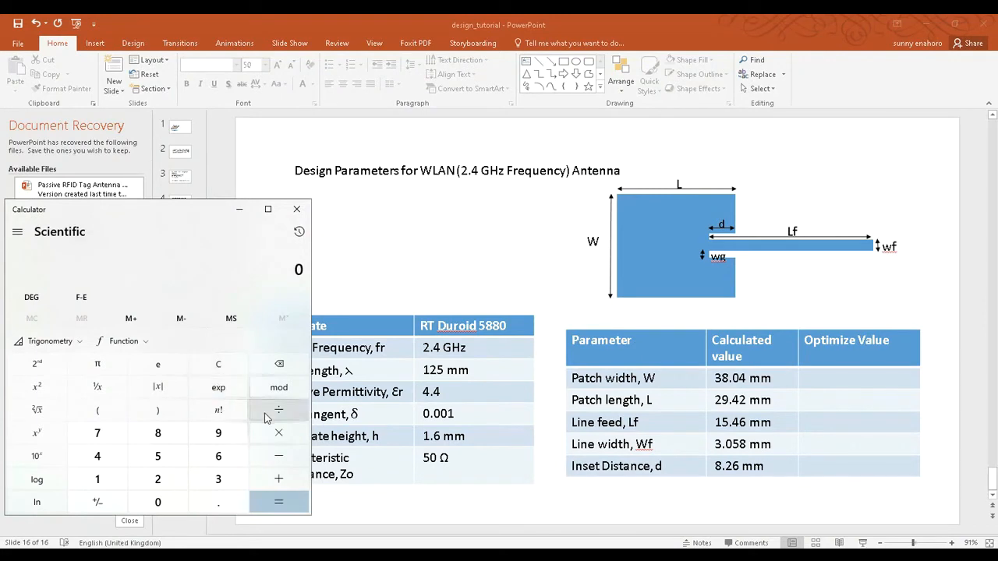
{"action": "left_click", "coordinate": [159, 475]}
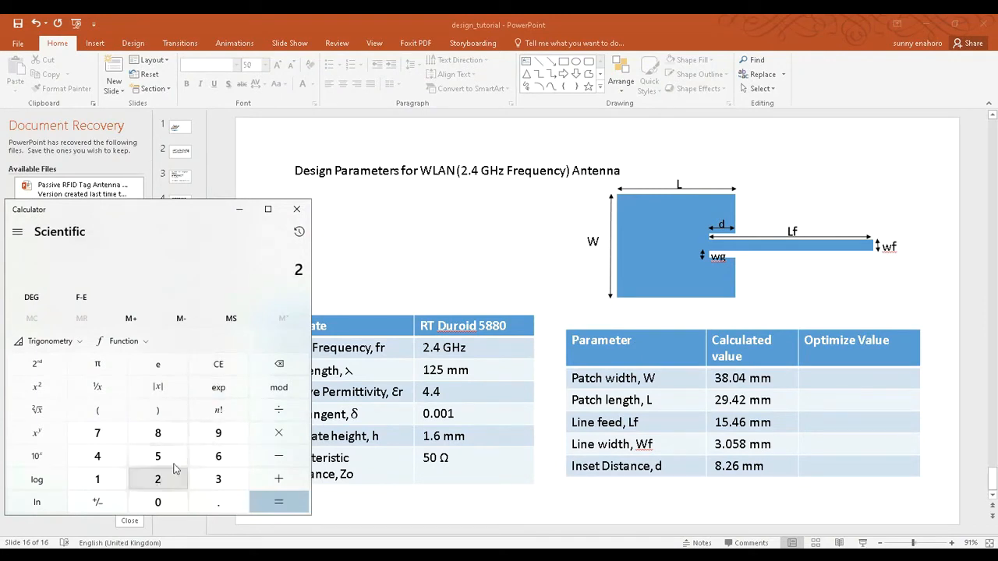
{"action": "left_click", "coordinate": [219, 435]}
{"action": "left_click", "coordinate": [220, 504]}
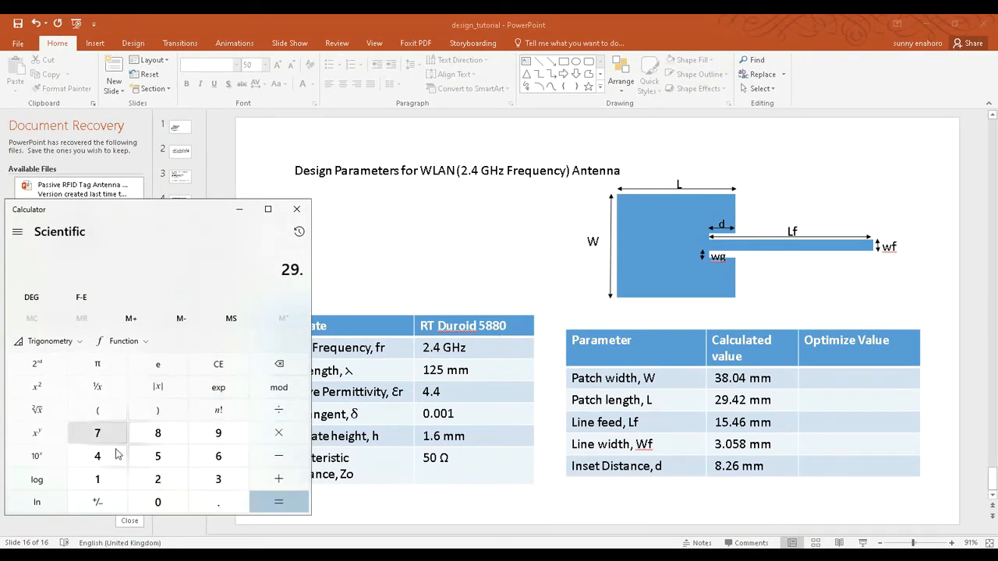
{"action": "left_click", "coordinate": [93, 457]}
{"action": "left_click", "coordinate": [158, 483]}
{"action": "left_click", "coordinate": [278, 457]}
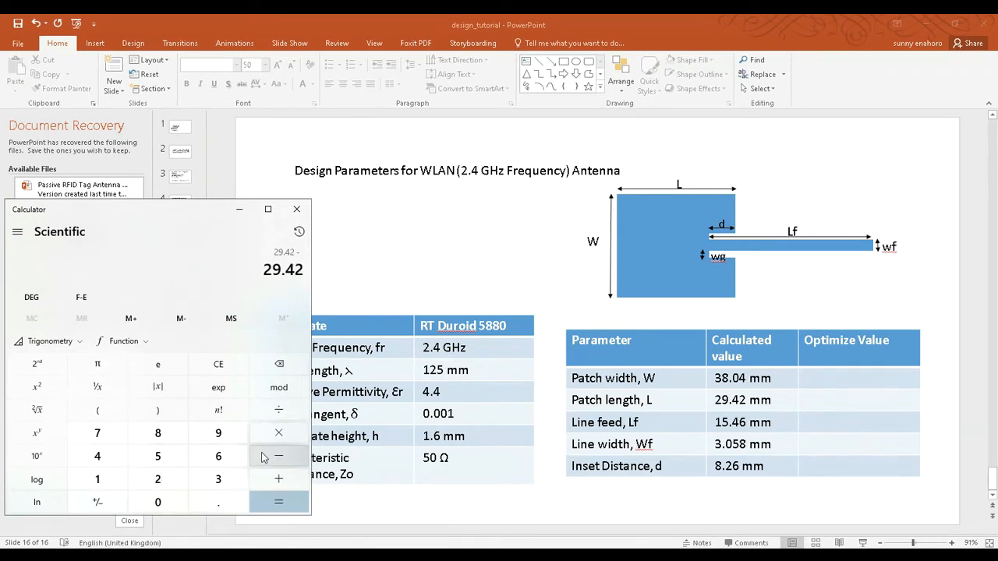
{"action": "left_click", "coordinate": [155, 435]}
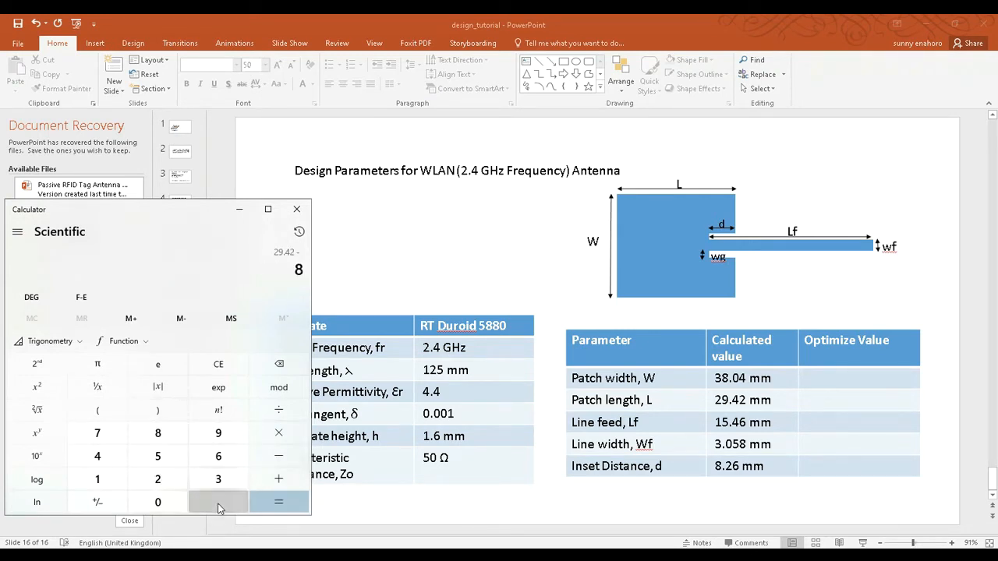
{"action": "left_click", "coordinate": [219, 504]}
{"action": "left_click", "coordinate": [158, 479]}
{"action": "left_click", "coordinate": [215, 458]}
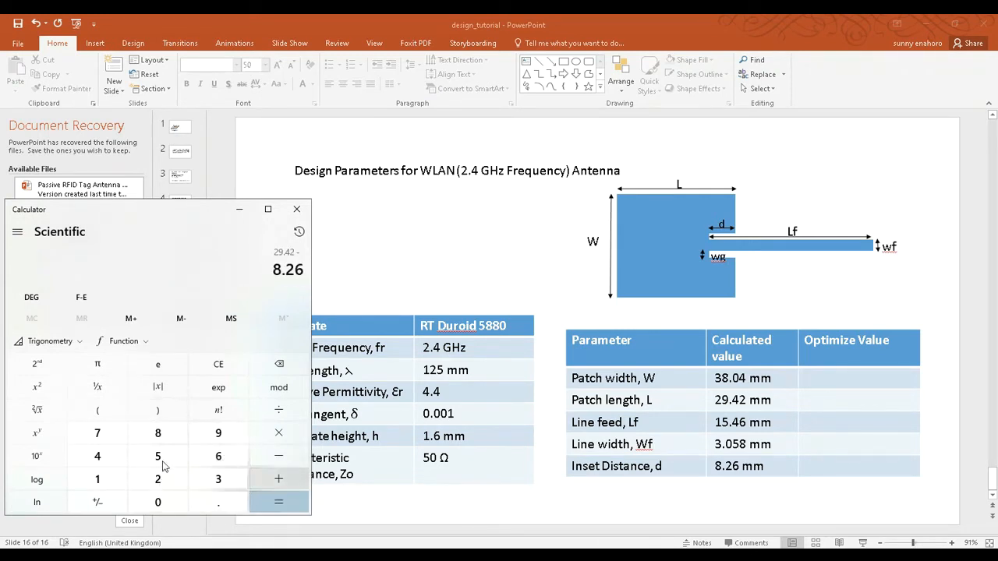
{"action": "left_click", "coordinate": [305, 499]}
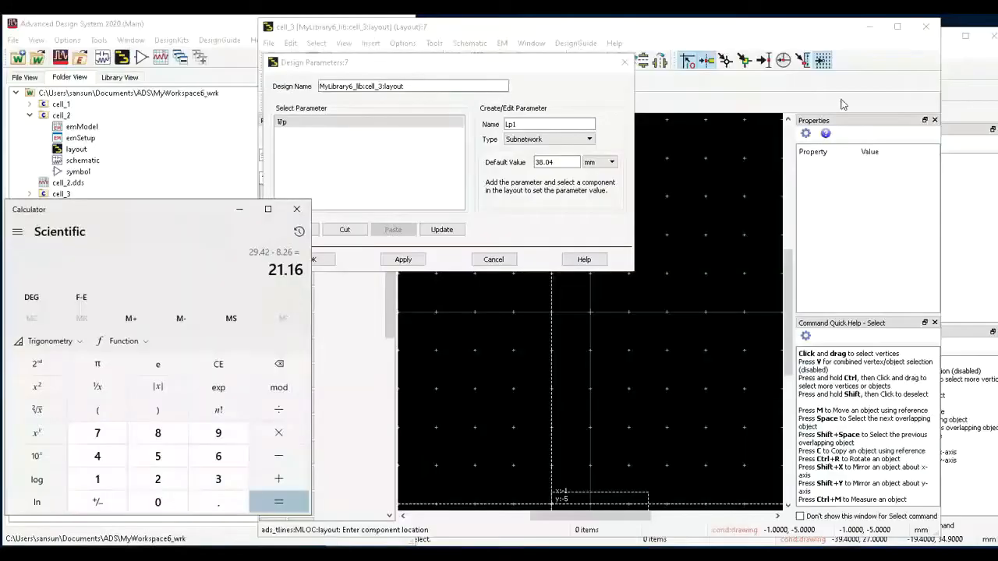
Back in Advanced Design System, add the Lp1 parameter with a default value of 21.16 mm and accept the design parameters.
{"action": "double_click", "coordinate": [561, 162]}
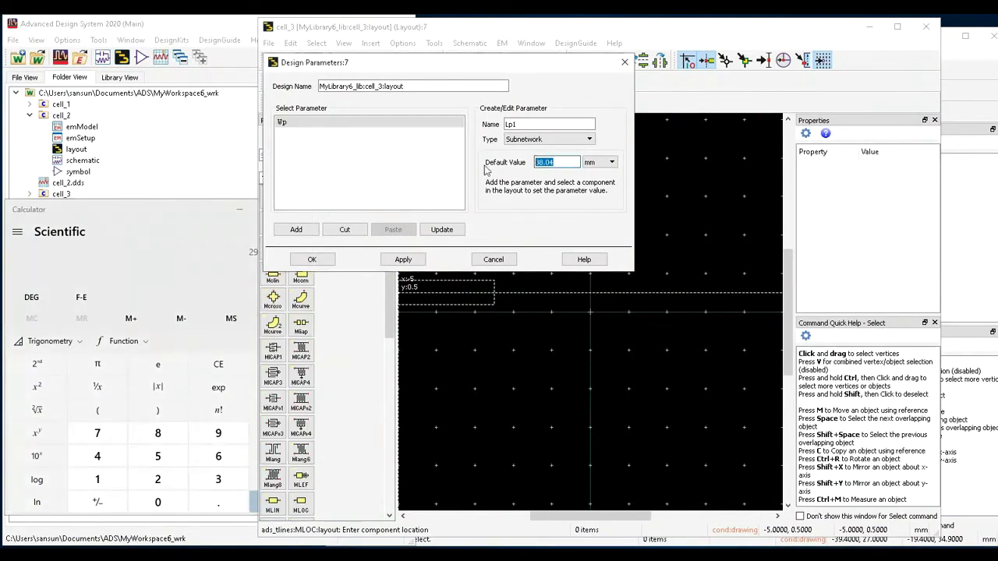
{"action": "type", "text": "21.16"}
{"action": "left_click", "coordinate": [296, 231]}
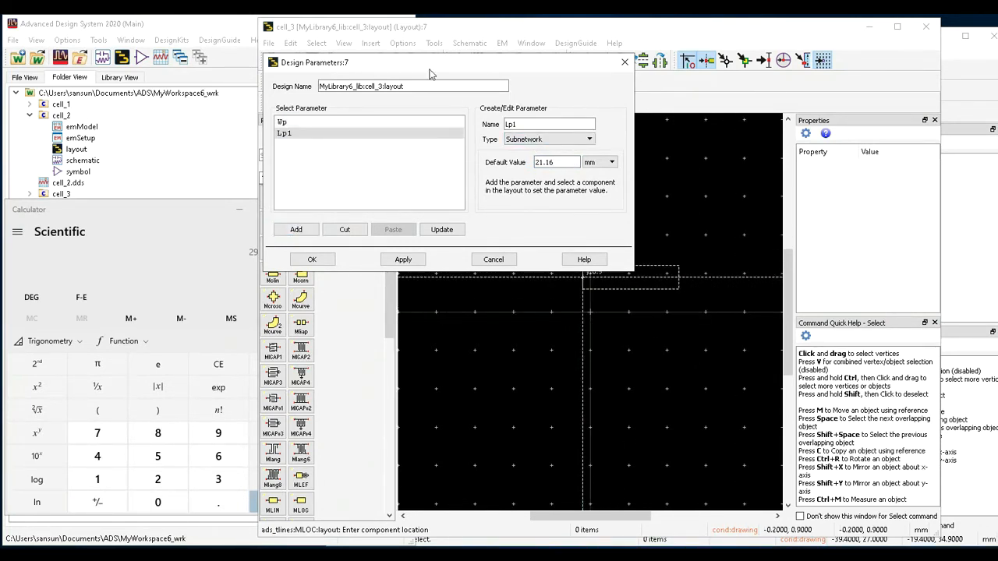
{"action": "left_click", "coordinate": [313, 258]}
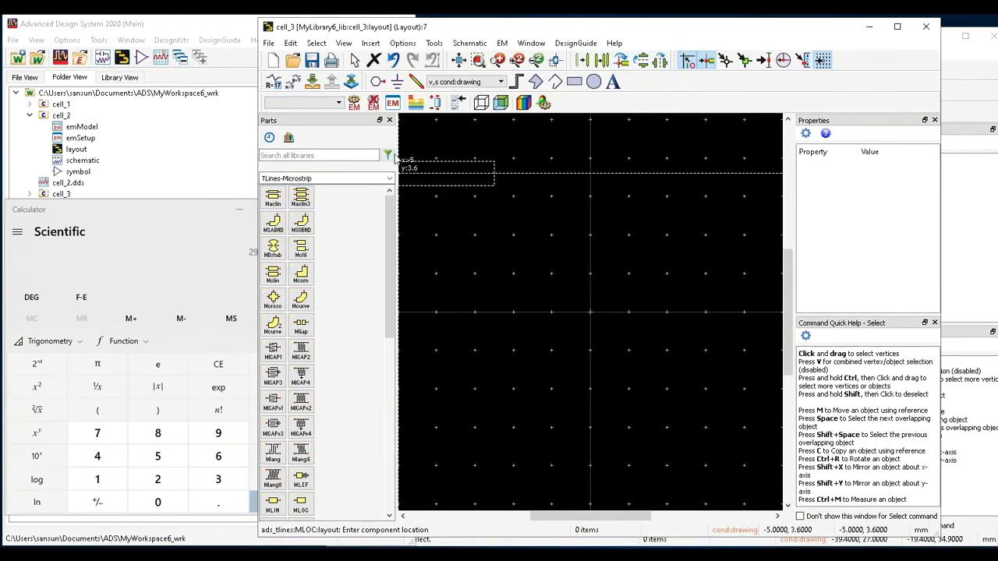
End the pending component placement and review the layout's EM component parameters Wp and Lp1.
{"action": "left_click", "coordinate": [355, 60]}
{"action": "left_click", "coordinate": [502, 43]}
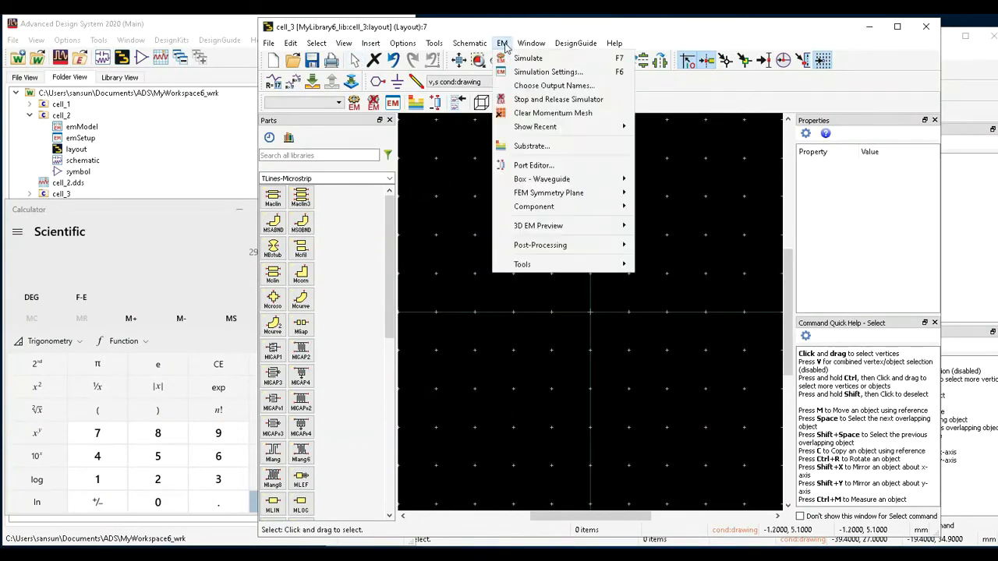
{"action": "mouse_move", "coordinate": [548, 206]}
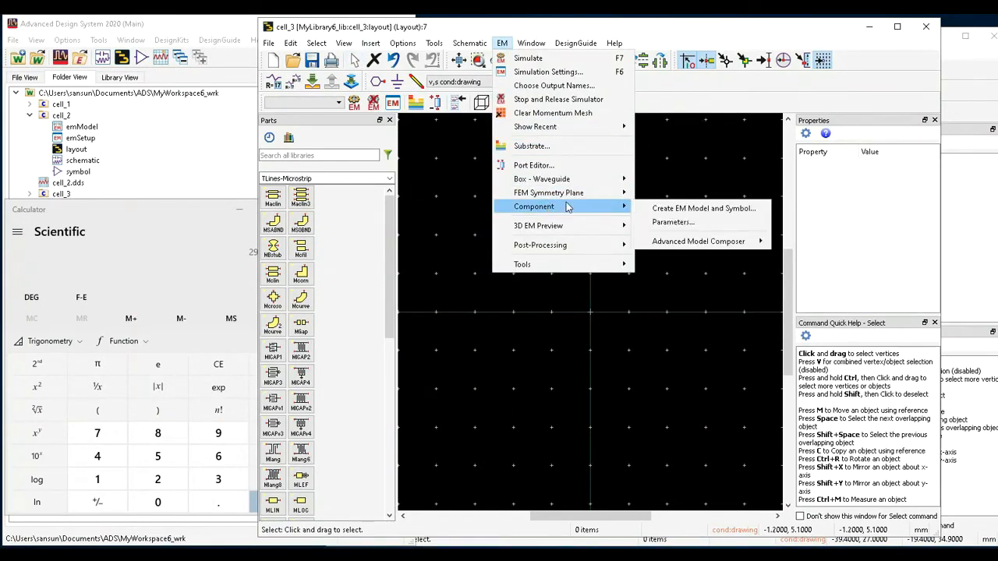
{"action": "left_click", "coordinate": [675, 222]}
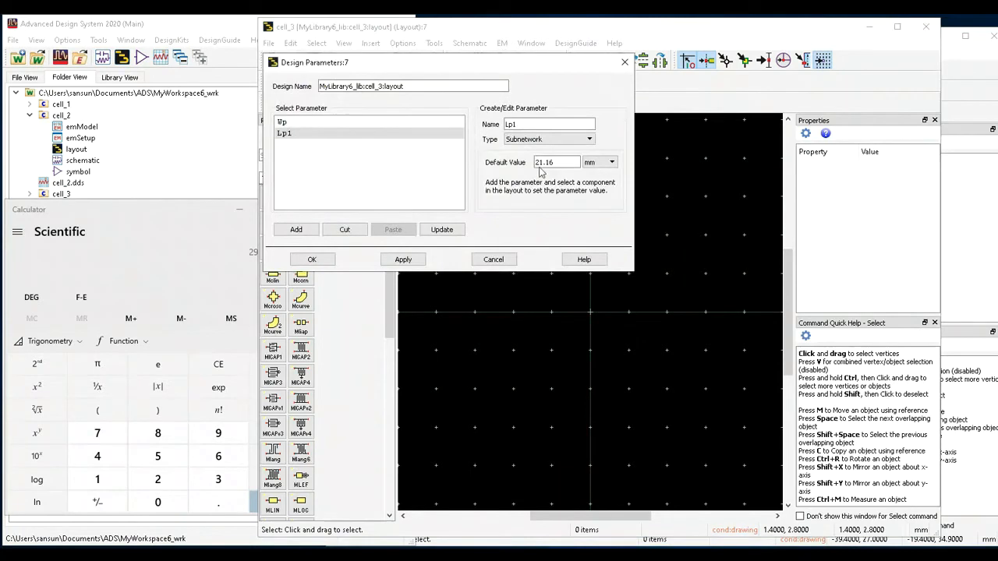
{"action": "left_click", "coordinate": [411, 176]}
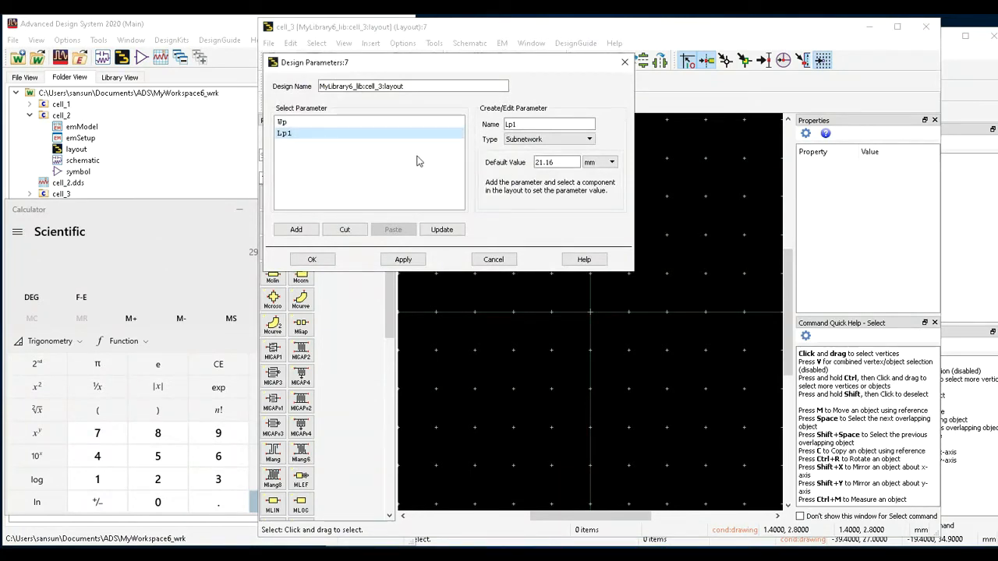
{"action": "left_click", "coordinate": [622, 64]}
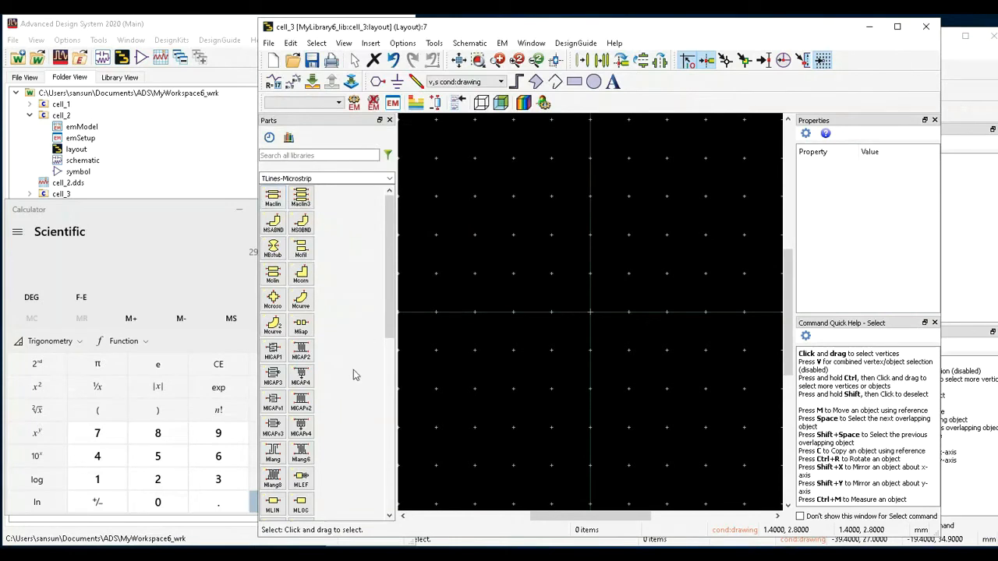
Start inserting an MLOC microstrip component and set its line width W to the parameter Wp.
{"action": "double_click", "coordinate": [300, 505]}
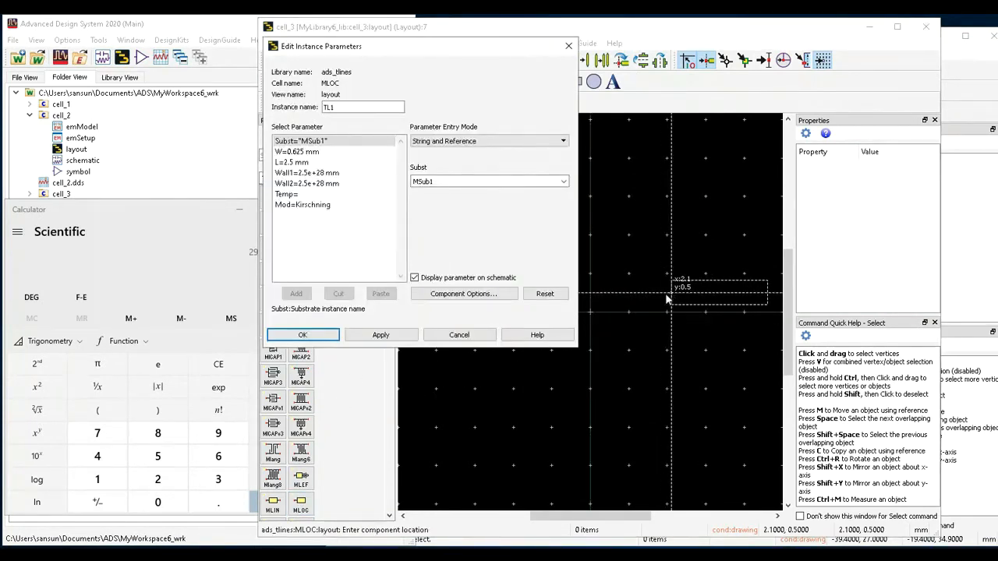
{"action": "left_click", "coordinate": [308, 151]}
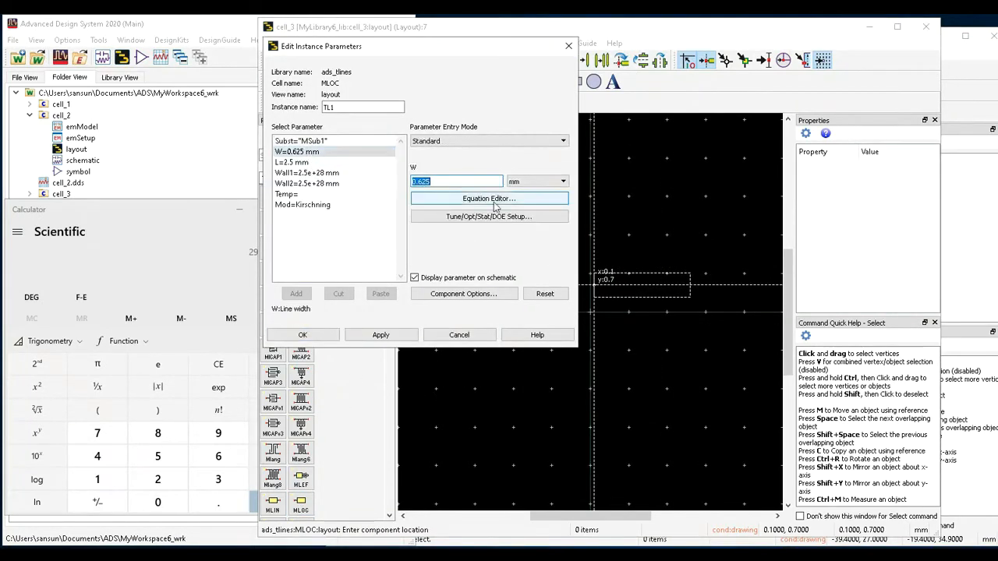
{"action": "type", "text": "Wp1"}
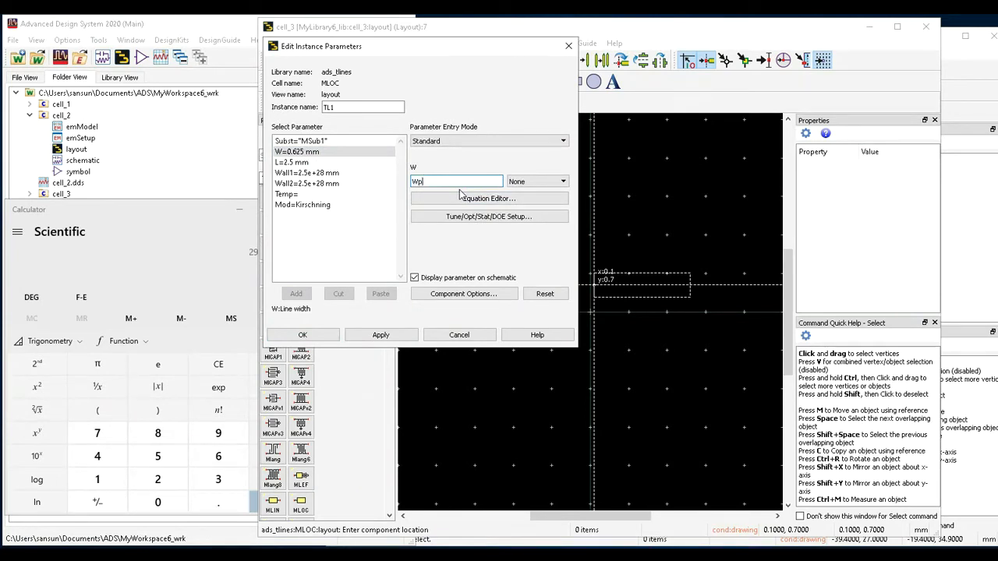
{"action": "left_click", "coordinate": [298, 163]}
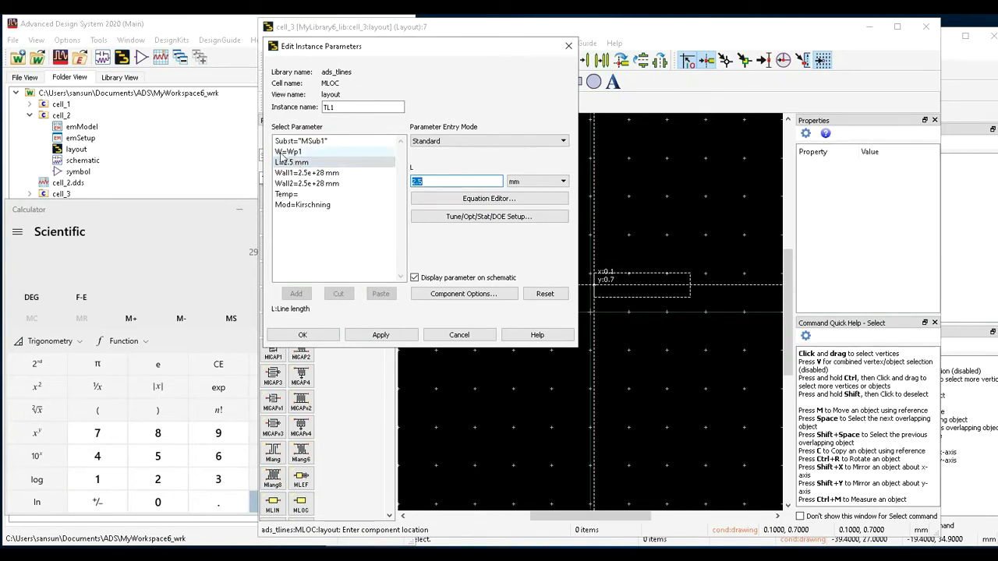
{"action": "left_click", "coordinate": [308, 152]}
{"action": "left_click", "coordinate": [434, 181]}
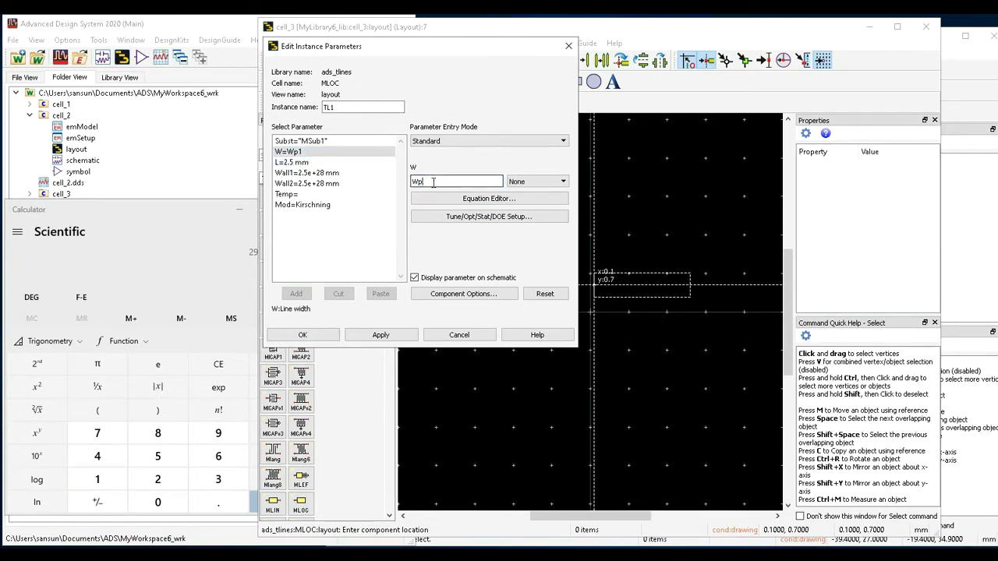
{"action": "key", "text": "Return"}
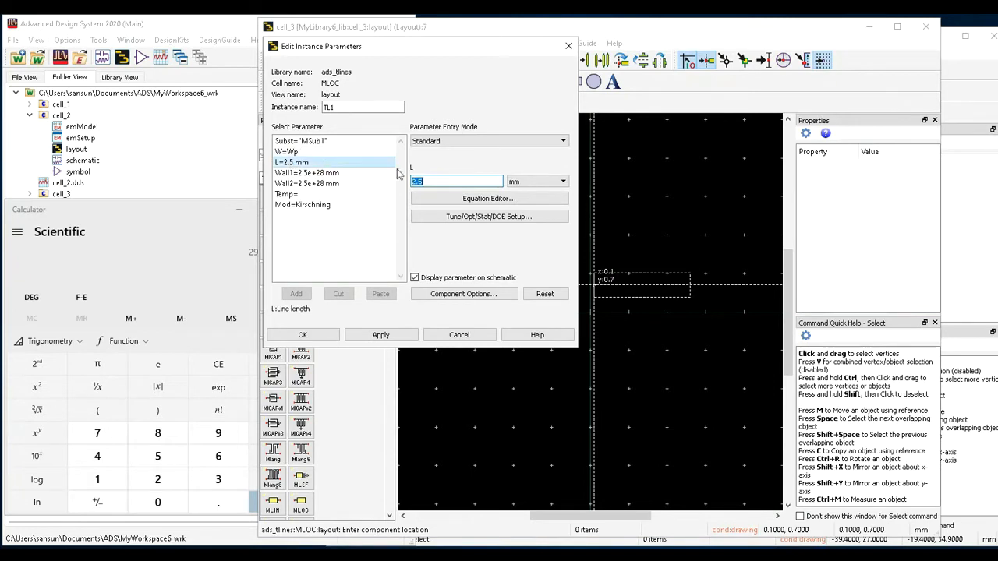
Set the MLOC component's line length L to the parameter Lp1 and accept the instance parameters.
{"action": "type", "text": "Lp"}
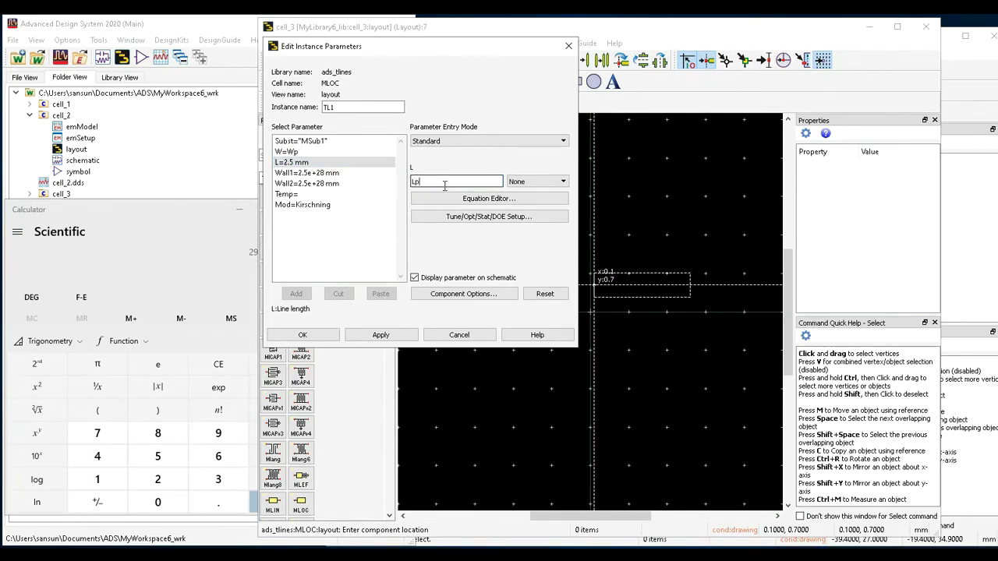
{"action": "type", "text": "1"}
{"action": "left_click", "coordinate": [335, 194]}
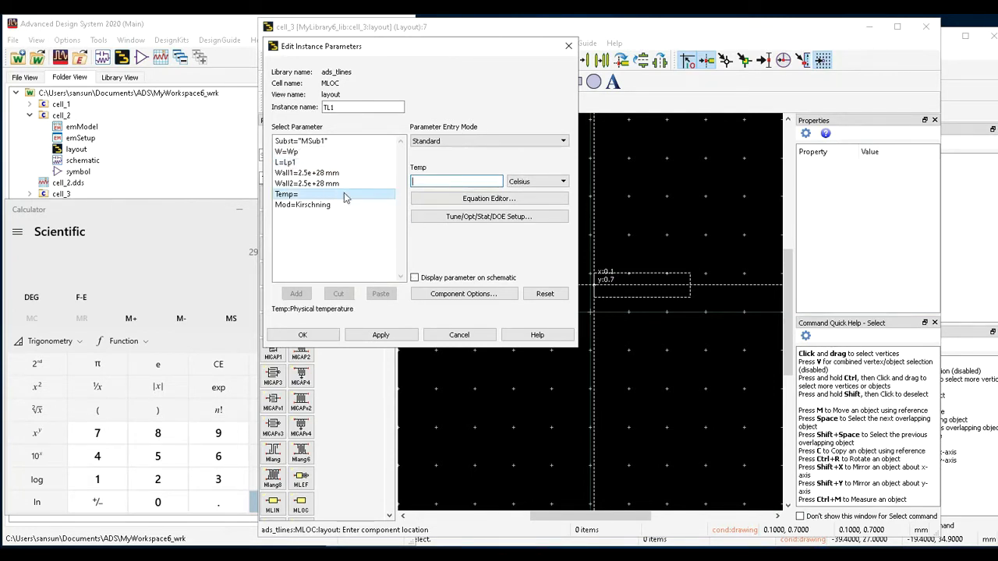
{"action": "left_click", "coordinate": [315, 336]}
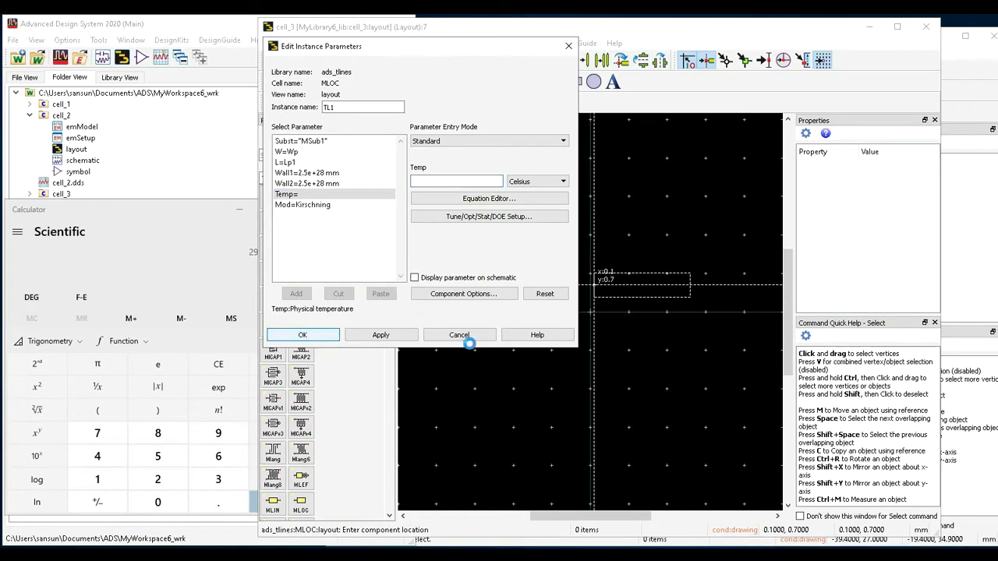
{"action": "left_click", "coordinate": [462, 335]}
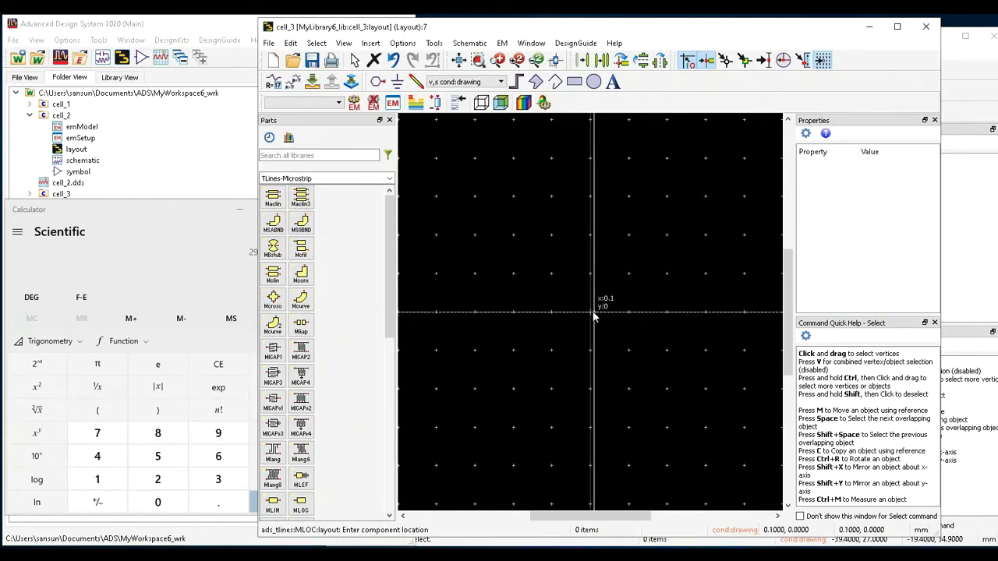
Place the MLOC patch section at the layout origin and finish the placement.
{"action": "left_click", "coordinate": [592, 314]}
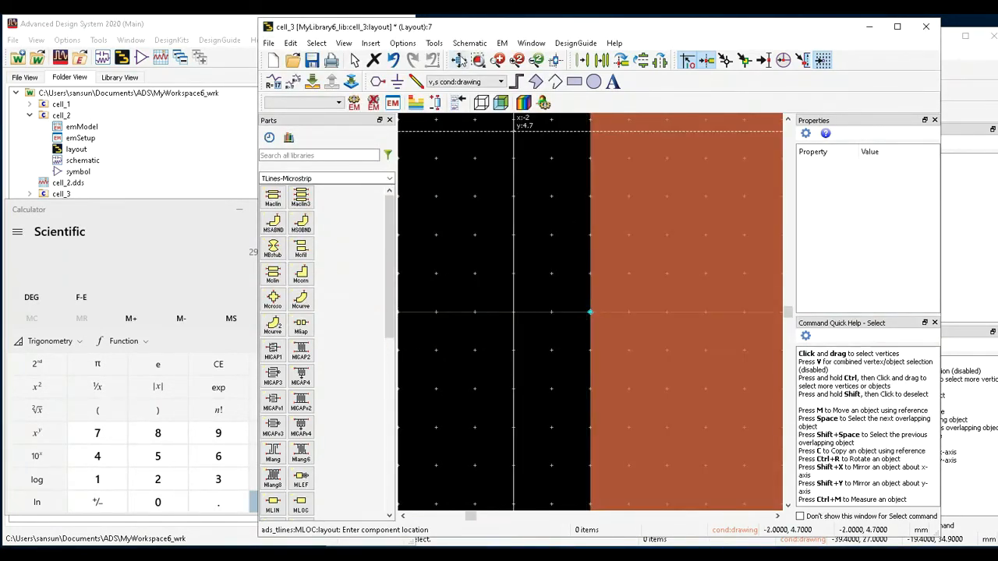
{"action": "left_click", "coordinate": [459, 60]}
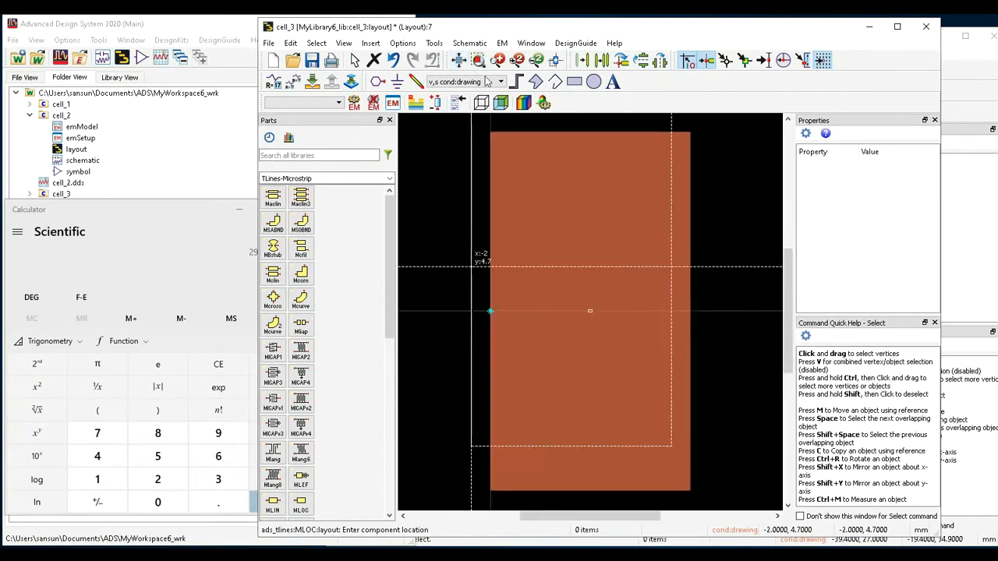
{"action": "left_click", "coordinate": [355, 60]}
{"action": "left_click_drag", "start_coordinate": [598, 518], "coordinate": [567, 517]}
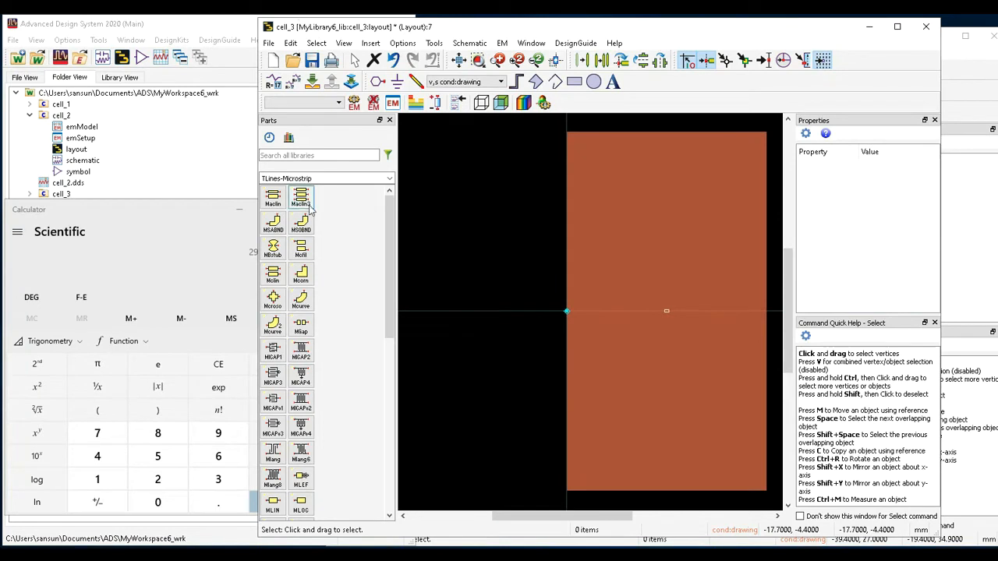
Add a subnetwork parameter d with default value 8.26 mm to the layout's EM component parameters, using the inset distance from the design slide.
{"action": "left_click", "coordinate": [503, 44]}
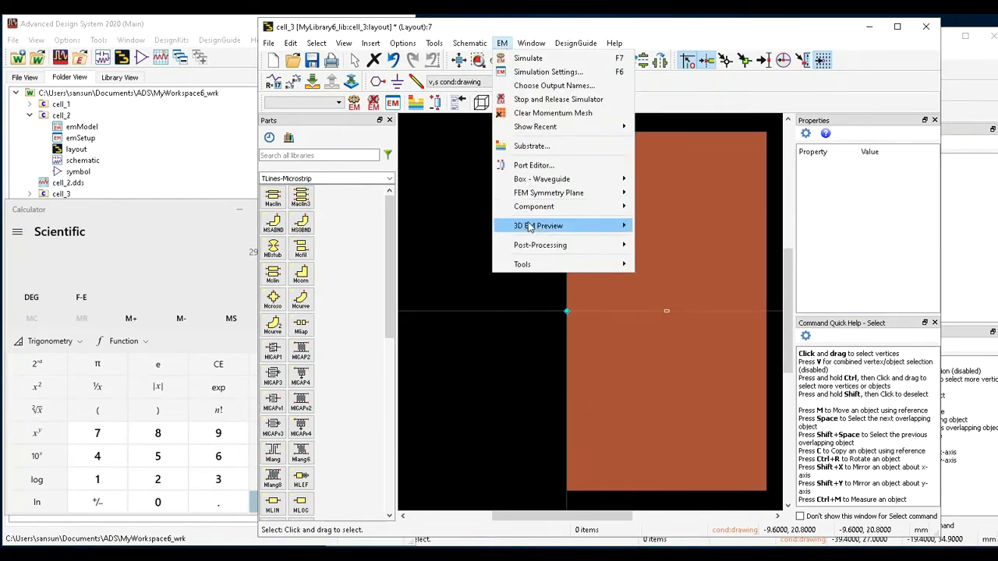
{"action": "mouse_move", "coordinate": [528, 212]}
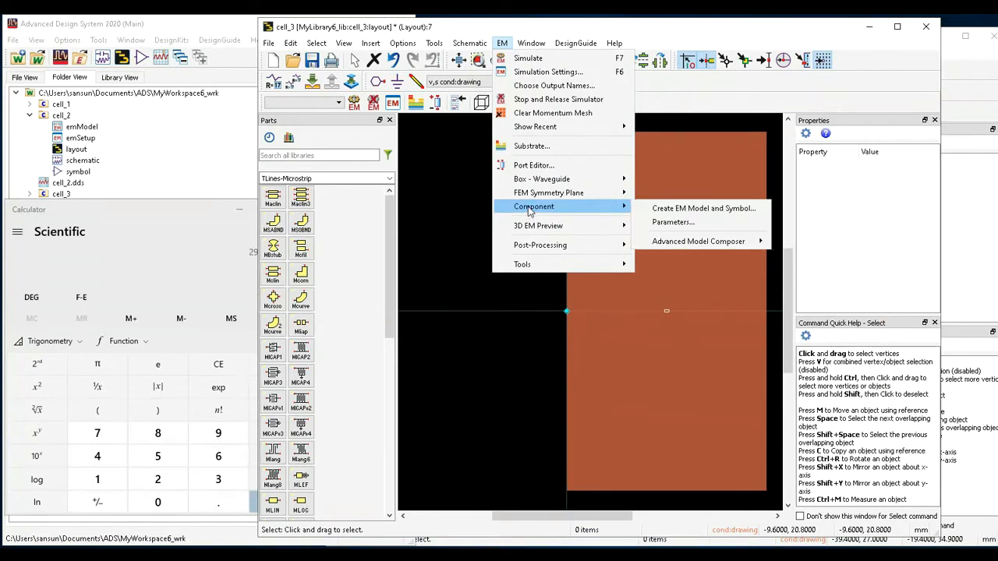
{"action": "left_click", "coordinate": [671, 221]}
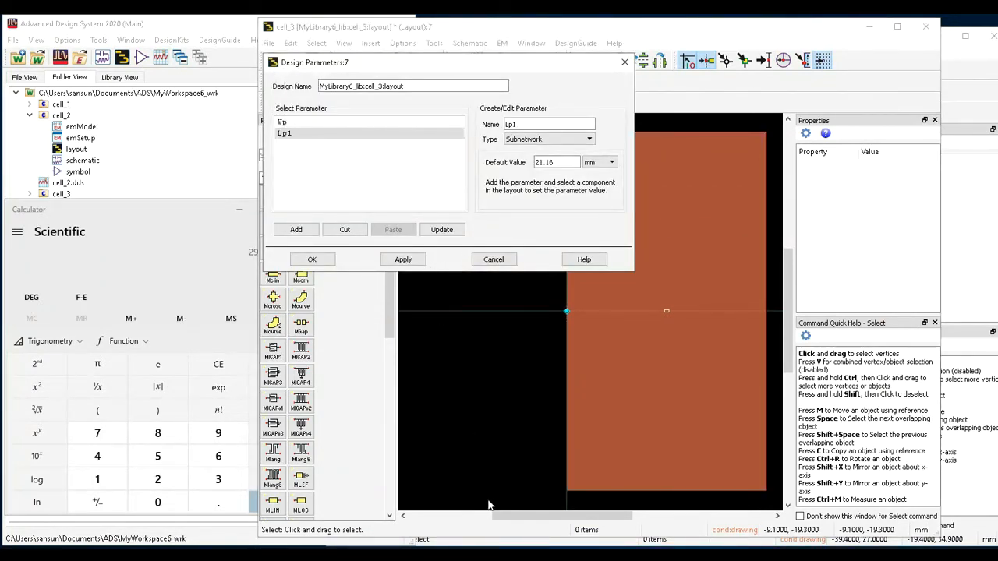
{"action": "left_click", "coordinate": [421, 555]}
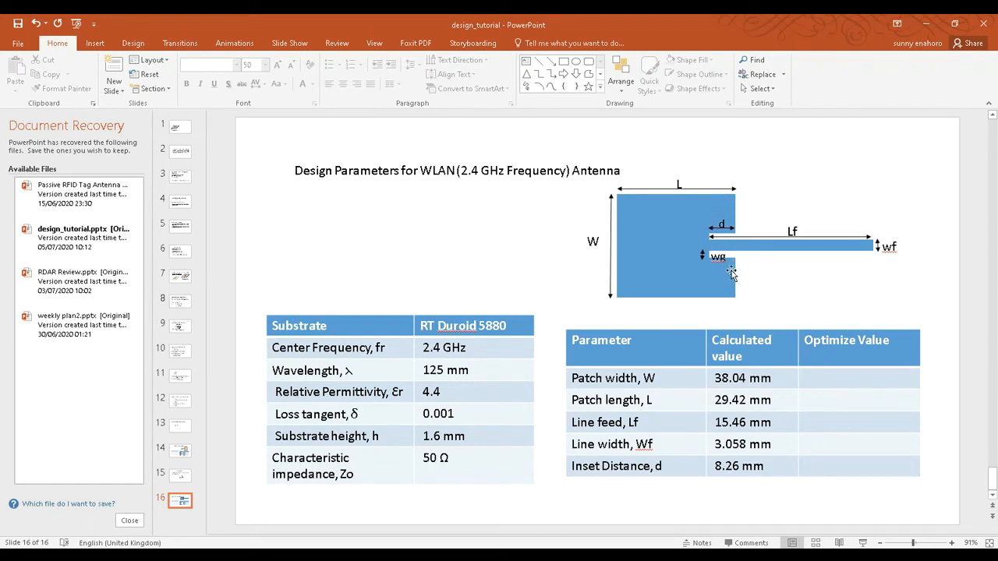
{"action": "left_click", "coordinate": [927, 26]}
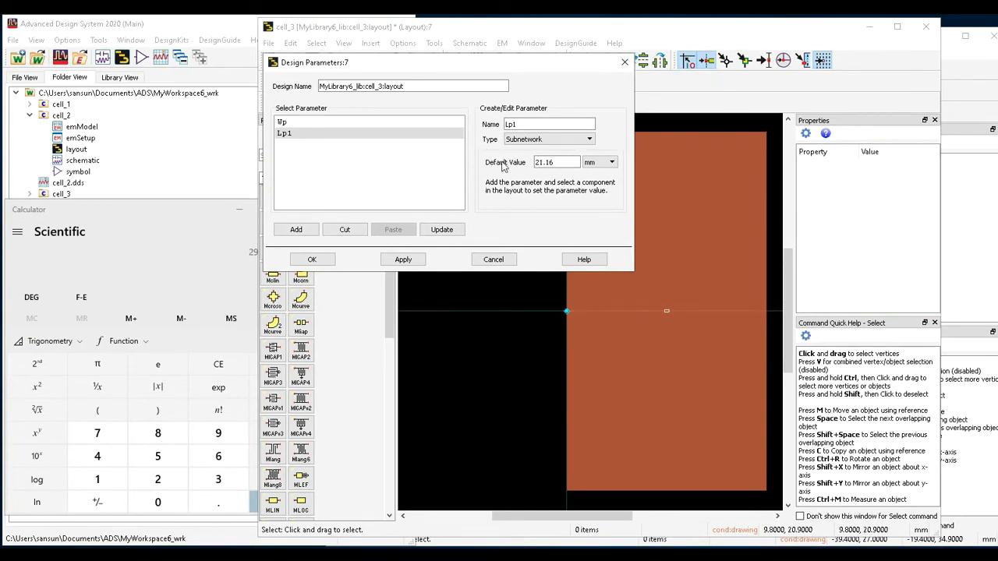
{"action": "left_click", "coordinate": [515, 124]}
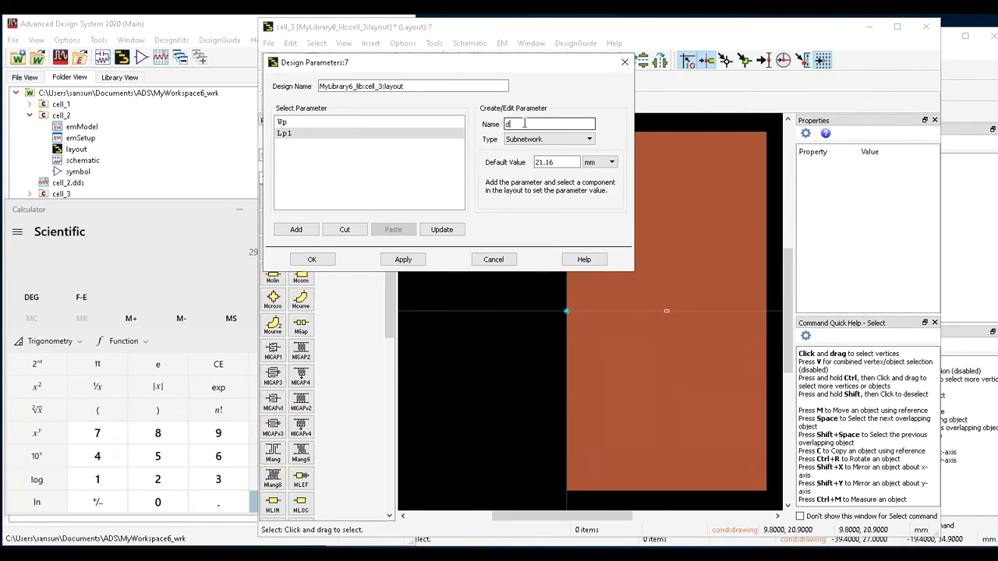
{"action": "double_click", "coordinate": [546, 163]}
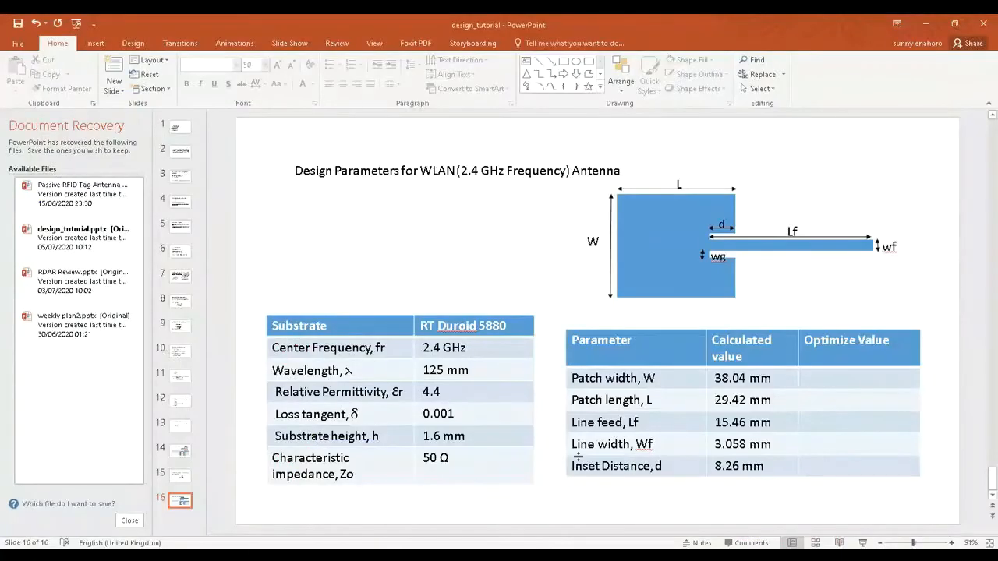
{"action": "left_click", "coordinate": [926, 25]}
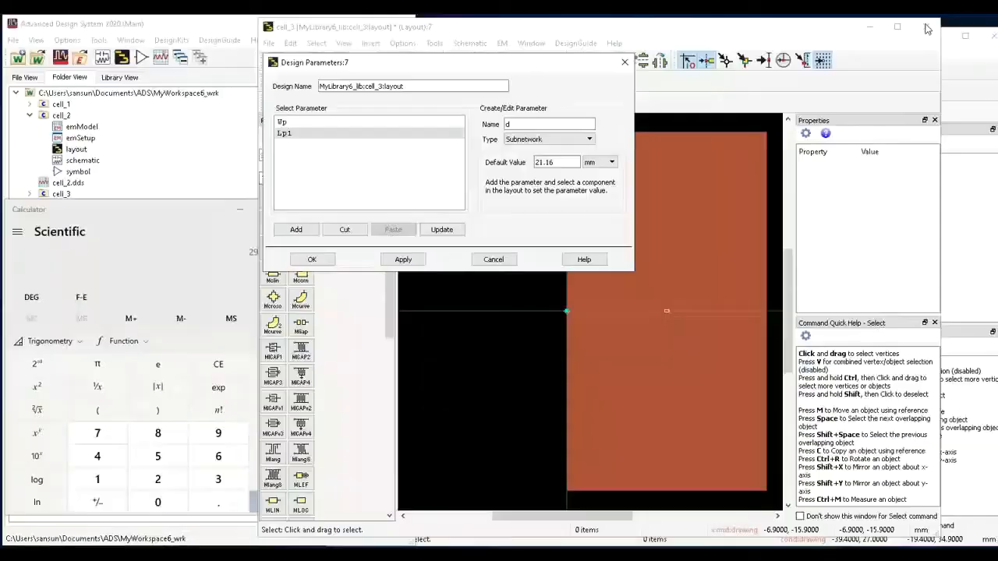
{"action": "type", "text": "8.26"}
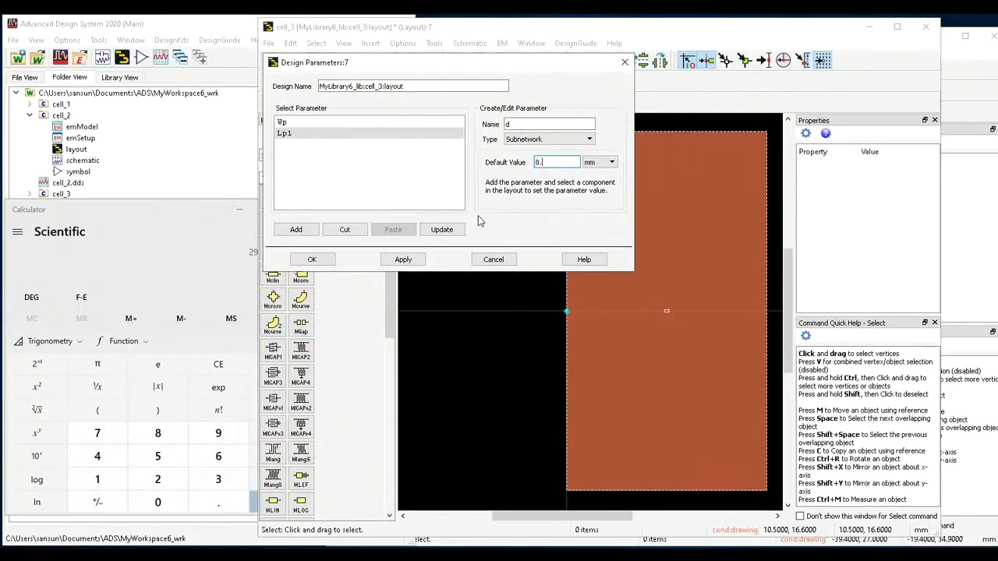
{"action": "left_click", "coordinate": [297, 230]}
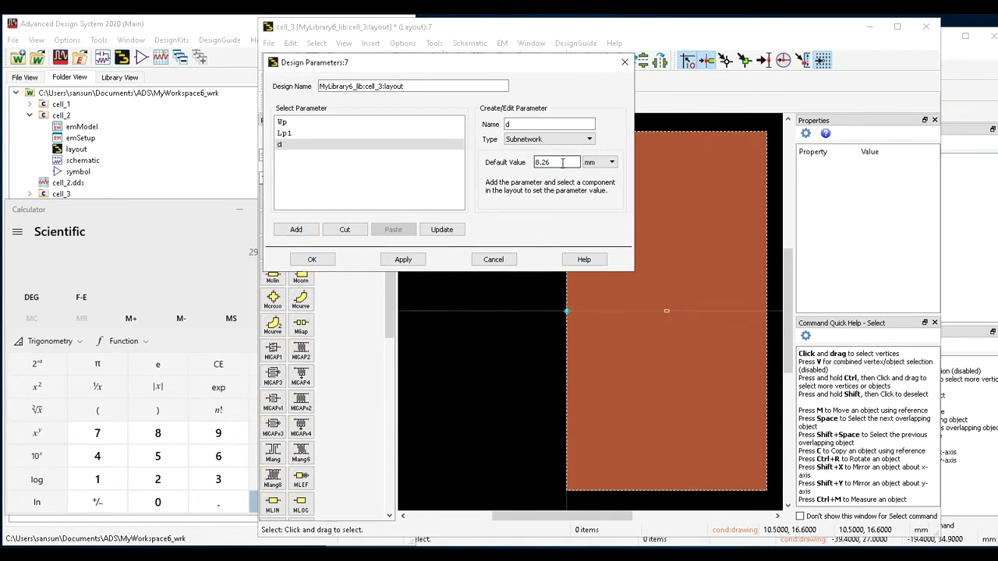
Add a subnetwork parameter Lf with the slide's line feed value of 15.46 mm as default, and accept the design parameters.
{"action": "left_click_drag", "start_coordinate": [526, 124], "coordinate": [470, 124]}
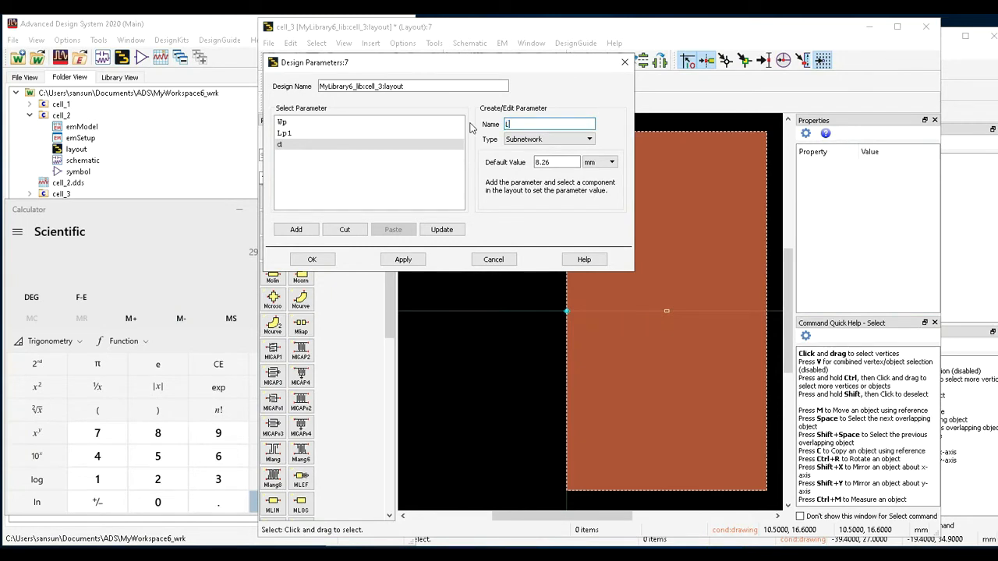
{"action": "double_click", "coordinate": [561, 162]}
{"action": "key", "text": "alt+Tab"}
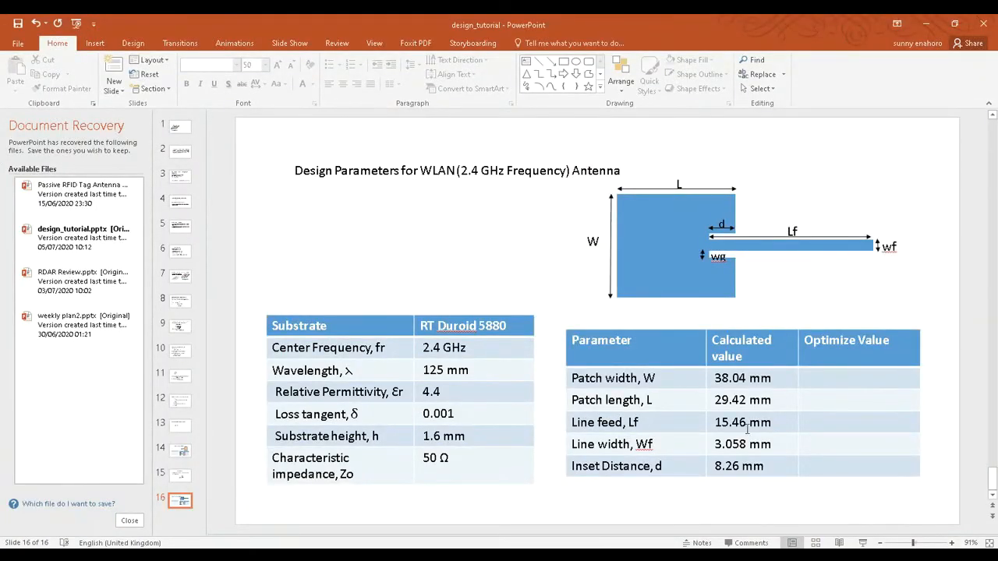
{"action": "left_click", "coordinate": [926, 23]}
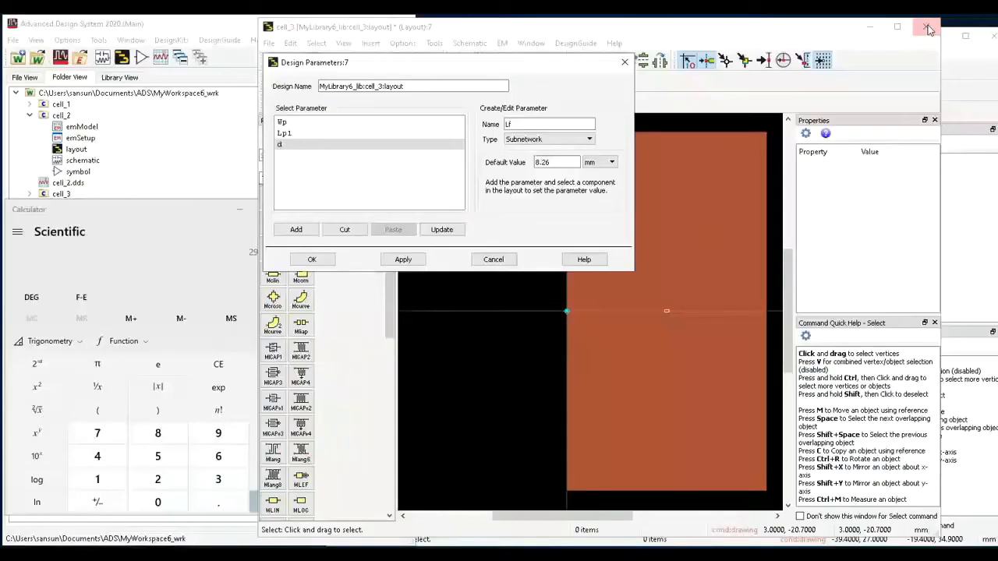
{"action": "type", "text": "15"}
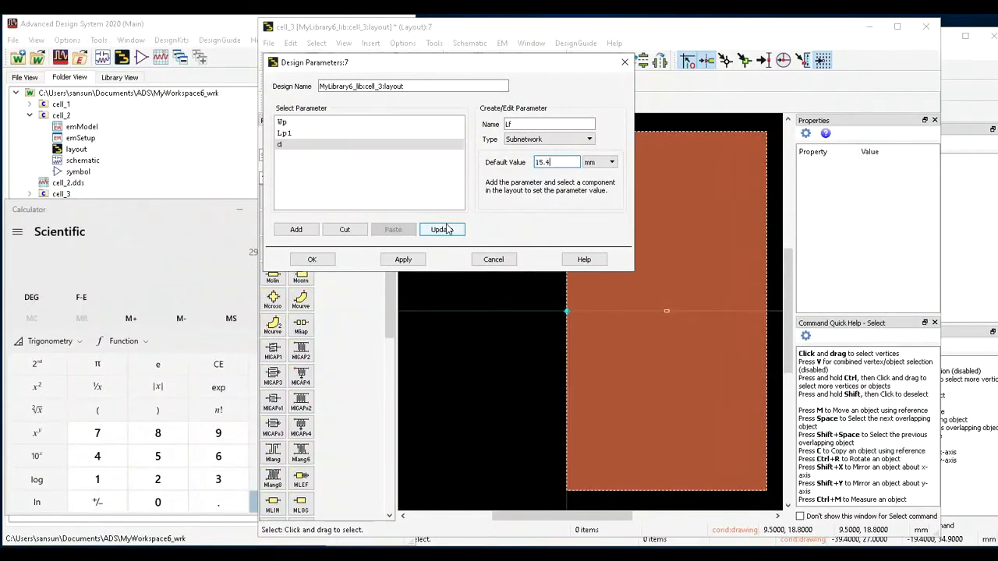
{"action": "left_click", "coordinate": [297, 230]}
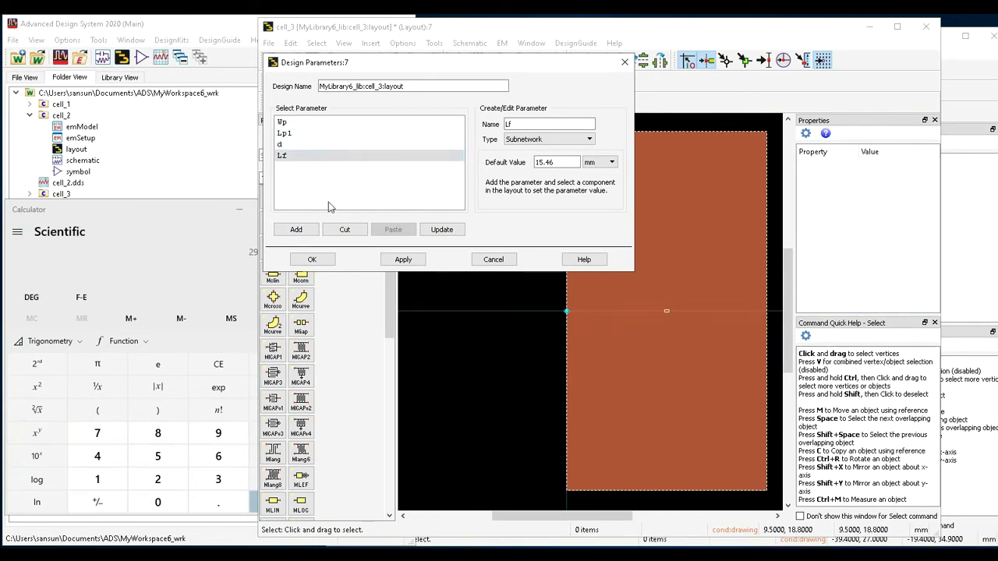
{"action": "left_click", "coordinate": [321, 260]}
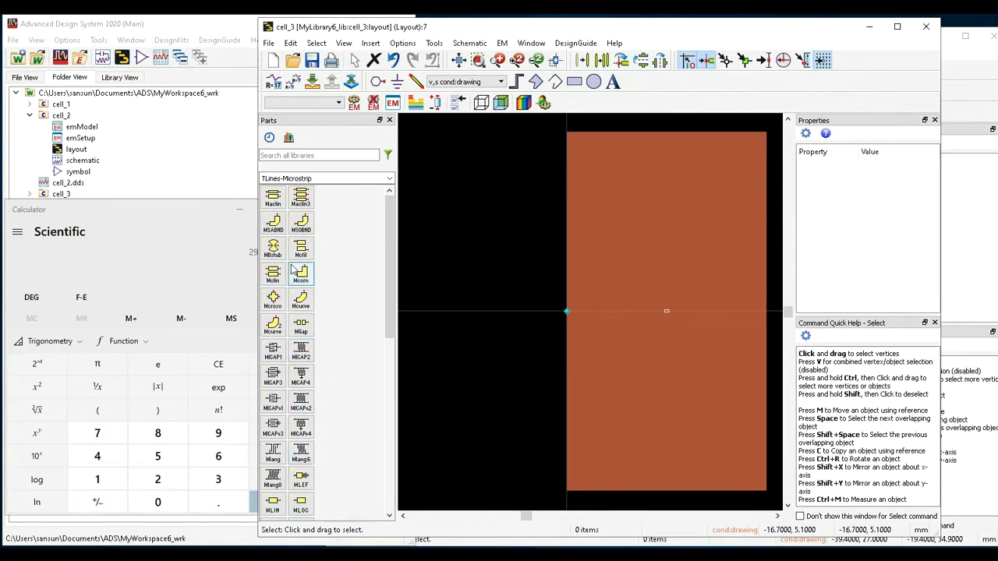
Start inserting a MACLIN3 microstrip component, setting conductor width W2 to 3.058 mm and conductor length L to the parameter Lf.
{"action": "left_click", "coordinate": [304, 202]}
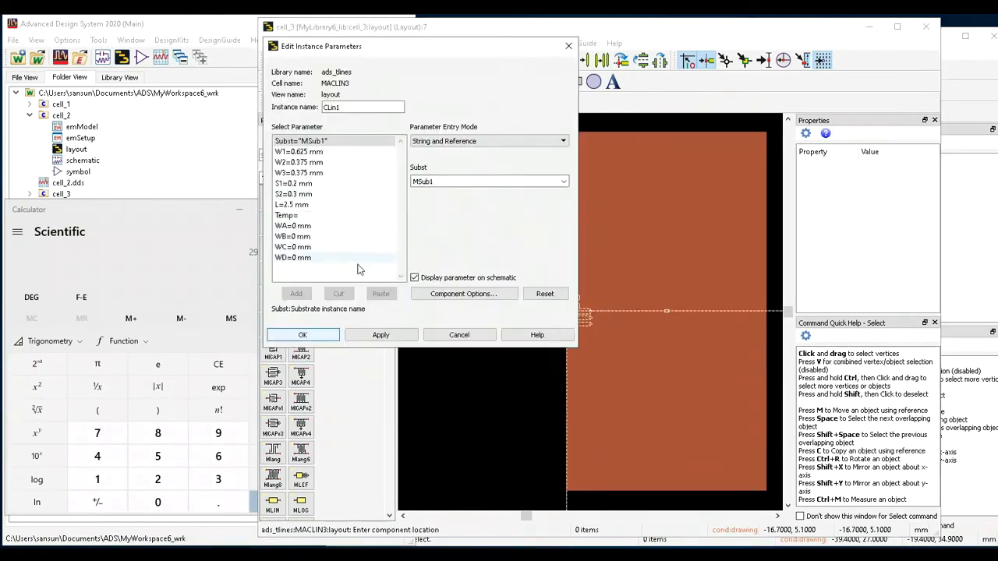
{"action": "left_click", "coordinate": [300, 152]}
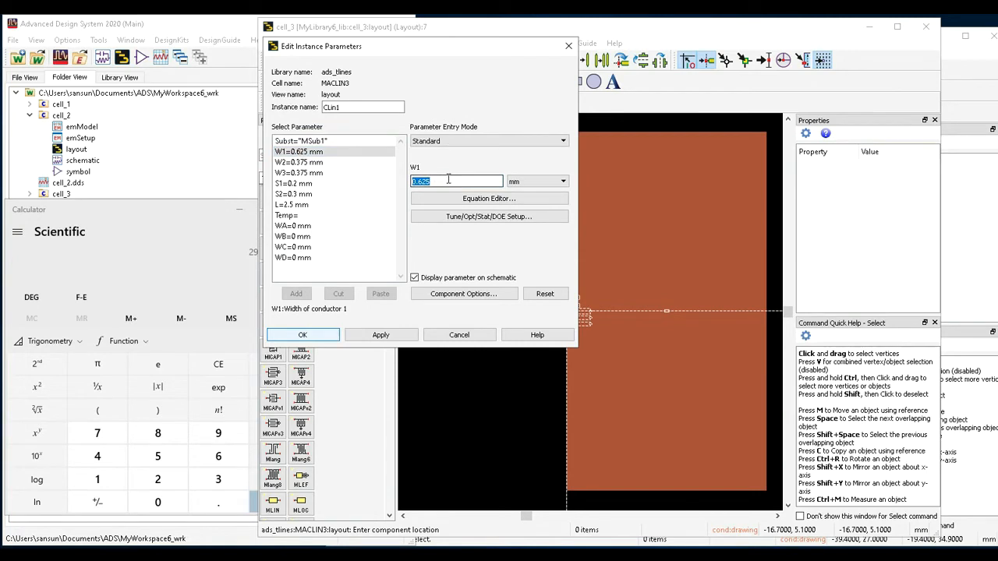
{"action": "left_click", "coordinate": [297, 162]}
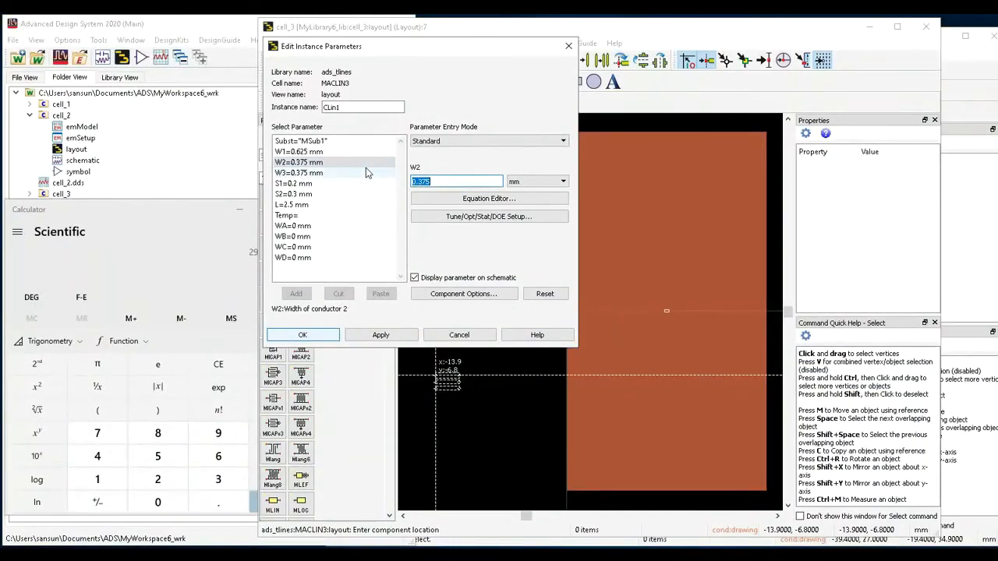
{"action": "type", "text": "3.058"}
{"action": "left_click", "coordinate": [293, 204]}
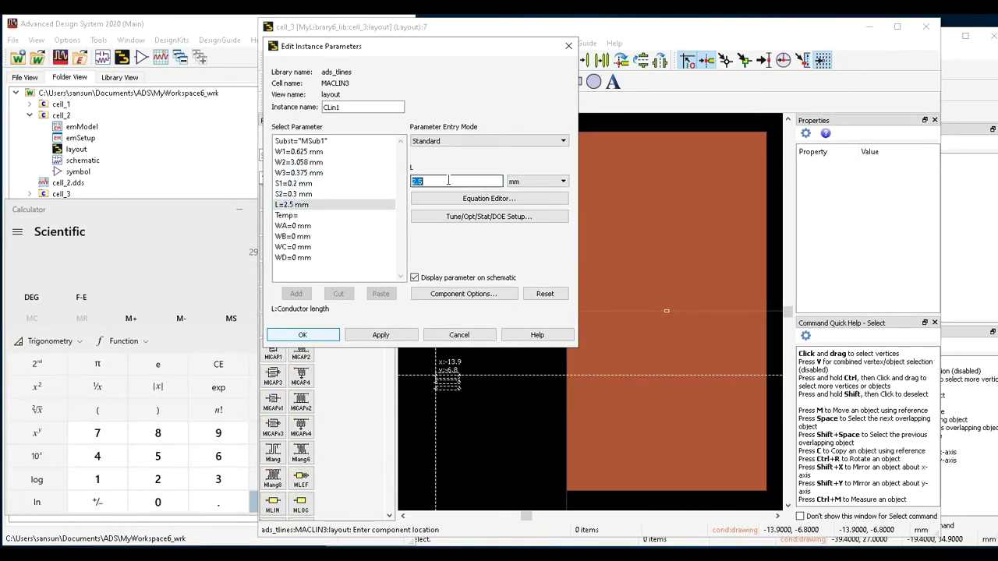
{"action": "type", "text": "Lf"}
Review the layout's EM component parameters while keeping the MACLIN3 instance parameters open.
{"action": "left_click_drag", "start_coordinate": [515, 49], "coordinate": [459, 63]}
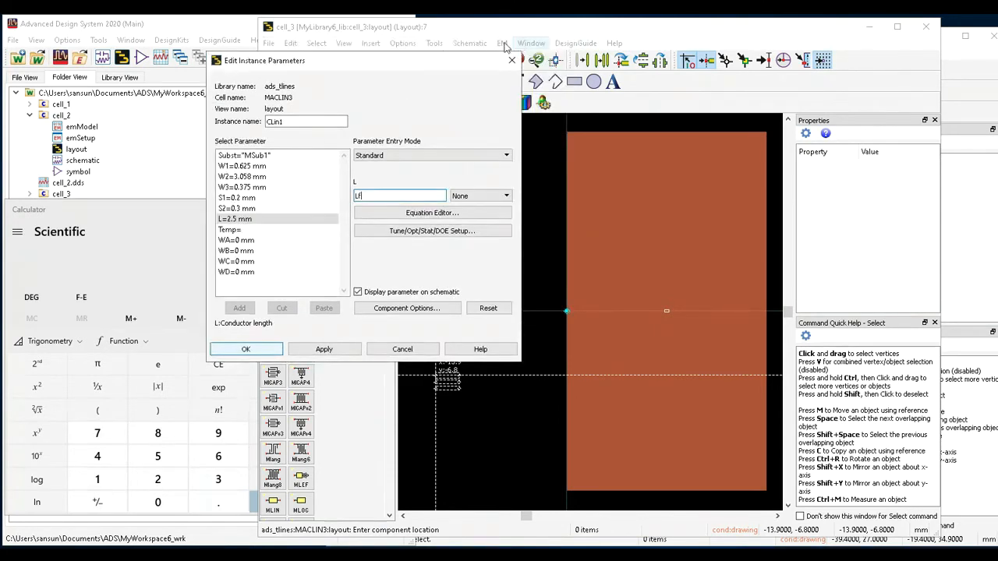
{"action": "left_click", "coordinate": [502, 43]}
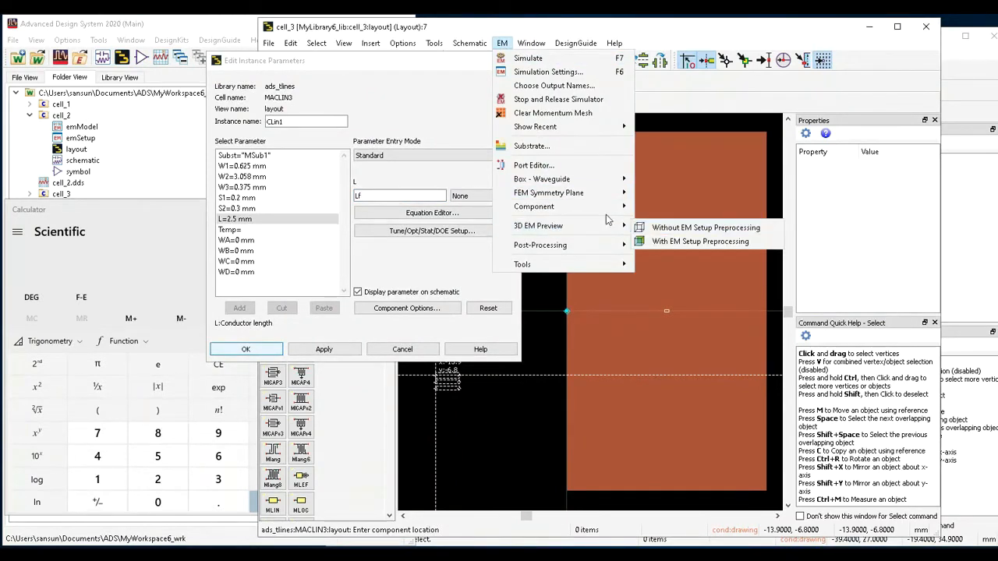
{"action": "mouse_move", "coordinate": [616, 206]}
{"action": "left_click", "coordinate": [683, 223]}
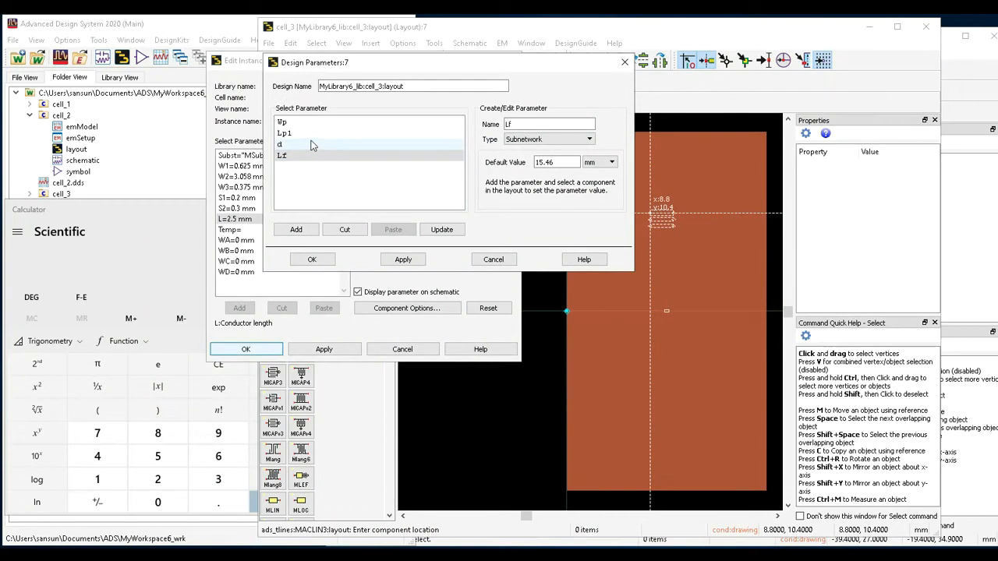
{"action": "left_click", "coordinate": [624, 63]}
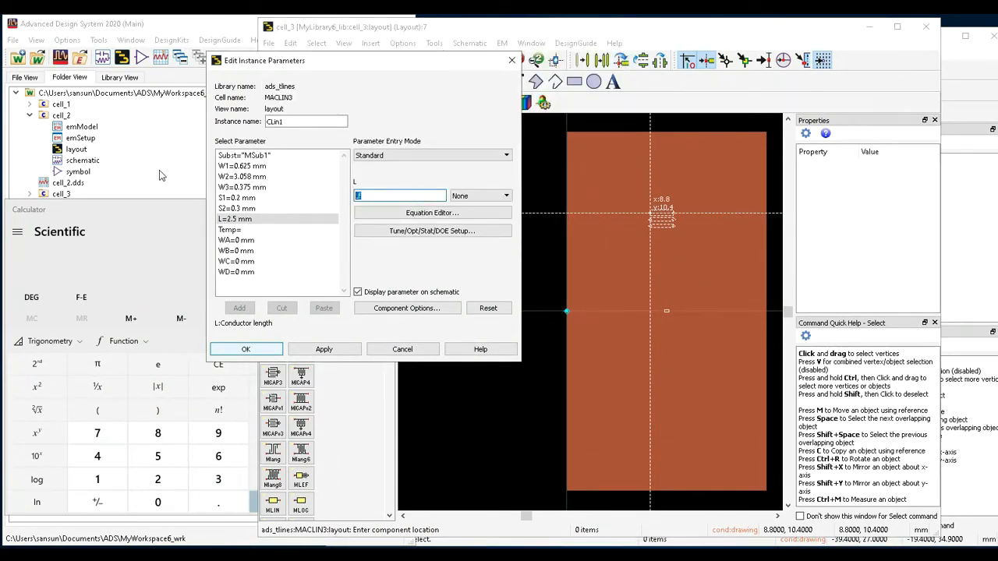
Select the MACLIN3 conductor width W1 for editing and switch to the calculator over the design parameters slide.
{"action": "left_click", "coordinate": [241, 166]}
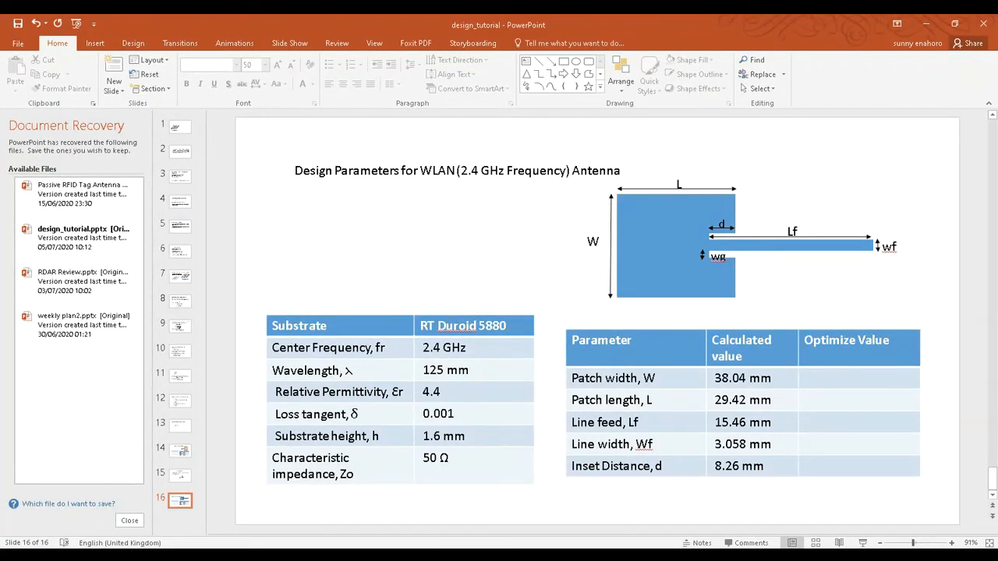
{"action": "key", "text": "alt+Tab"}
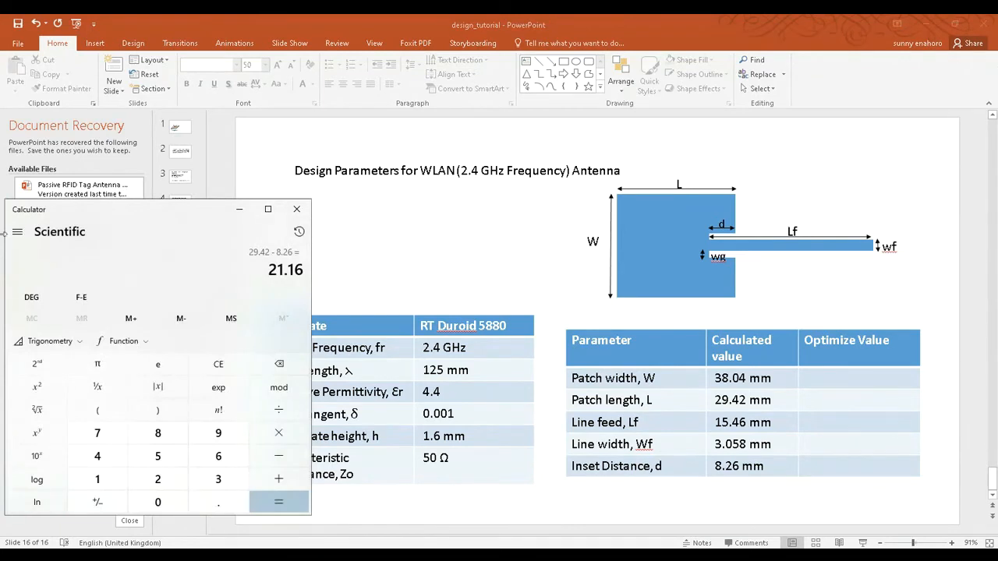
{"action": "left_click", "coordinate": [219, 364]}
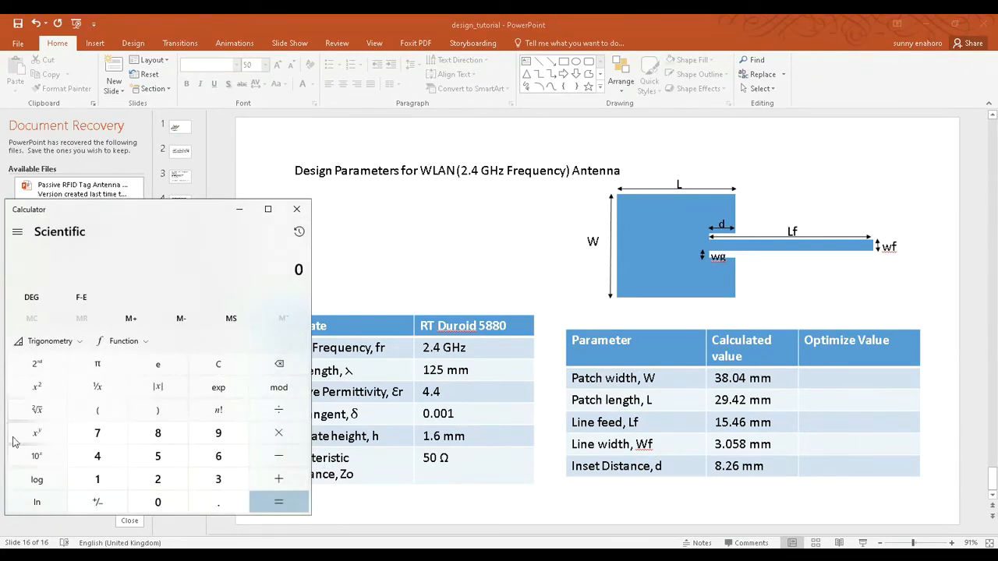
{"action": "left_click", "coordinate": [158, 479]}
{"action": "left_click", "coordinate": [220, 435]}
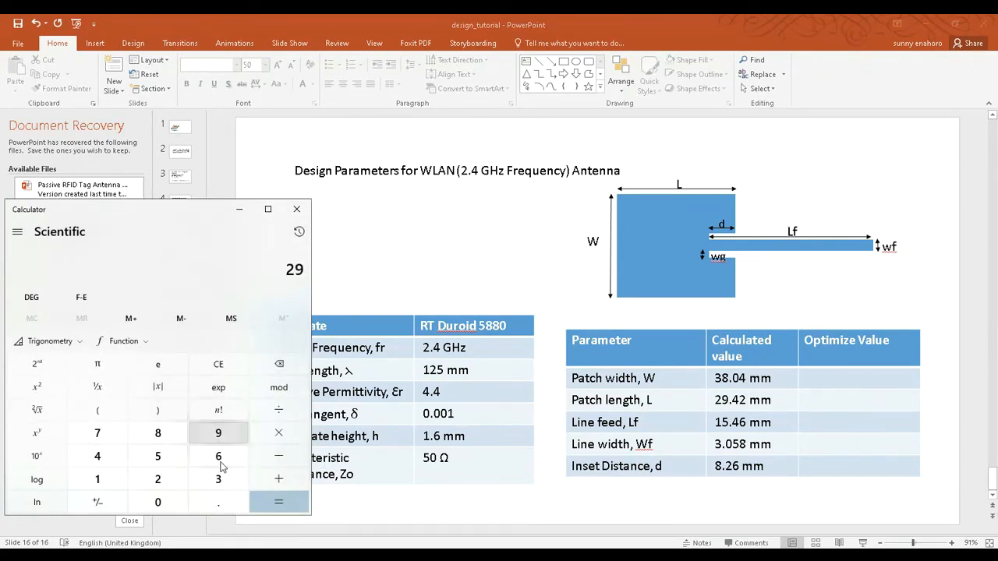
{"action": "left_click", "coordinate": [219, 503]}
{"action": "left_click", "coordinate": [98, 457]}
{"action": "left_click", "coordinate": [156, 479]}
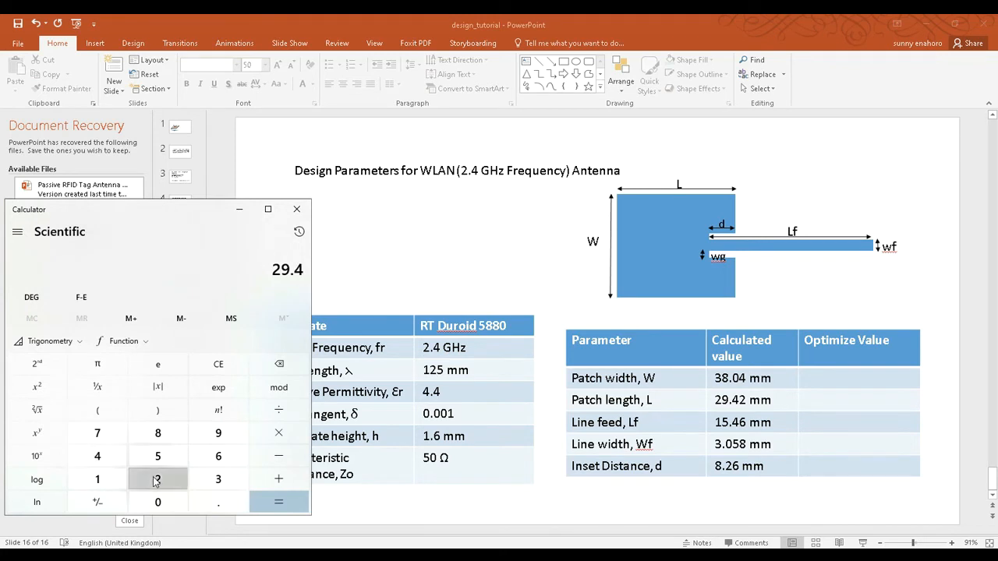
{"action": "left_click", "coordinate": [276, 366]}
{"action": "left_click", "coordinate": [277, 366]}
{"action": "left_click", "coordinate": [277, 366]}
{"action": "left_click", "coordinate": [276, 366]}
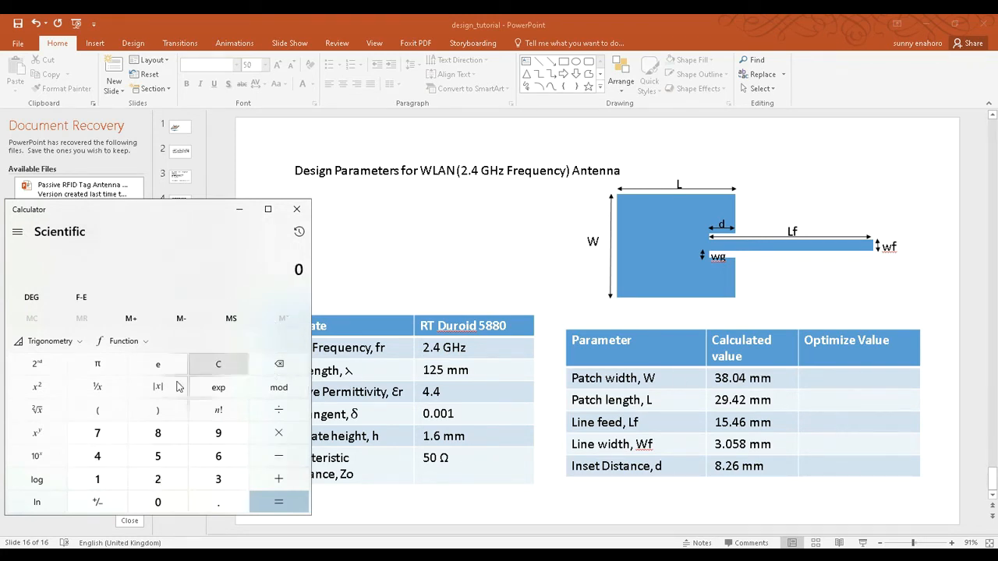
Calculate two fifths of the patch width as 38.04 ÷ 5 × 2, and return to the MACLIN3 instance parameters.
{"action": "left_click", "coordinate": [217, 478]}
{"action": "left_click", "coordinate": [157, 437]}
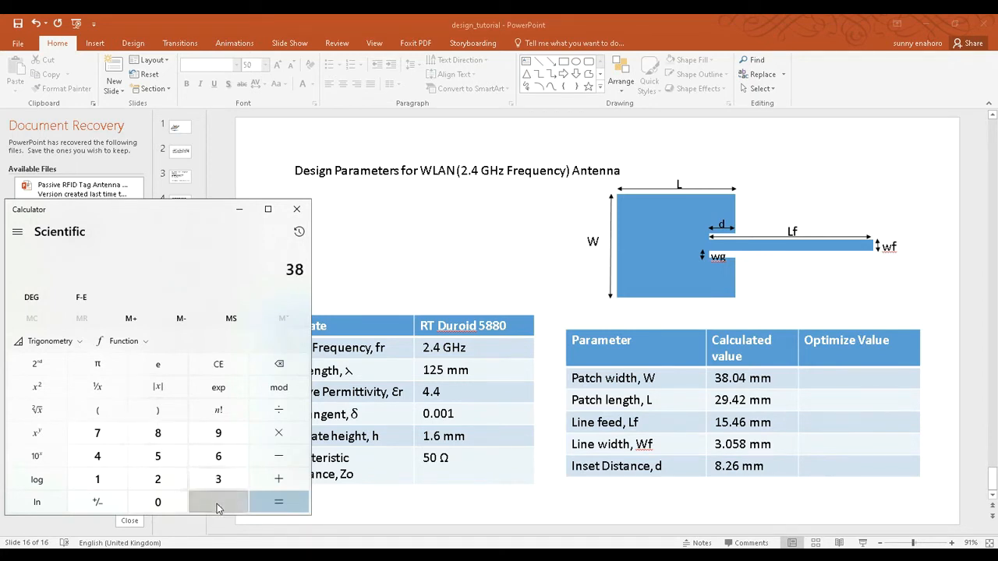
{"action": "left_click", "coordinate": [217, 505]}
{"action": "left_click", "coordinate": [156, 503]}
{"action": "left_click", "coordinate": [95, 456]}
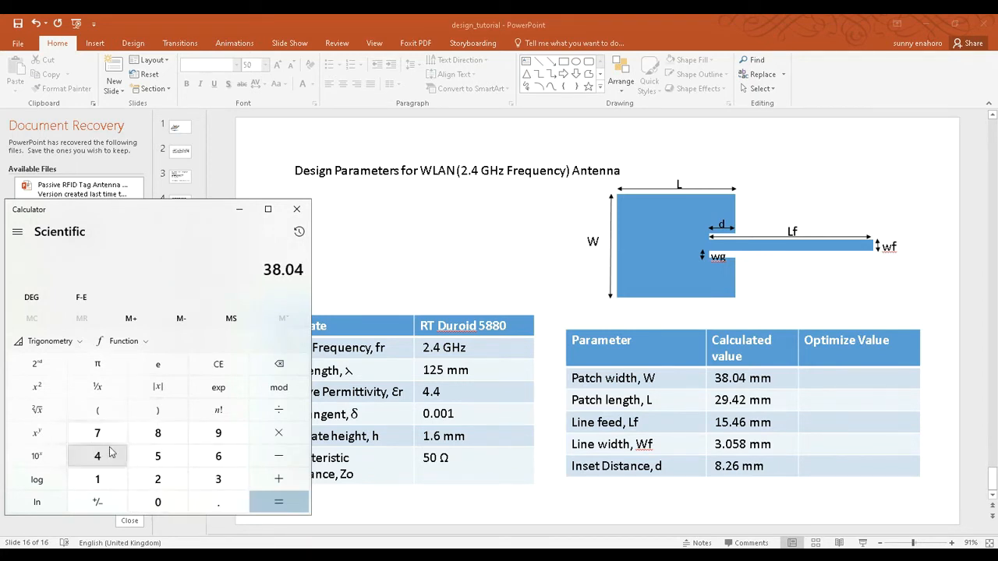
{"action": "left_click", "coordinate": [279, 410]}
{"action": "left_click", "coordinate": [157, 456]}
{"action": "left_click", "coordinate": [280, 505]}
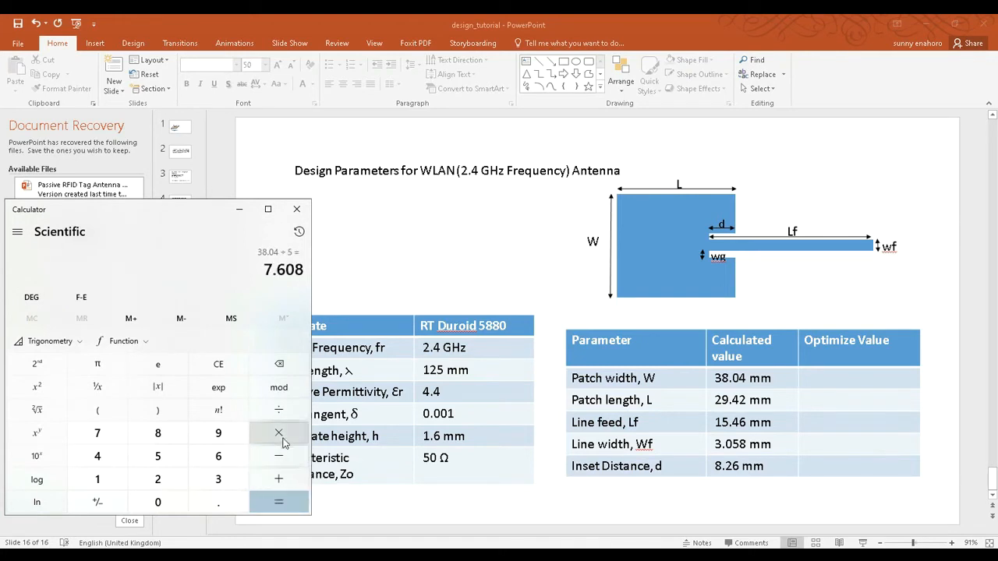
{"action": "left_click", "coordinate": [279, 433]}
{"action": "left_click", "coordinate": [158, 478]}
{"action": "left_click", "coordinate": [281, 500]}
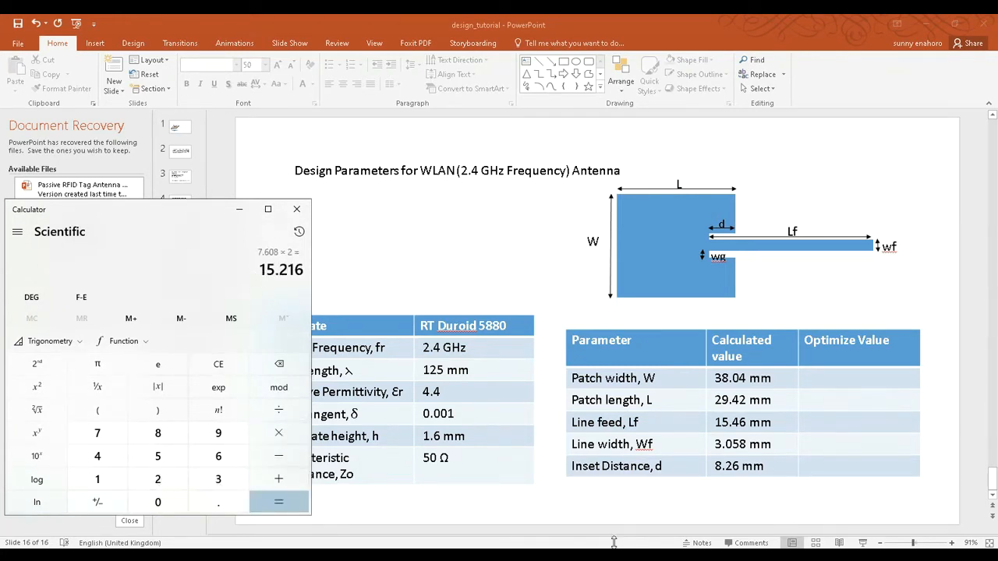
{"action": "left_click", "coordinate": [931, 25]}
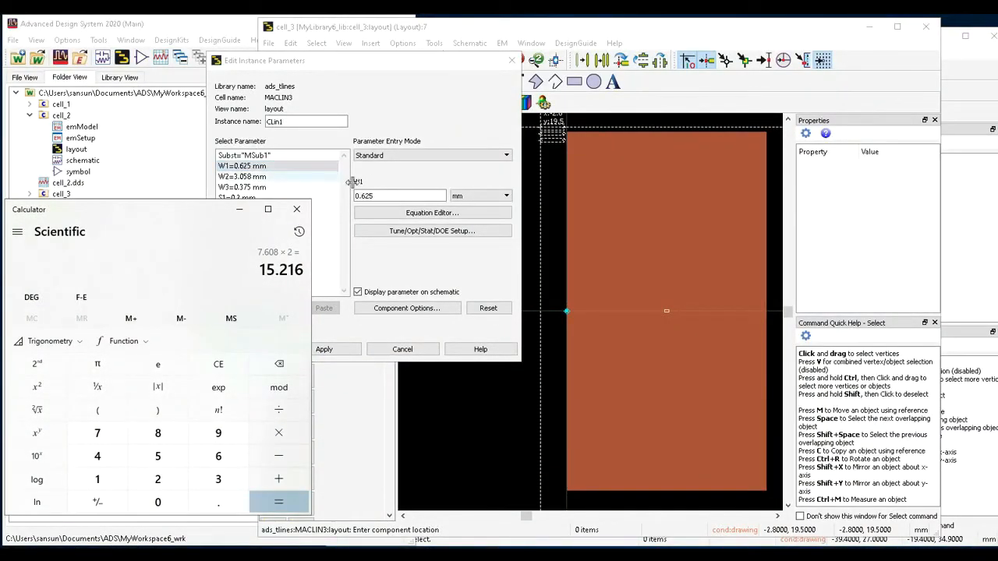
Set the MACLIN3 conductor widths W1 and W3 to 15.216 mm.
{"action": "left_click", "coordinate": [318, 204]}
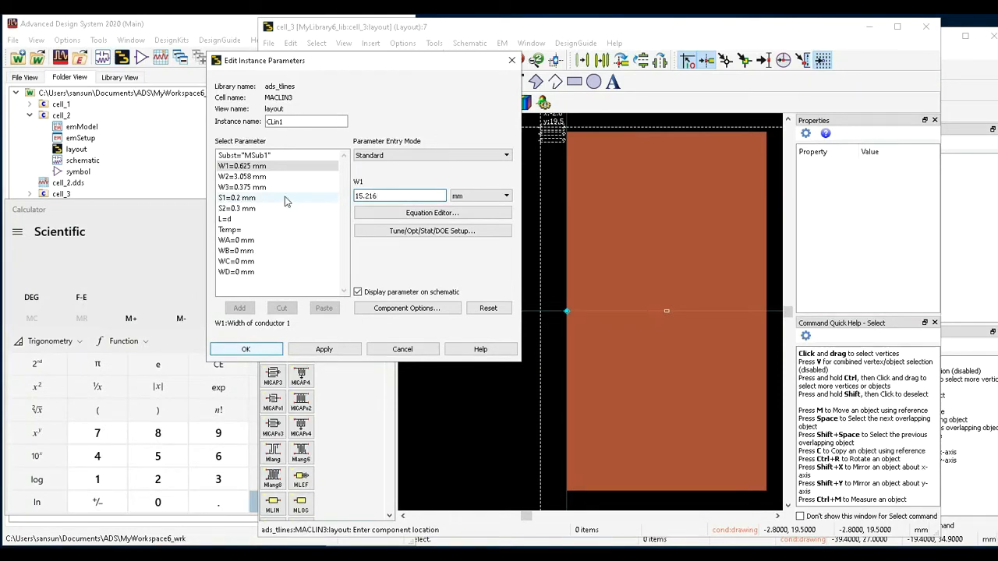
{"action": "left_click", "coordinate": [235, 187]}
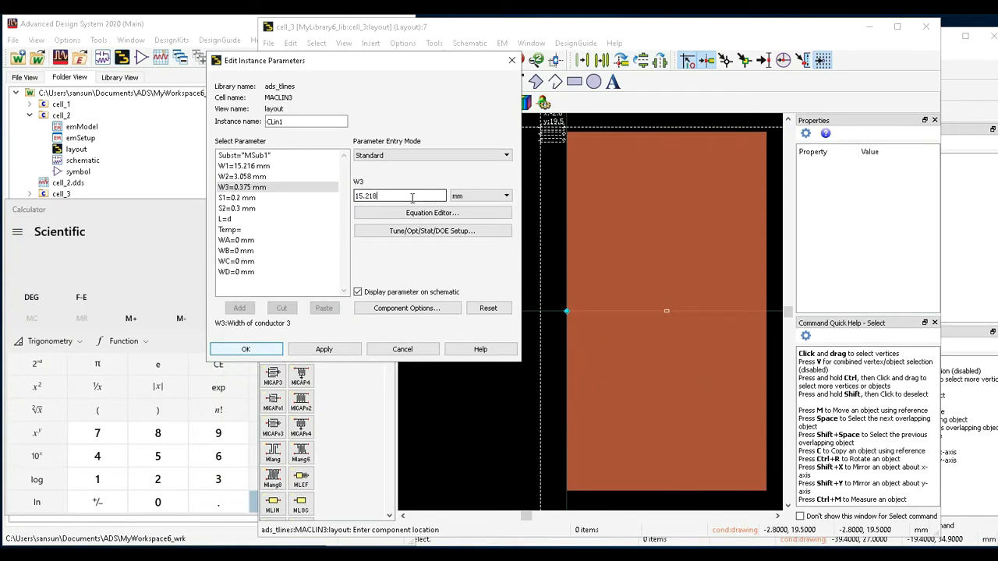
{"action": "left_click", "coordinate": [390, 196]}
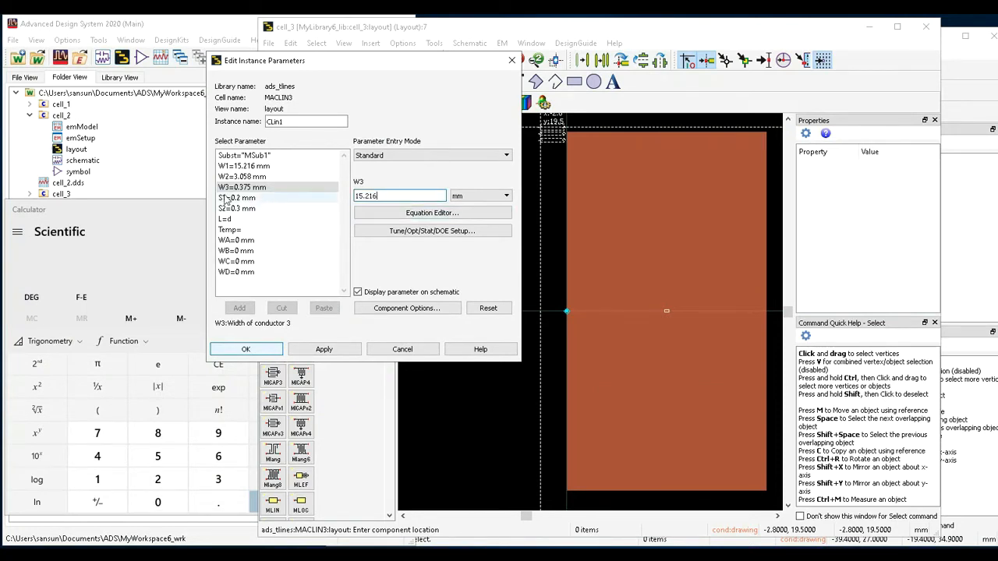
Select the MACLIN3 spacing S1 for editing, switch to the calculator and divide 15.216 by 2.
{"action": "left_click", "coordinate": [242, 198]}
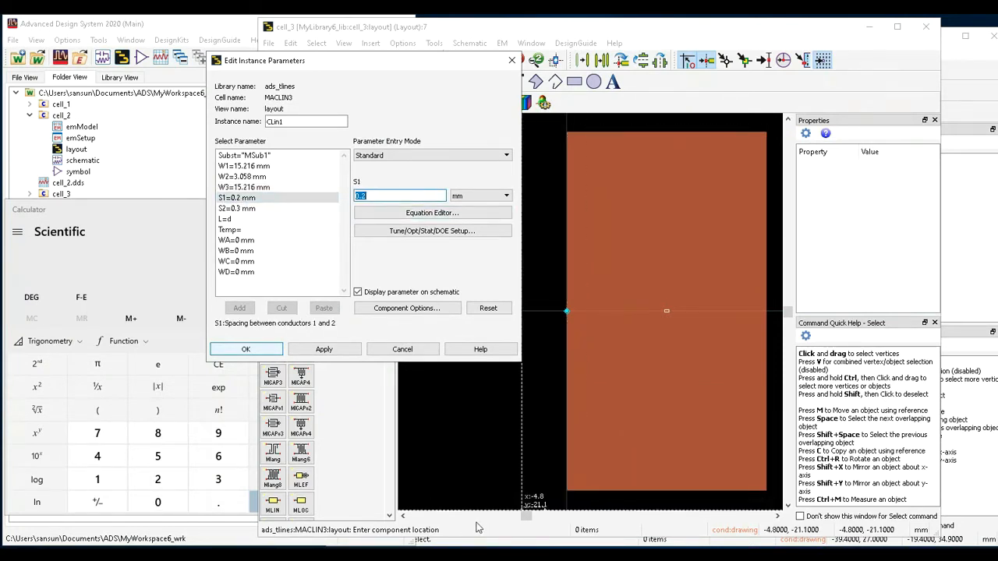
{"action": "mouse_move", "coordinate": [547, 555]}
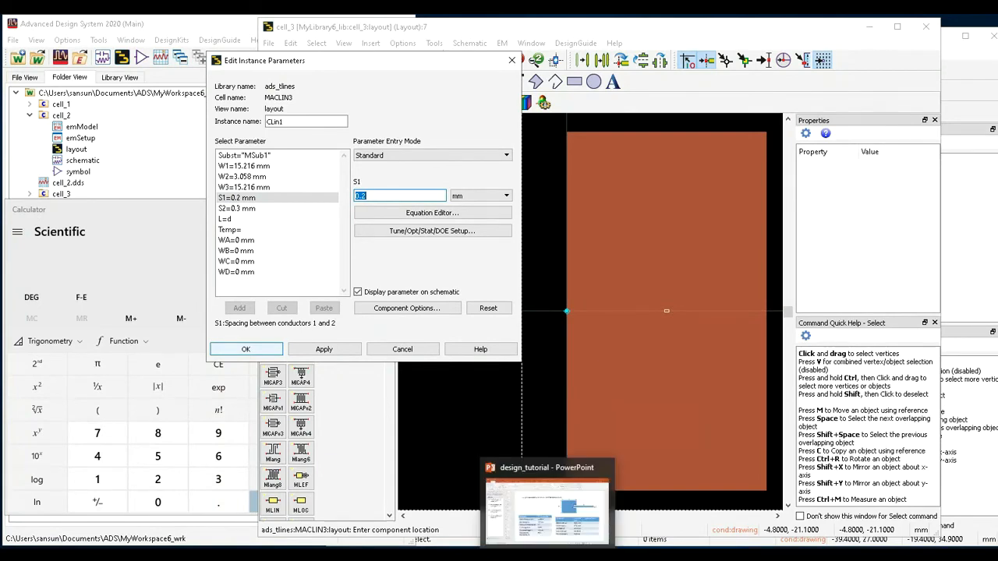
{"action": "left_click", "coordinate": [668, 555]}
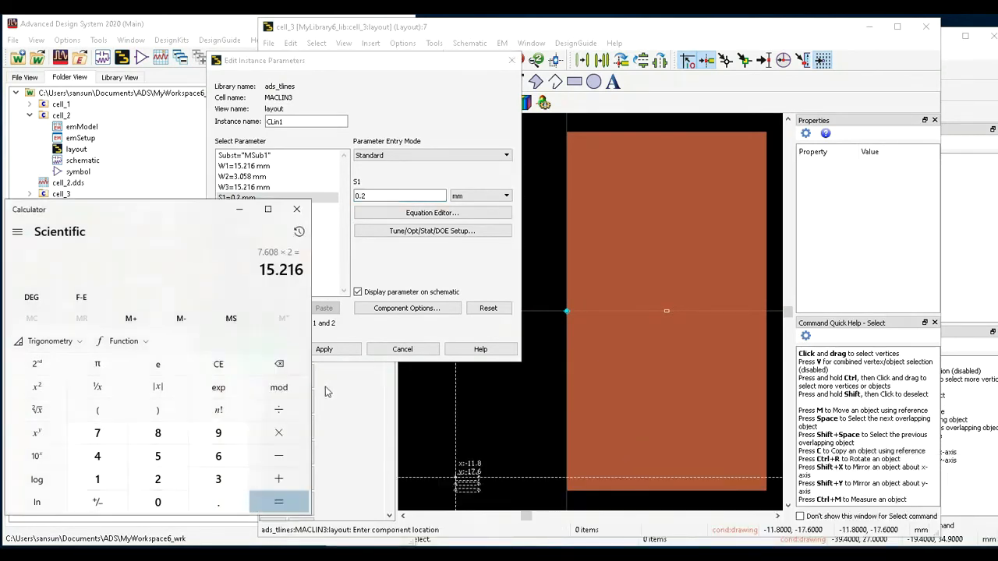
{"action": "left_click", "coordinate": [278, 418]}
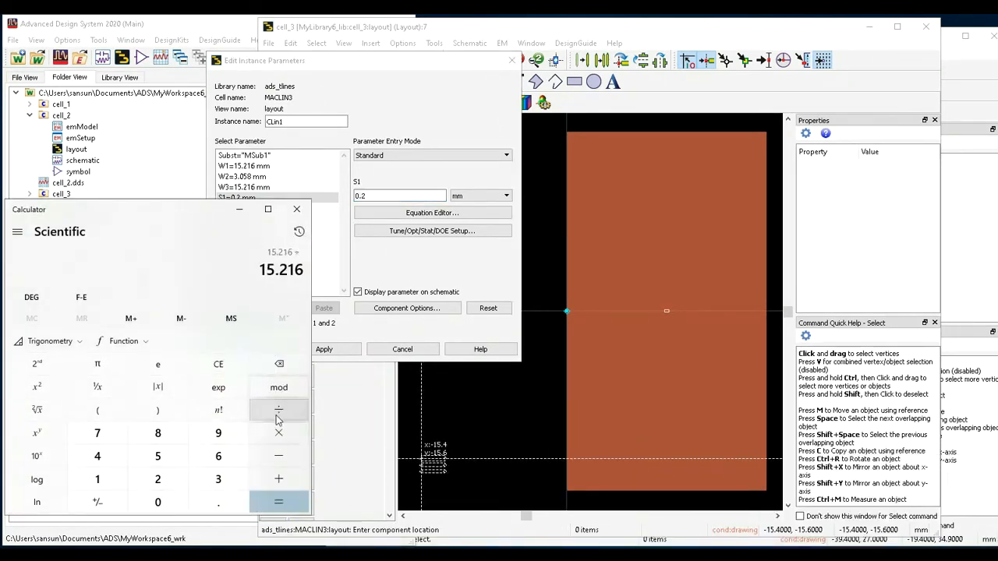
{"action": "left_click", "coordinate": [158, 479]}
{"action": "left_click", "coordinate": [278, 503]}
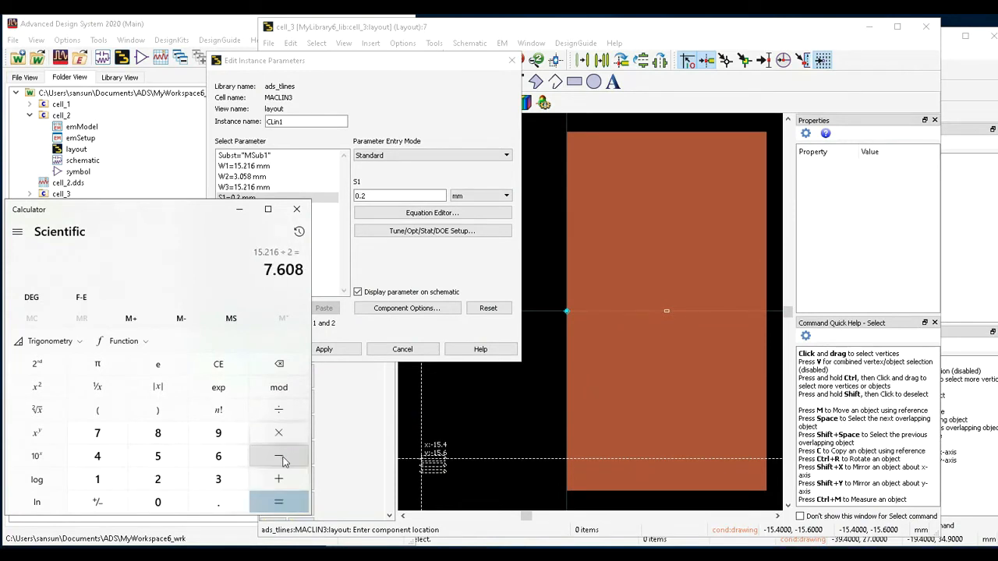
Subtract the 3.058 mm feed width from the calculator result and divide the remainder by 2.
{"action": "left_click", "coordinate": [279, 457]}
{"action": "left_click", "coordinate": [218, 479]}
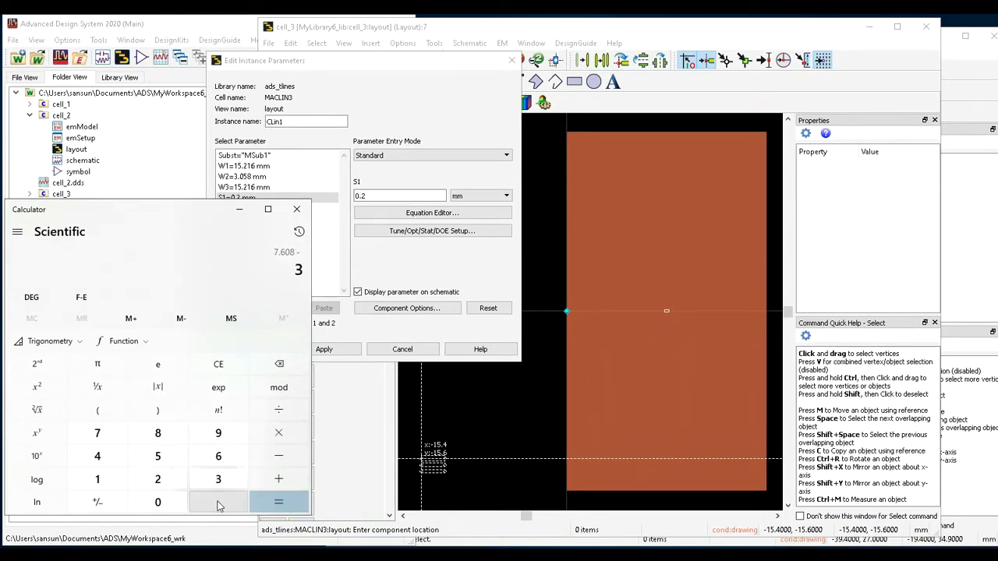
{"action": "left_click", "coordinate": [219, 502]}
{"action": "left_click", "coordinate": [157, 502]}
{"action": "left_click", "coordinate": [158, 456]}
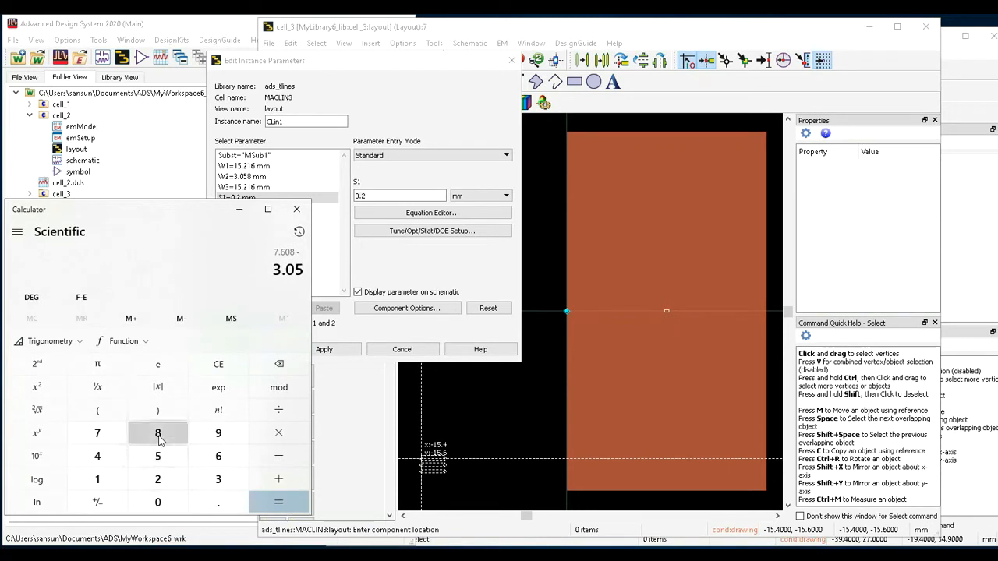
{"action": "left_click", "coordinate": [157, 433]}
{"action": "left_click", "coordinate": [278, 502]}
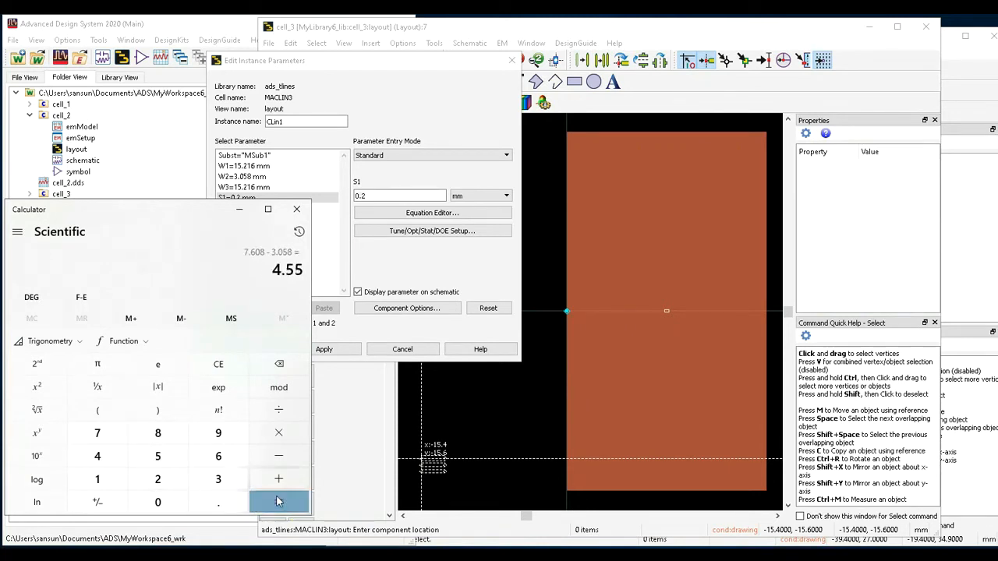
{"action": "left_click", "coordinate": [278, 410]}
{"action": "left_click", "coordinate": [158, 479]}
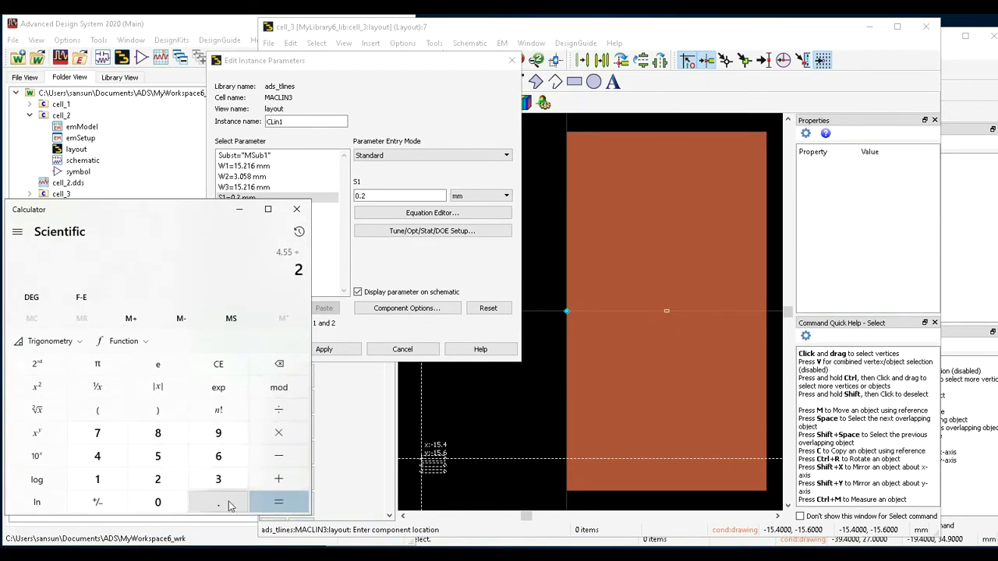
{"action": "left_click", "coordinate": [278, 502]}
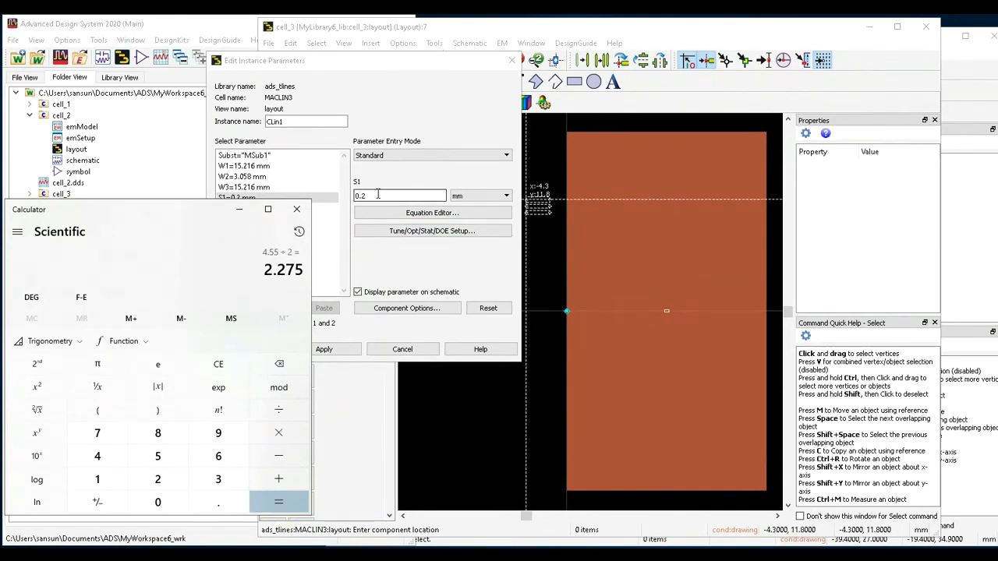
Set the MACLIN3 spacings S1 and S2 to 2.275 mm and accept the instance parameters, keeping L as d.
{"action": "left_click", "coordinate": [242, 176]}
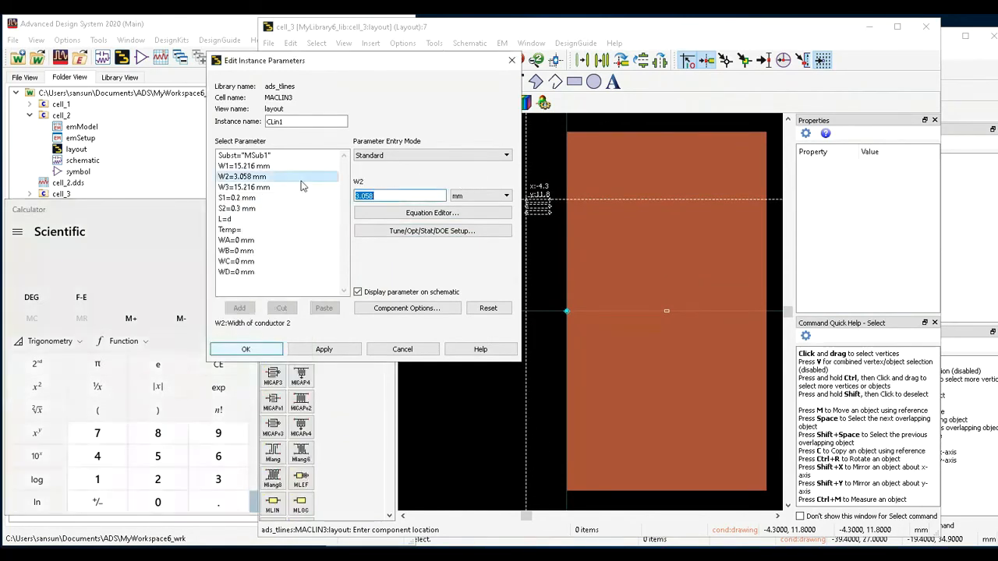
{"action": "left_click", "coordinate": [237, 198]}
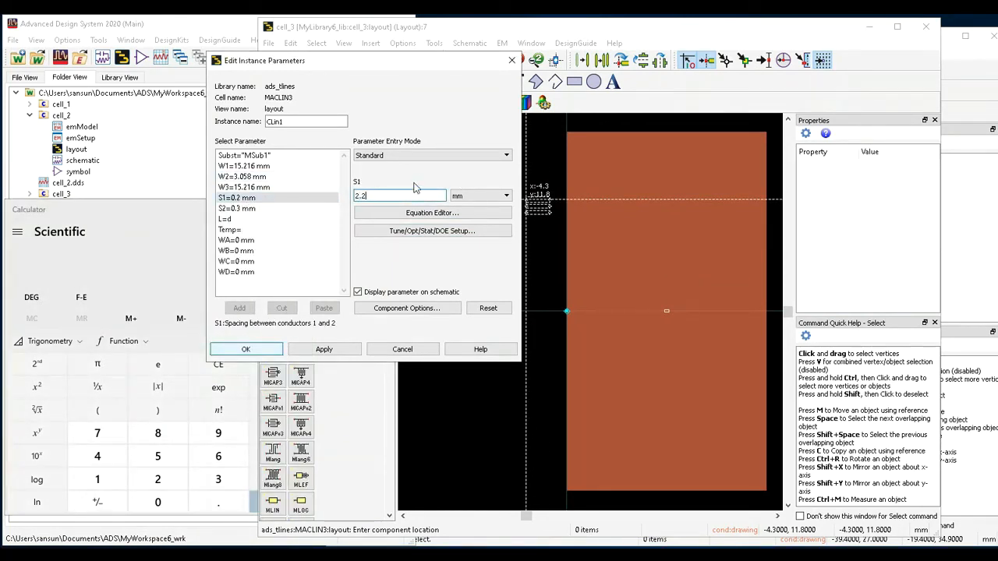
{"action": "left_click", "coordinate": [242, 208]}
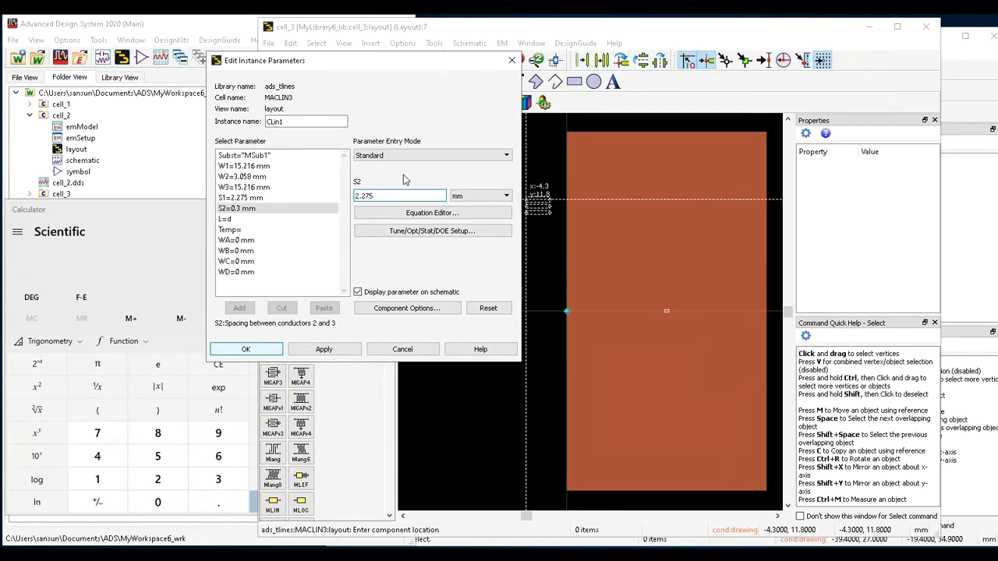
{"action": "type", "text": "2.275"}
{"action": "left_click", "coordinate": [248, 220]}
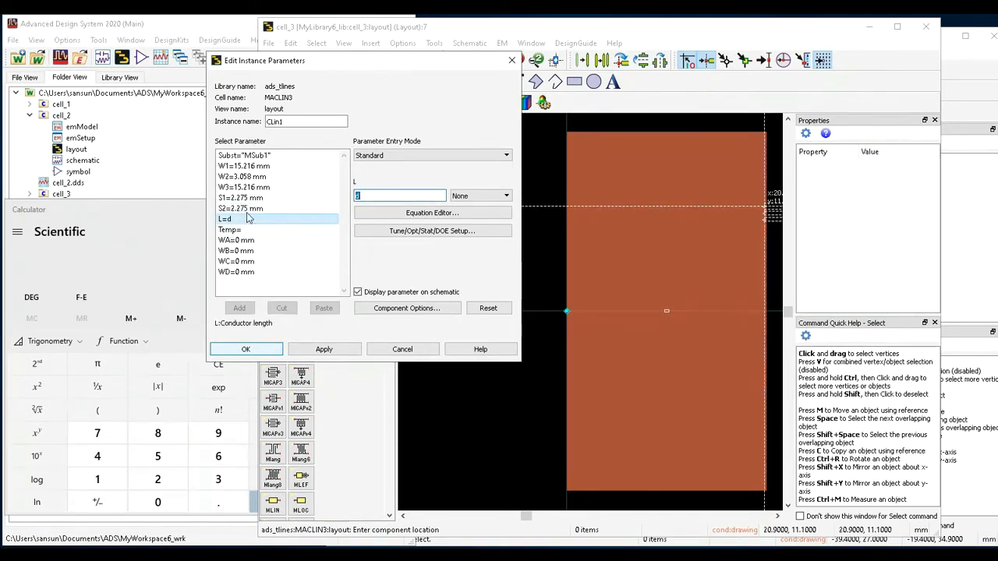
{"action": "left_click", "coordinate": [246, 350]}
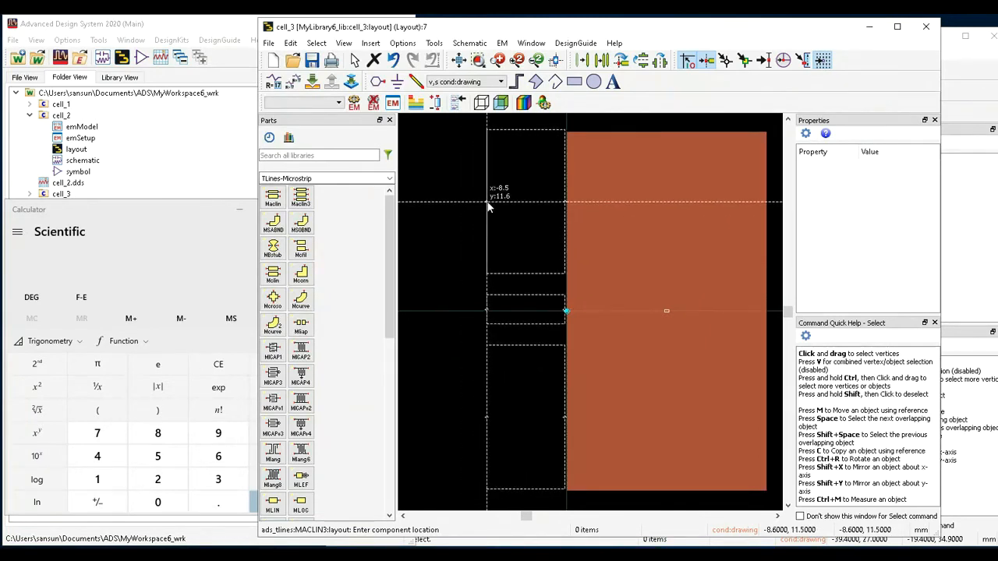
Place the MACLIN3 section against the patch's left edge and move it so its centre conductor aligns with the patch's pin.
{"action": "left_click", "coordinate": [489, 205]}
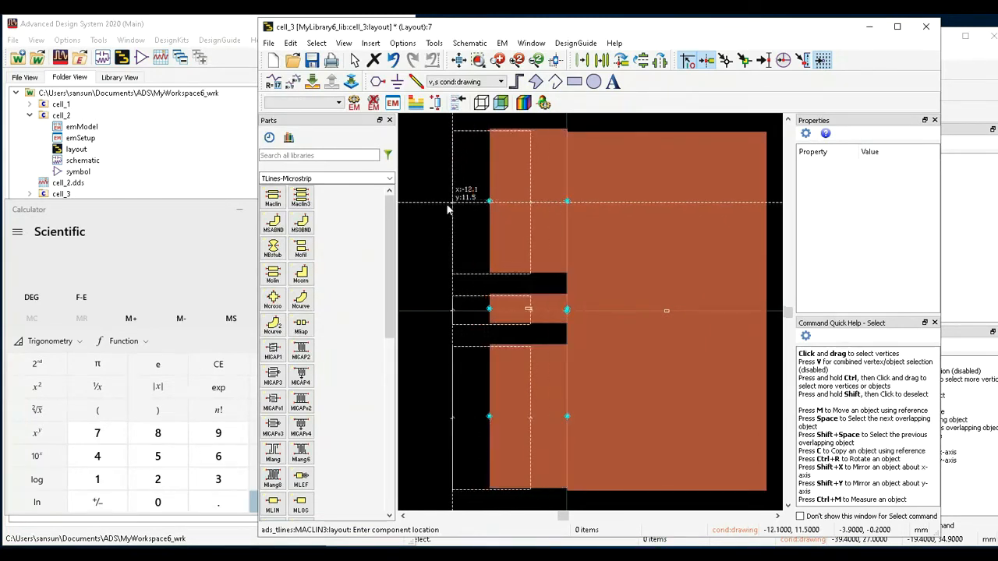
{"action": "left_click", "coordinate": [354, 61]}
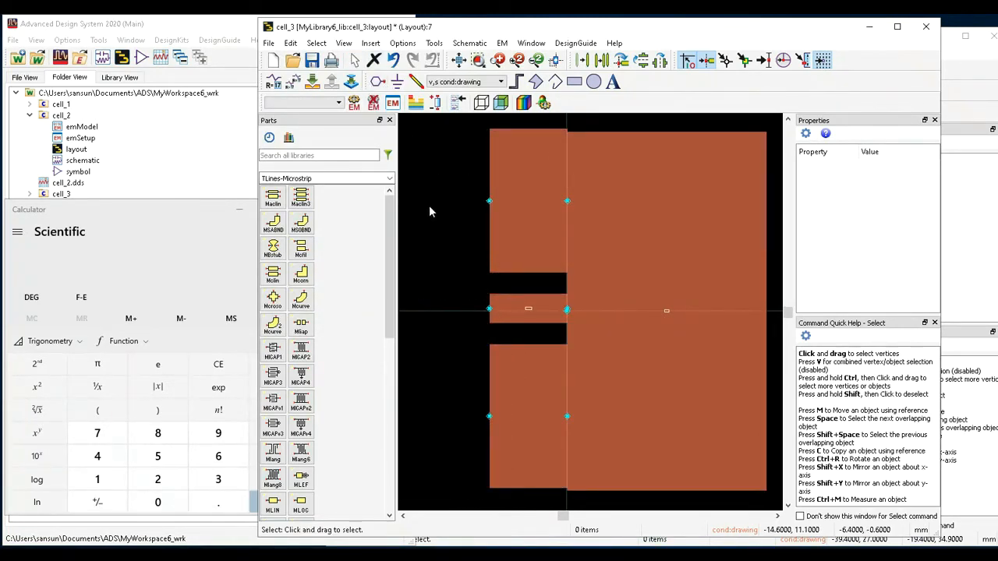
{"action": "scroll", "coordinate": [552, 291], "scroll_direction": "down", "scroll_amount": 2}
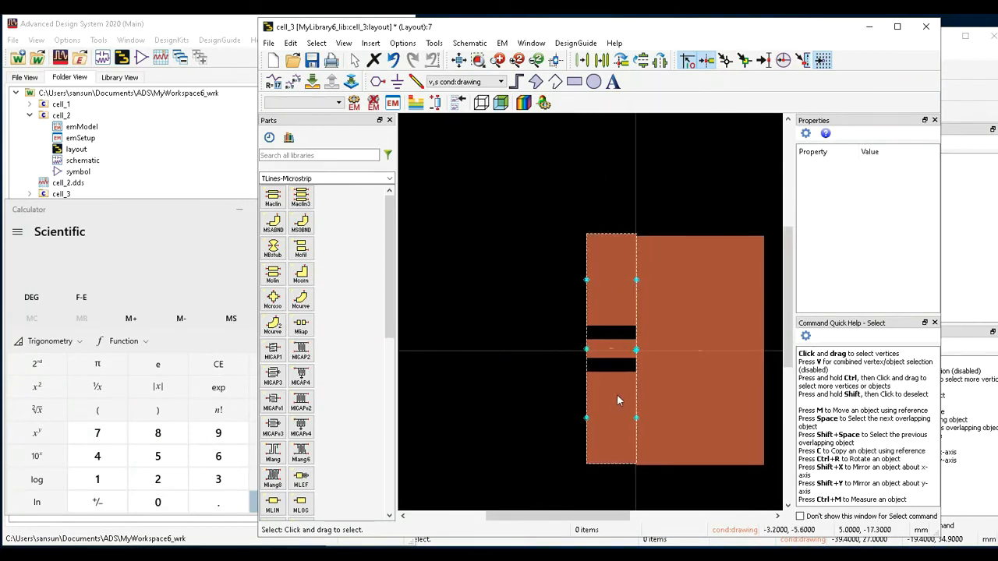
{"action": "scroll", "coordinate": [598, 332], "scroll_direction": "up", "scroll_amount": 1}
{"action": "left_click_drag", "start_coordinate": [570, 340], "coordinate": [550, 341]}
{"action": "left_click", "coordinate": [506, 336]}
{"action": "scroll", "coordinate": [530, 343], "scroll_direction": "up", "scroll_amount": 3}
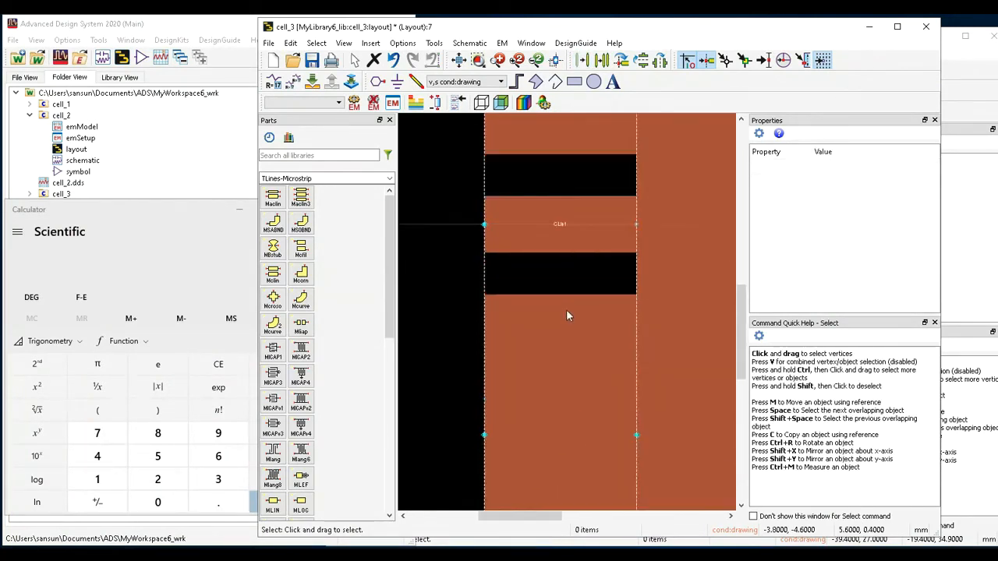
{"action": "scroll", "coordinate": [672, 284], "scroll_direction": "down", "scroll_amount": 2}
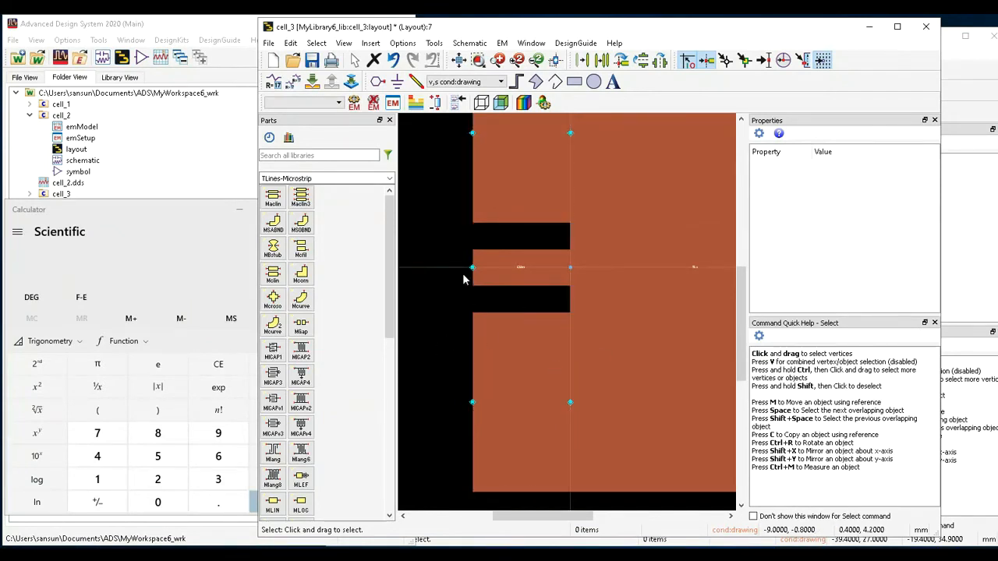
Start inserting an MLIN microstrip line with width W 3.058 mm and length L set to the parameter Lf.
{"action": "left_click", "coordinate": [462, 60]}
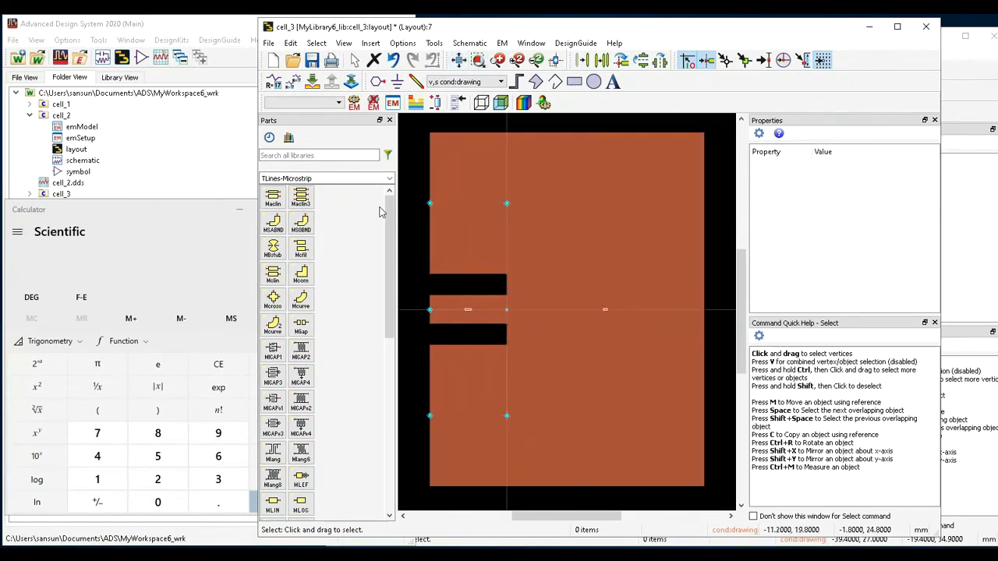
{"action": "left_click_drag", "start_coordinate": [552, 517], "coordinate": [504, 511]}
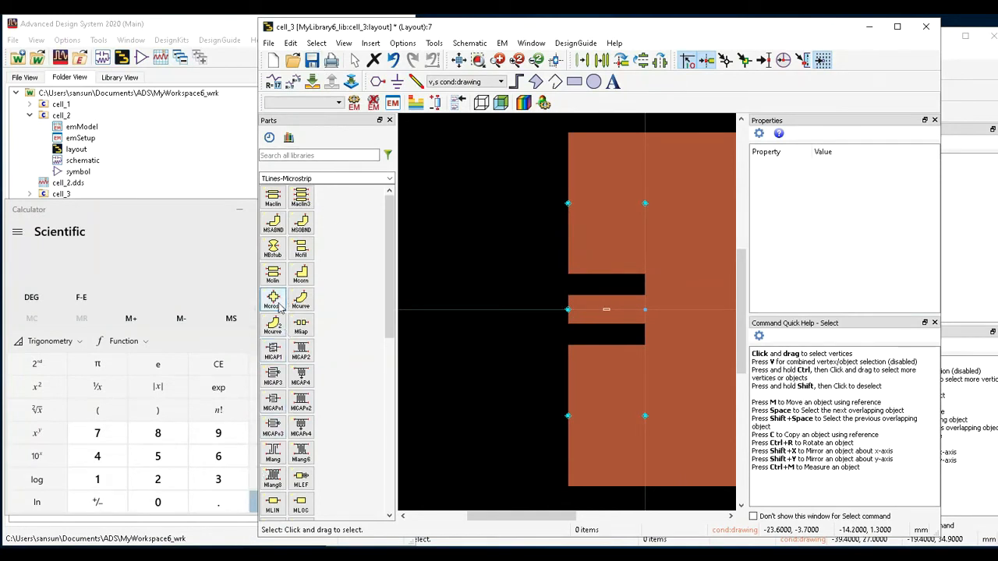
{"action": "double_click", "coordinate": [272, 503]}
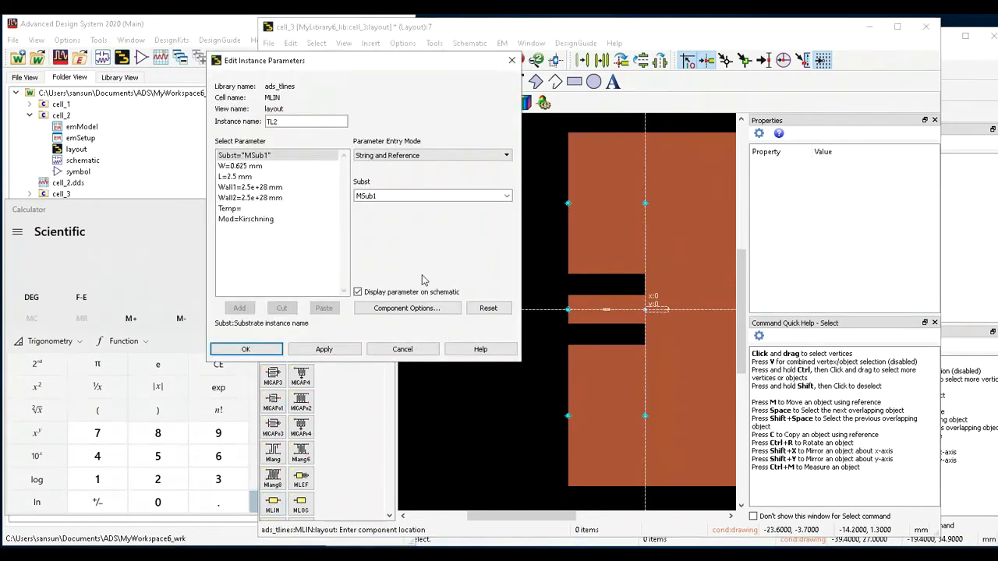
{"action": "left_click", "coordinate": [248, 166]}
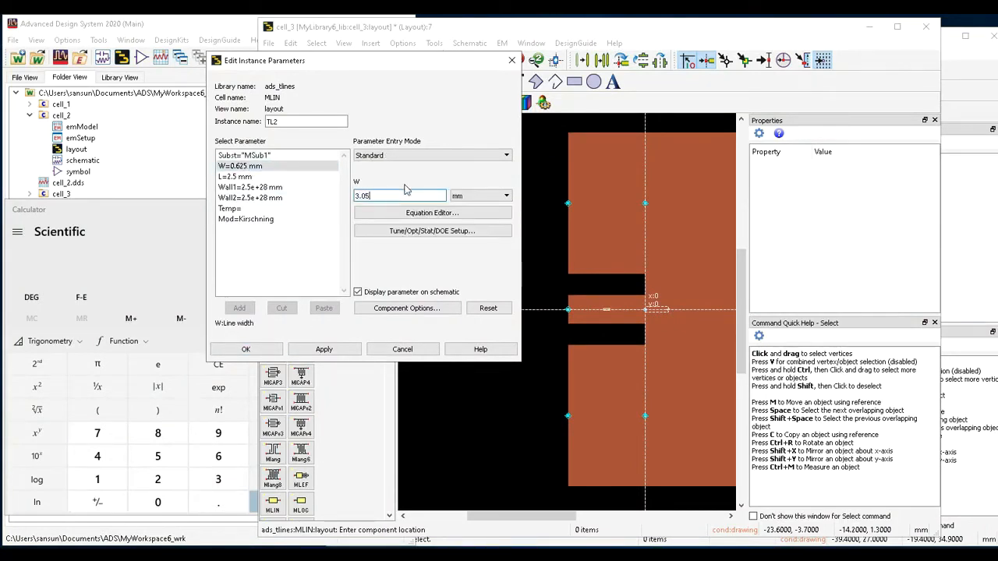
{"action": "left_click", "coordinate": [234, 176]}
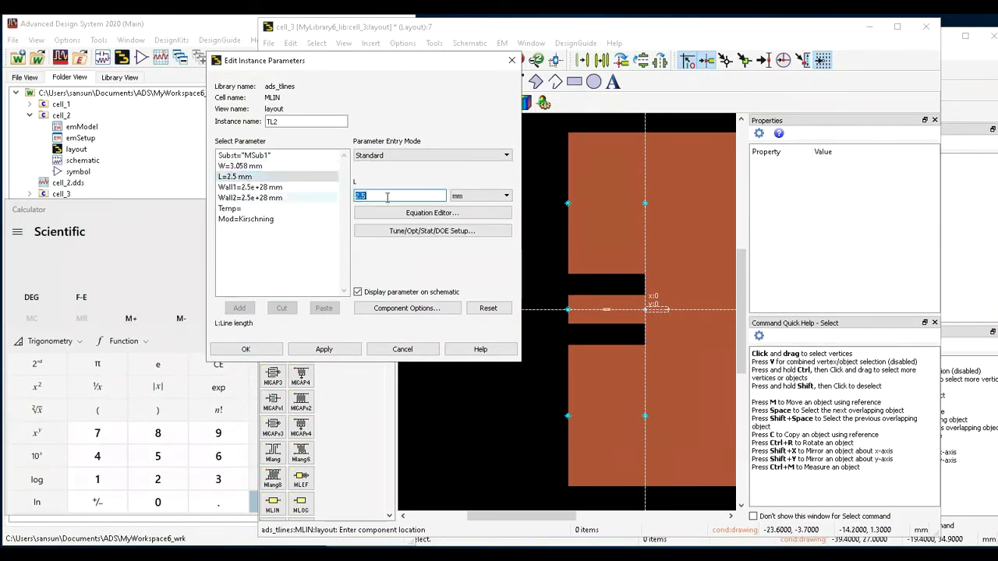
{"action": "type", "text": "Lf"}
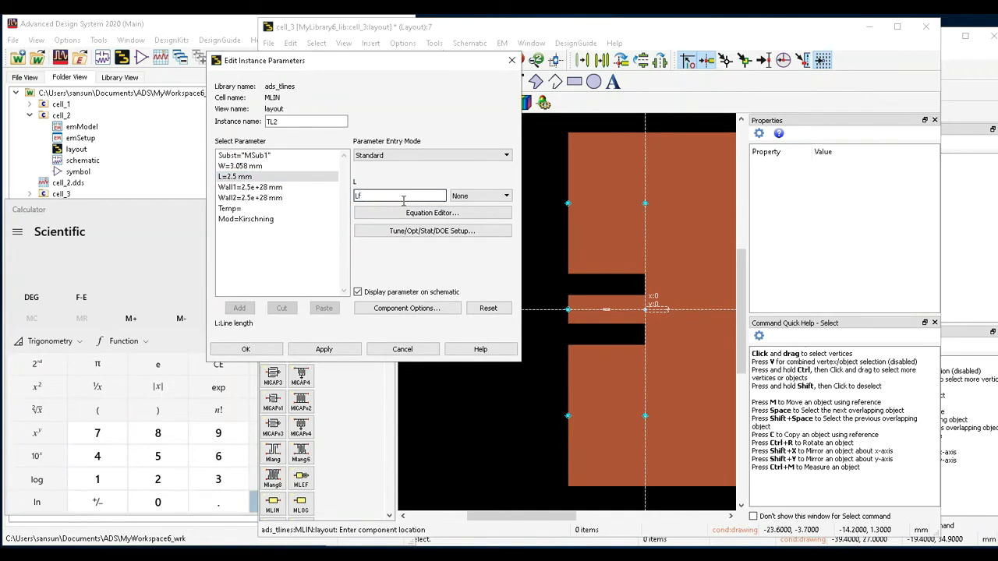
{"action": "key", "text": "Return"}
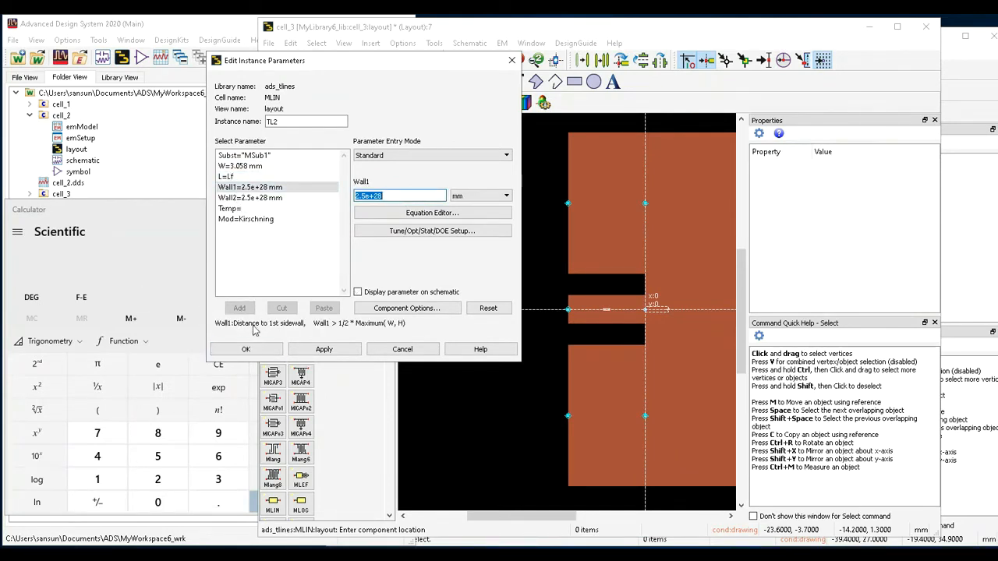
{"action": "left_click", "coordinate": [246, 348]}
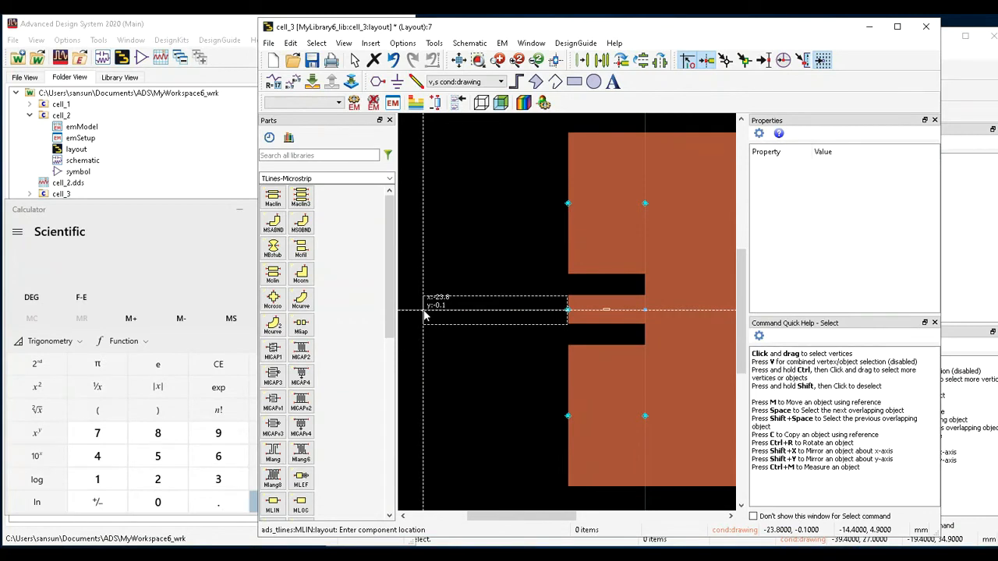
Place the MLIN feed line so its right end joins the left pin of the MACLIN3 centre conductor.
{"action": "scroll", "coordinate": [425, 316], "scroll_direction": "up", "scroll_amount": 2}
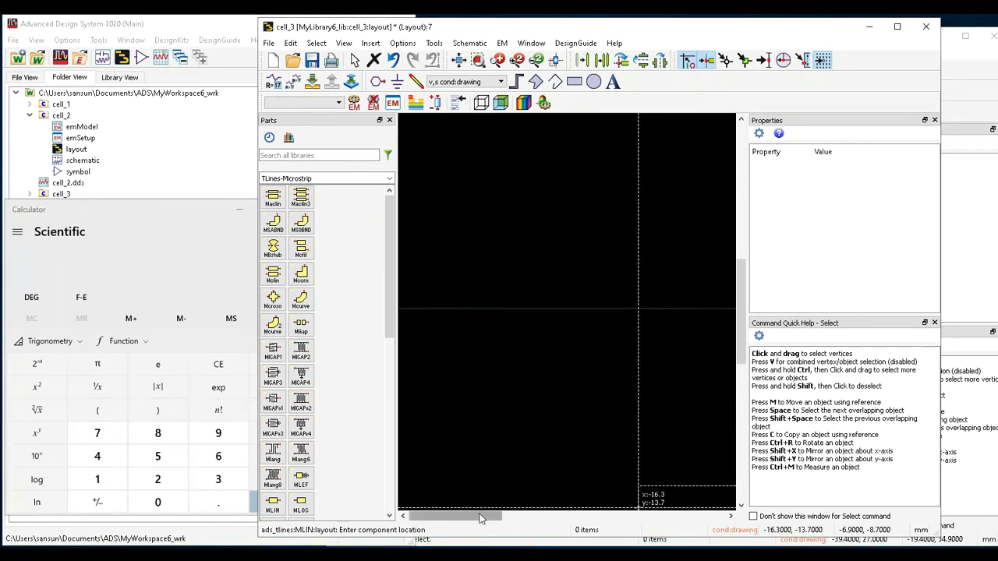
{"action": "left_click_drag", "start_coordinate": [481, 519], "coordinate": [528, 519]}
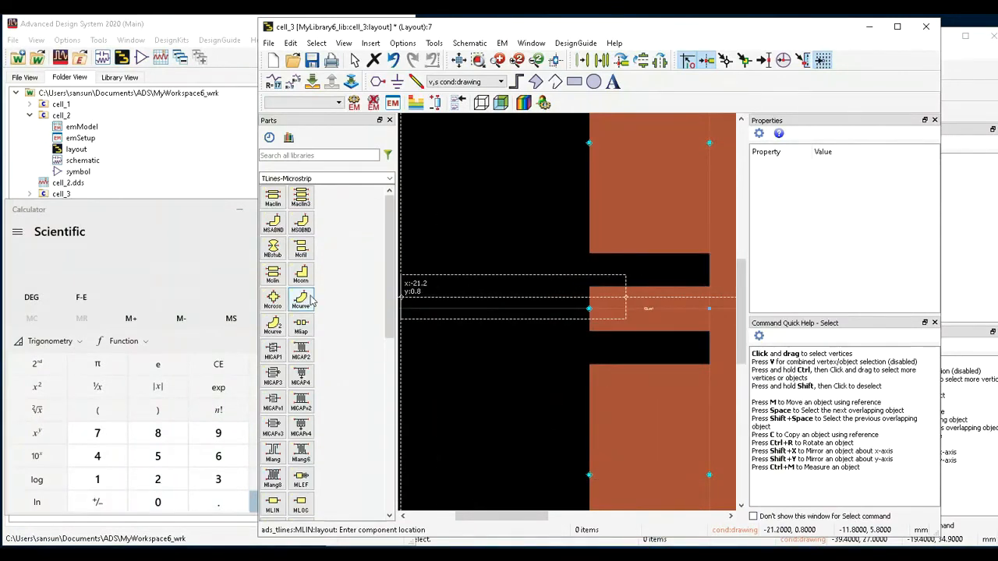
{"action": "scroll", "coordinate": [500, 318], "scroll_direction": "down", "scroll_amount": 1}
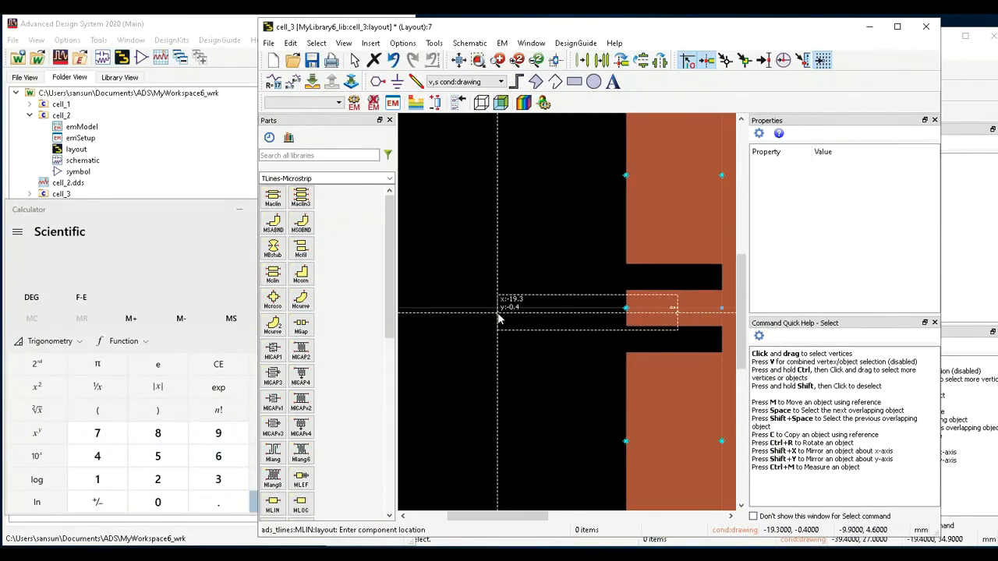
{"action": "left_click", "coordinate": [448, 309]}
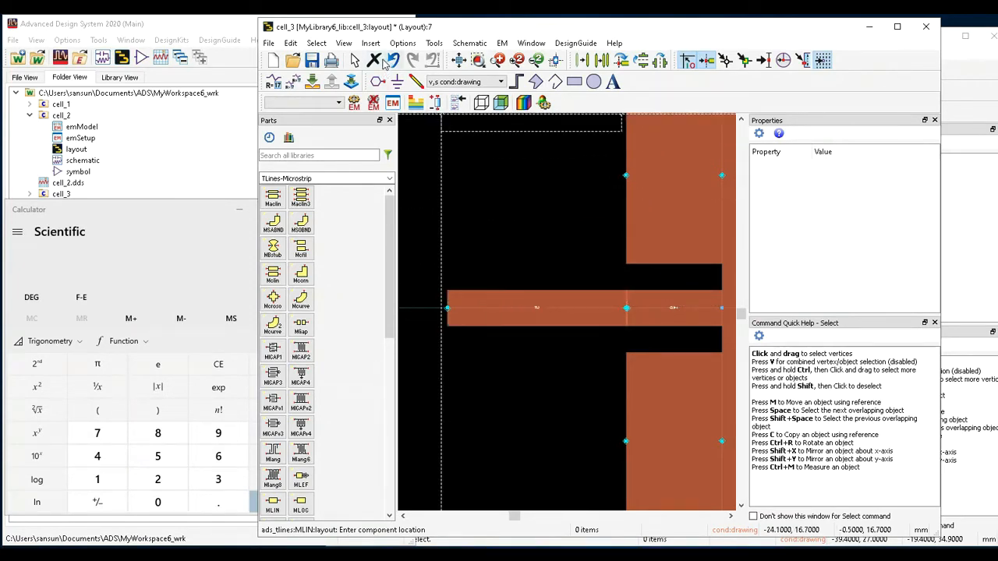
Shift the MLIN feed line horizontally so its right end sits flush against the left end of the MACLIN3 centre conductor.
{"action": "left_click", "coordinate": [355, 60]}
{"action": "scroll", "coordinate": [579, 331], "scroll_direction": "up", "scroll_amount": 3}
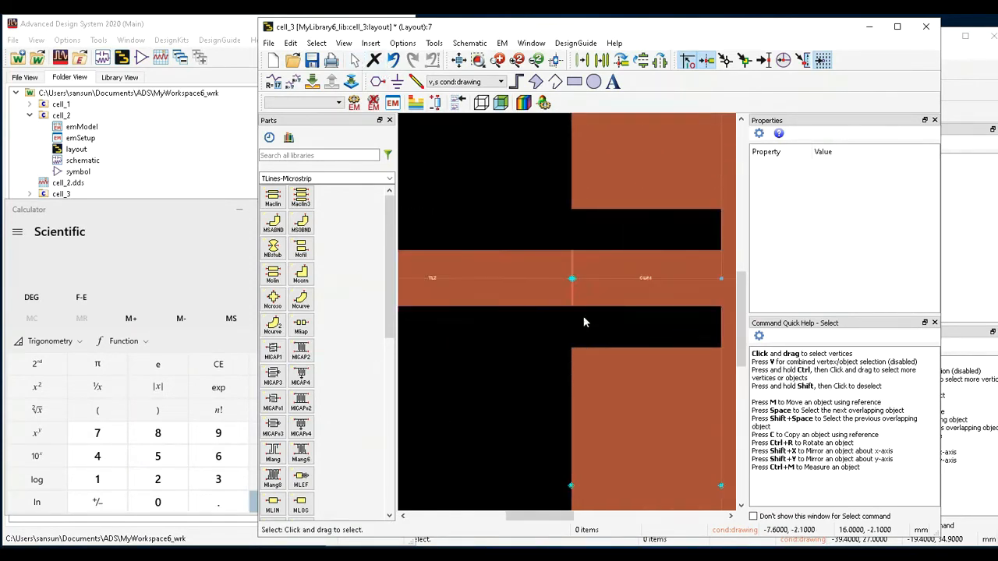
{"action": "left_click", "coordinate": [517, 255]}
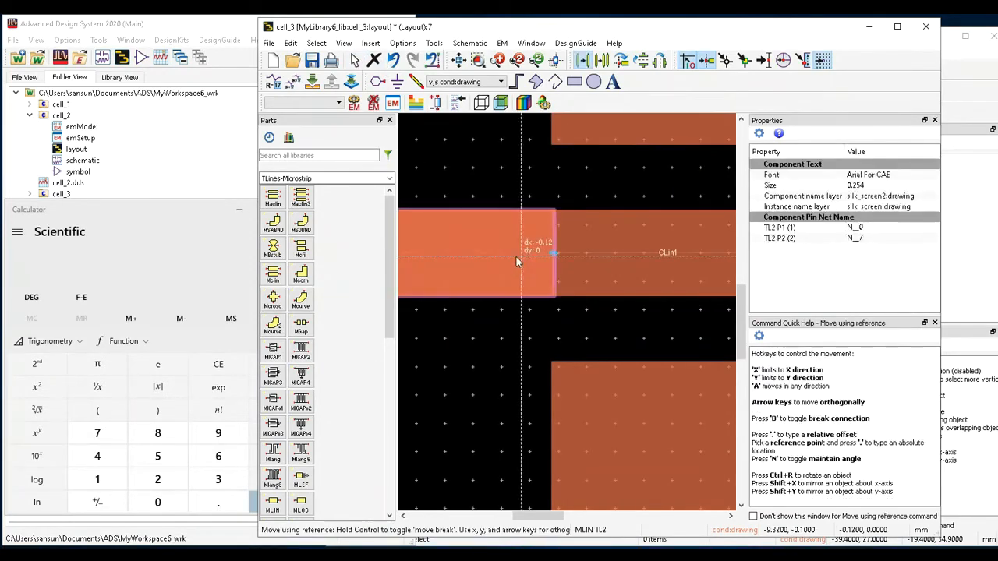
{"action": "left_click", "coordinate": [521, 334]}
{"action": "scroll", "coordinate": [580, 309], "scroll_direction": "up", "scroll_amount": 2}
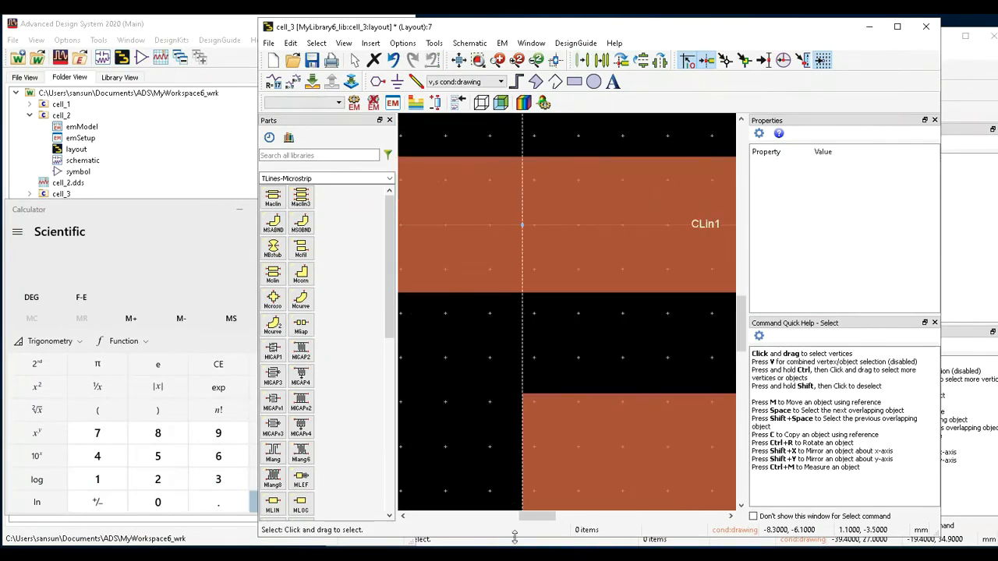
Place pin number 1 at the outer left end of the feed line and save the cell_3 layout.
{"action": "left_click_drag", "start_coordinate": [535, 517], "coordinate": [574, 516]}
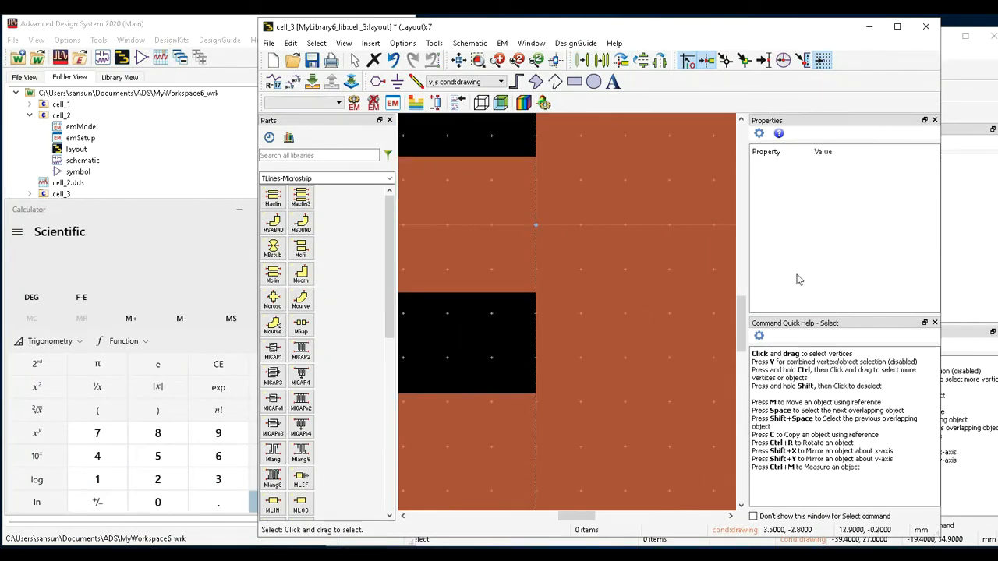
{"action": "left_click_drag", "start_coordinate": [740, 312], "coordinate": [713, 207]}
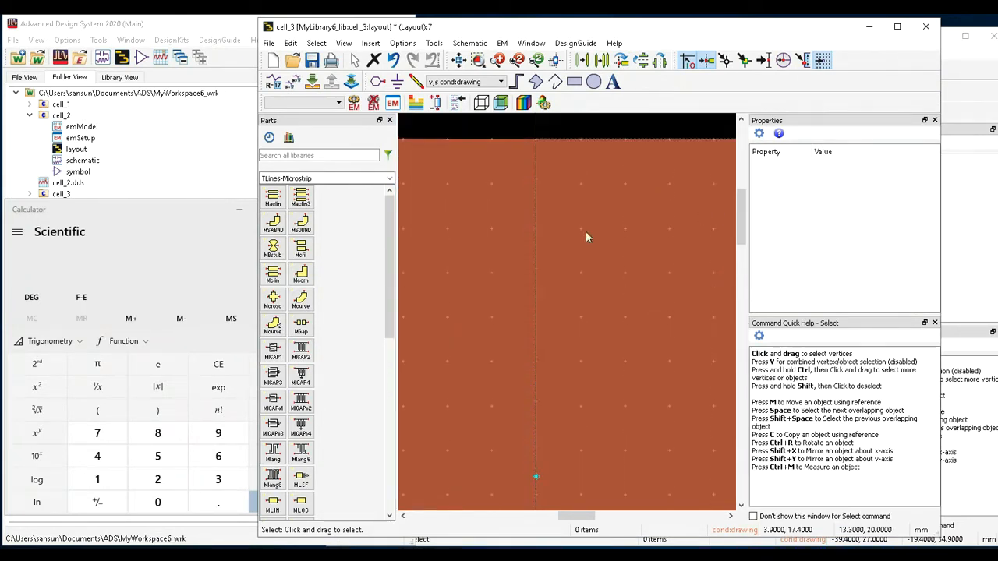
{"action": "left_click", "coordinate": [458, 61]}
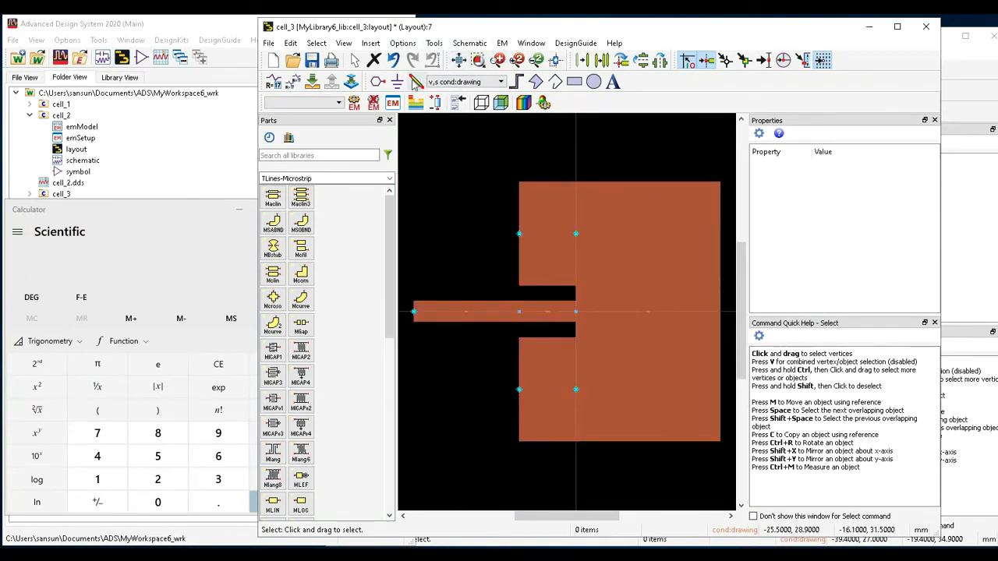
{"action": "left_click", "coordinate": [415, 81]}
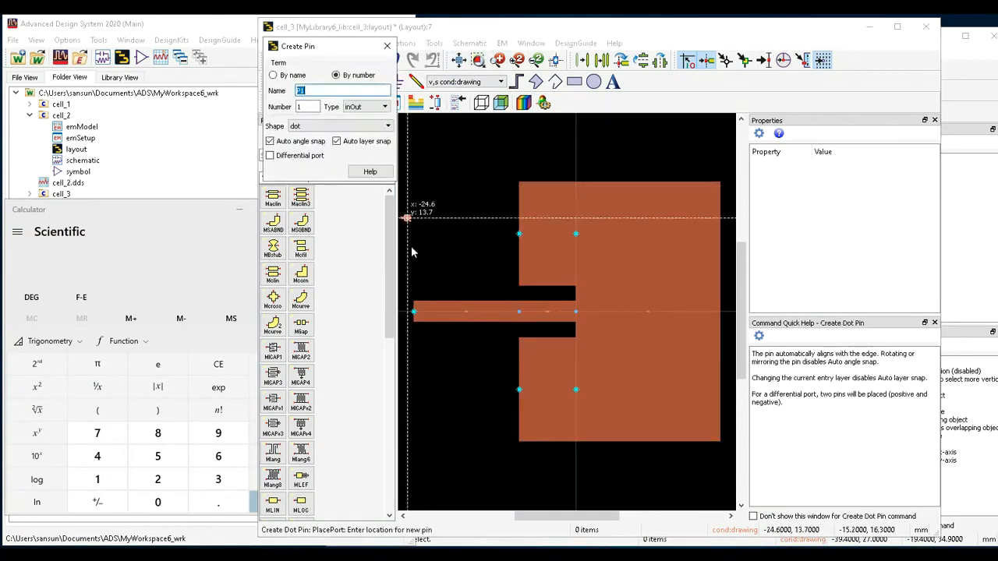
{"action": "left_click", "coordinate": [414, 313]}
{"action": "left_click", "coordinate": [386, 46]}
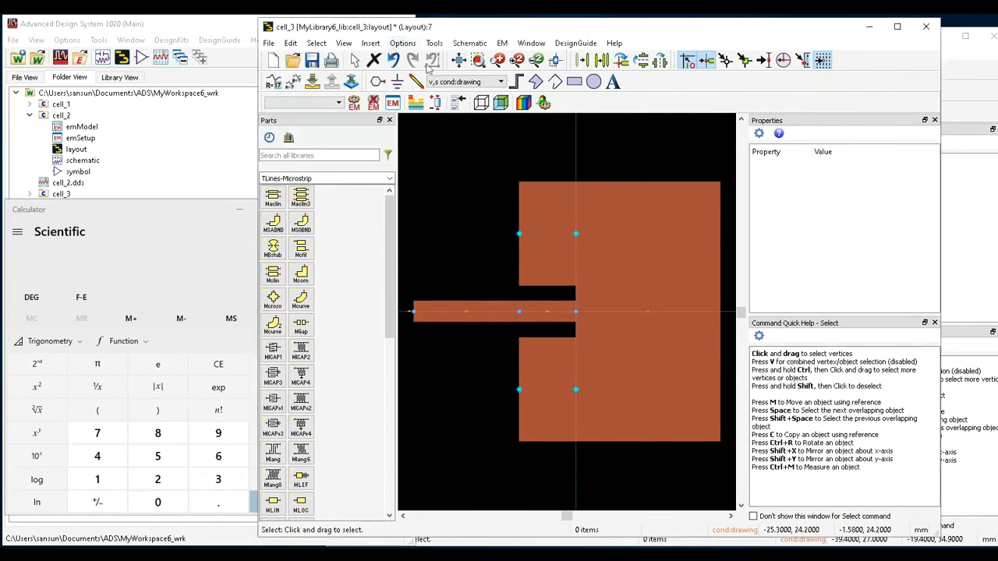
{"action": "left_click", "coordinate": [312, 60]}
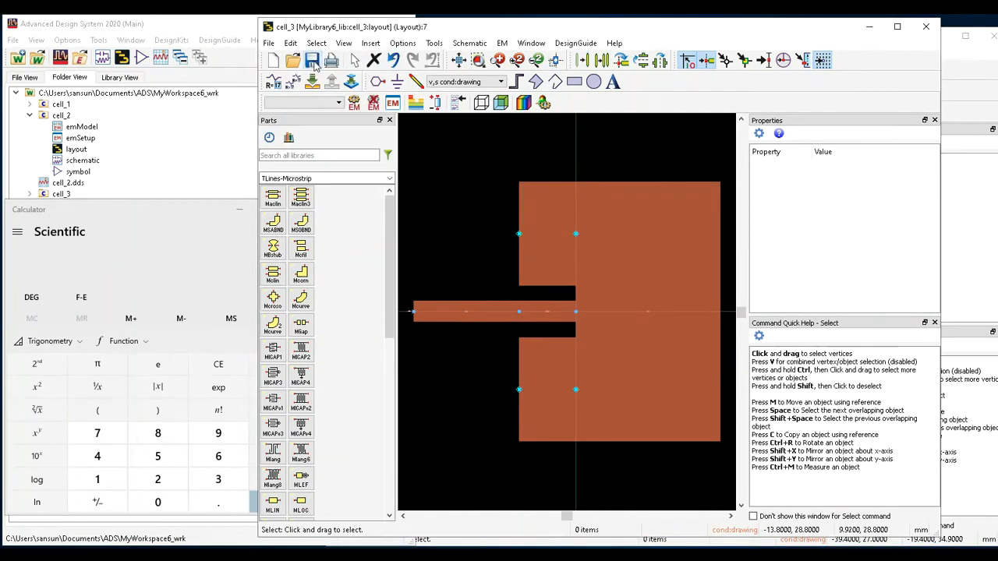
Create an EM setup view named emSetup for cell_3 without a template and review its substrate.
{"action": "left_click", "coordinate": [393, 103]}
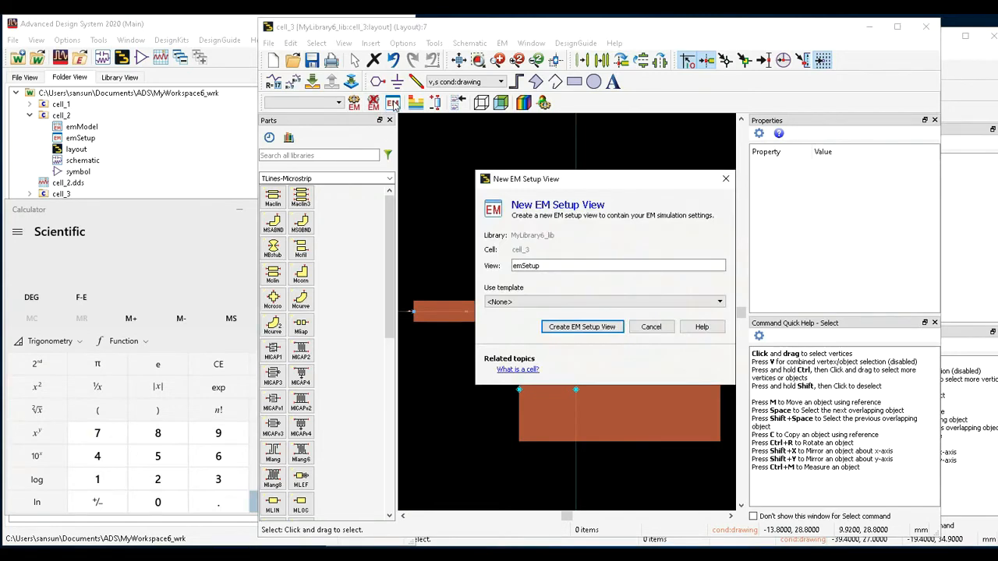
{"action": "left_click", "coordinate": [576, 327]}
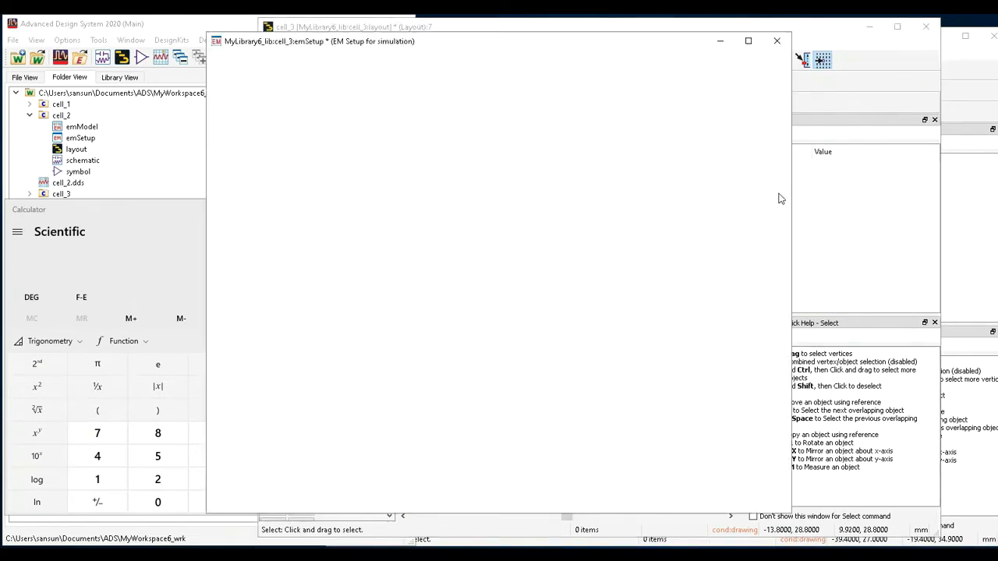
{"action": "left_click", "coordinate": [256, 136]}
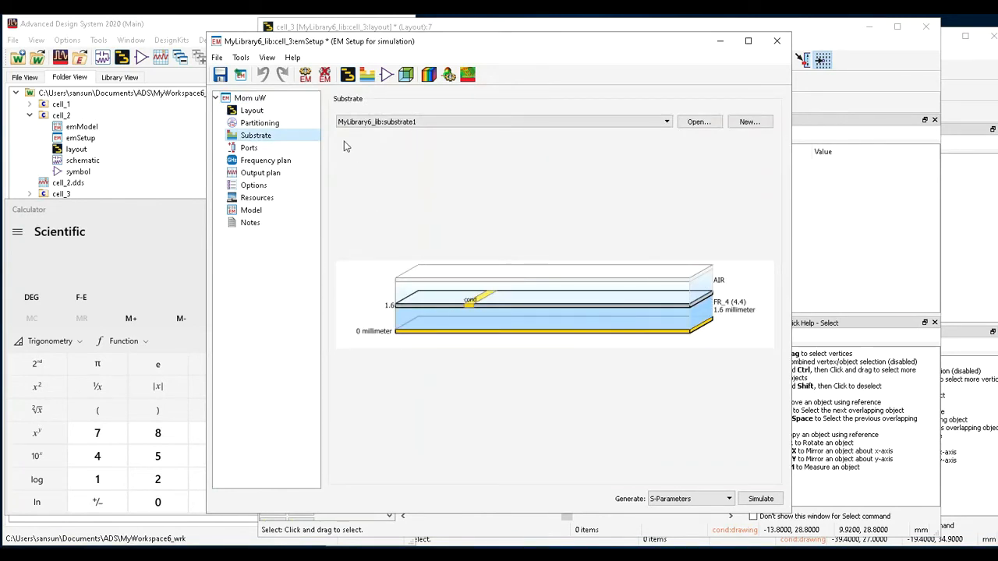
Set the adaptive frequency plan to run from 1.8 GHz to 3 GHz with a maximum of 51 points.
{"action": "left_click", "coordinate": [262, 161]}
{"action": "left_click", "coordinate": [394, 156]}
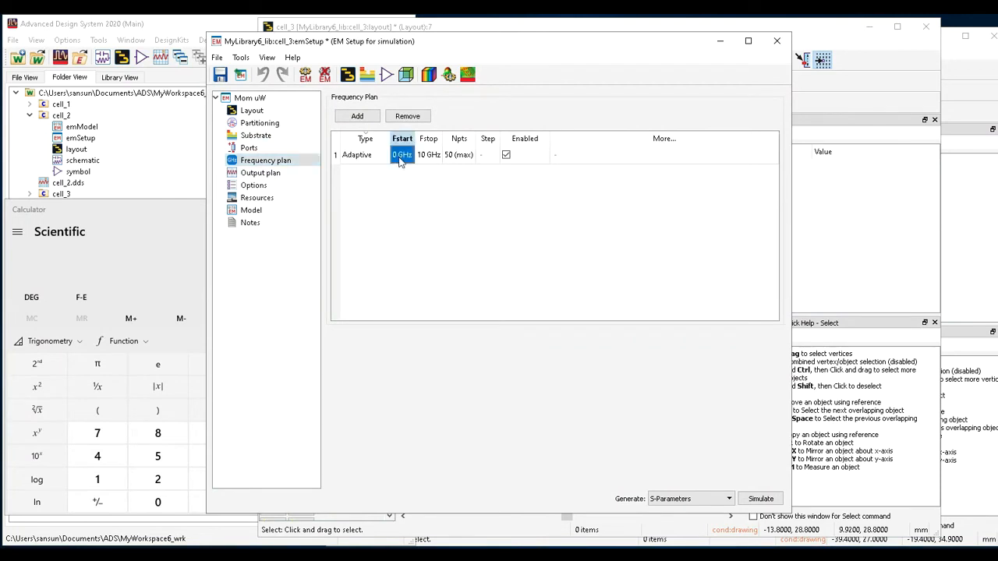
{"action": "left_click", "coordinate": [400, 156]}
{"action": "type", "text": "1.8"}
{"action": "left_click", "coordinate": [427, 158]}
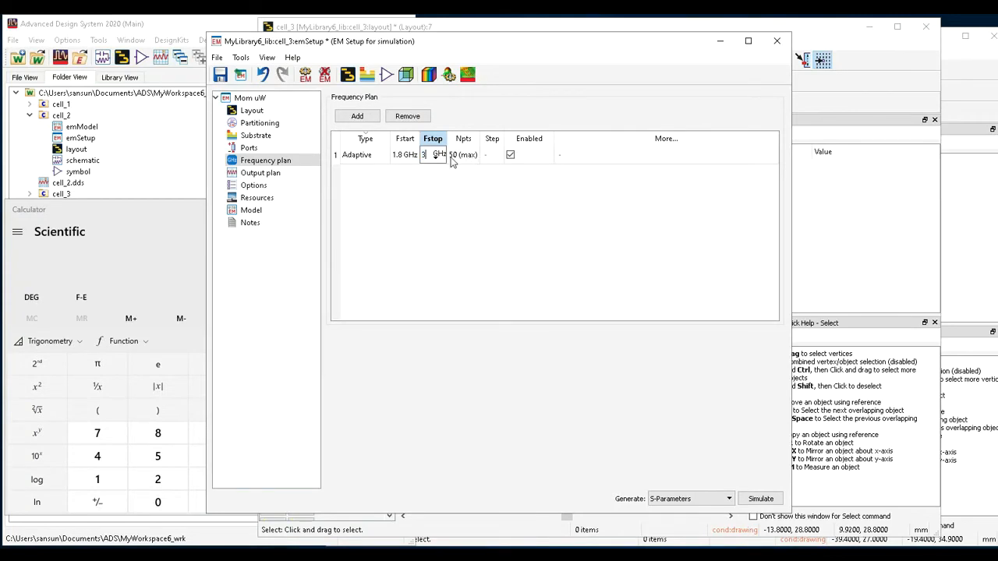
{"action": "left_click", "coordinate": [459, 155]}
{"action": "left_click", "coordinate": [460, 155]}
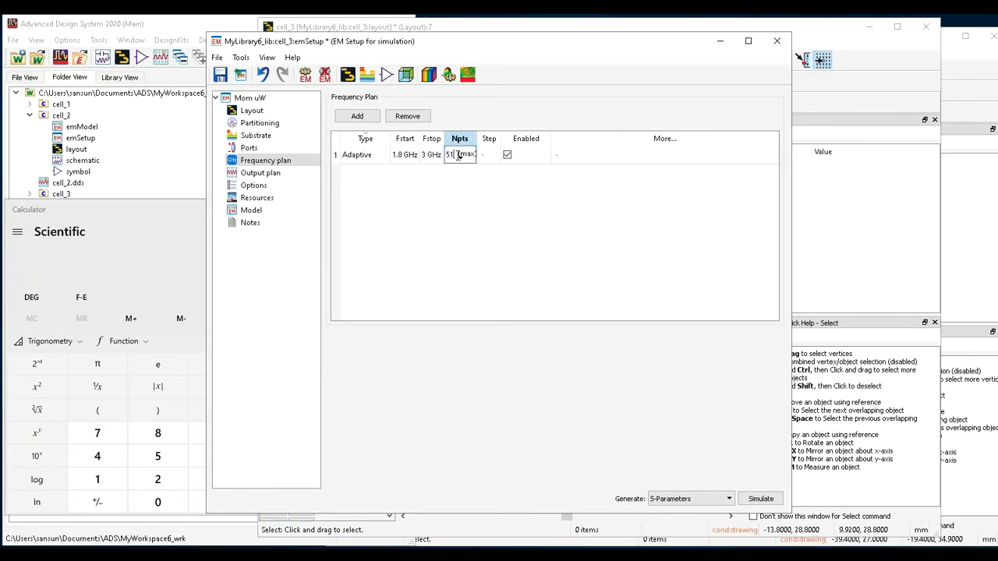
Save currents for all generated frequencies and choose Momentum RF as the EM simulator.
{"action": "left_click", "coordinate": [289, 172]}
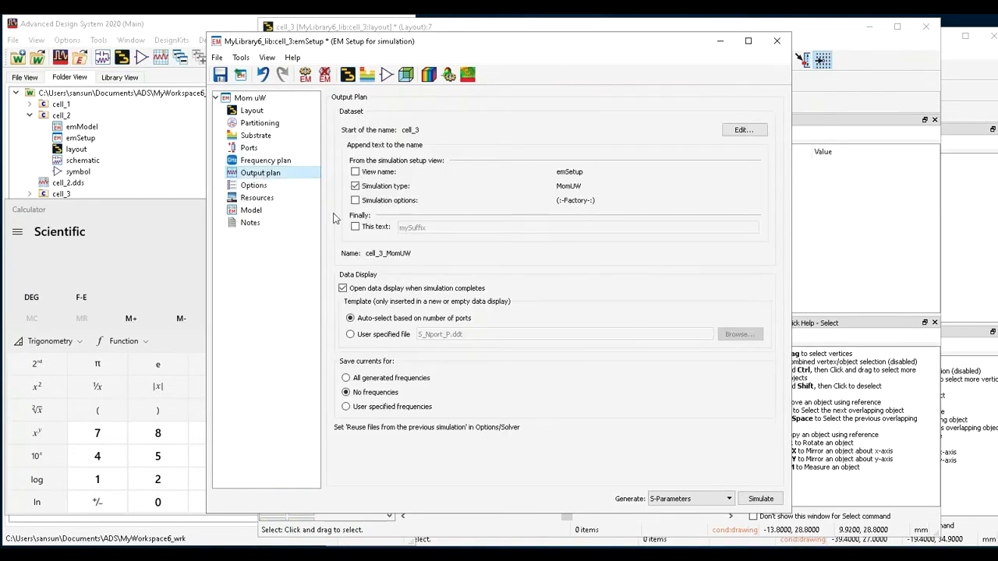
{"action": "left_click", "coordinate": [345, 378]}
{"action": "left_click", "coordinate": [301, 160]}
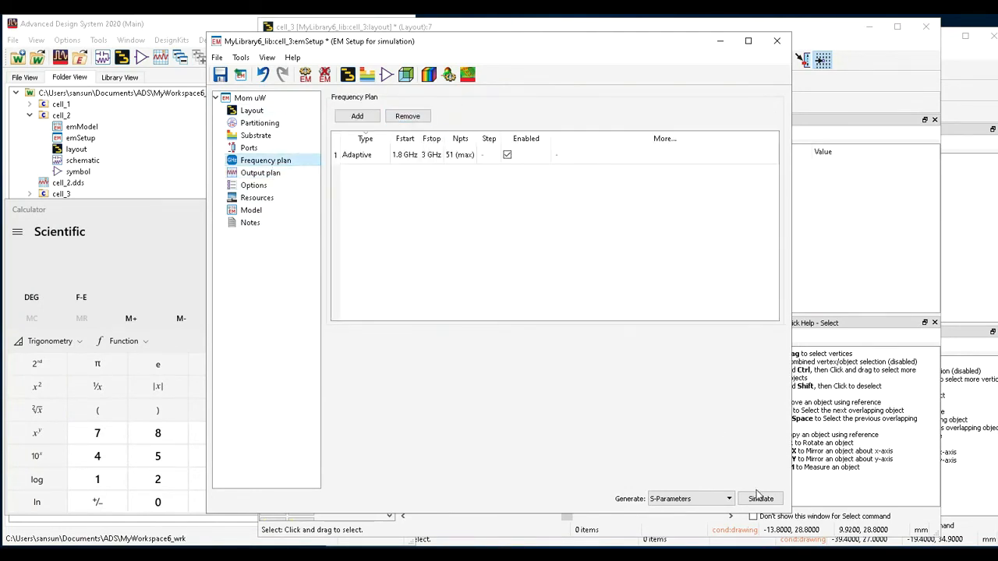
{"action": "left_click", "coordinate": [249, 99]}
{"action": "left_click", "coordinate": [341, 153]}
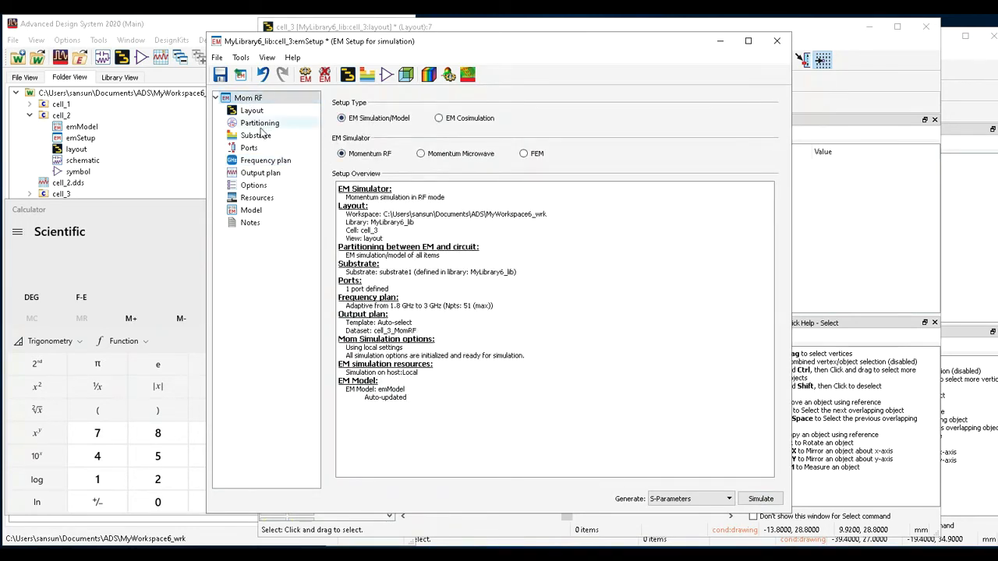
Check the frequency plan, run the S-parameter EM simulation and save the cell_3 data display.
{"action": "left_click", "coordinate": [265, 160]}
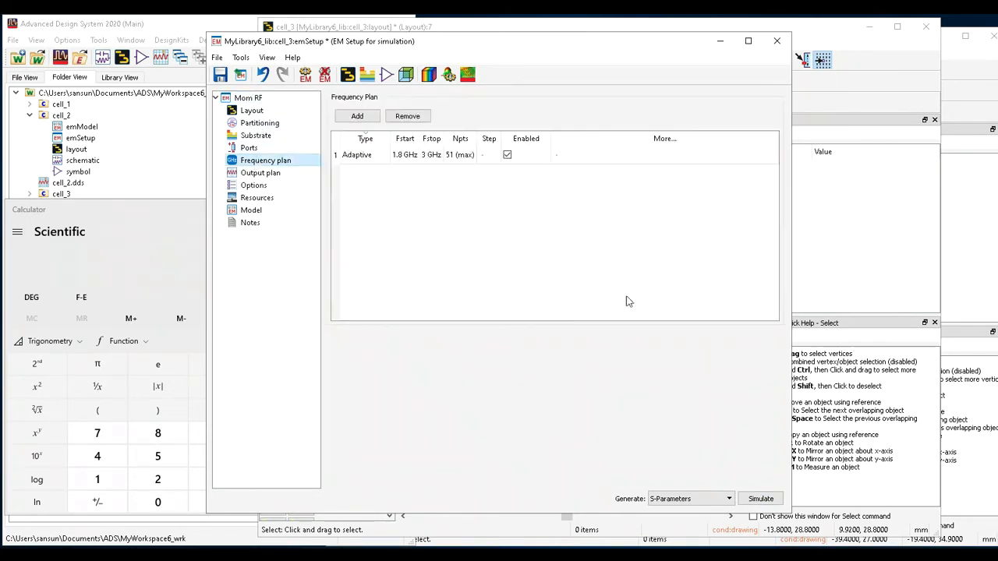
{"action": "left_click", "coordinate": [761, 499]}
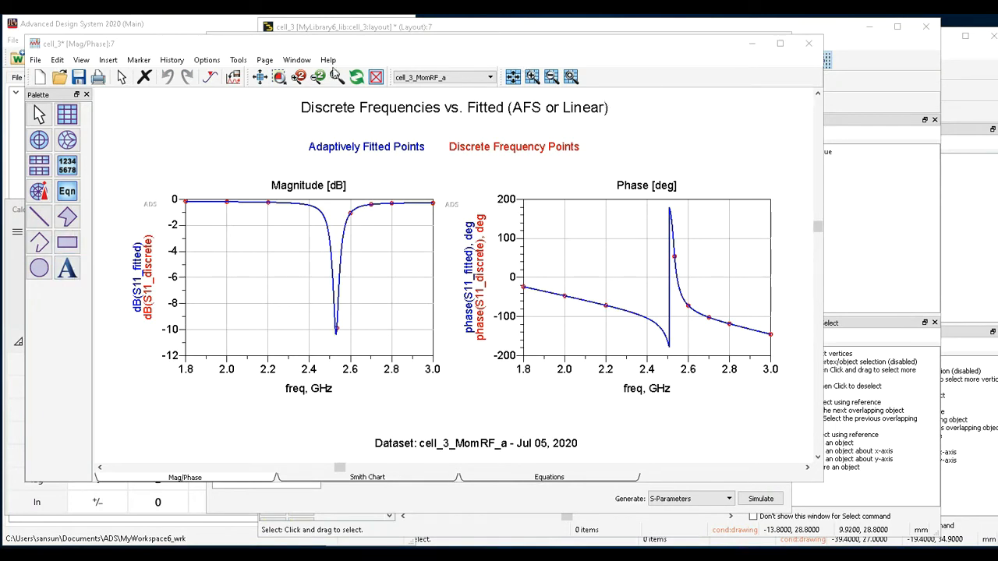
{"action": "left_click", "coordinate": [81, 81]}
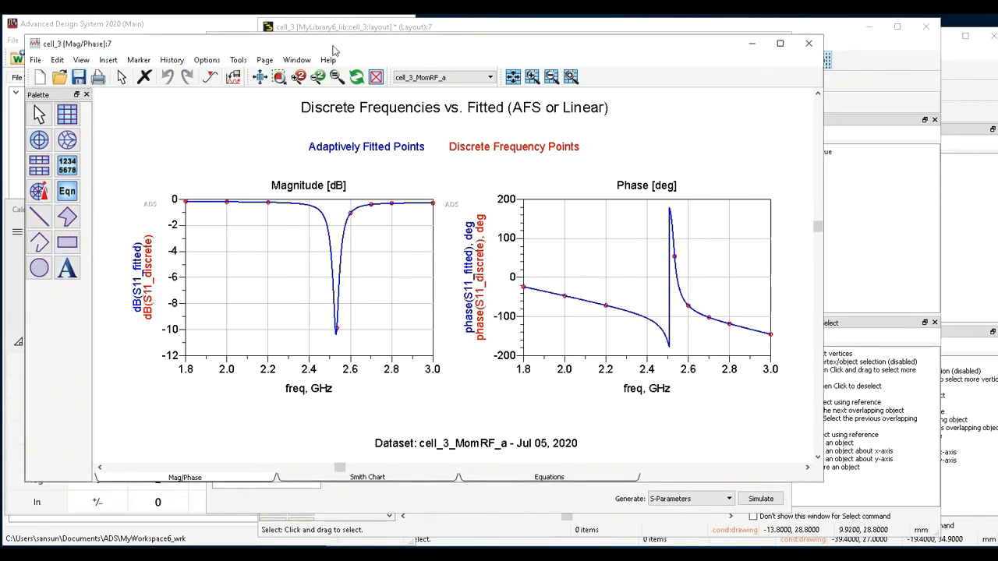
Minimise the data display and EM setup windows and close the job status window to return to the cell_3 layout.
{"action": "left_click", "coordinate": [751, 46]}
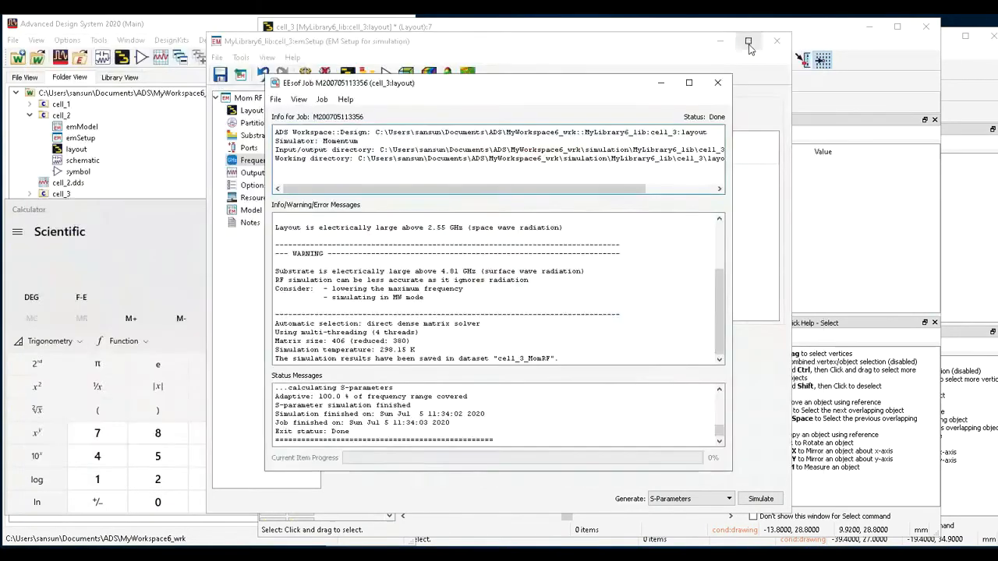
{"action": "left_click", "coordinate": [718, 85]}
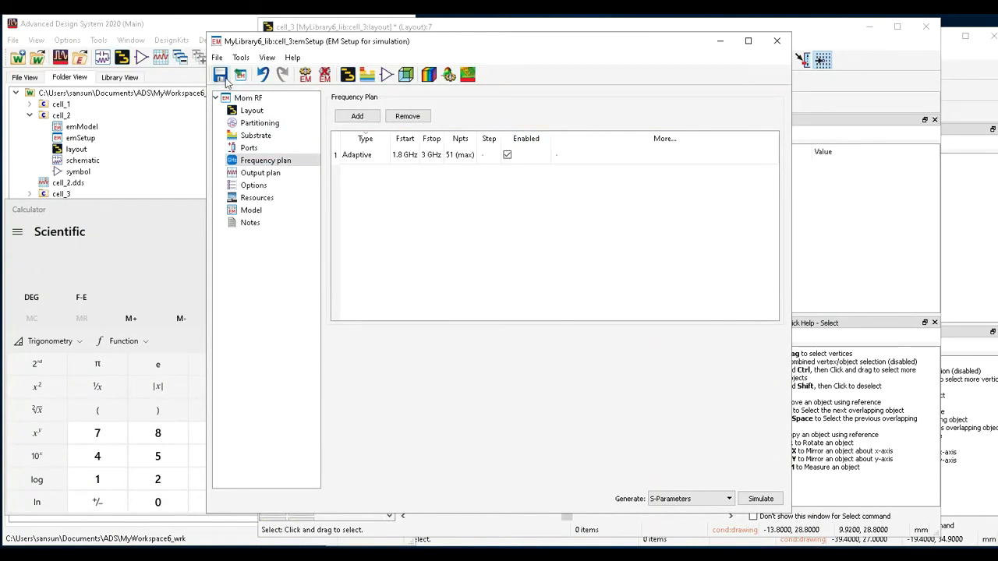
{"action": "left_click", "coordinate": [719, 41]}
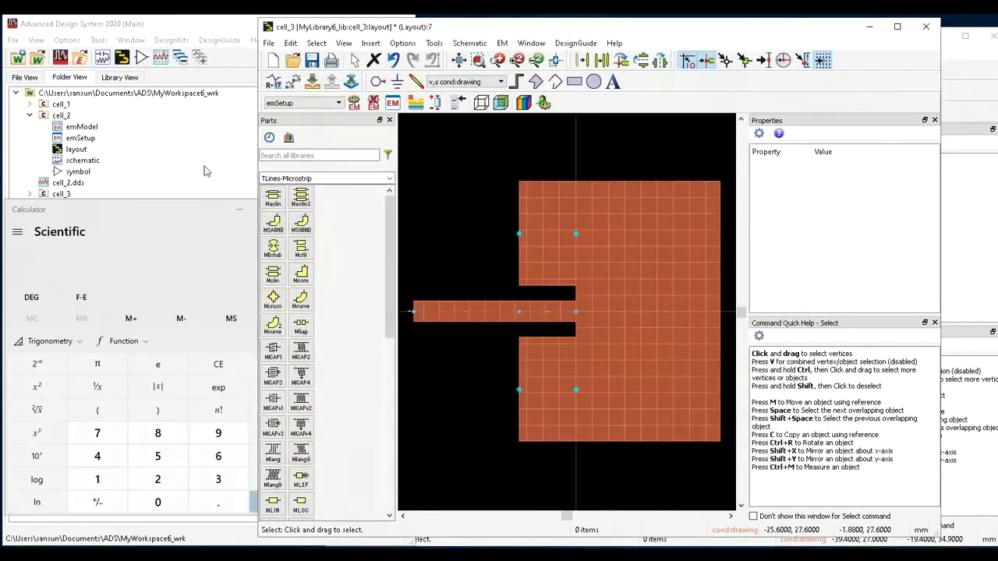
Create a new schematic in cell_4 of MyLibrary6_lib from the main workspace window.
{"action": "left_click", "coordinate": [152, 160]}
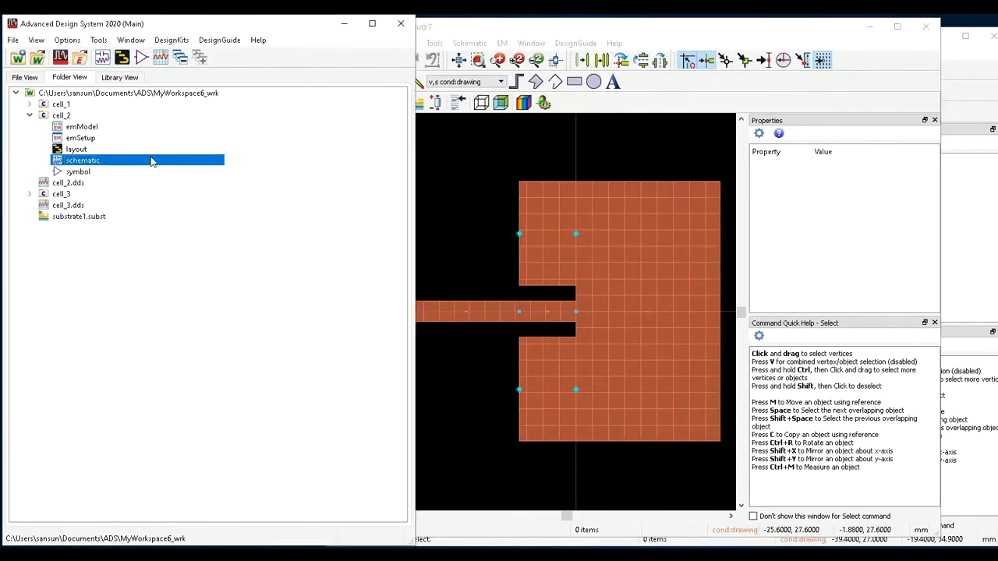
{"action": "left_click", "coordinate": [104, 59]}
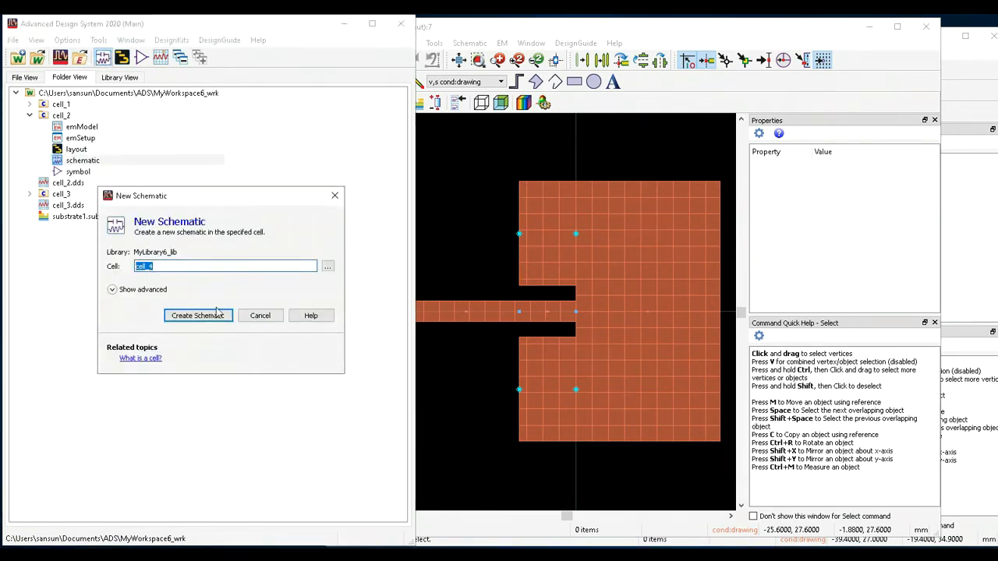
{"action": "left_click", "coordinate": [198, 315]}
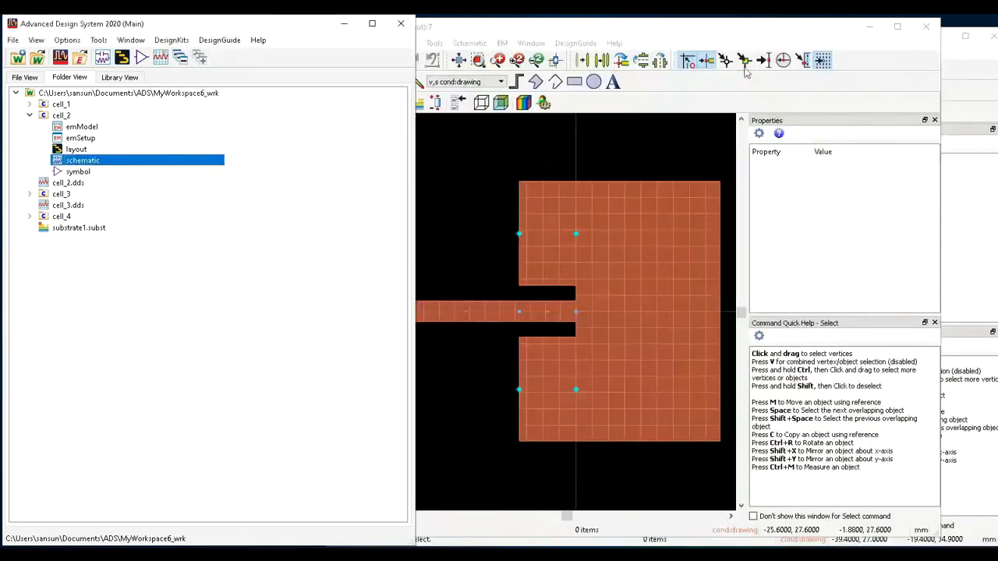
Collapse cell_2 and expand cell_3 in the workspace tree to list the views of cell_3.
{"action": "left_click", "coordinate": [842, 76]}
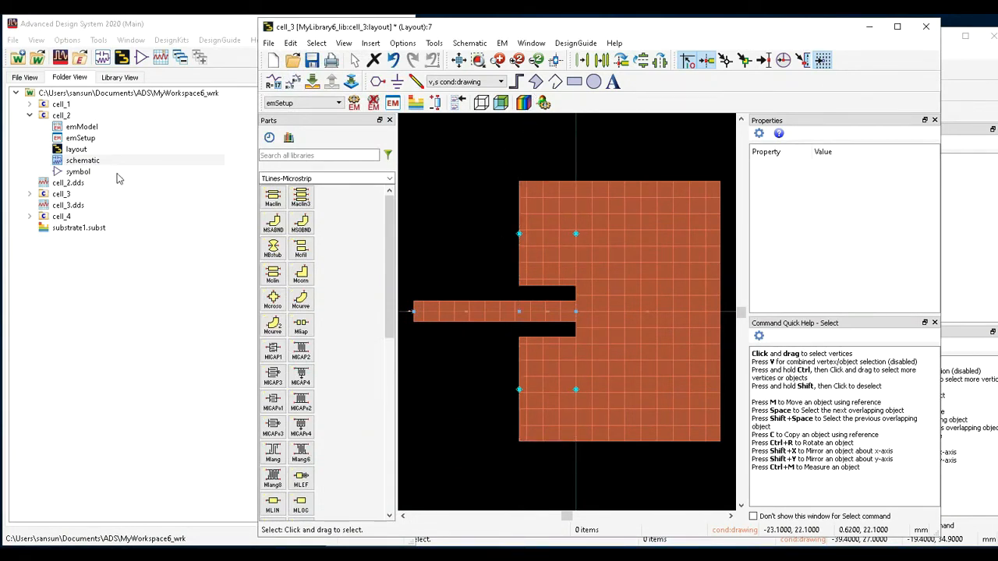
{"action": "left_click", "coordinate": [31, 115]}
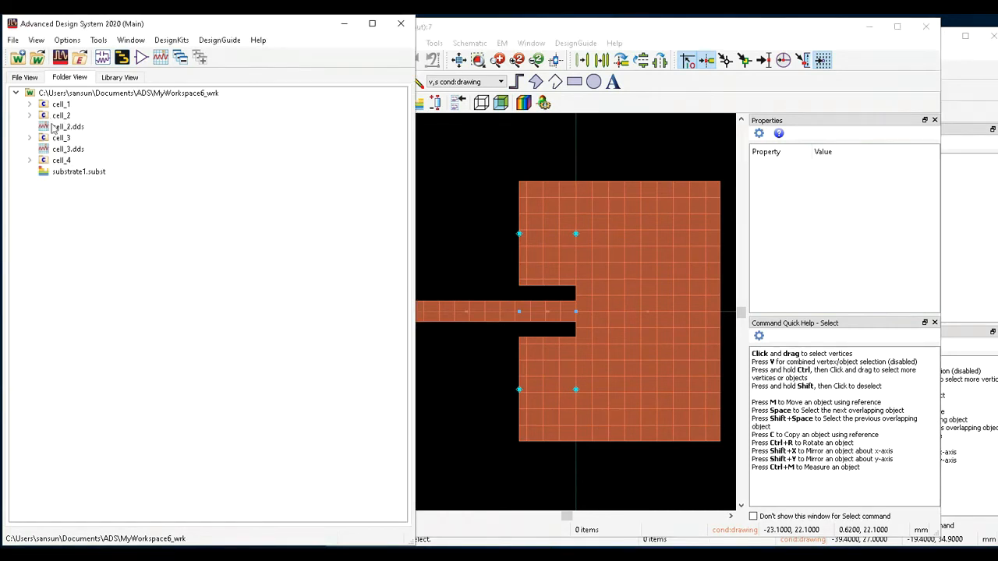
{"action": "left_click", "coordinate": [669, 31]}
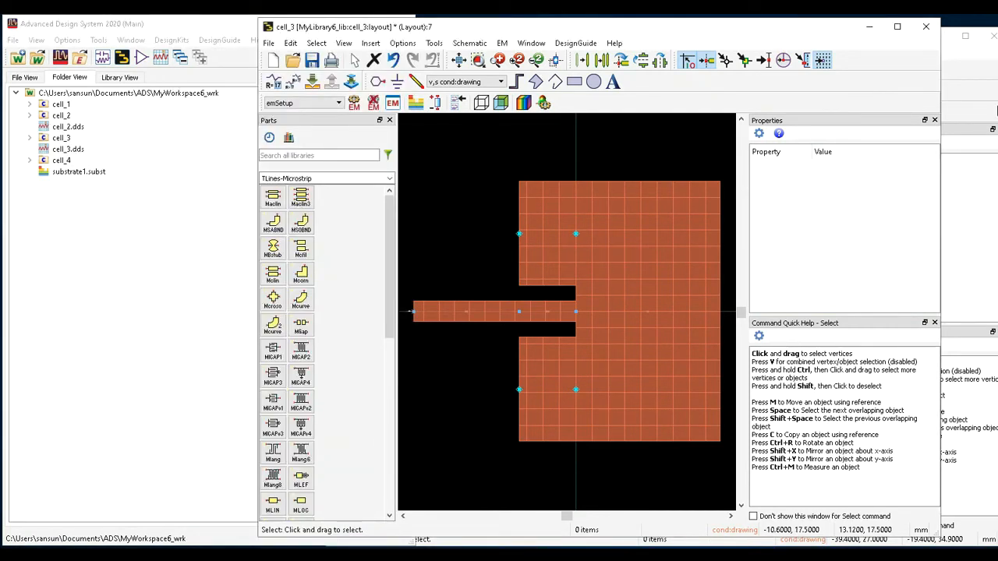
{"action": "left_click", "coordinate": [29, 138]}
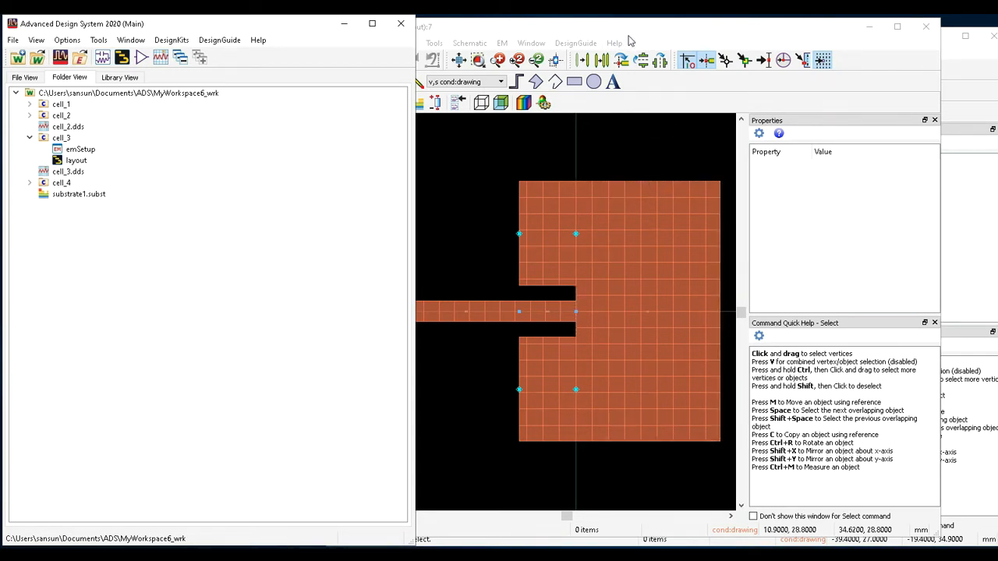
Create the EM model and symbol for the cell_3 layout, acknowledge the result and save the layout.
{"action": "left_click", "coordinate": [502, 42]}
{"action": "mouse_move", "coordinate": [546, 206]}
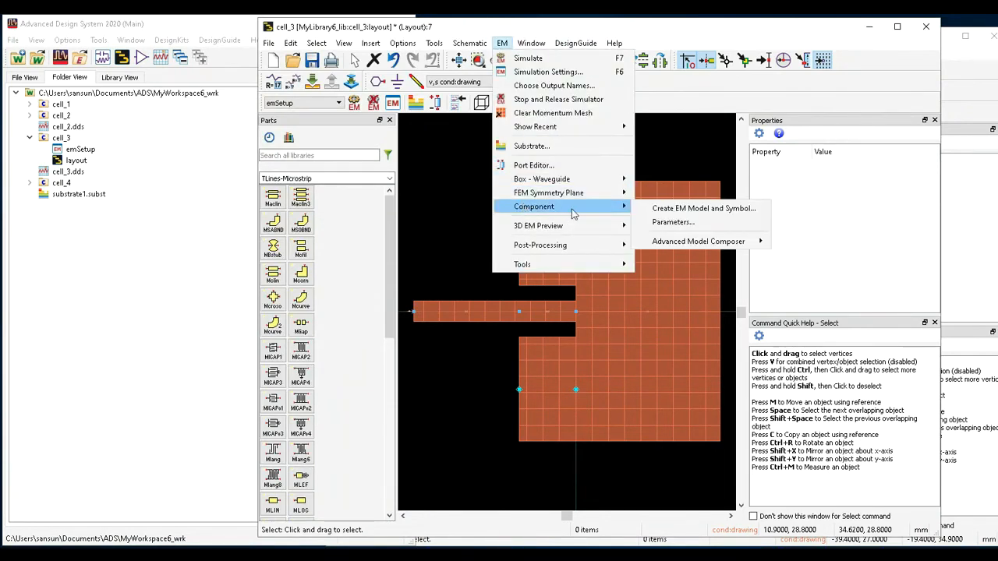
{"action": "left_click", "coordinate": [702, 208]}
{"action": "left_click", "coordinate": [650, 328]}
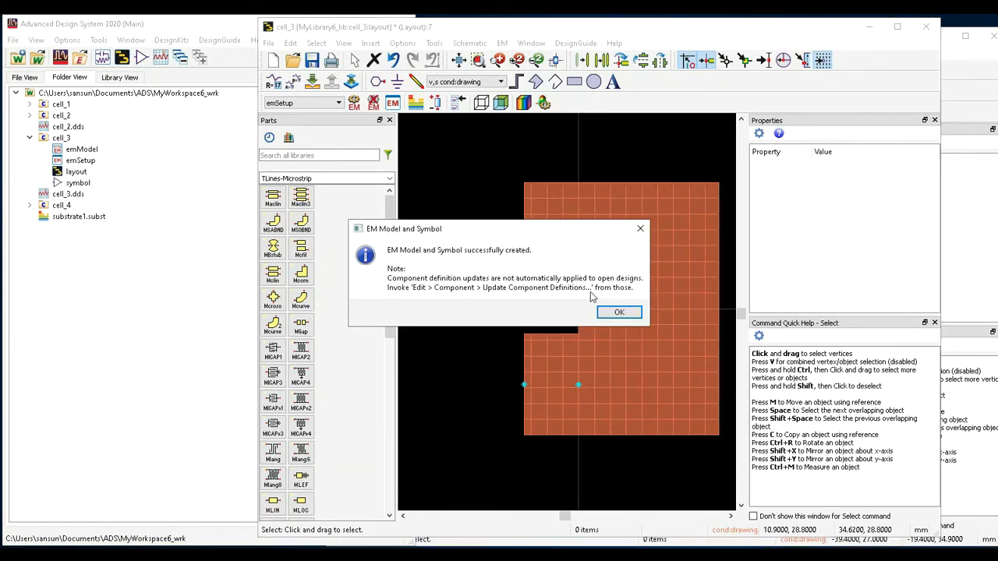
{"action": "left_click", "coordinate": [619, 313]}
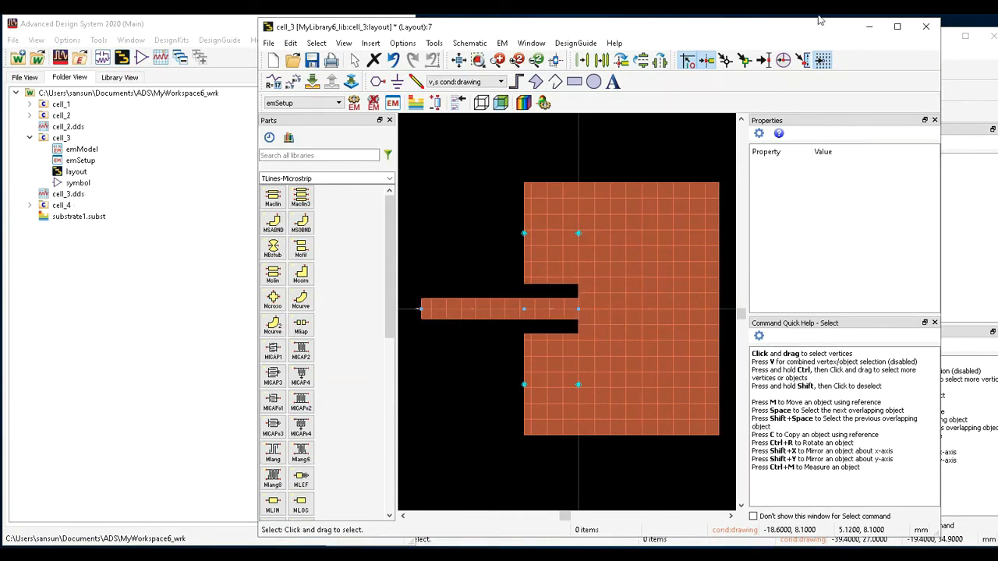
{"action": "key", "text": "ctrl+s"}
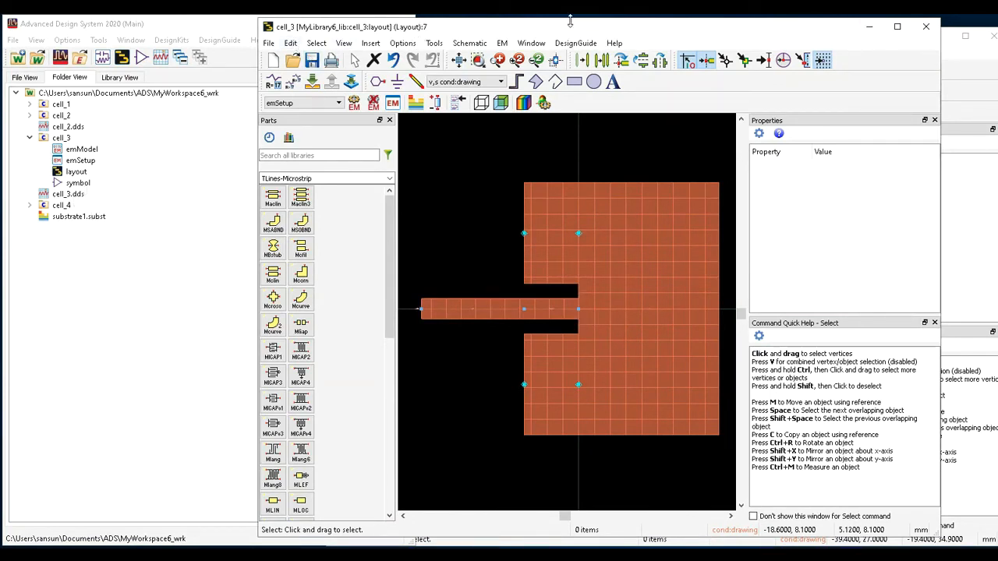
Minimise the cell_3 layout and open the cell_4 schematic from the workspace tree.
{"action": "left_click", "coordinate": [870, 27]}
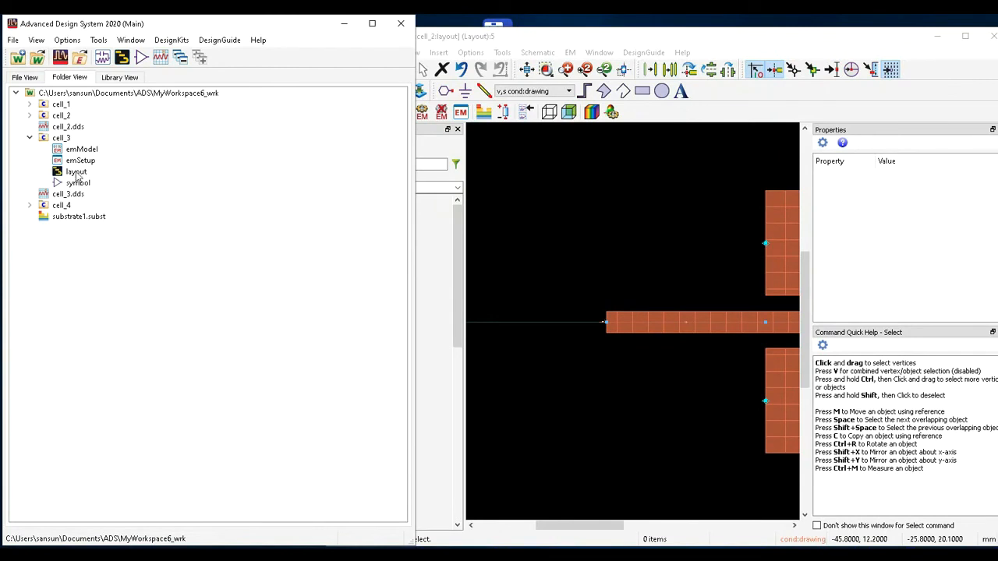
{"action": "left_click", "coordinate": [30, 205]}
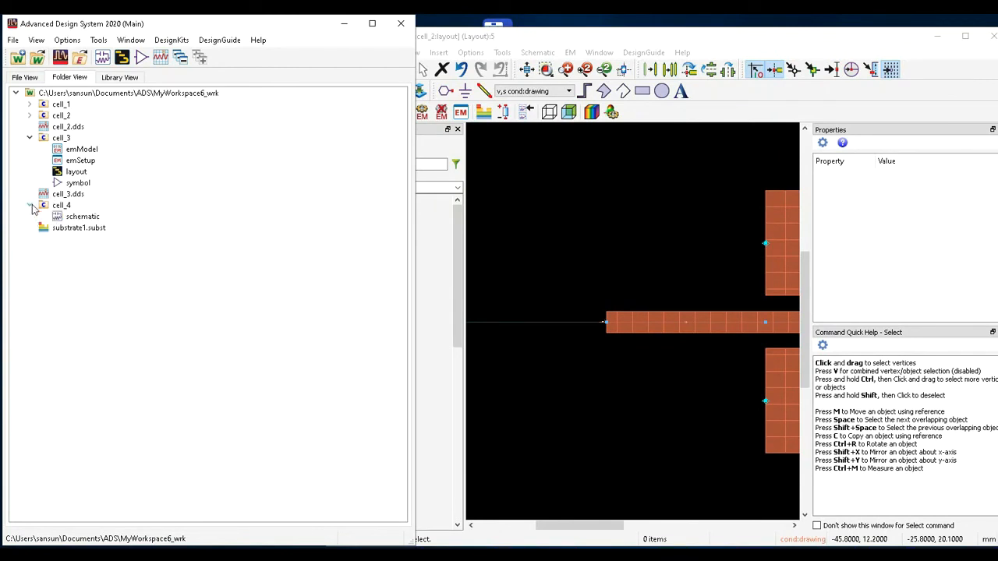
{"action": "double_click", "coordinate": [82, 217]}
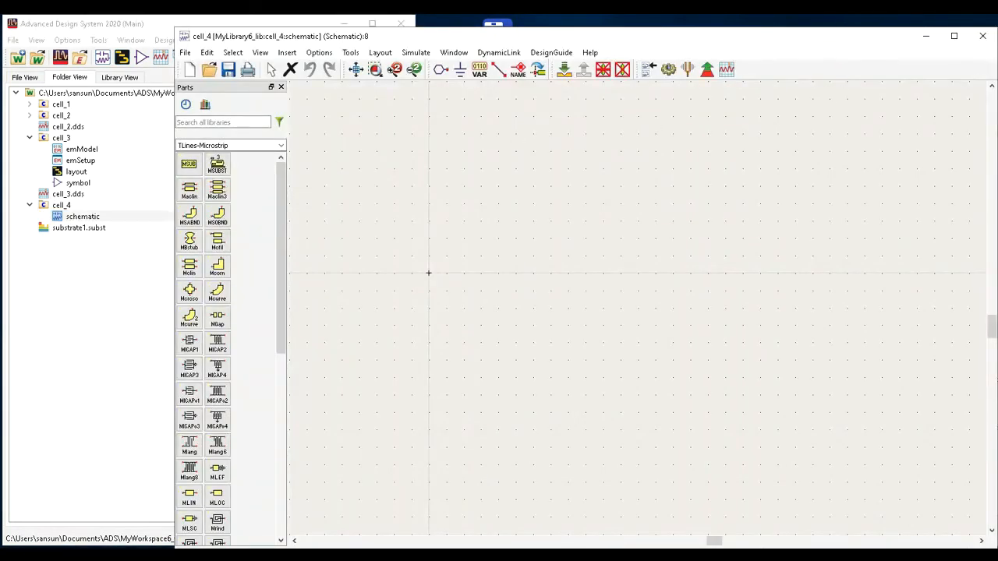
Place one instance of the cell_3 symbol from the workspace tree in the cell_4 schematic and end the placement.
{"action": "left_click", "coordinate": [77, 184]}
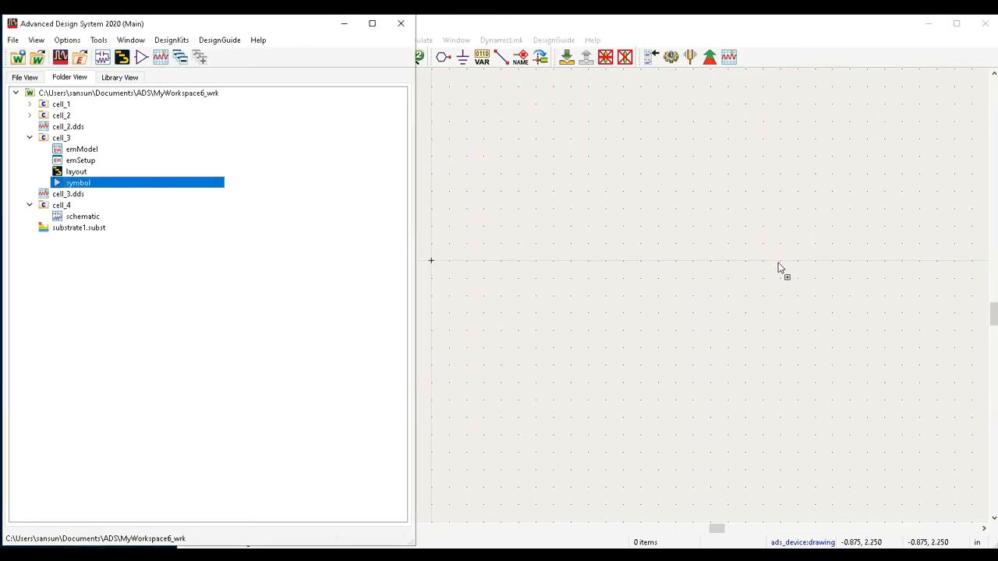
{"action": "left_click_drag", "start_coordinate": [778, 267], "coordinate": [778, 267]}
{"action": "left_click", "coordinate": [755, 267]}
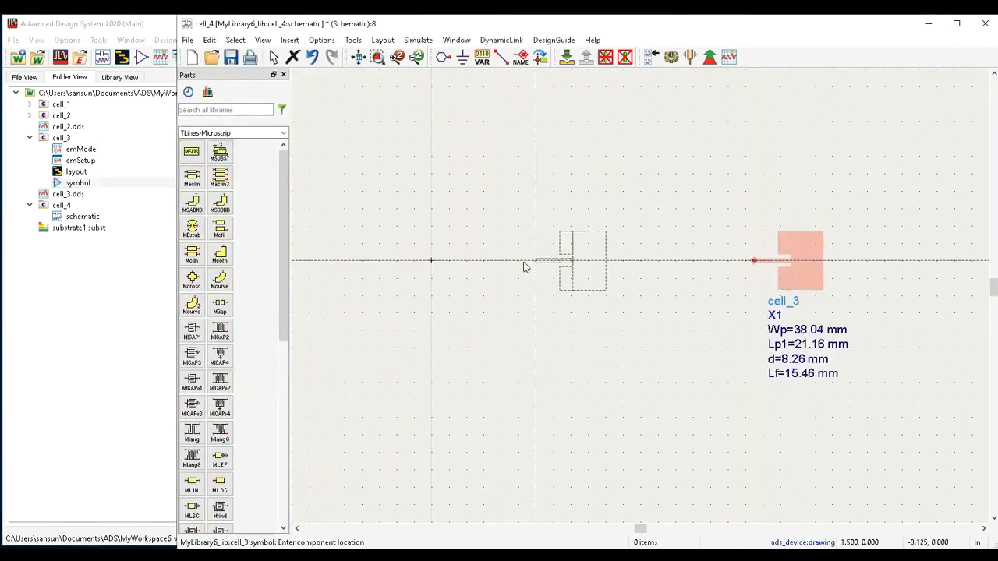
{"action": "left_click", "coordinate": [275, 57]}
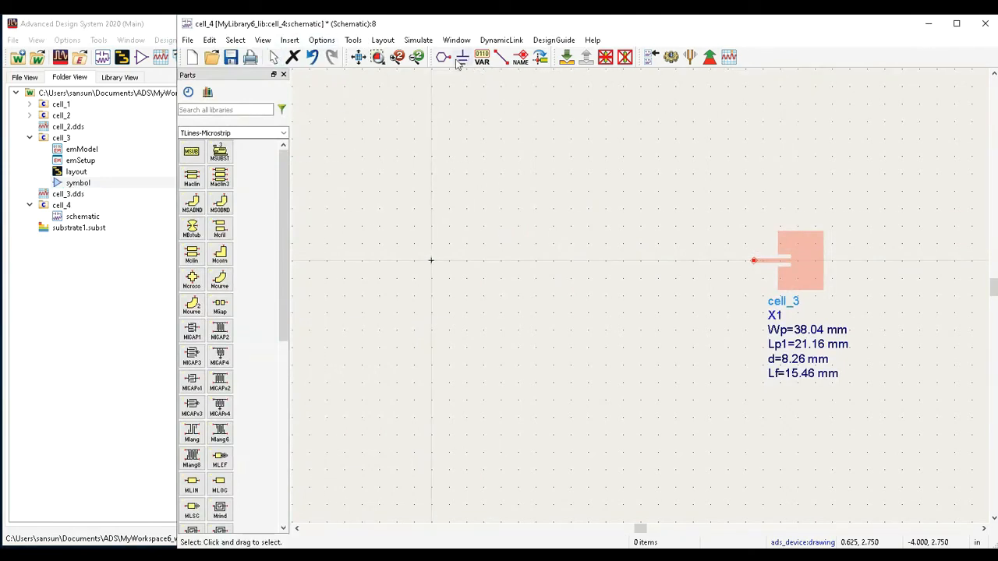
Find the Term port termination in the parts library, place it beside the antenna symbol and attach a ground to its negative terminal.
{"action": "left_click", "coordinate": [245, 109]}
{"action": "type", "text": "ter"}
{"action": "left_click", "coordinate": [189, 148]}
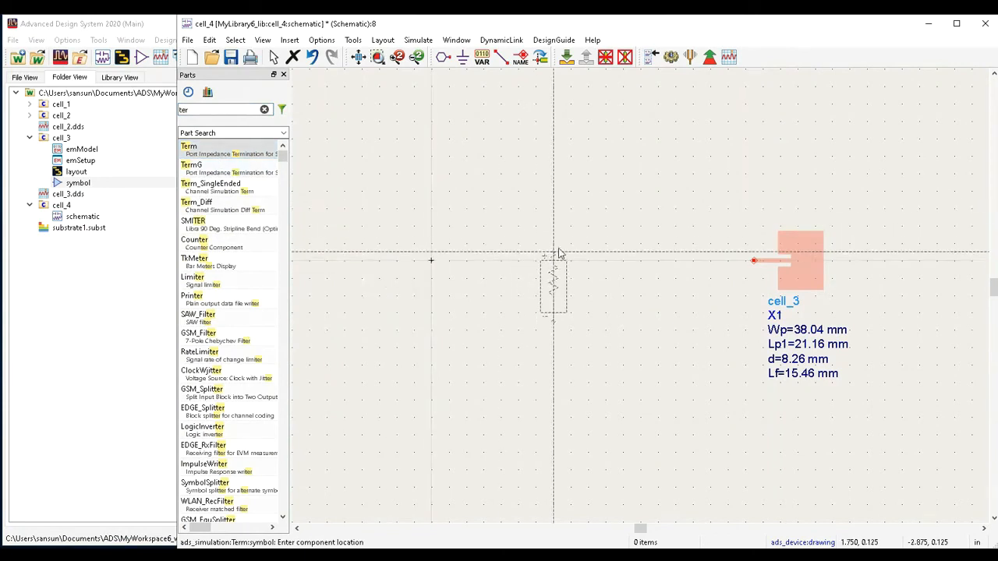
{"action": "left_click", "coordinate": [649, 279]}
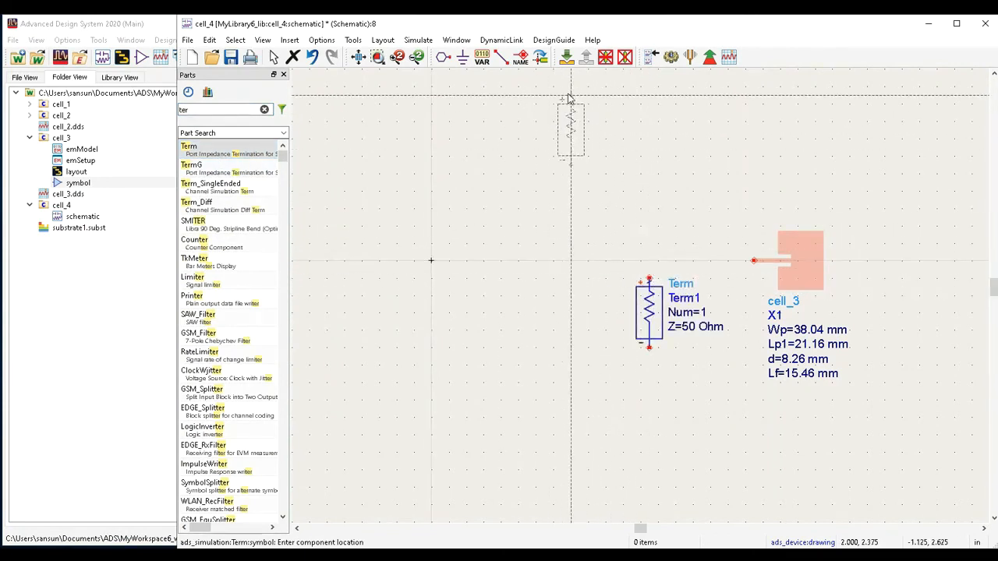
{"action": "left_click", "coordinate": [462, 57]}
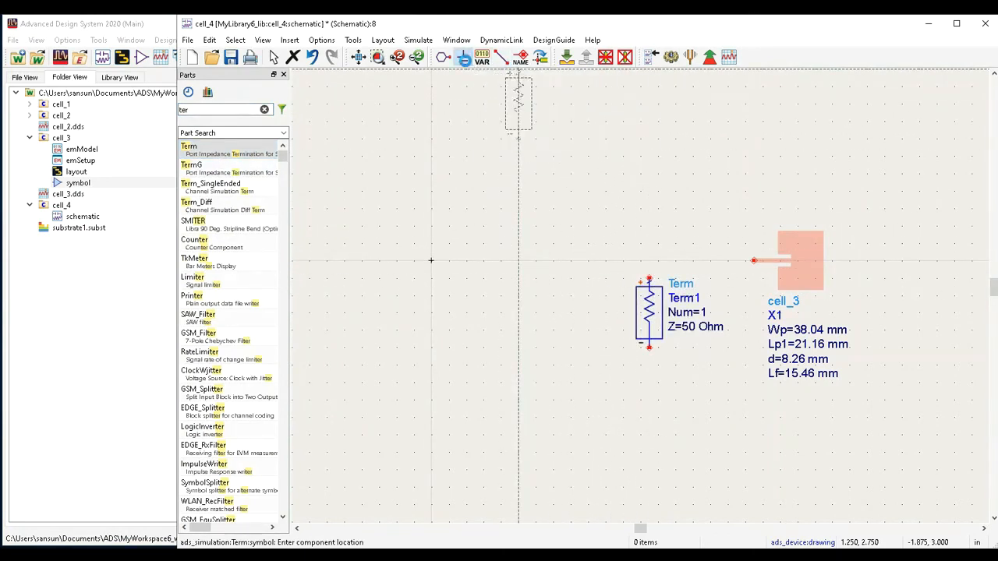
{"action": "left_click", "coordinate": [651, 355]}
Wire the positive terminal of Term1 to the feed pin of the cell_3 symbol and leave the wire command.
{"action": "left_click", "coordinate": [501, 57]}
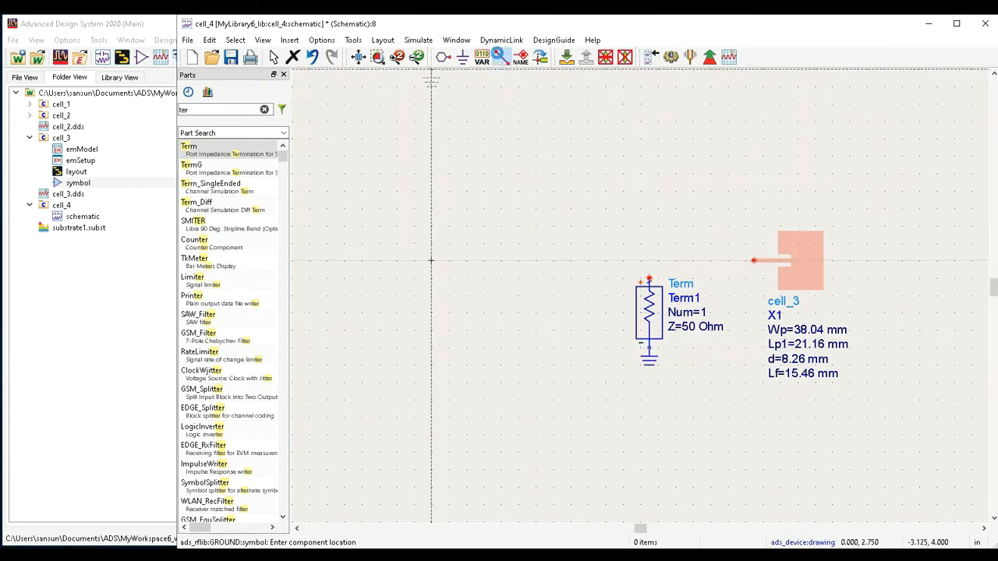
{"action": "left_click", "coordinate": [650, 278]}
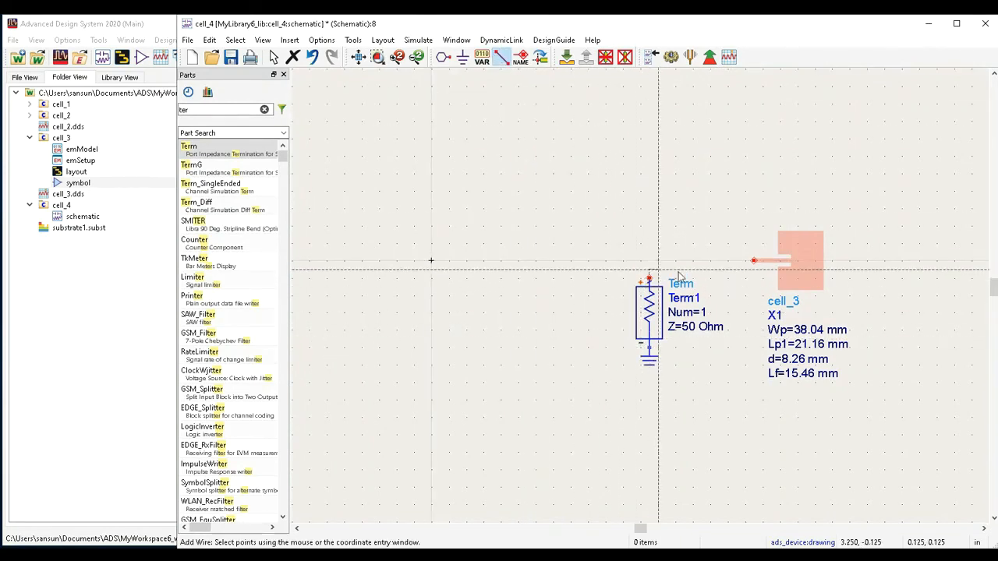
{"action": "left_click", "coordinate": [754, 262]}
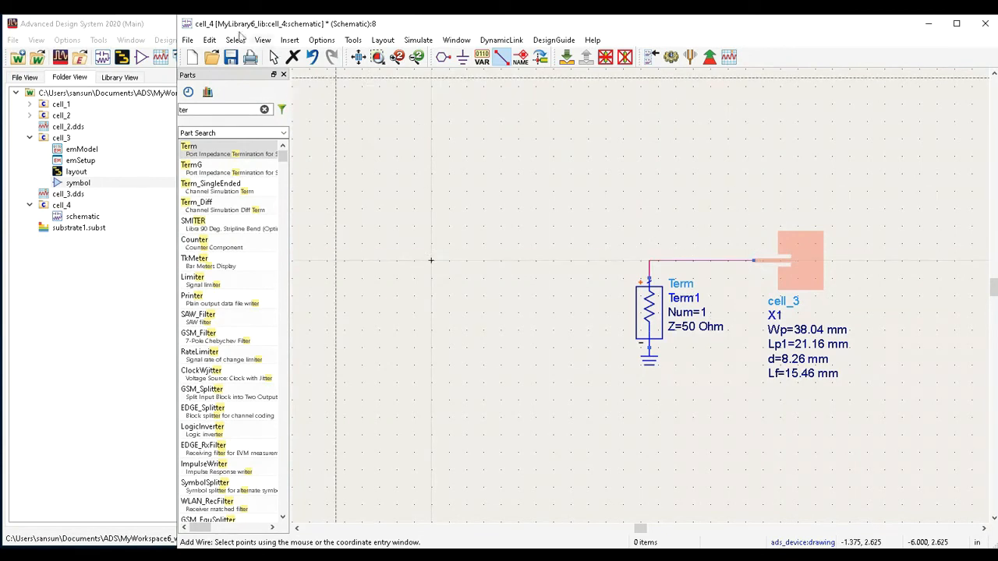
{"action": "left_click", "coordinate": [273, 57]}
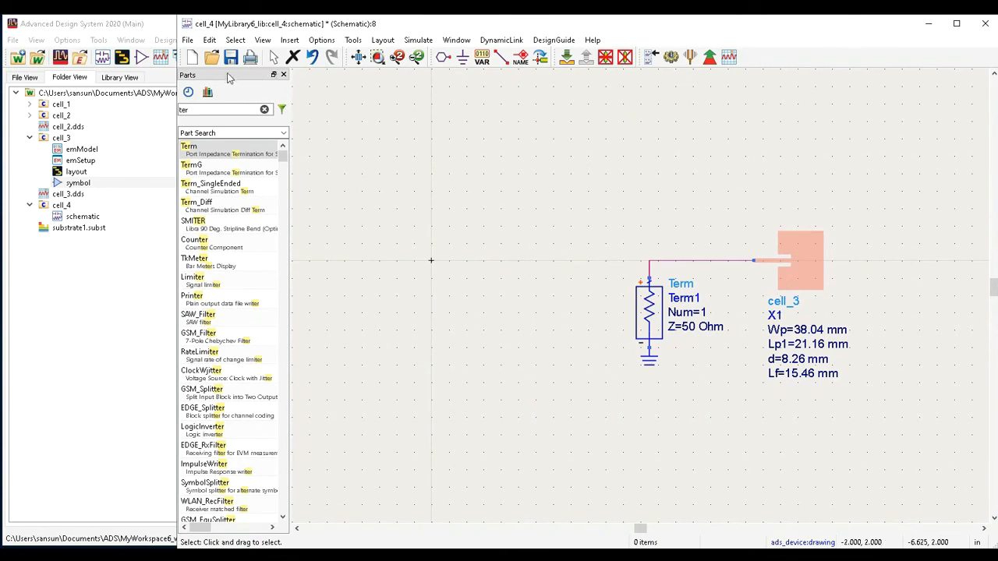
Search the parts library for "s-p" and place an S_Param simulation controller below the termination.
{"action": "left_click_drag", "start_coordinate": [216, 110], "coordinate": [91, 107]}
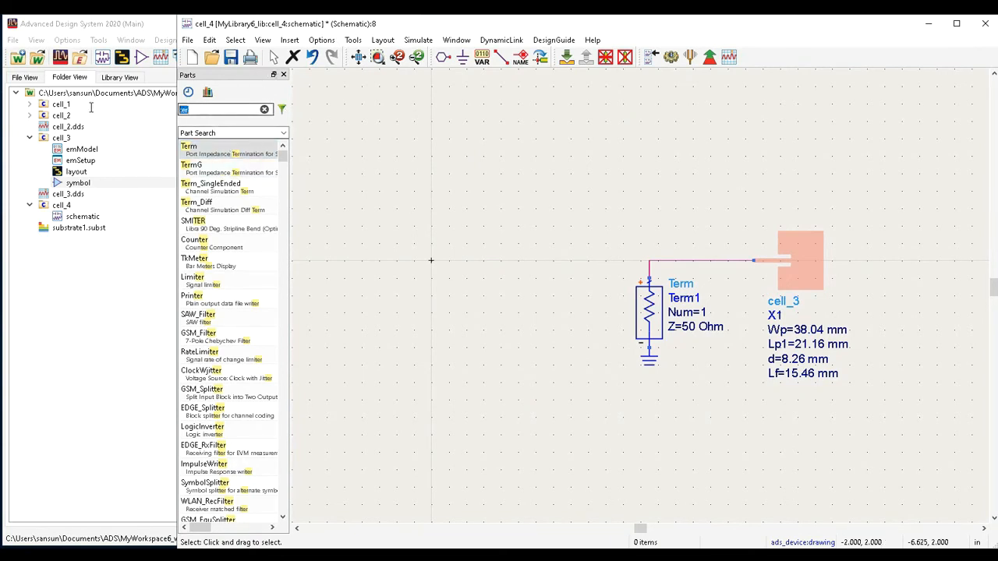
{"action": "type", "text": "s-p"}
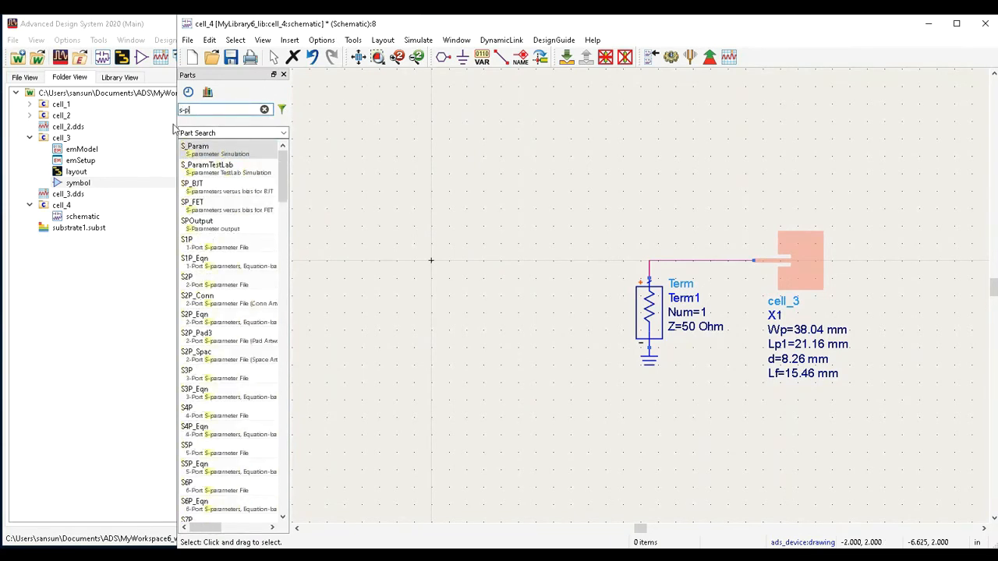
{"action": "left_click", "coordinate": [196, 148]}
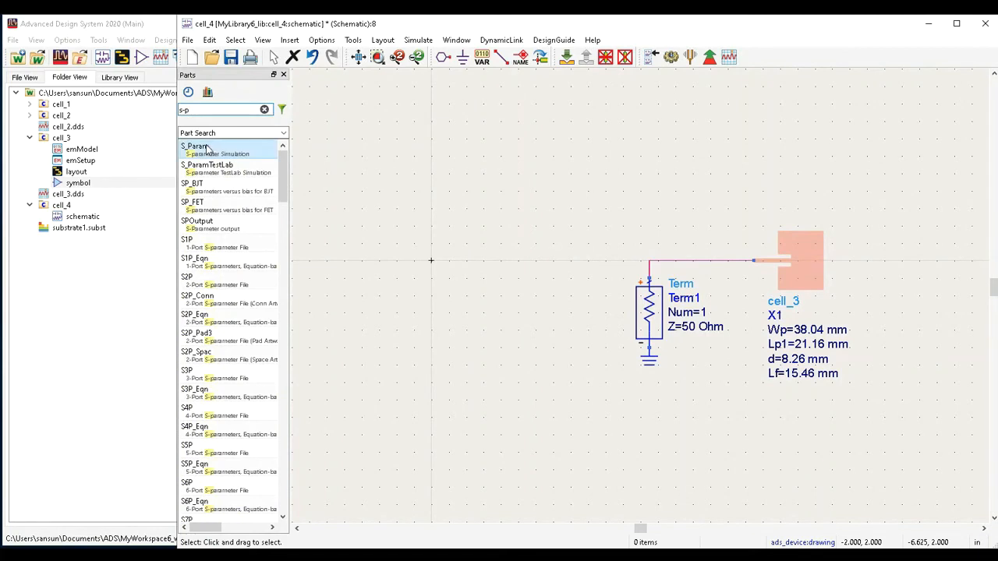
{"action": "left_click", "coordinate": [612, 431]}
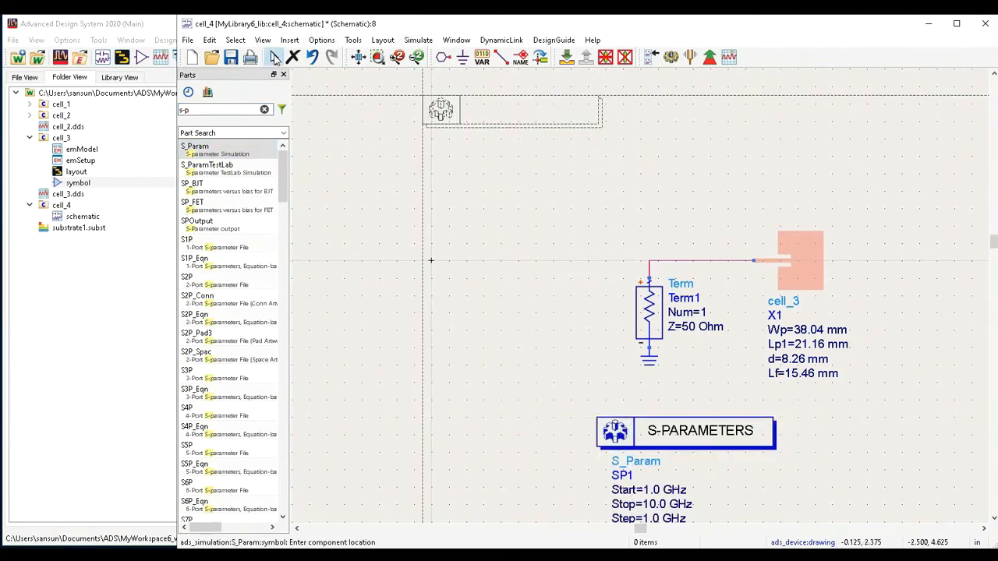
{"action": "left_click", "coordinate": [274, 56]}
Set the S-parameter sweep to start at 1.8 GHz, stop at 3 GHz and use a 0.01 GHz step.
{"action": "double_click", "coordinate": [664, 491]}
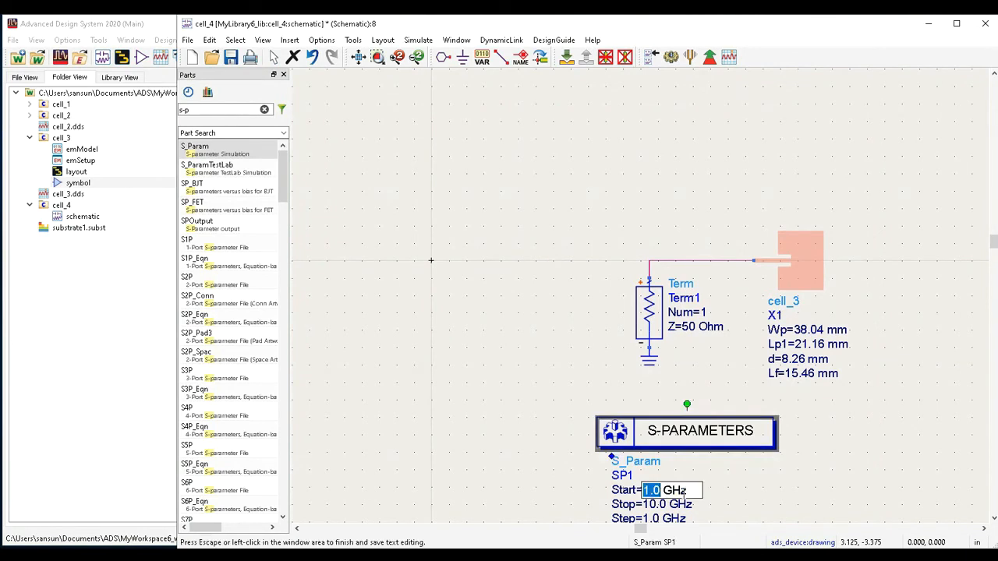
{"action": "type", "text": "1.8"}
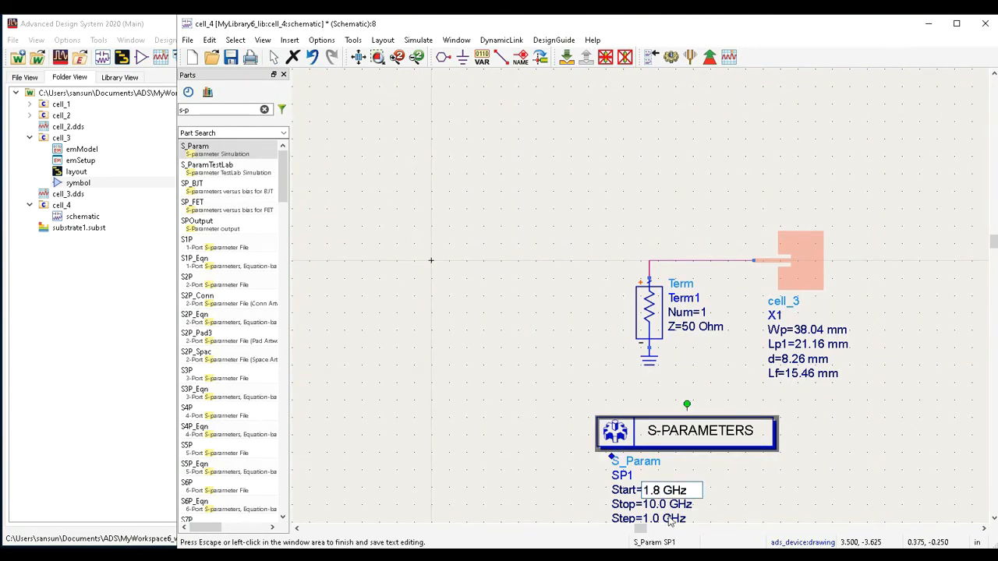
{"action": "left_click", "coordinate": [661, 504]}
{"action": "double_click", "coordinate": [660, 503]}
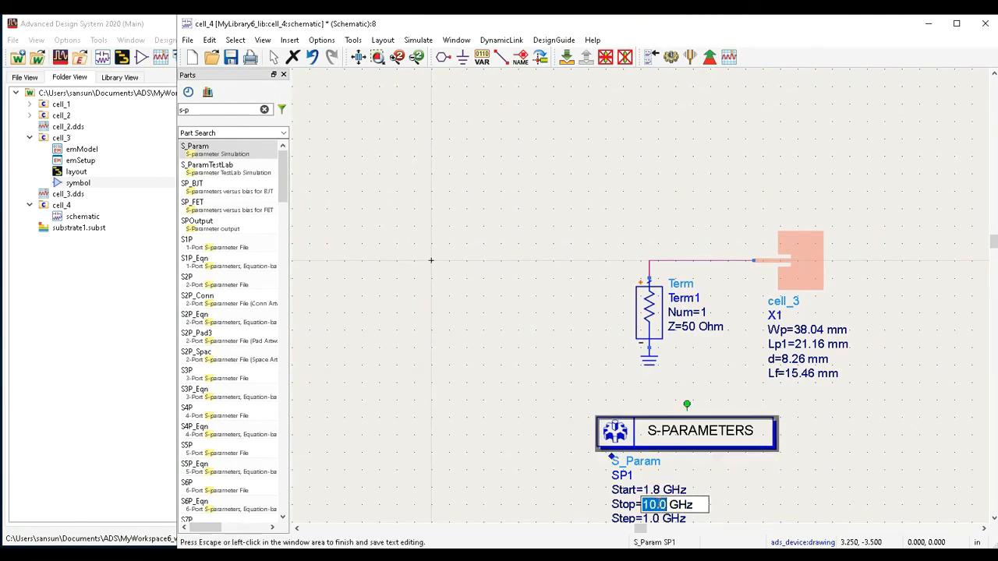
{"action": "type", "text": "3"}
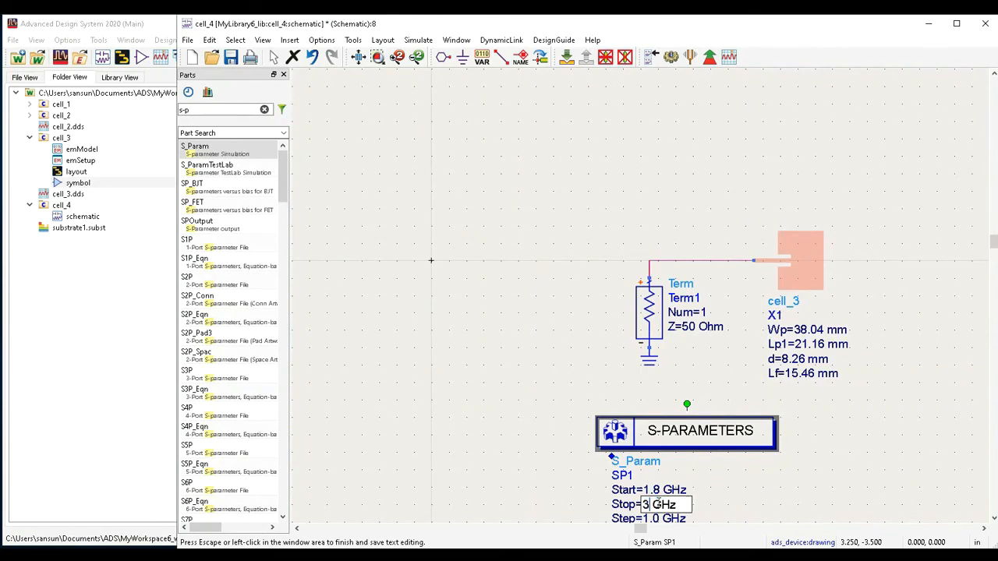
{"action": "left_click", "coordinate": [654, 519]}
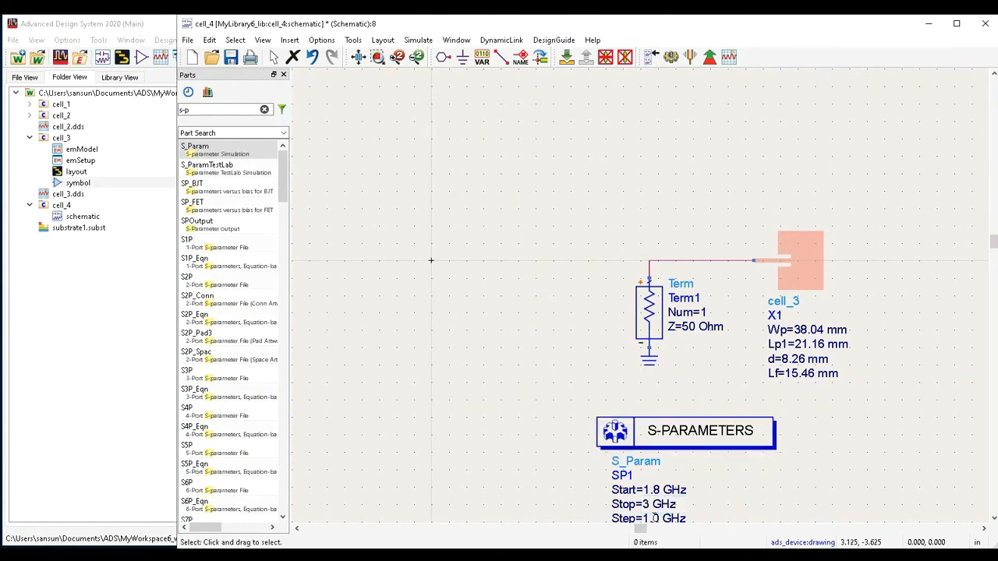
{"action": "left_click", "coordinate": [654, 518]}
{"action": "left_click", "coordinate": [654, 519]}
{"action": "scroll", "coordinate": [772, 465], "scroll_direction": "down", "scroll_amount": 1}
{"action": "left_click", "coordinate": [609, 424]}
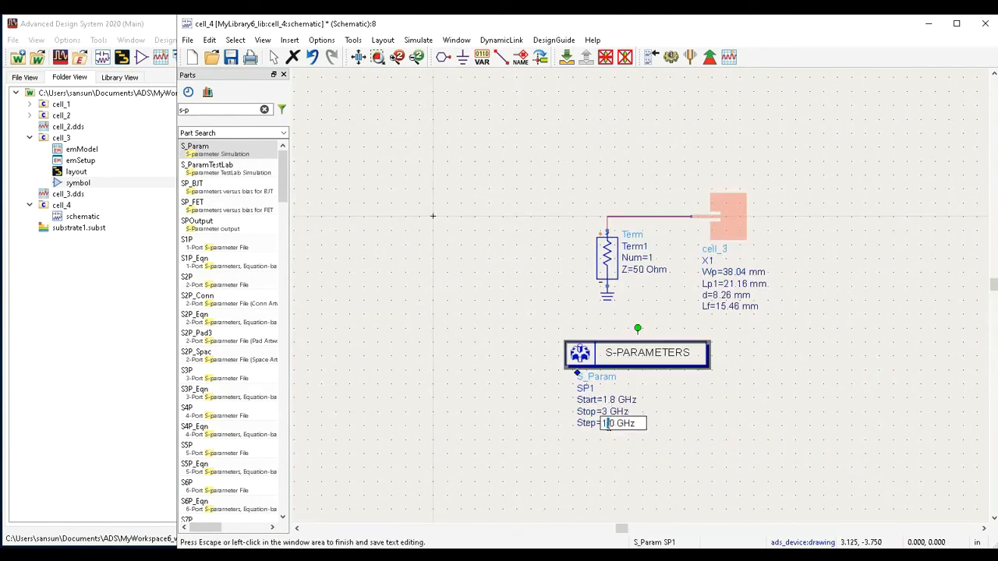
{"action": "type", "text": "0.01"}
{"action": "left_click", "coordinate": [669, 433]}
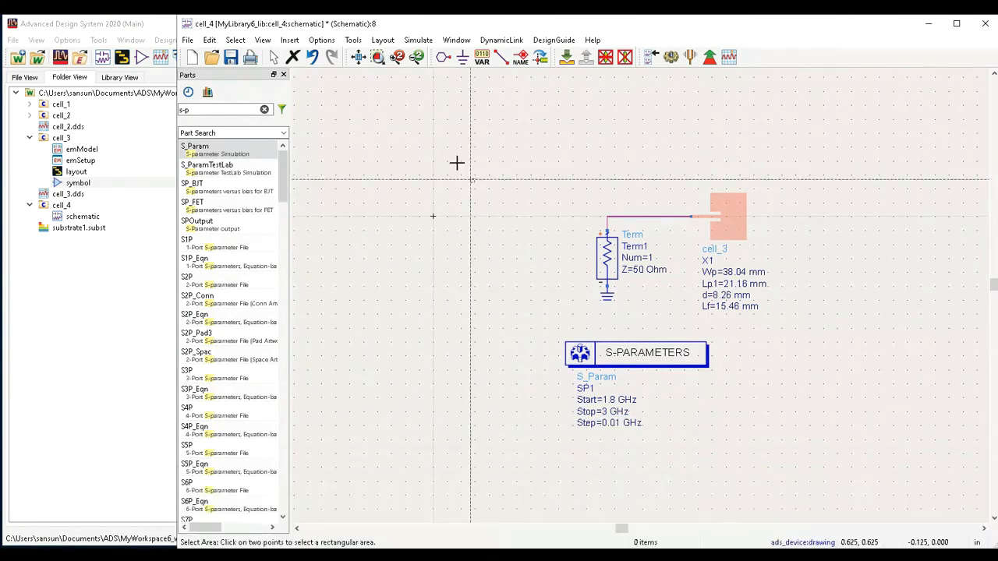
Simulate the cell_4 schematic and add a rectangular plot of S(1,1) in dB to the data display.
{"action": "left_click", "coordinate": [418, 39]}
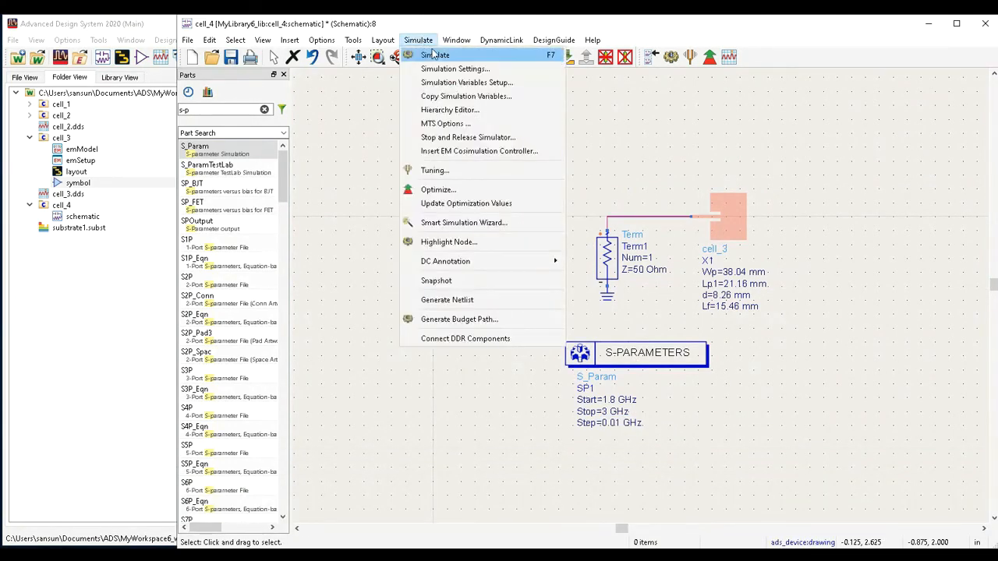
{"action": "left_click", "coordinate": [427, 53]}
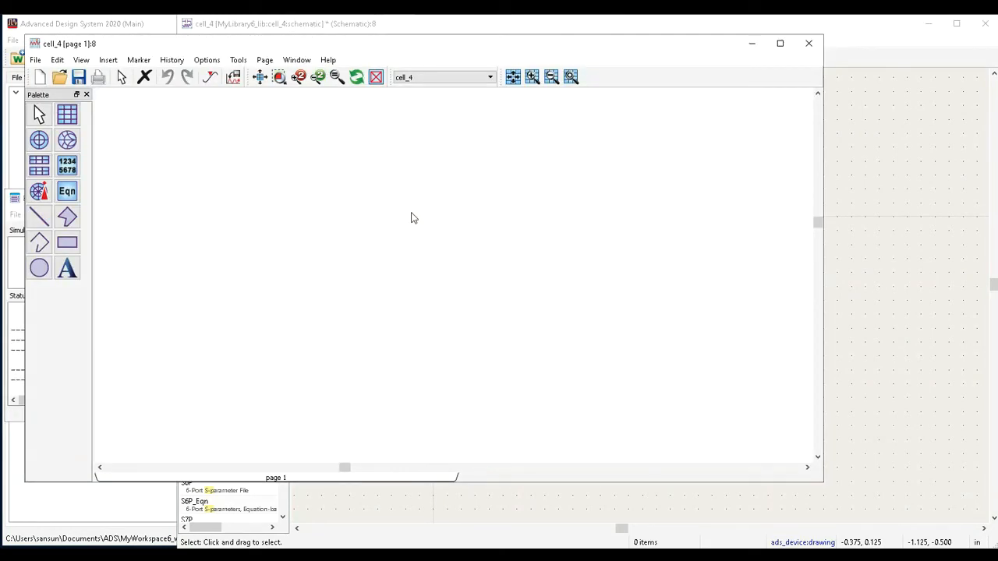
{"action": "left_click", "coordinate": [68, 116]}
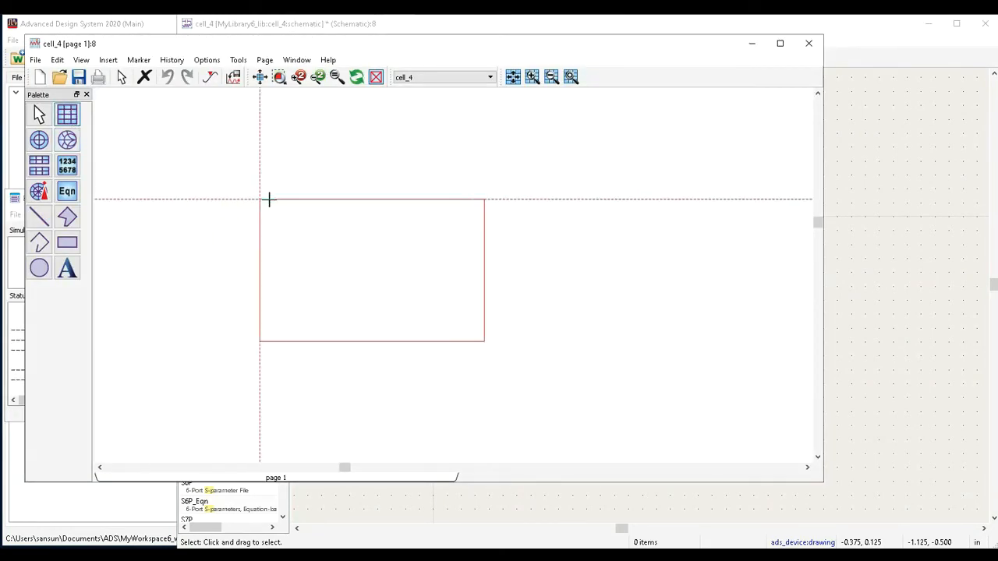
{"action": "left_click", "coordinate": [301, 192]}
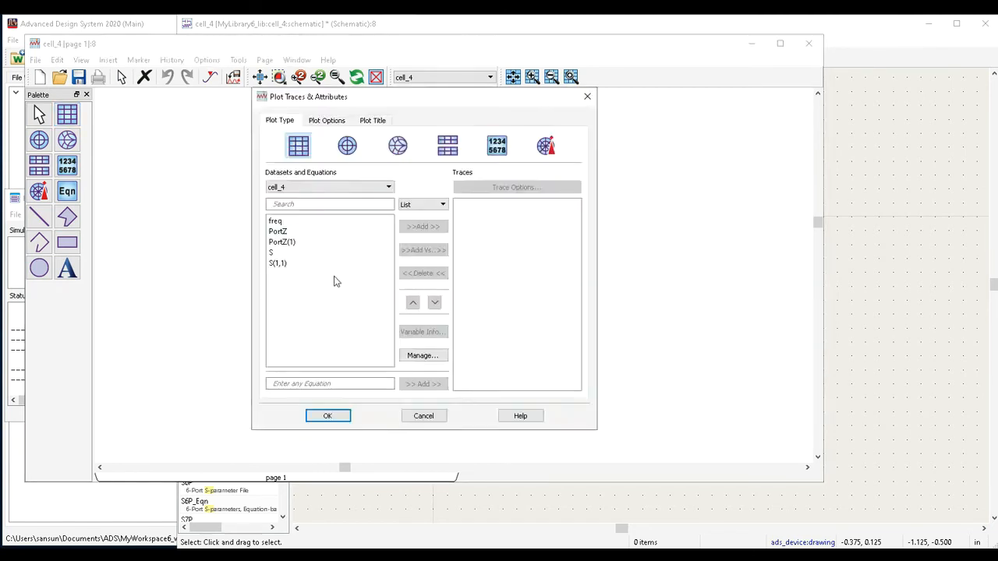
{"action": "left_click", "coordinate": [280, 266]}
{"action": "left_click", "coordinate": [423, 226]}
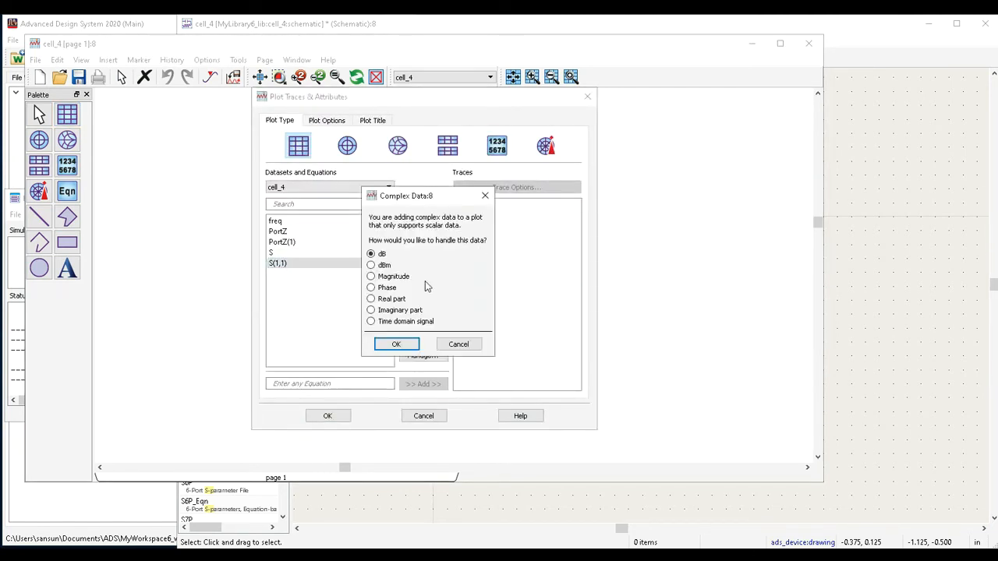
{"action": "left_click", "coordinate": [396, 344]}
{"action": "left_click", "coordinate": [325, 414]}
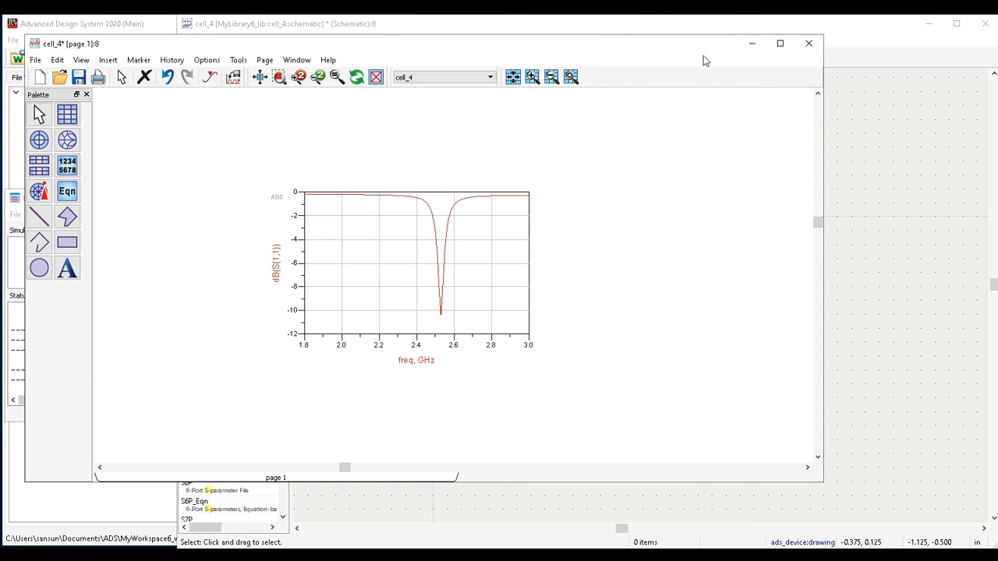
Minimise the cell_4 data display and close the simulation status window to return to the schematic.
{"action": "left_click", "coordinate": [752, 44]}
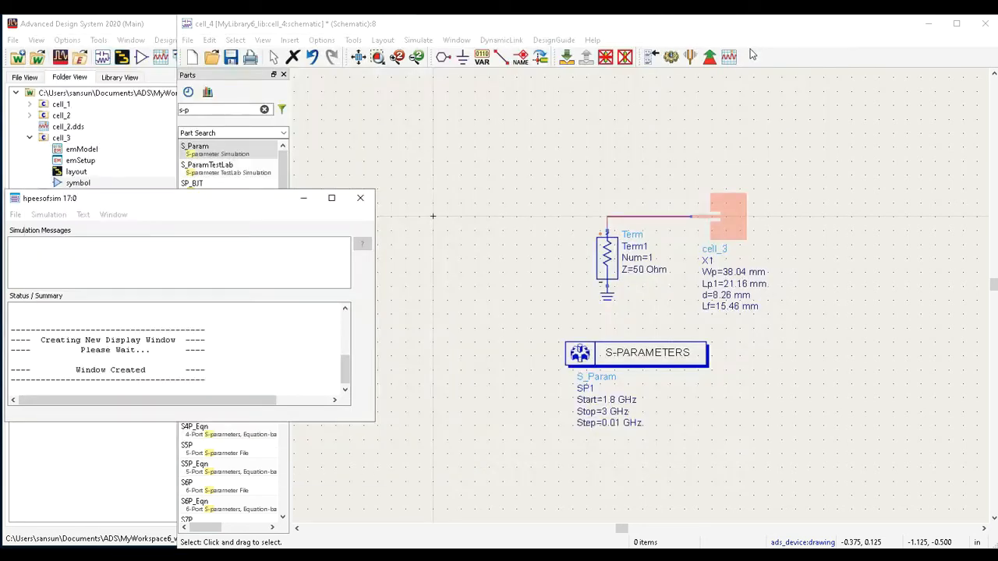
{"action": "left_click", "coordinate": [358, 203]}
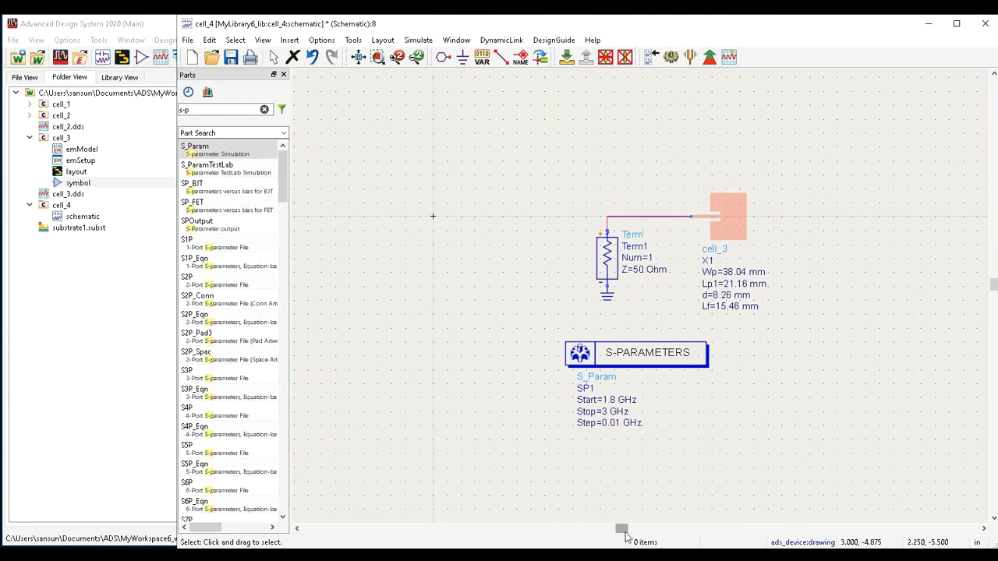
Search the parts library for "goa" and place a Goal component beside the S-parameter simulation controller.
{"action": "left_click_drag", "start_coordinate": [621, 529], "coordinate": [748, 532]}
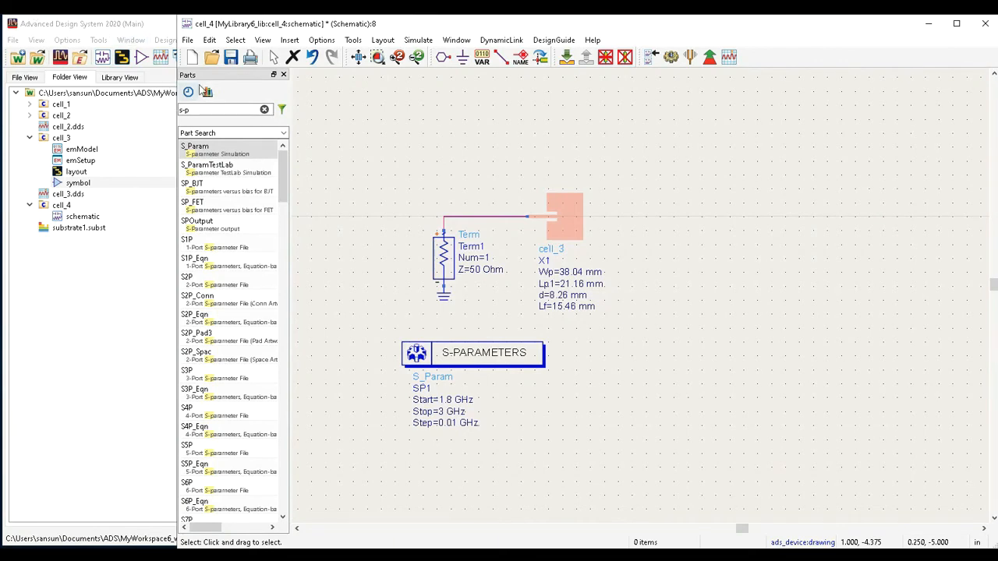
{"action": "triple_click", "coordinate": [199, 110]}
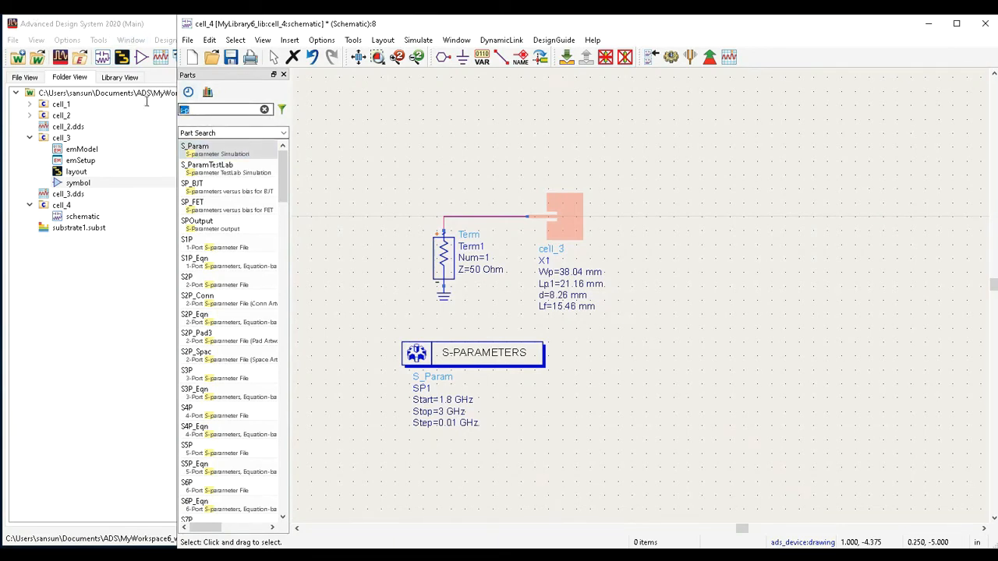
{"action": "type", "text": "go"}
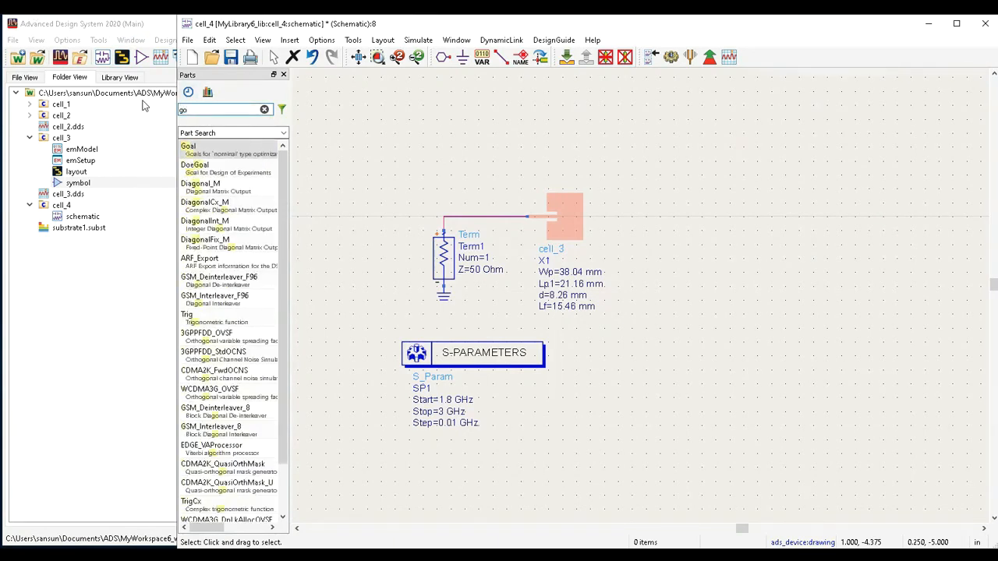
{"action": "type", "text": "a"}
{"action": "left_click", "coordinate": [189, 148]}
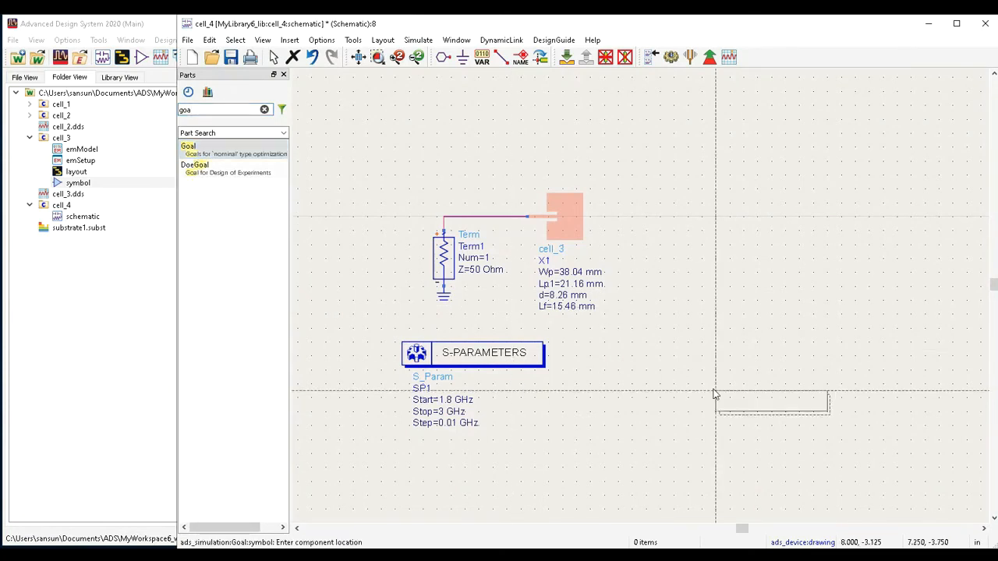
{"action": "left_click", "coordinate": [584, 345]}
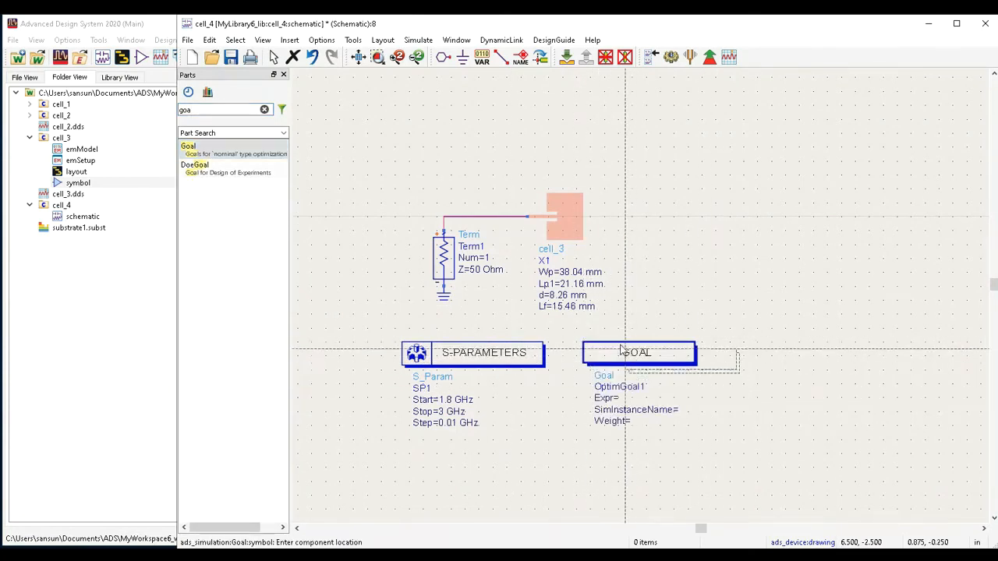
{"action": "left_click", "coordinate": [274, 57]}
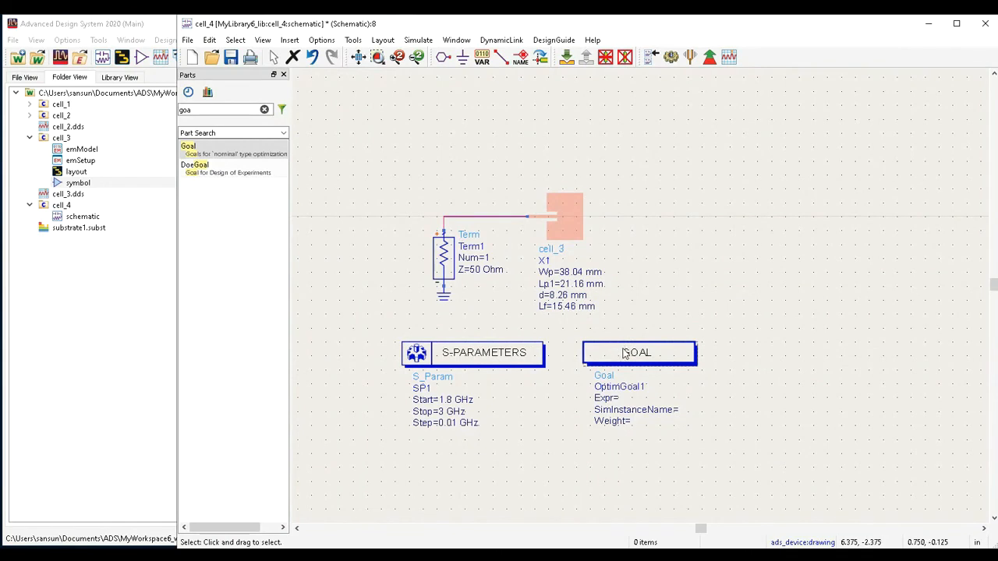
Set the optimisation goal's expression to dB(S(1,1)) and its analysis to SP1.
{"action": "double_click", "coordinate": [623, 354]}
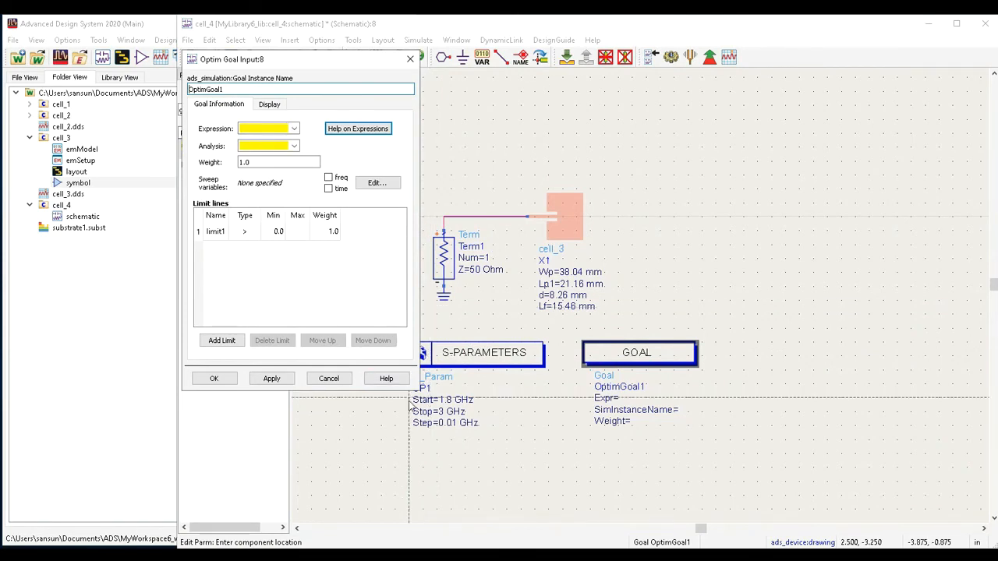
{"action": "left_click", "coordinate": [260, 128]}
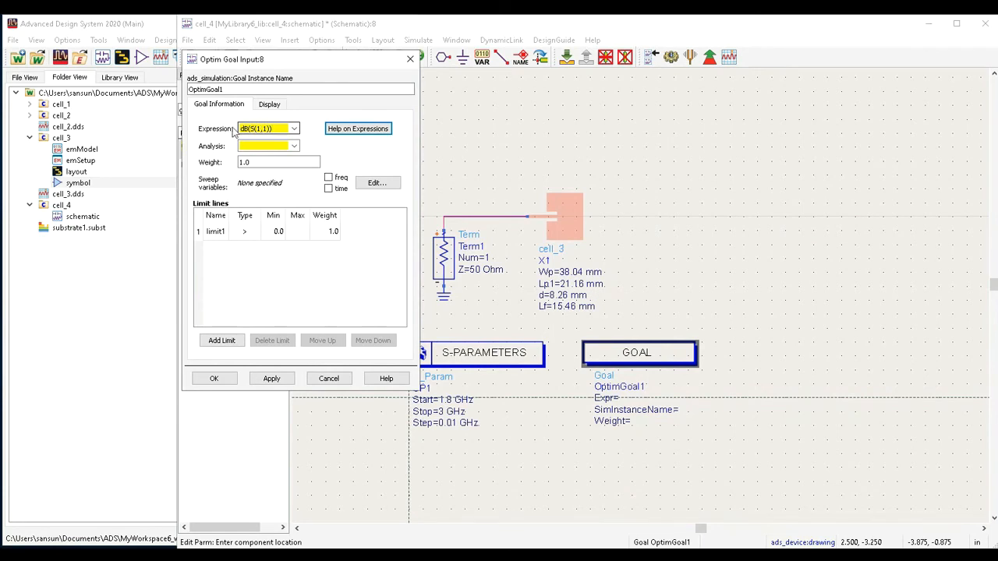
{"action": "left_click", "coordinate": [256, 129]}
{"action": "left_click", "coordinate": [286, 146]}
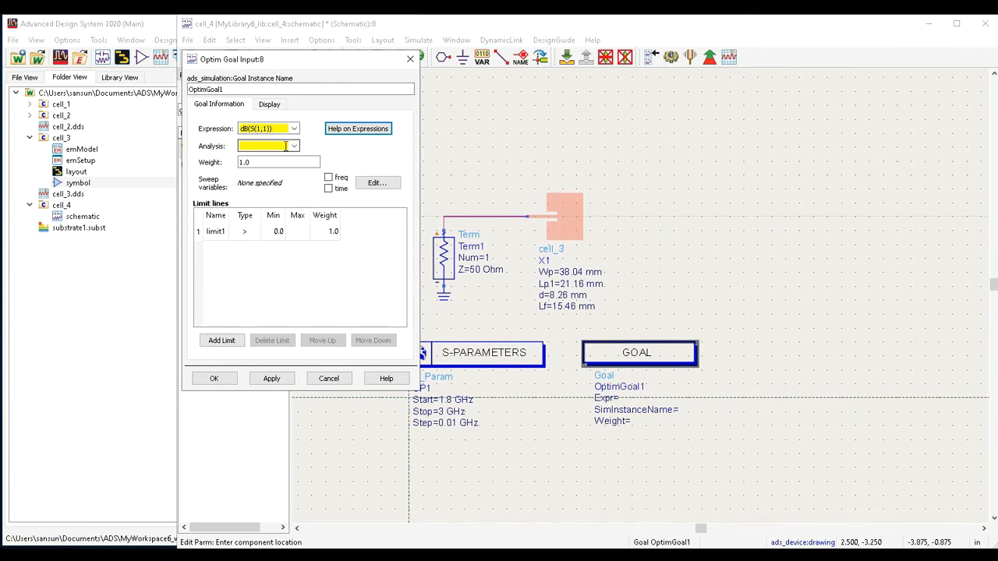
{"action": "left_click", "coordinate": [294, 146]}
{"action": "left_click", "coordinate": [269, 158]}
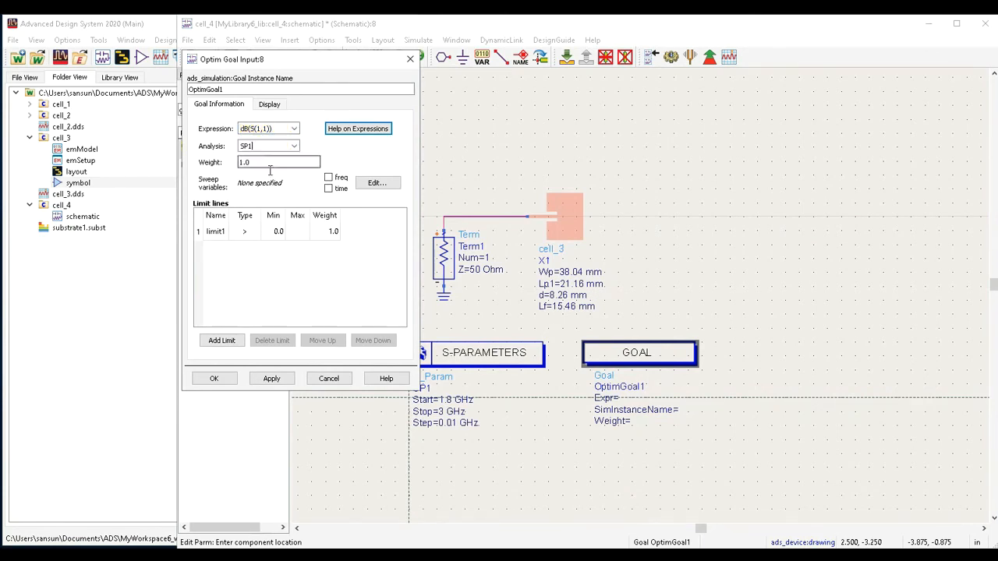
Add freq as the independent sweep variable of the optimisation goal.
{"action": "left_click", "coordinate": [374, 184]}
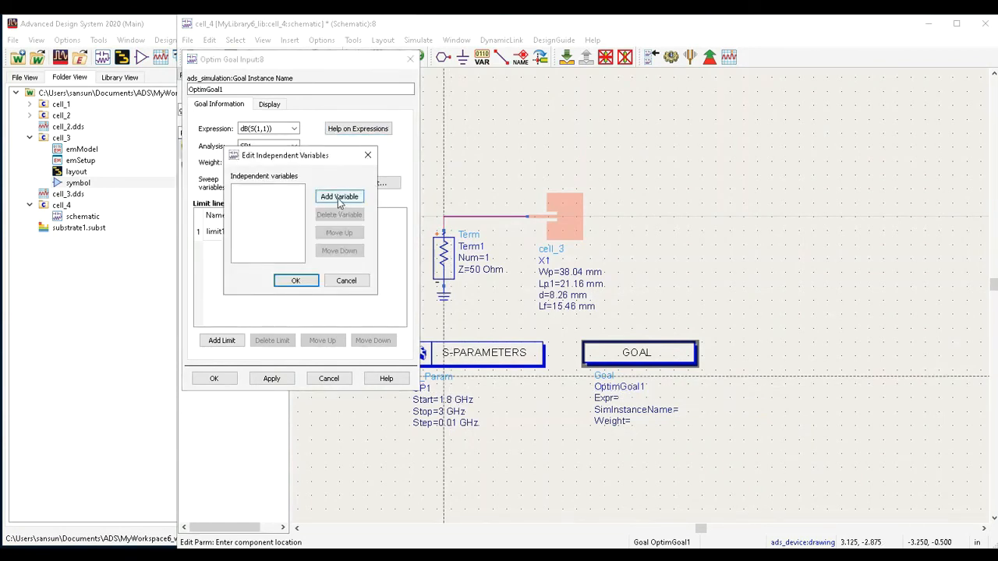
{"action": "left_click", "coordinate": [338, 198]}
{"action": "type", "text": "freq"}
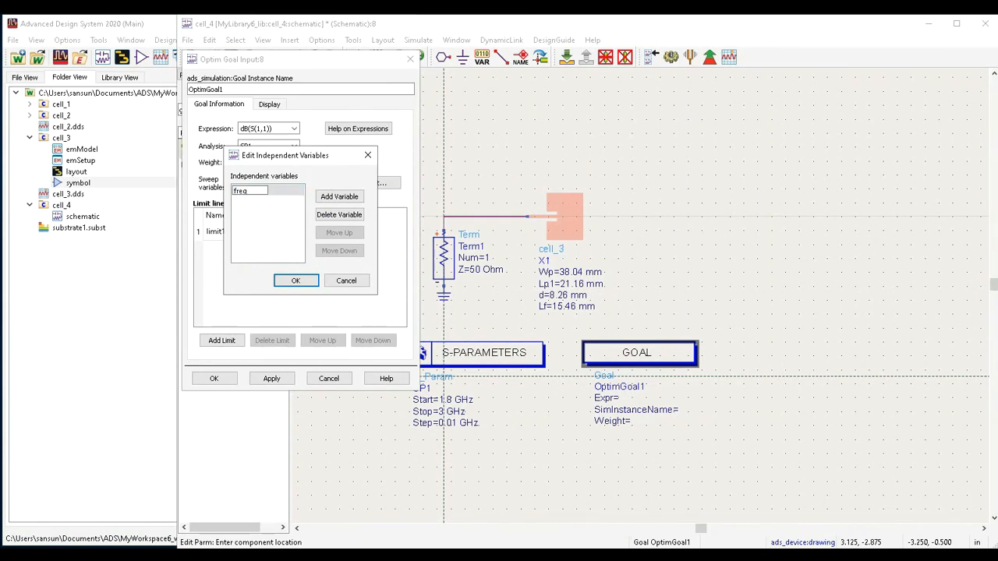
{"action": "left_click", "coordinate": [834, 507]}
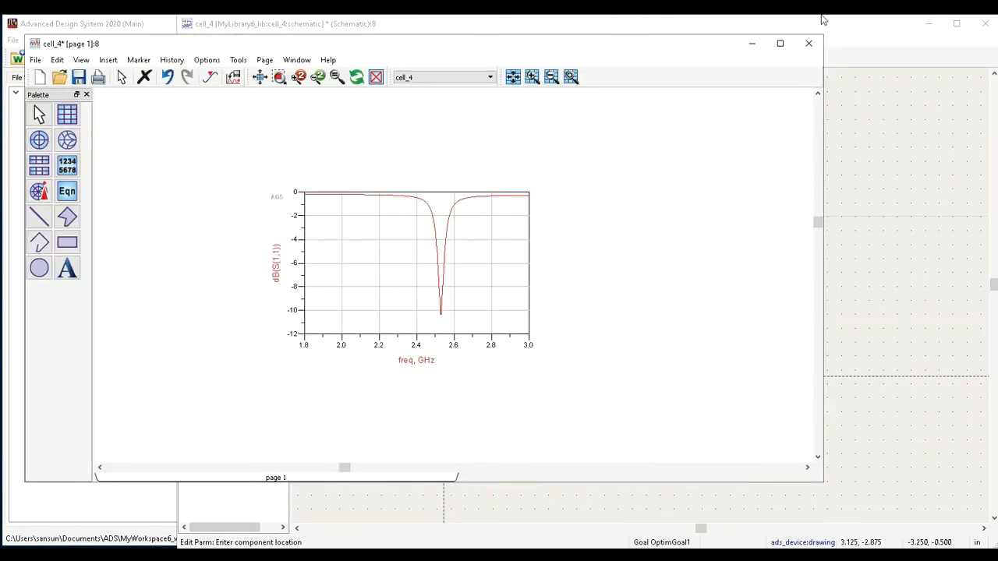
{"action": "left_click", "coordinate": [752, 44]}
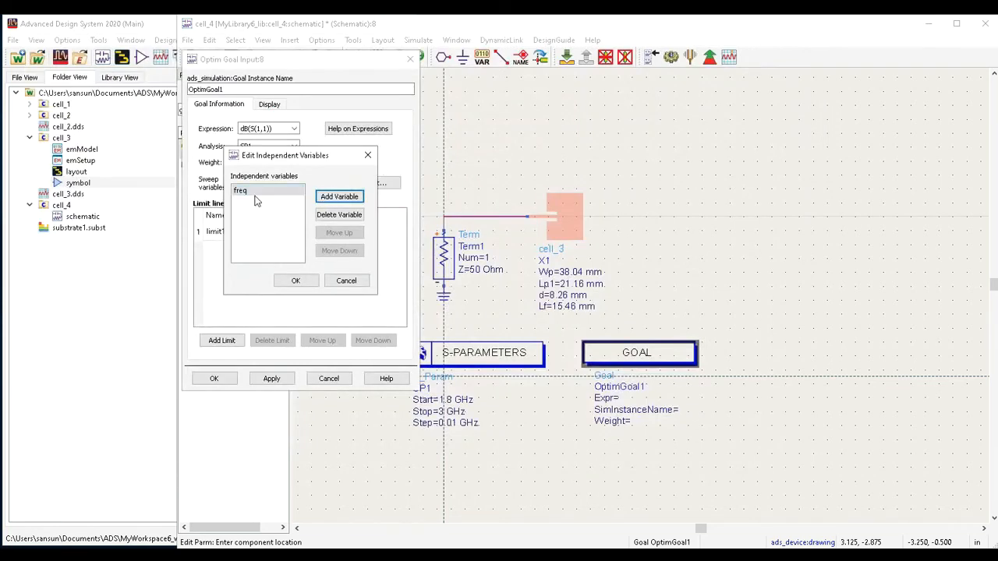
{"action": "left_click", "coordinate": [296, 281]}
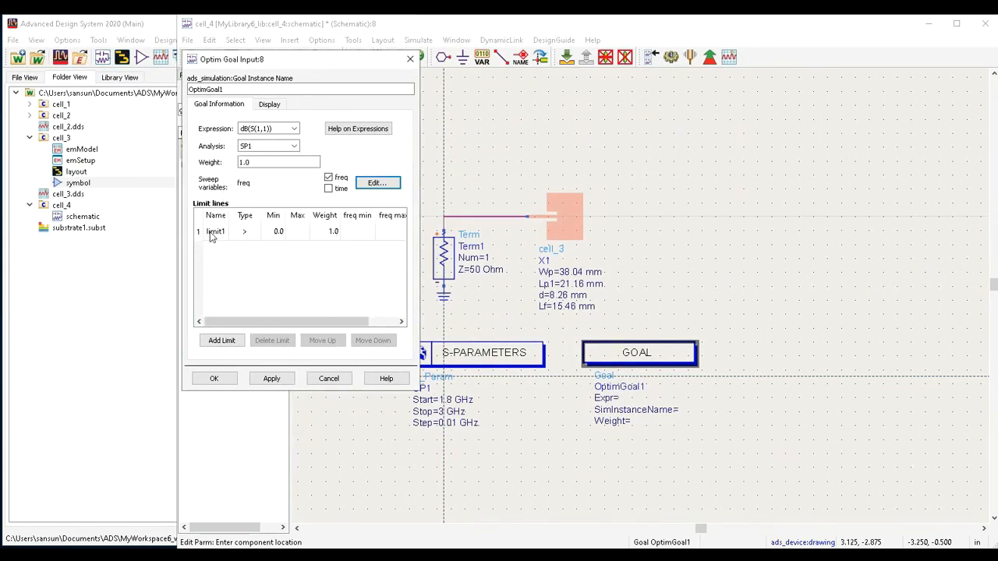
Set the goal's limit1 to type < with maximum -20, from 2.39G to 2.41G, and accept the goal settings.
{"action": "left_click", "coordinate": [243, 234]}
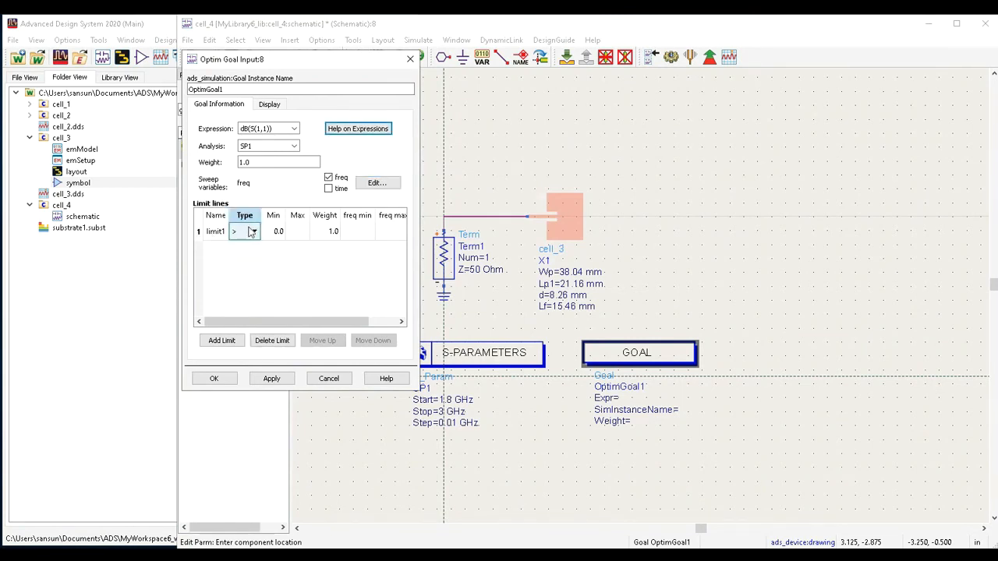
{"action": "left_click", "coordinate": [254, 232]}
{"action": "left_click", "coordinate": [244, 256]}
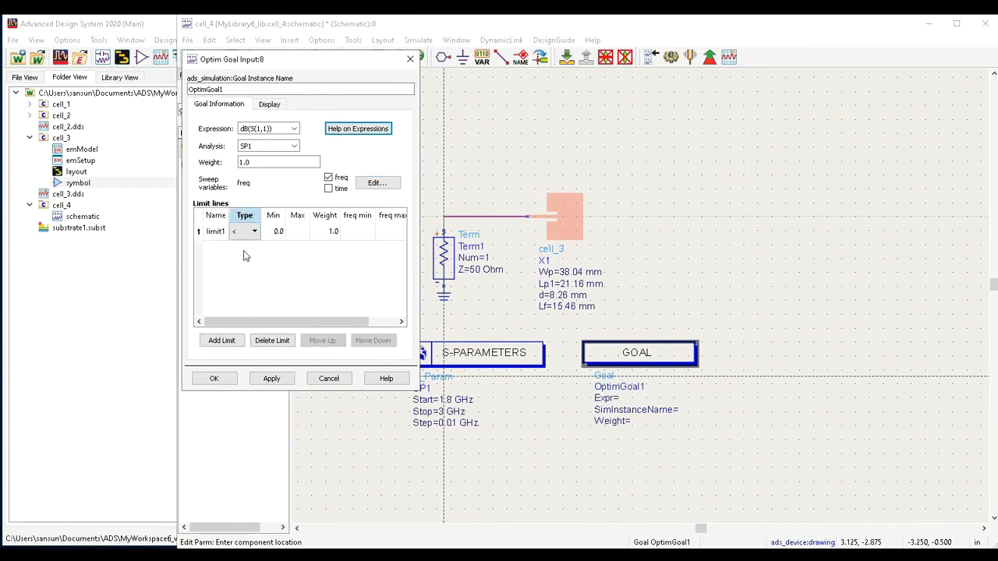
{"action": "left_click", "coordinate": [301, 234]}
{"action": "type", "text": "-20"}
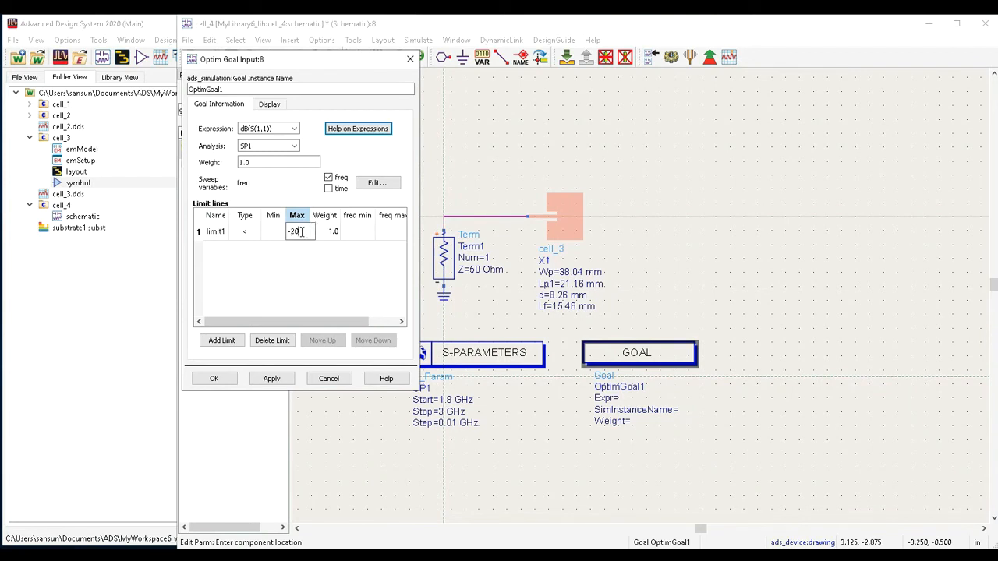
{"action": "left_click", "coordinate": [358, 233]}
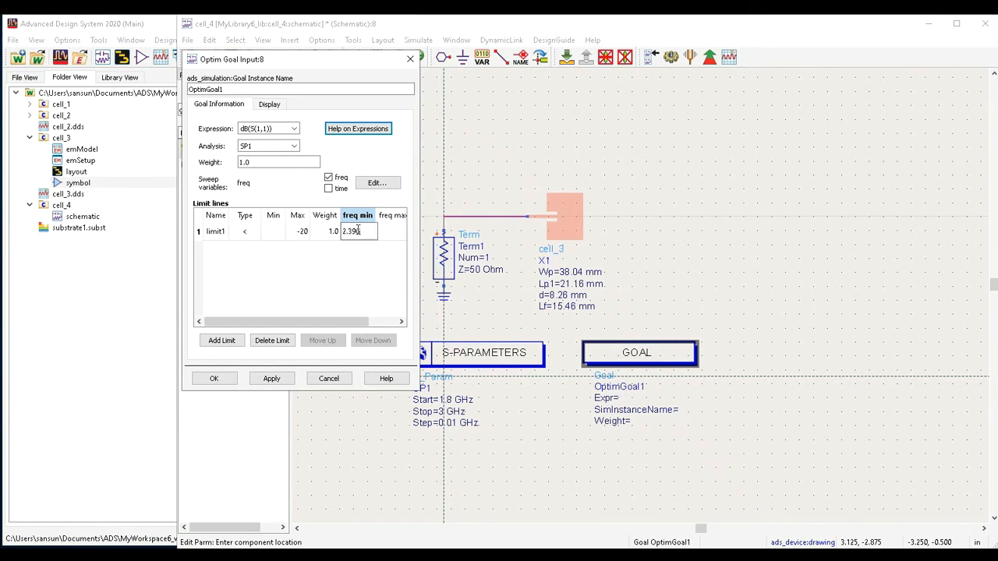
{"action": "left_click", "coordinate": [388, 232]}
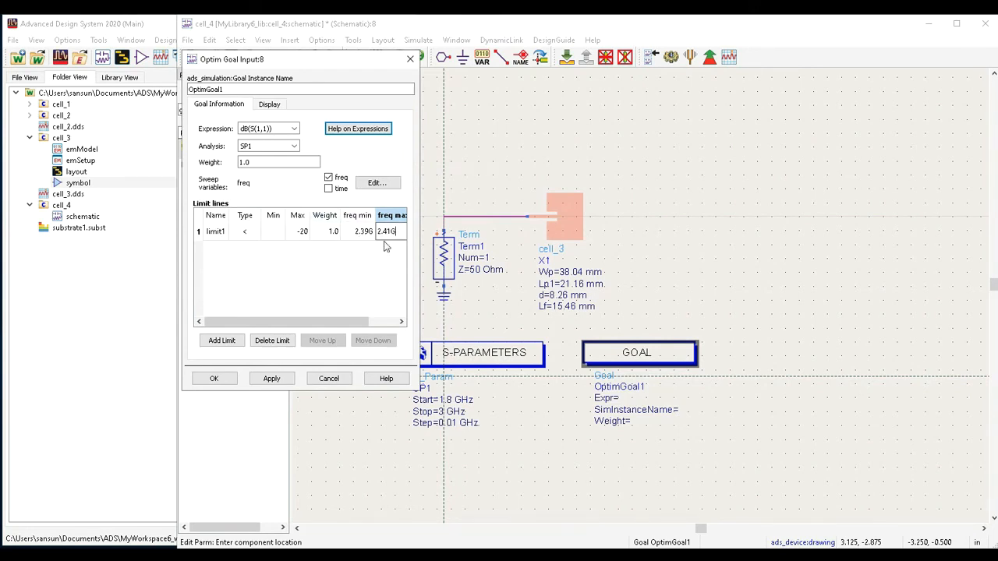
{"action": "left_click", "coordinate": [364, 251]}
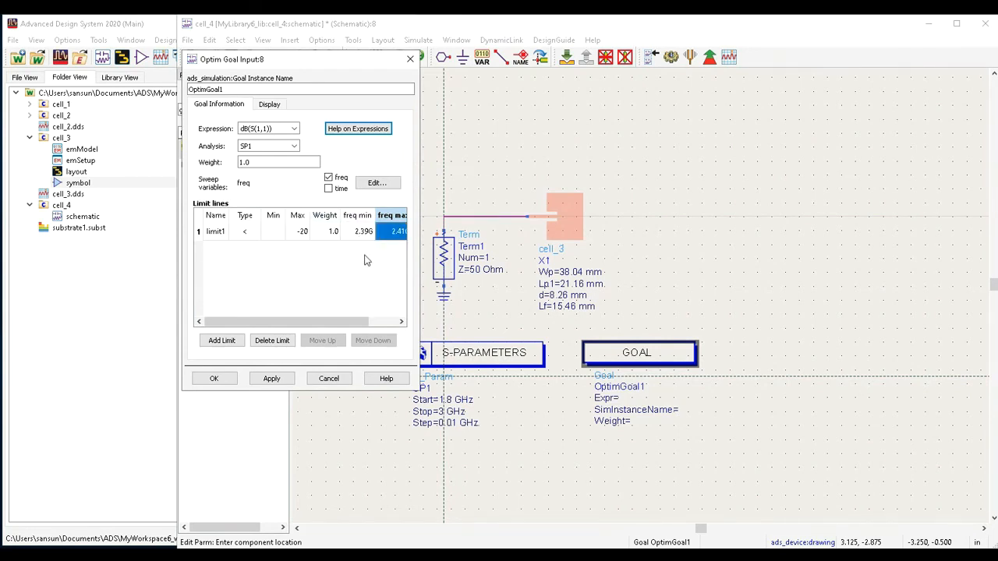
{"action": "left_click", "coordinate": [212, 381]}
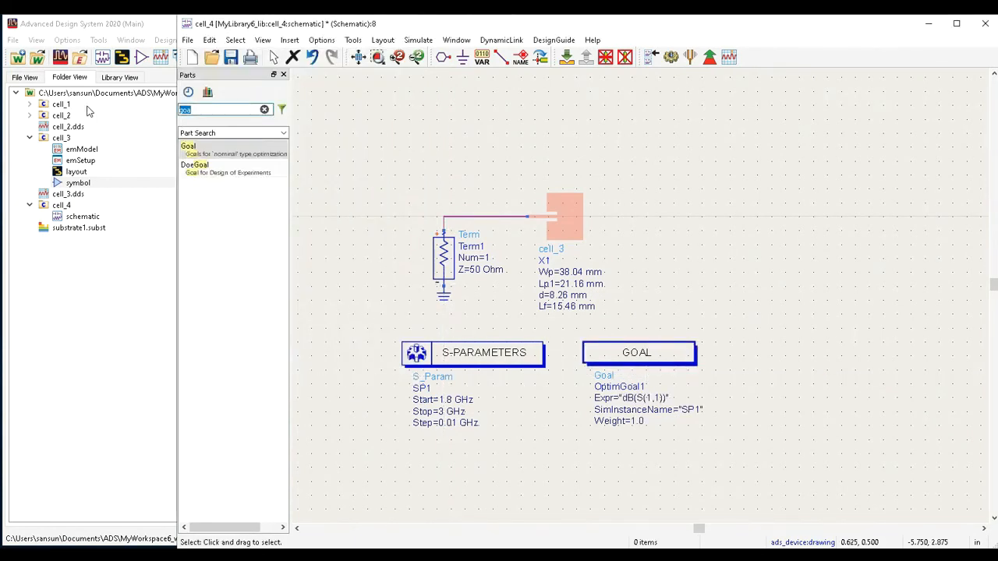
Search the parts library for "opt" and place an Optim nominal optimization controller beside the goal.
{"action": "type", "text": "opt"}
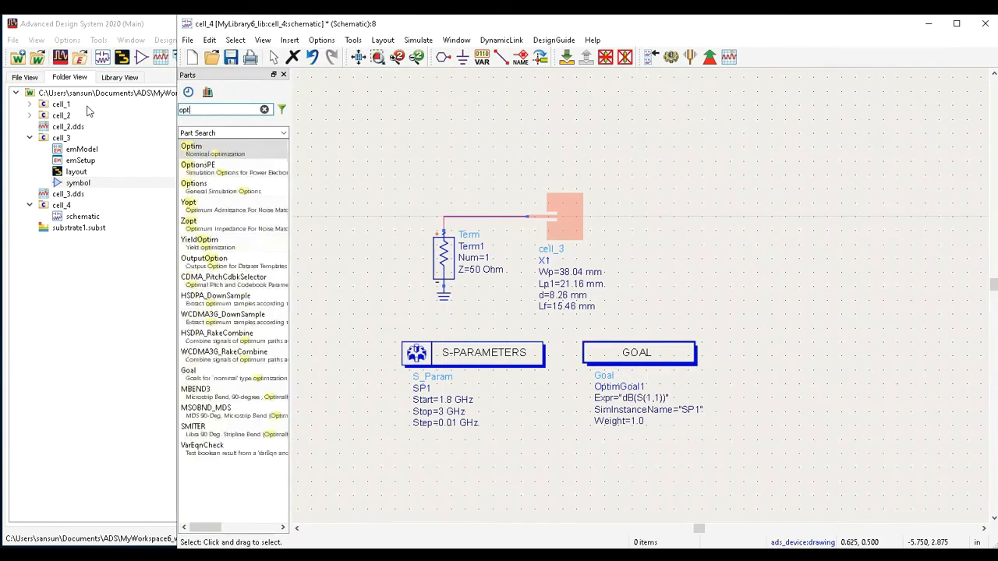
{"action": "left_click", "coordinate": [214, 149]}
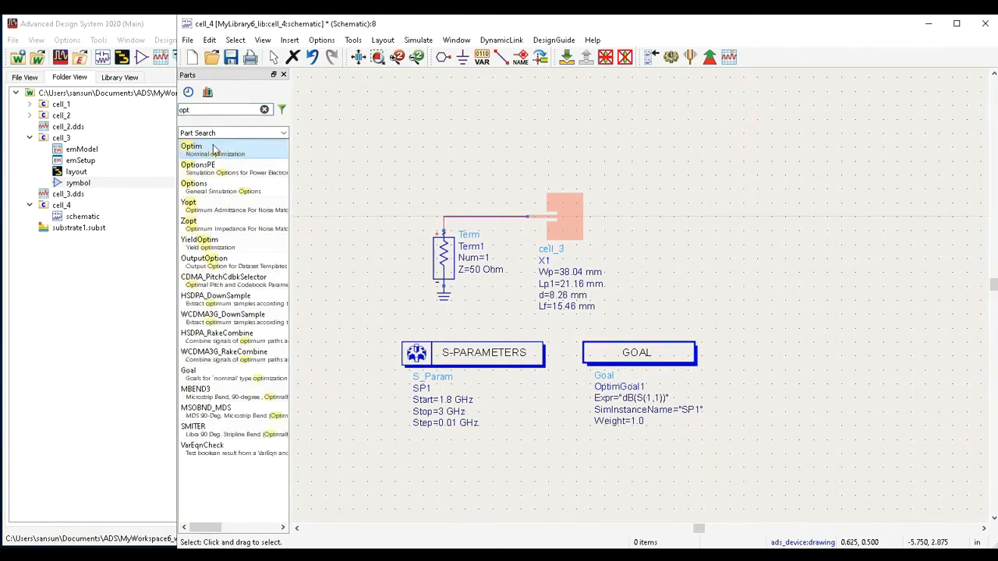
{"action": "left_click", "coordinate": [747, 347]}
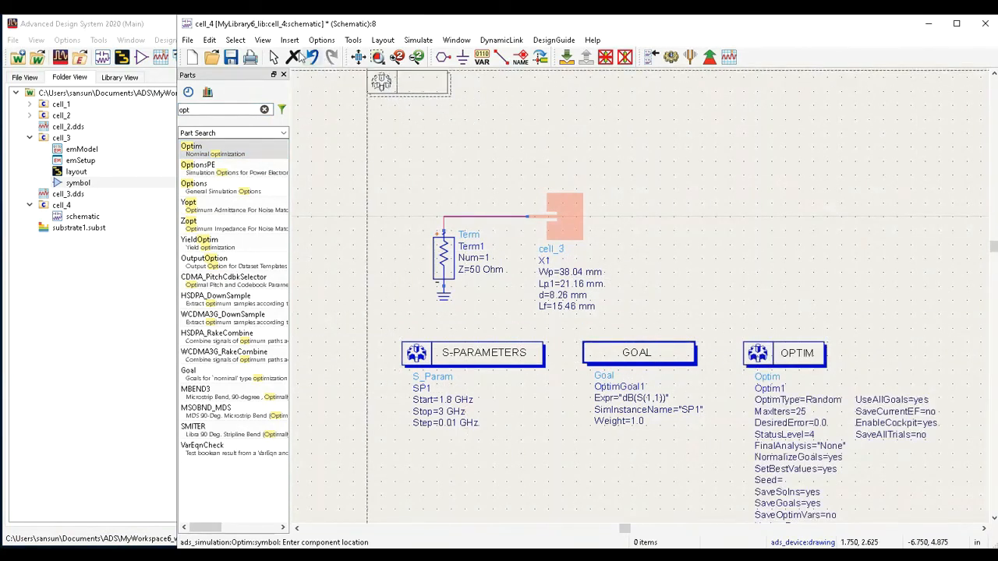
{"action": "key", "text": "Escape"}
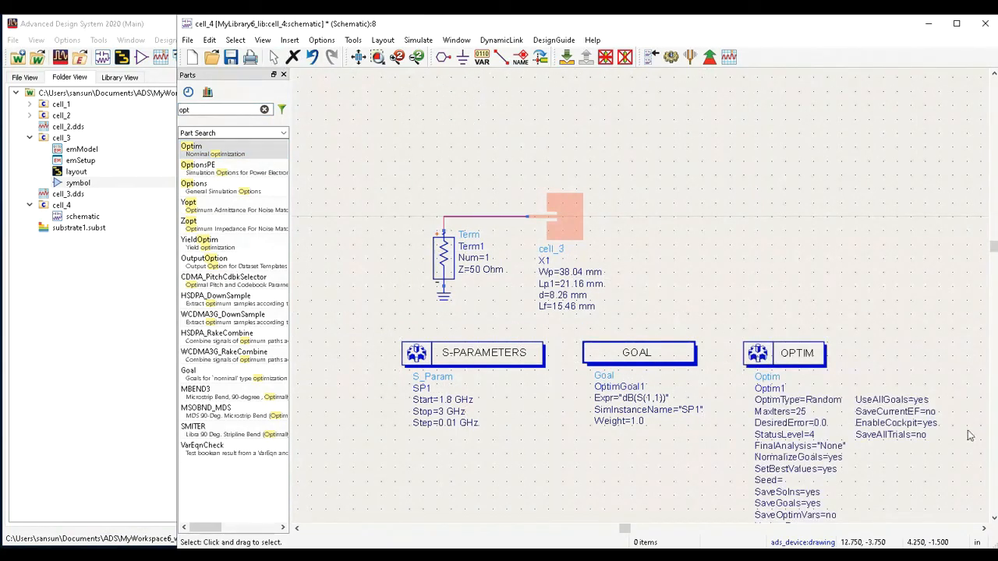
Set the Optim controller's optimization type to Gradient and its number of iterations to 2000.
{"action": "left_click", "coordinate": [789, 353]}
{"action": "double_click", "coordinate": [789, 353]}
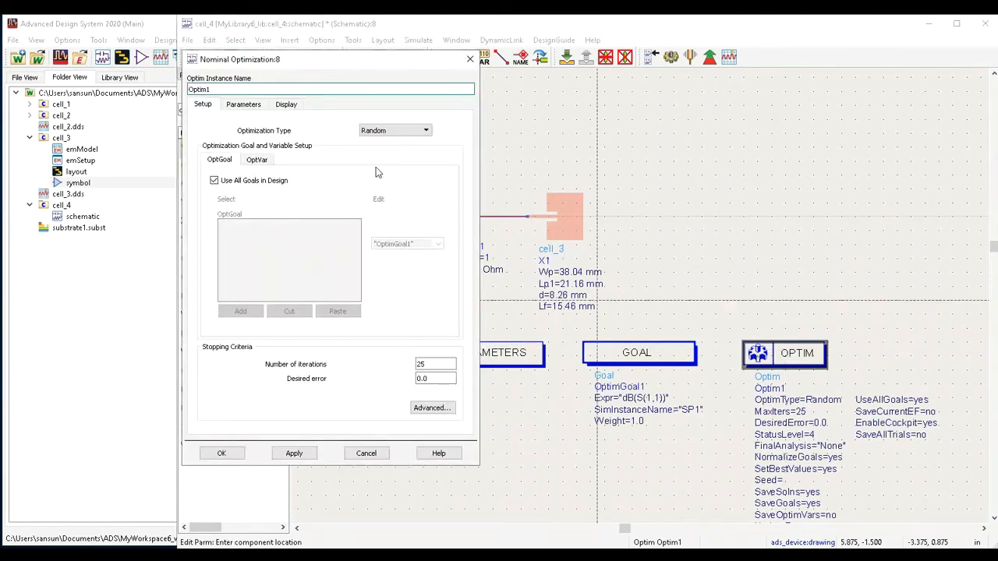
{"action": "left_click", "coordinate": [401, 131]}
{"action": "left_click", "coordinate": [407, 149]}
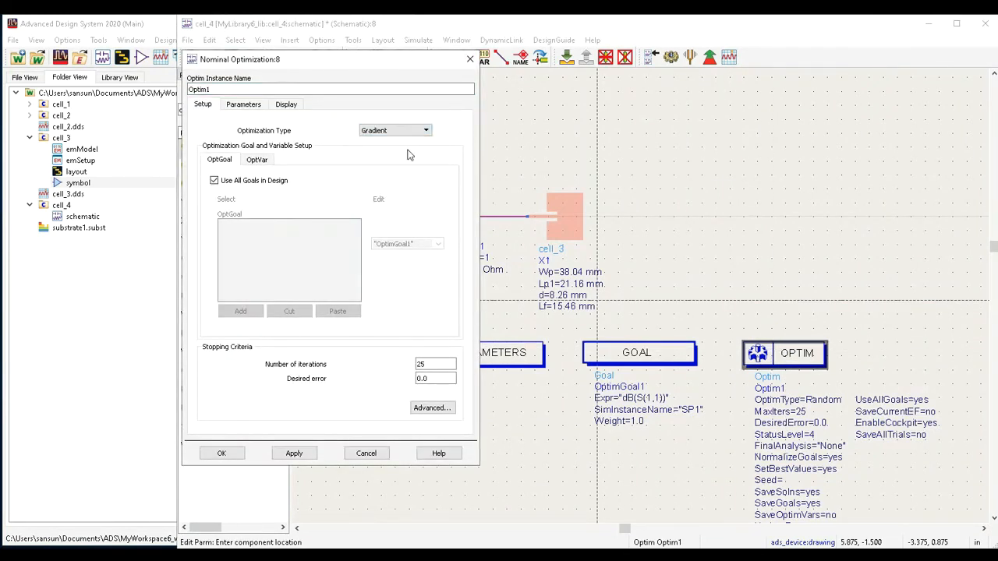
{"action": "left_click", "coordinate": [431, 364]}
{"action": "left_click_drag", "start_coordinate": [431, 364], "coordinate": [394, 368]}
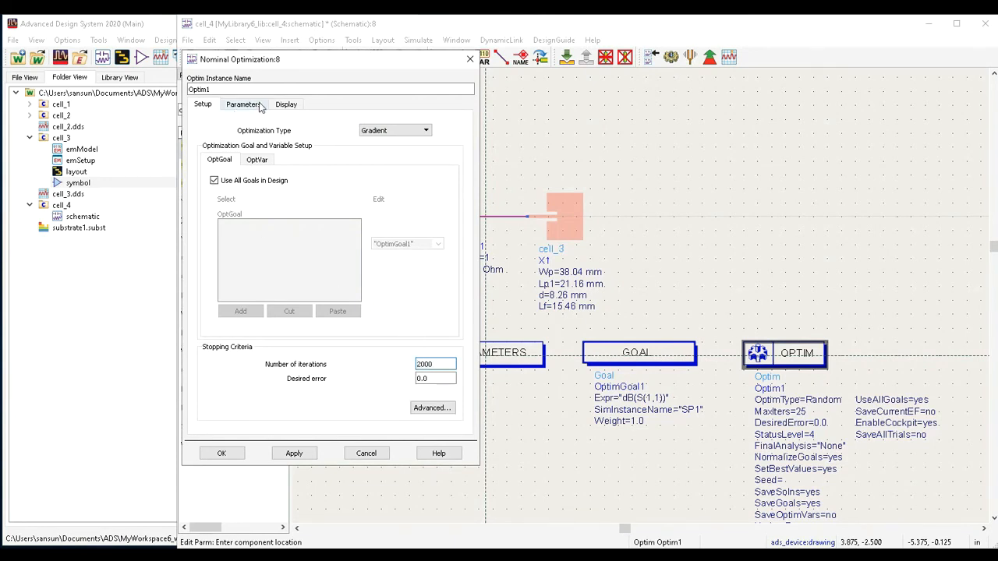
Clear the Optim controller's displayed parameters, enable only OptimType and MaxIters for display, and accept the settings.
{"action": "left_click", "coordinate": [286, 105]}
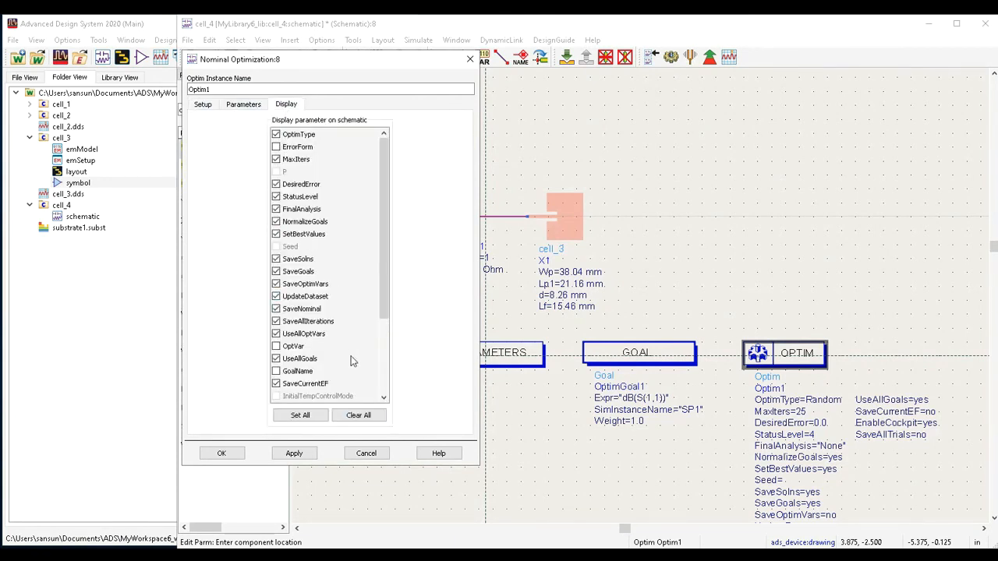
{"action": "left_click", "coordinate": [359, 415]}
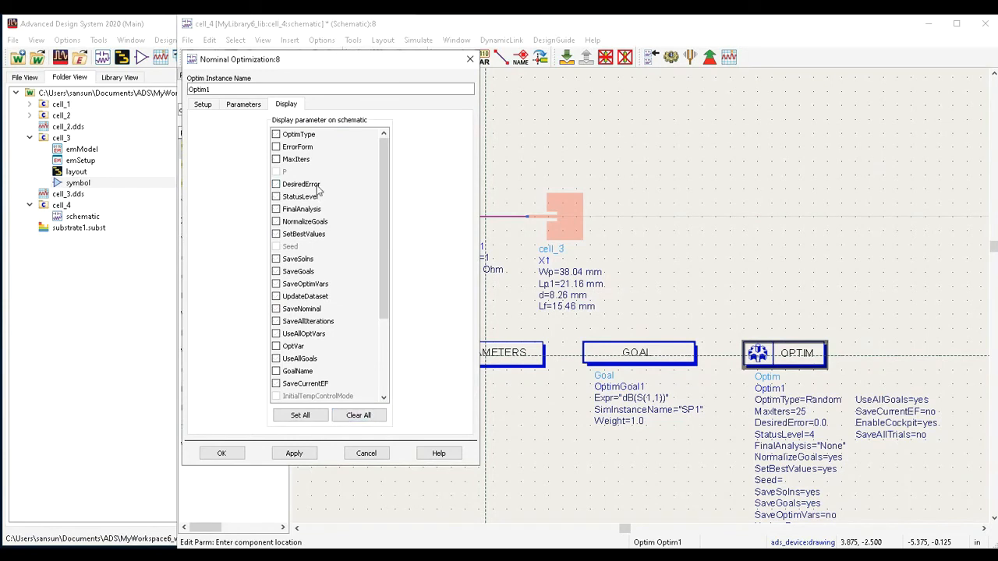
{"action": "left_click", "coordinate": [276, 135]}
{"action": "left_click", "coordinate": [277, 159]}
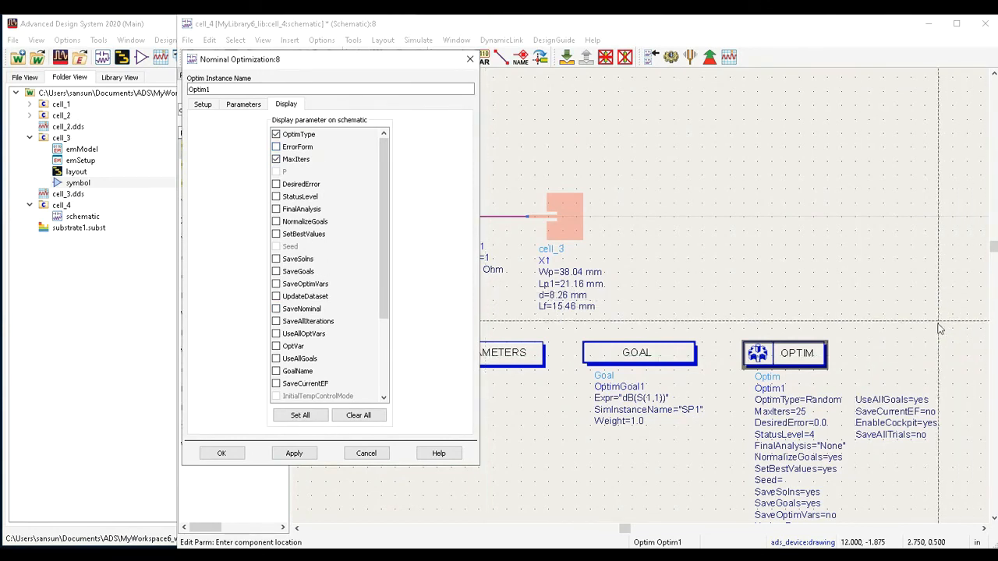
{"action": "left_click", "coordinate": [223, 454]}
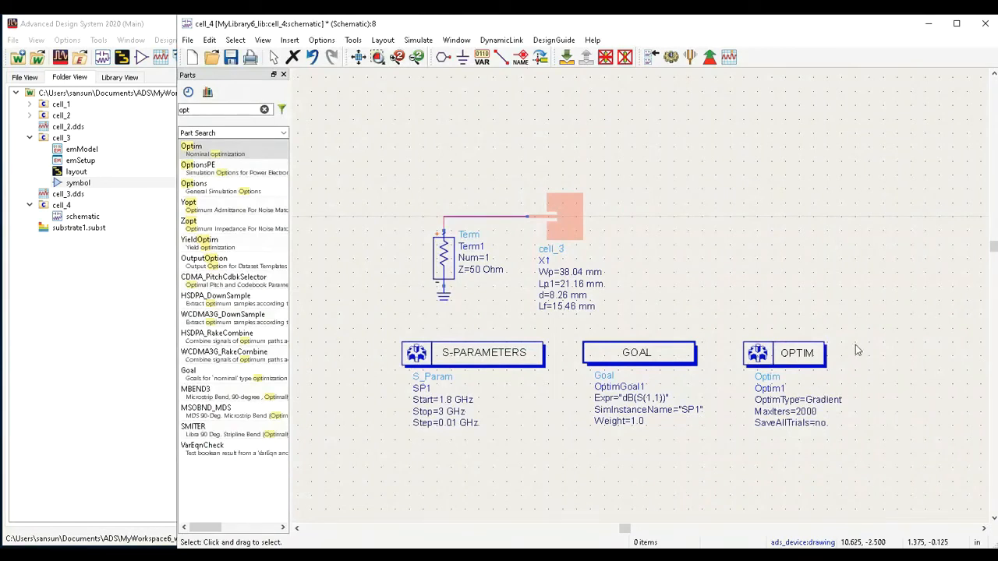
Open the simulation variables setup for cell_4 and enable optimization of X1's Lp1, d and Lf.
{"action": "left_click", "coordinate": [418, 42]}
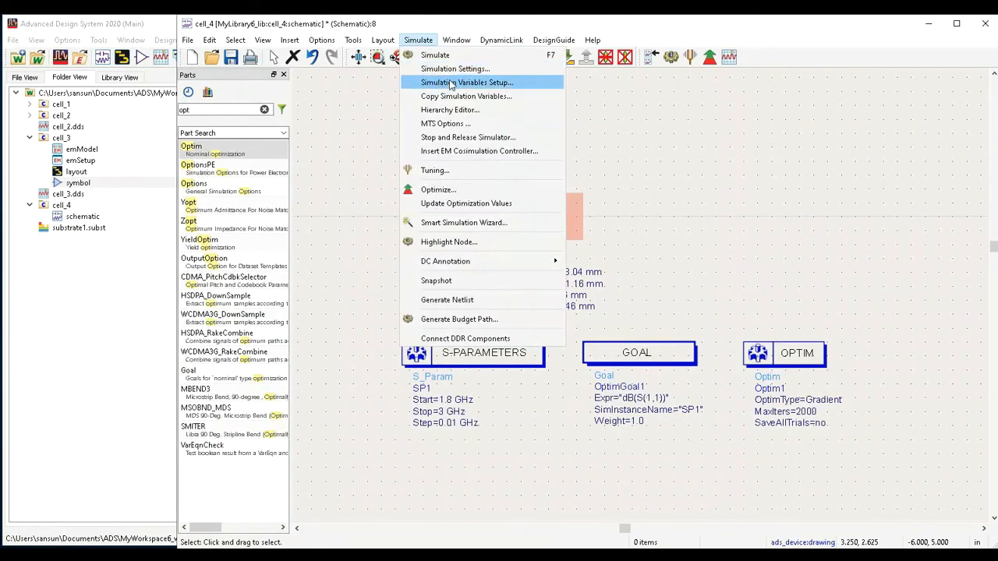
{"action": "left_click", "coordinate": [492, 82]}
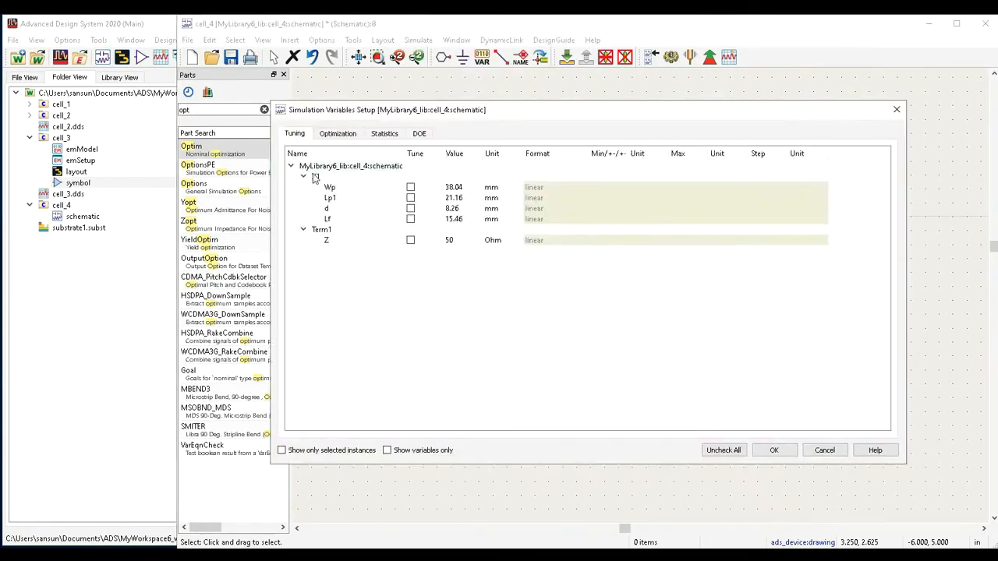
{"action": "left_click", "coordinate": [340, 134]}
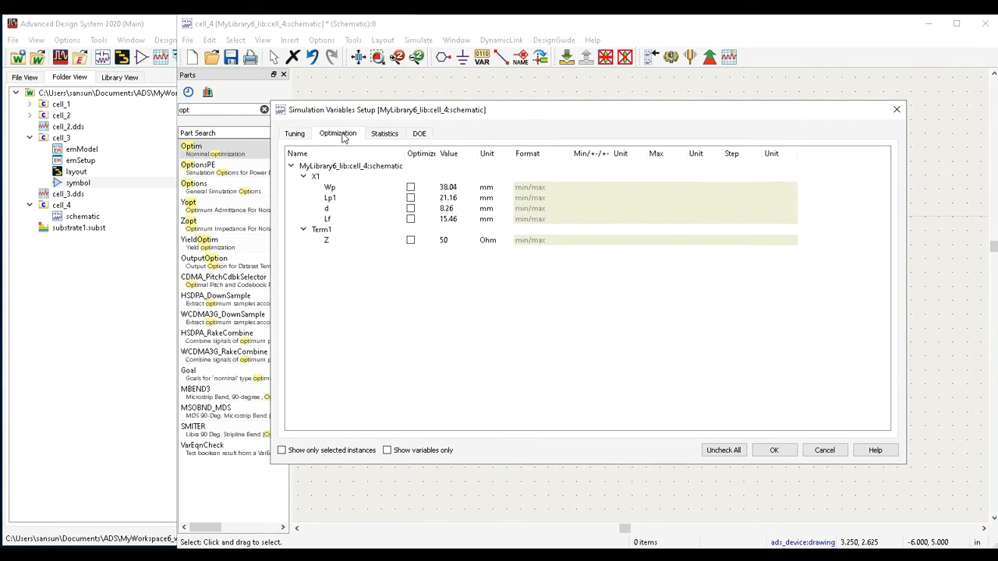
{"action": "left_click", "coordinate": [410, 198]}
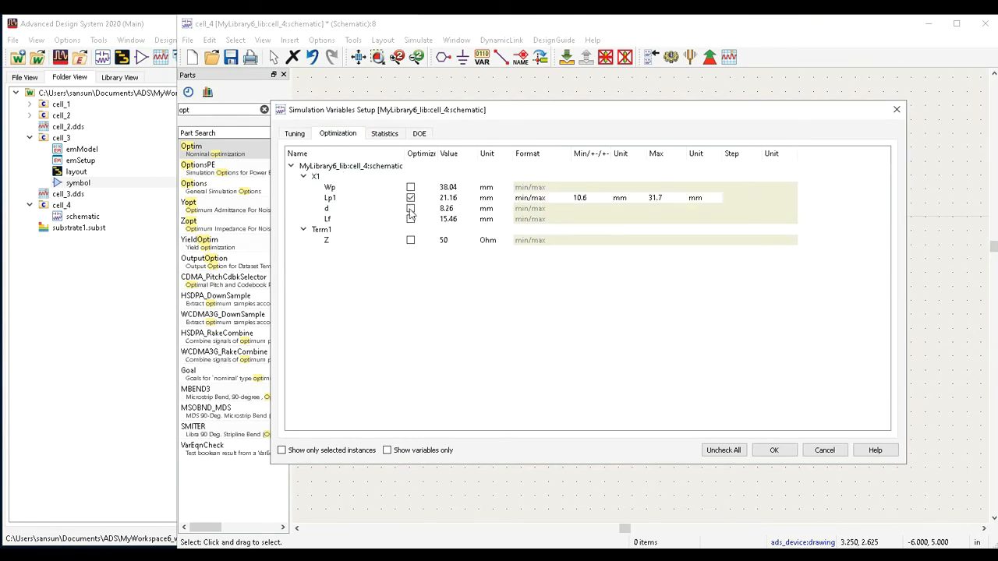
{"action": "left_click", "coordinate": [410, 209]}
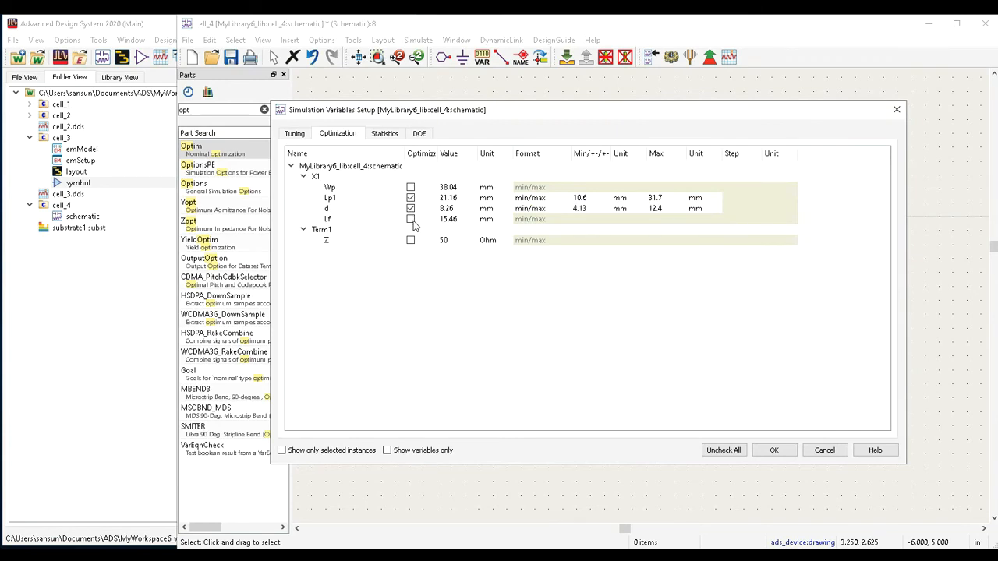
{"action": "left_click", "coordinate": [412, 221]}
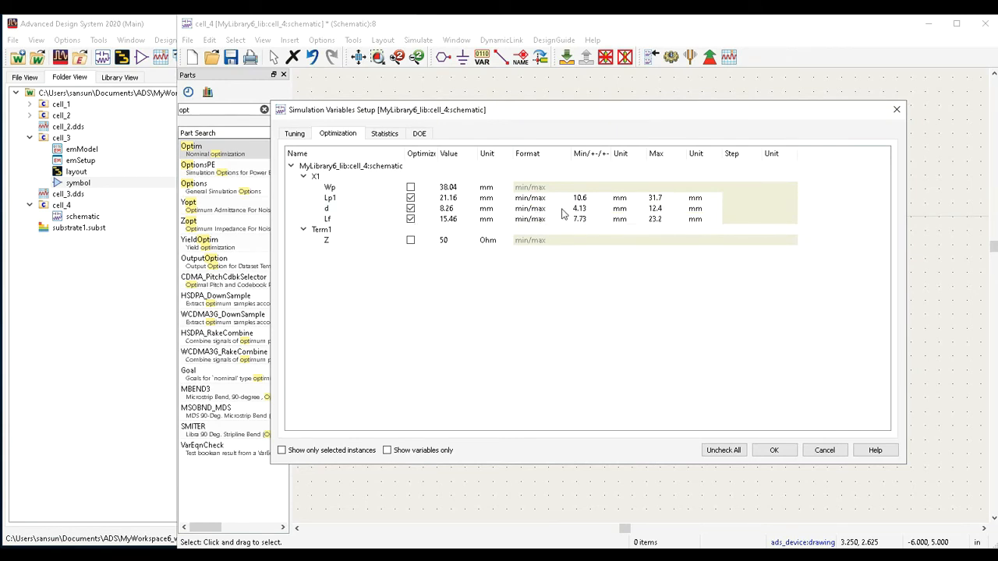
Set the optimization range of Lp1 to a minimum of 15 mm and a maximum of 26 mm.
{"action": "left_click_drag", "start_coordinate": [678, 117], "coordinate": [424, 36]}
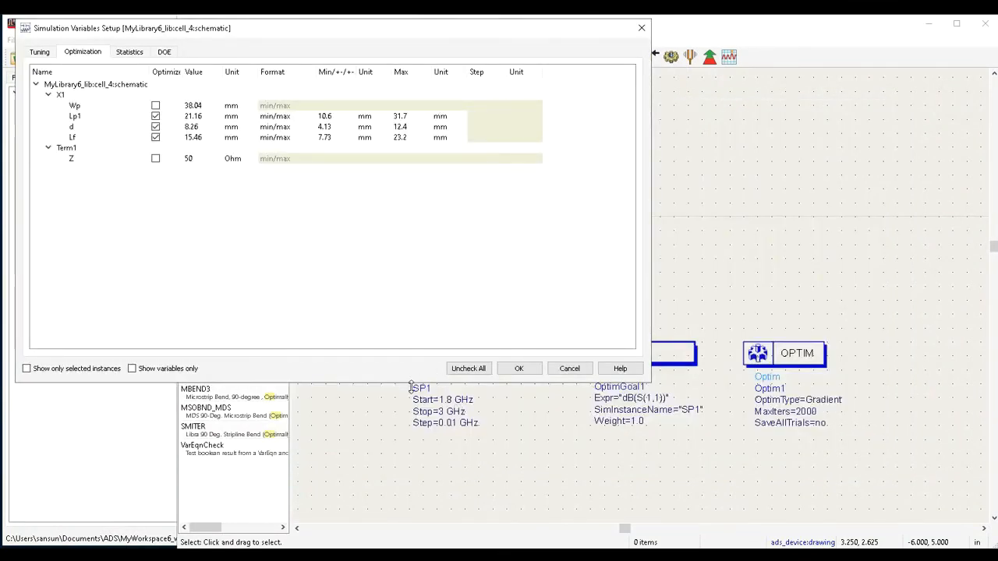
{"action": "left_click_drag", "start_coordinate": [411, 388], "coordinate": [411, 263]}
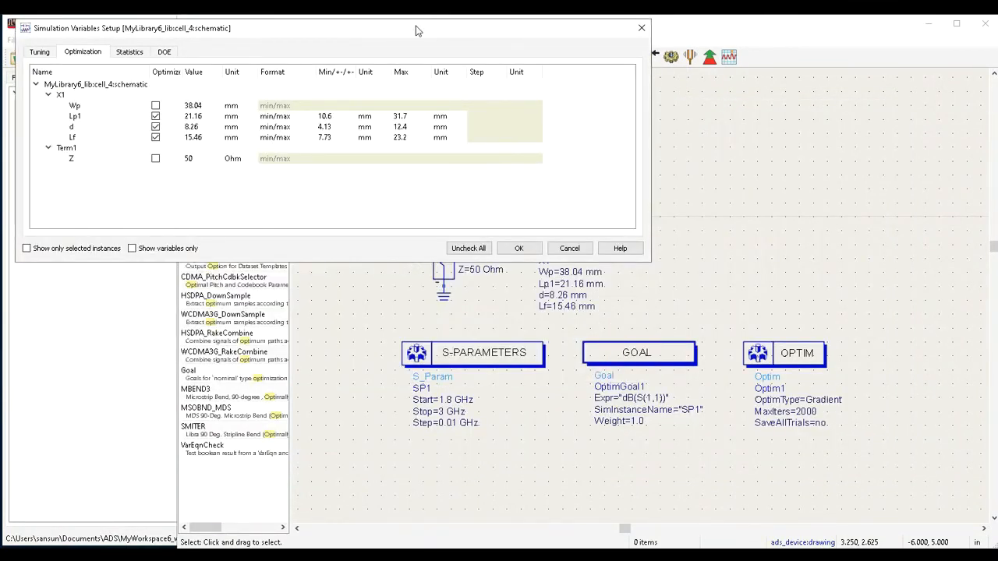
{"action": "left_click_drag", "start_coordinate": [417, 30], "coordinate": [319, 33]}
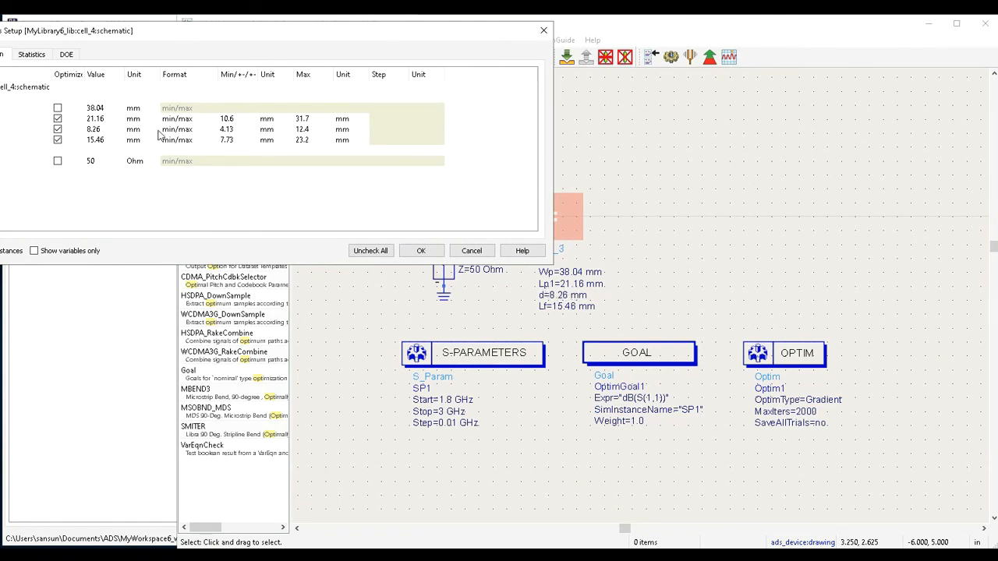
{"action": "left_click_drag", "start_coordinate": [266, 34], "coordinate": [368, 37]}
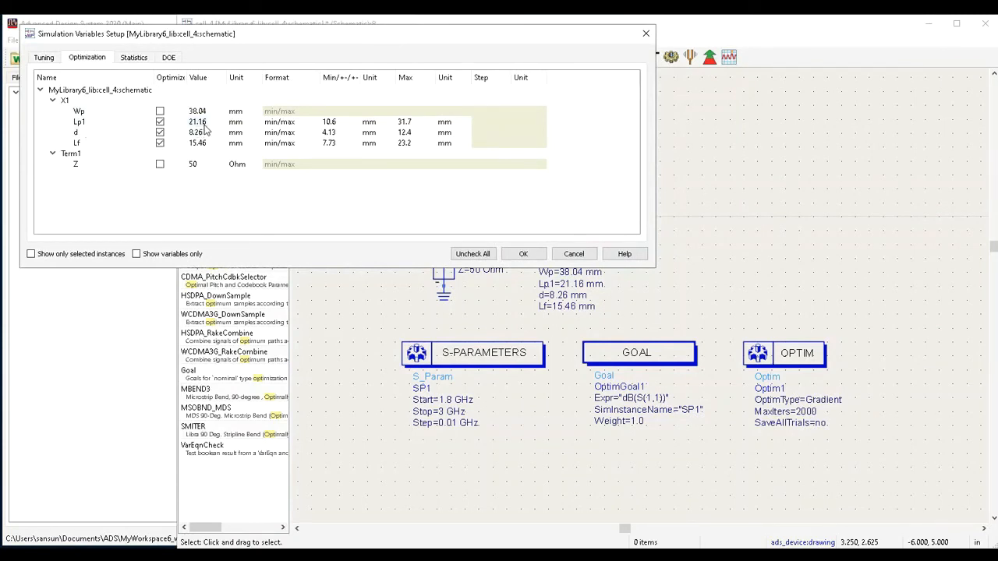
{"action": "left_click", "coordinate": [340, 122]}
{"action": "type", "text": "15"}
{"action": "left_click", "coordinate": [409, 122]}
{"action": "type", "text": "26"}
Set the optimization range of d to a minimum of 7.8 mm and a maximum of 9 mm.
{"action": "left_click", "coordinate": [339, 132]}
{"action": "type", "text": "7.8"}
{"action": "left_click", "coordinate": [412, 135]}
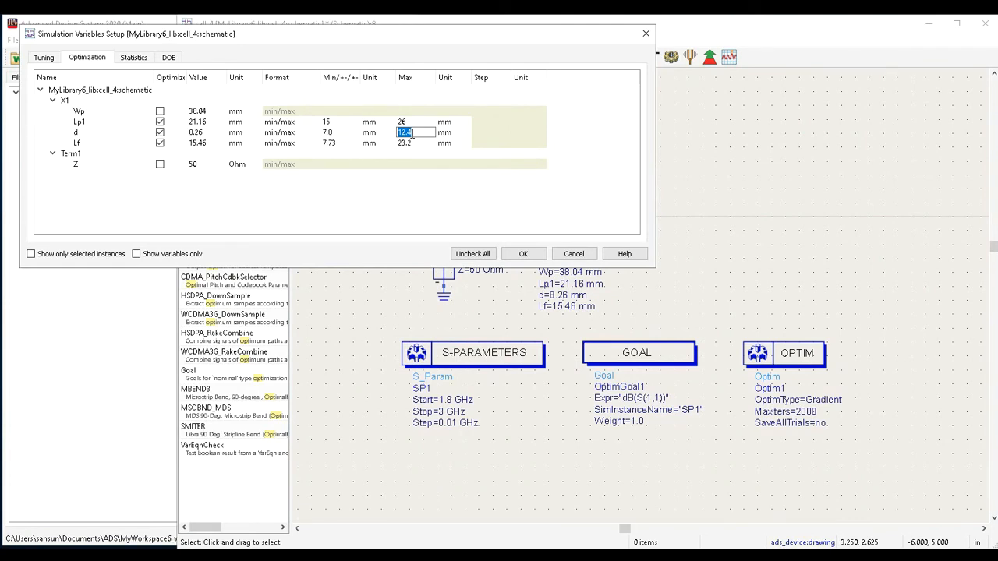
{"action": "type", "text": "9"}
Set the optimization range of Lf from 11 mm to 20 mm and accept the simulation variables.
{"action": "left_click", "coordinate": [340, 143]}
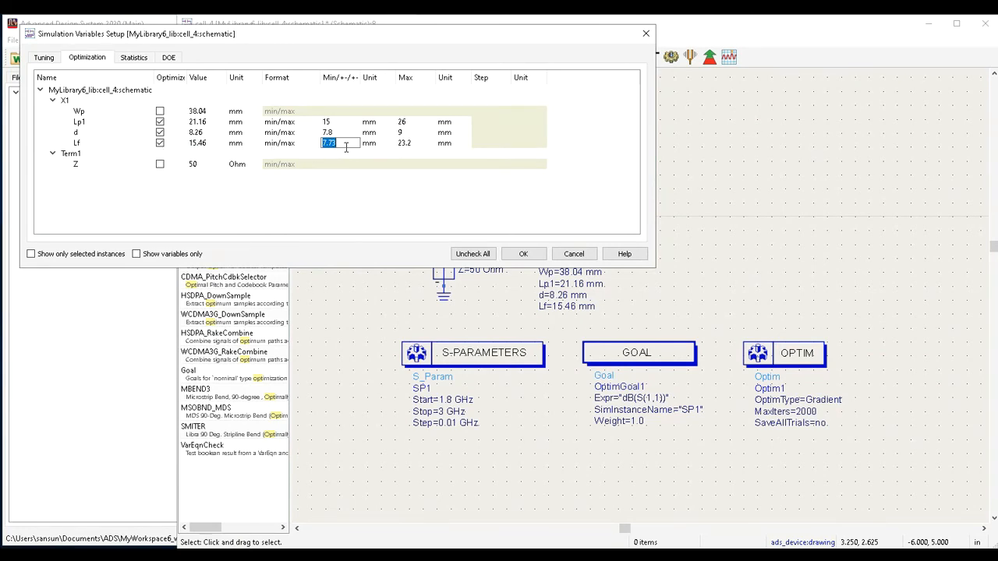
{"action": "type", "text": "11"}
{"action": "left_click", "coordinate": [411, 143]}
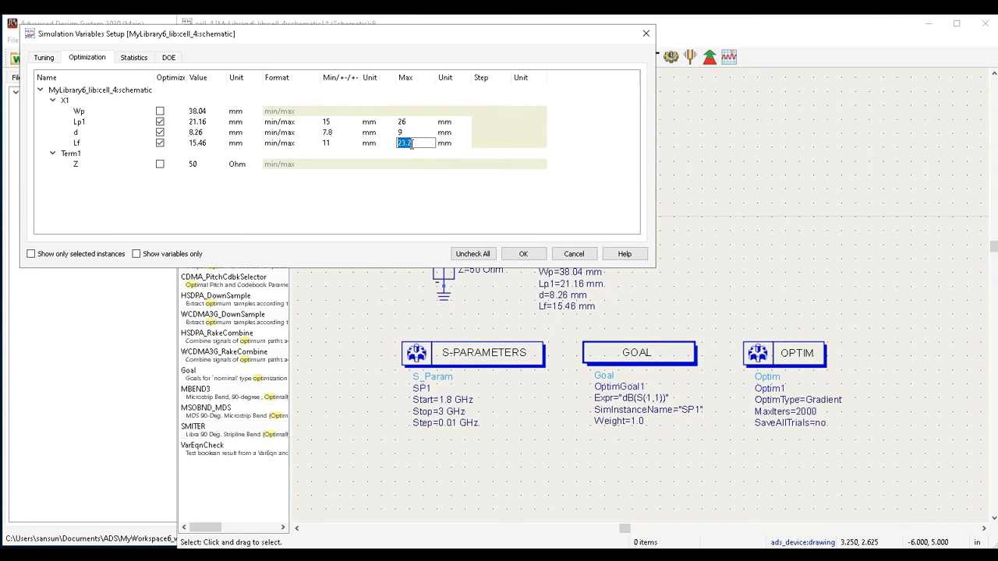
{"action": "type", "text": "20"}
{"action": "key", "text": "Return"}
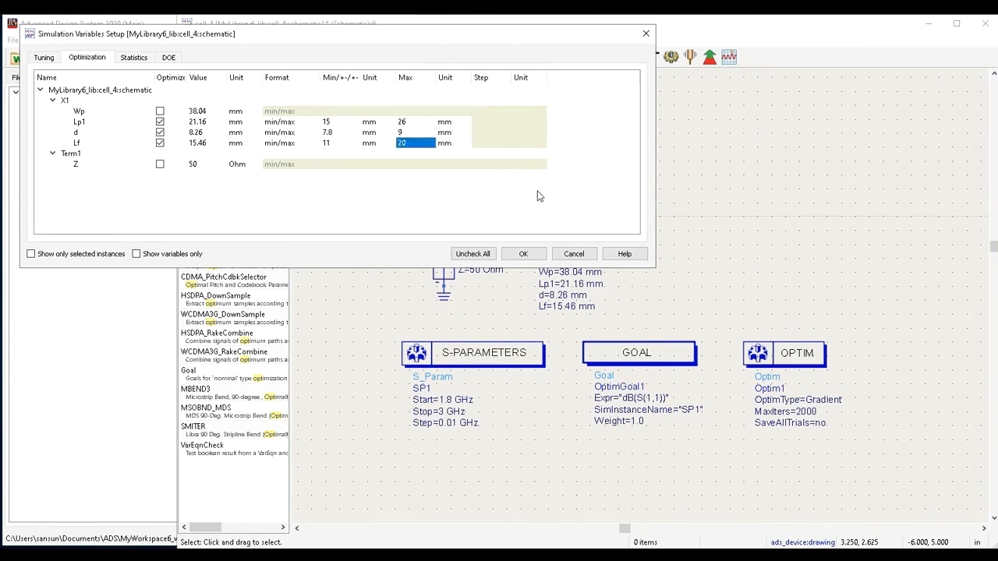
{"action": "left_click", "coordinate": [514, 254]}
Run the optimization and update the design with the resulting algorithm, goals and variables.
{"action": "left_click", "coordinate": [710, 56]}
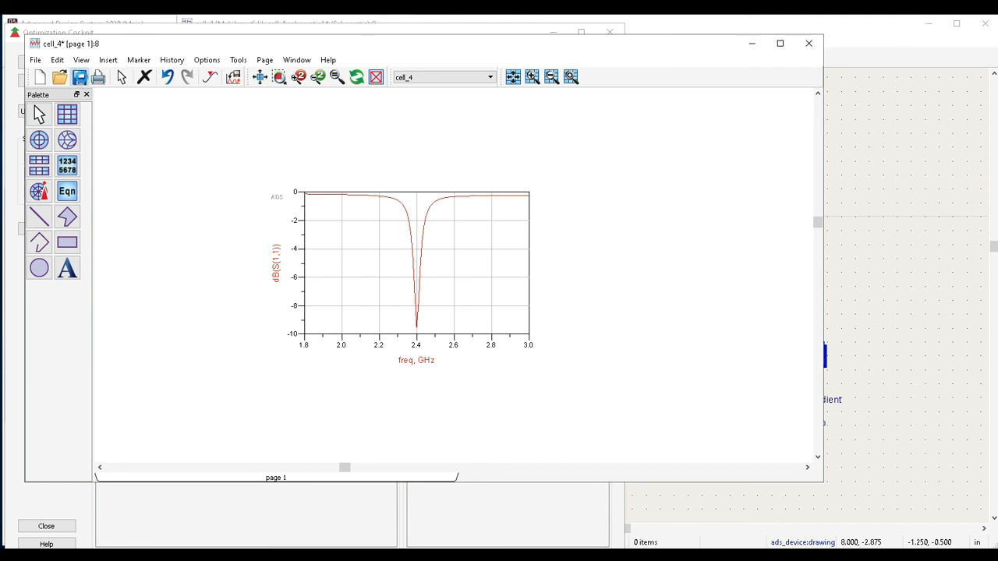
{"action": "left_click", "coordinate": [754, 48]}
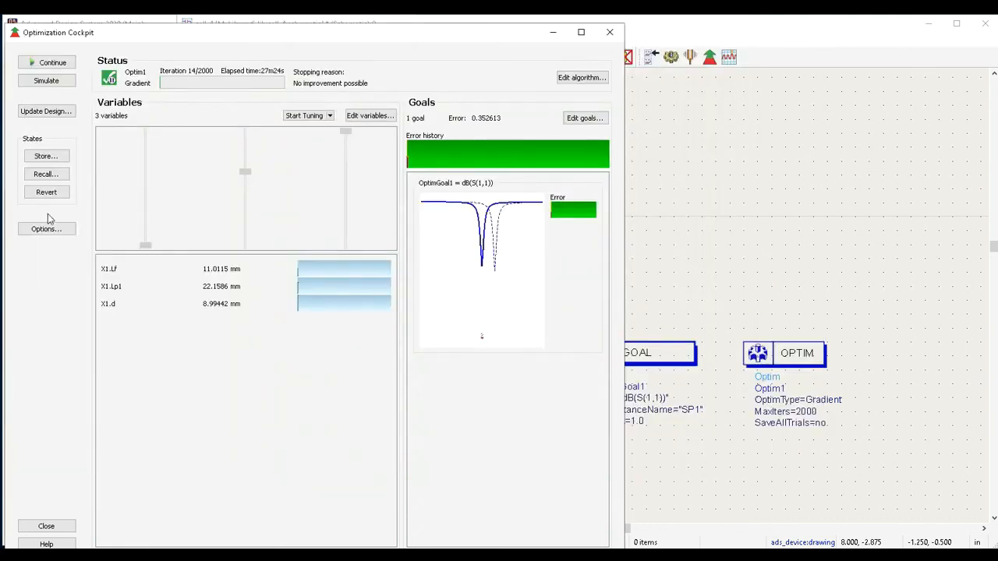
{"action": "left_click", "coordinate": [46, 111]}
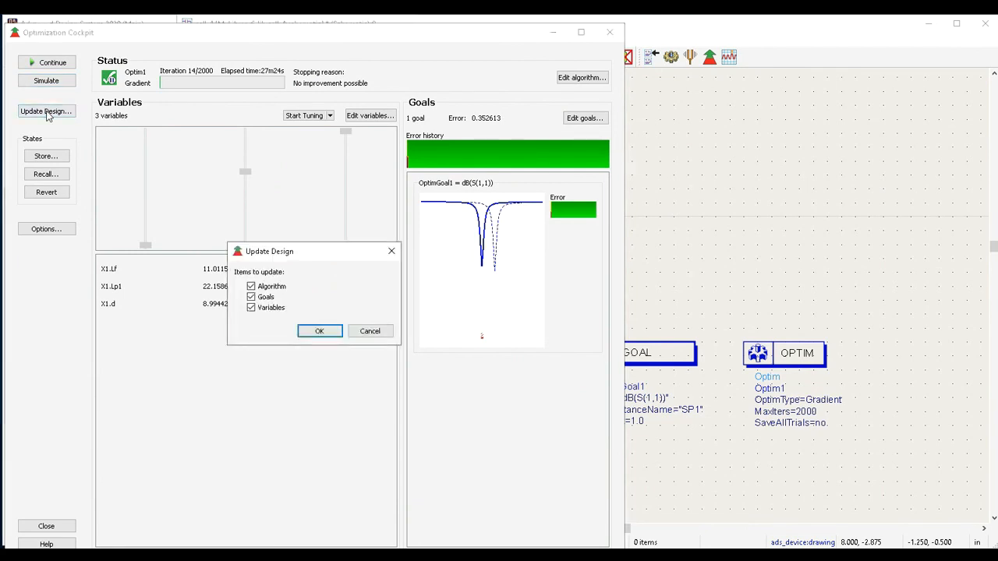
{"action": "left_click", "coordinate": [320, 332]}
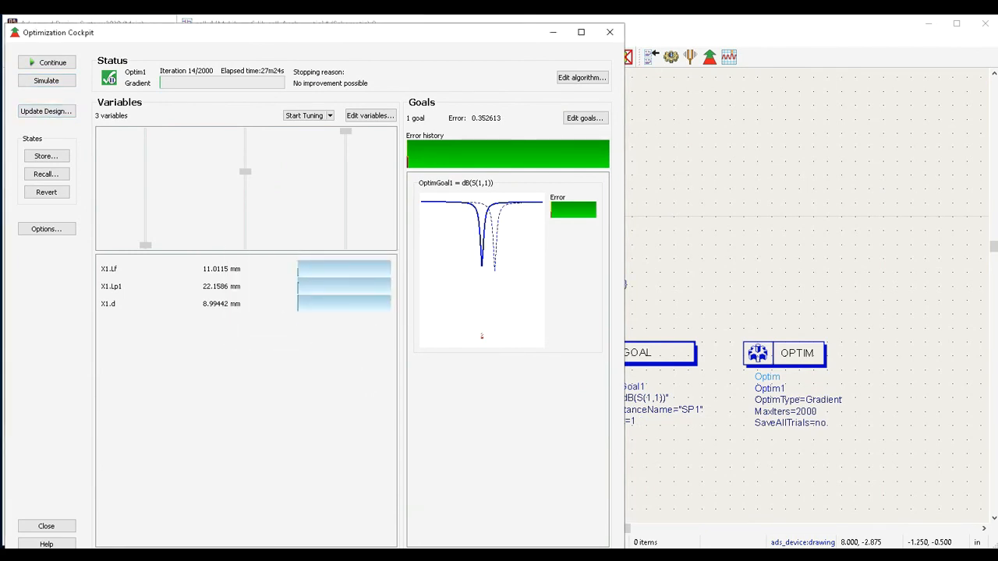
Review cell_3's Mag/Phase results, and clear the results, Optimization Cockpit and simulation status windows from view.
{"action": "mouse_move", "coordinate": [731, 555]}
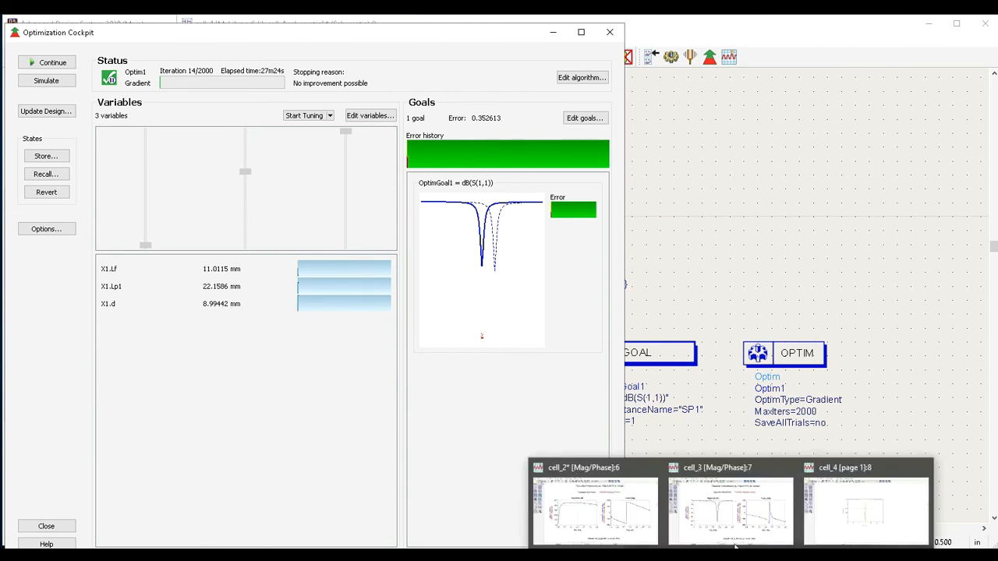
{"action": "left_click", "coordinate": [737, 518]}
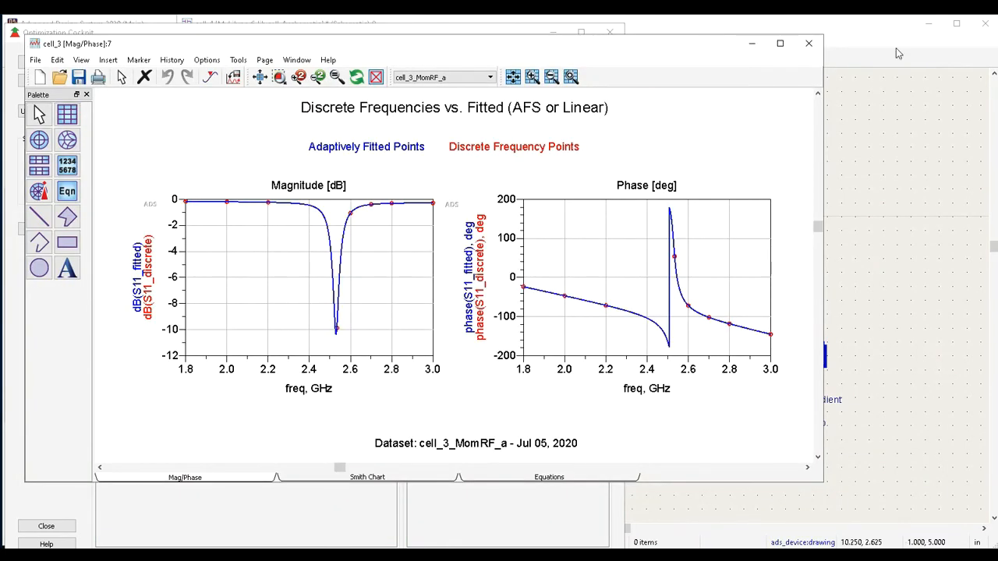
{"action": "left_click", "coordinate": [752, 43]}
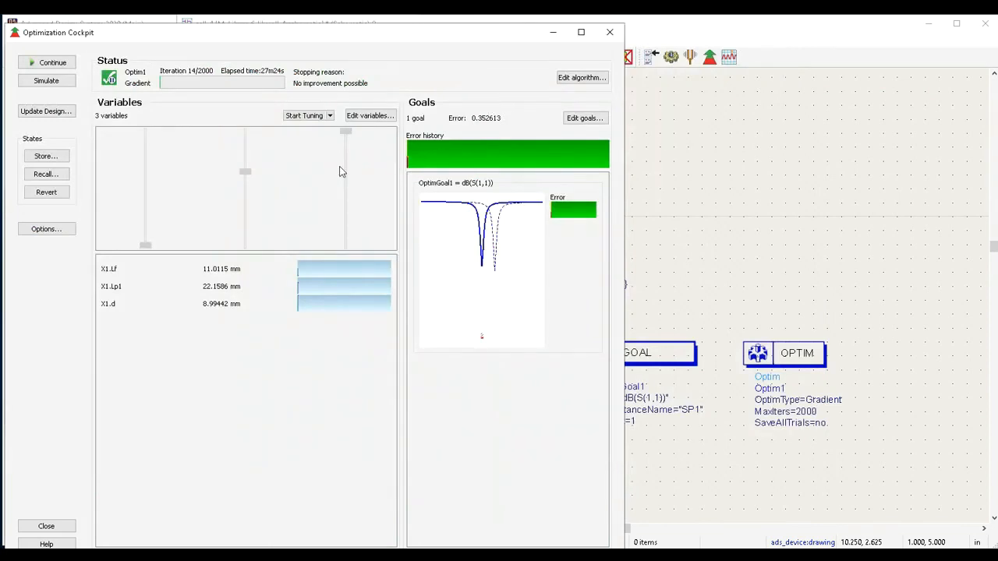
{"action": "left_click", "coordinate": [553, 32]}
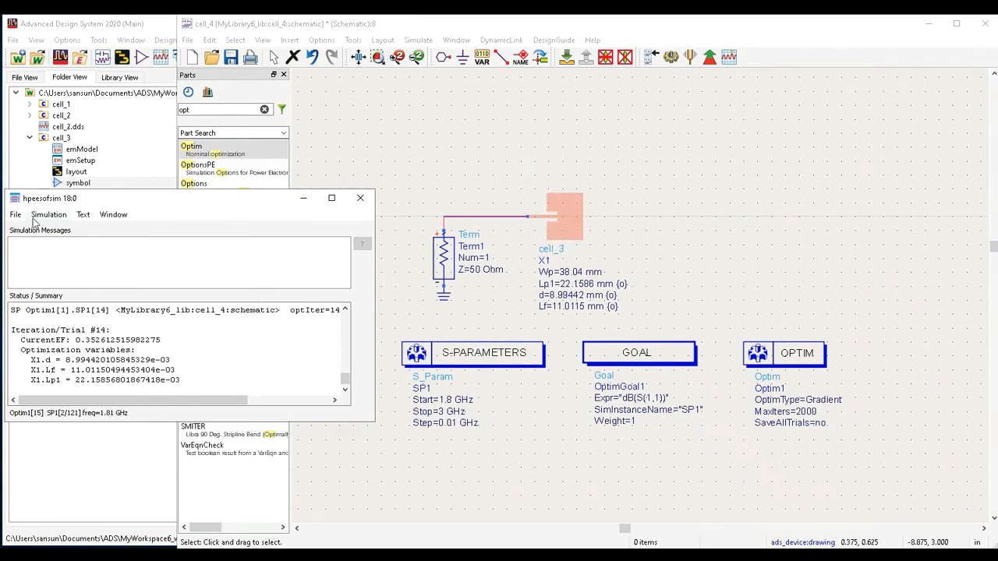
{"action": "left_click", "coordinate": [361, 199]}
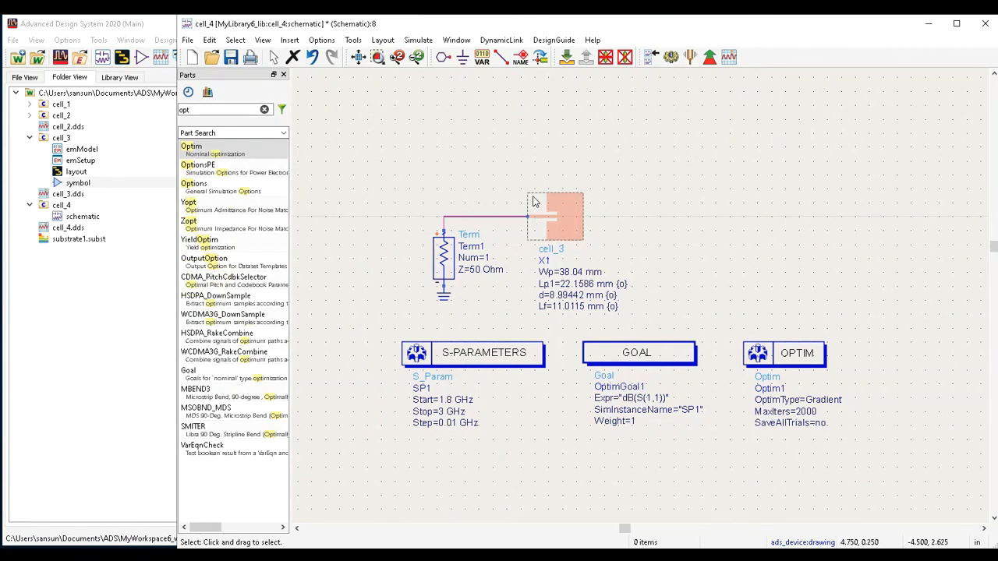
Arrange the cell_4 schematic and the cell_3 layout side by side, with X1's optimised parameters readable.
{"action": "left_click", "coordinate": [958, 26]}
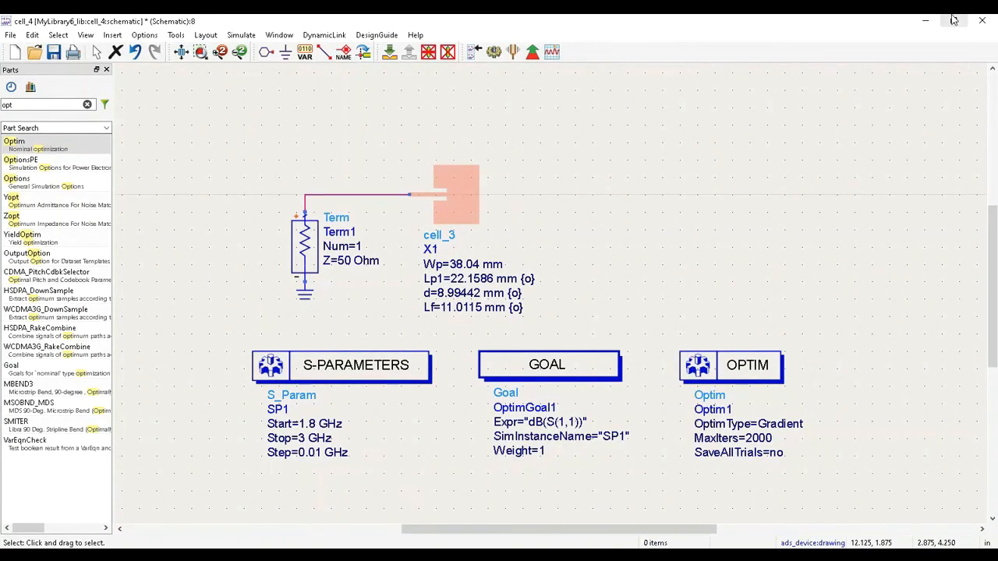
{"action": "left_click", "coordinate": [953, 21]}
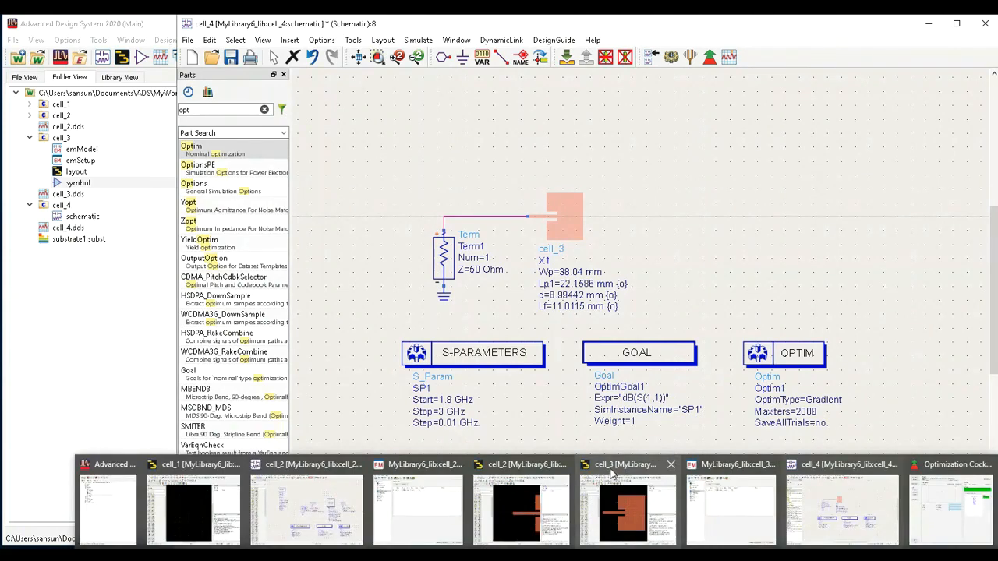
{"action": "left_click", "coordinate": [604, 490]}
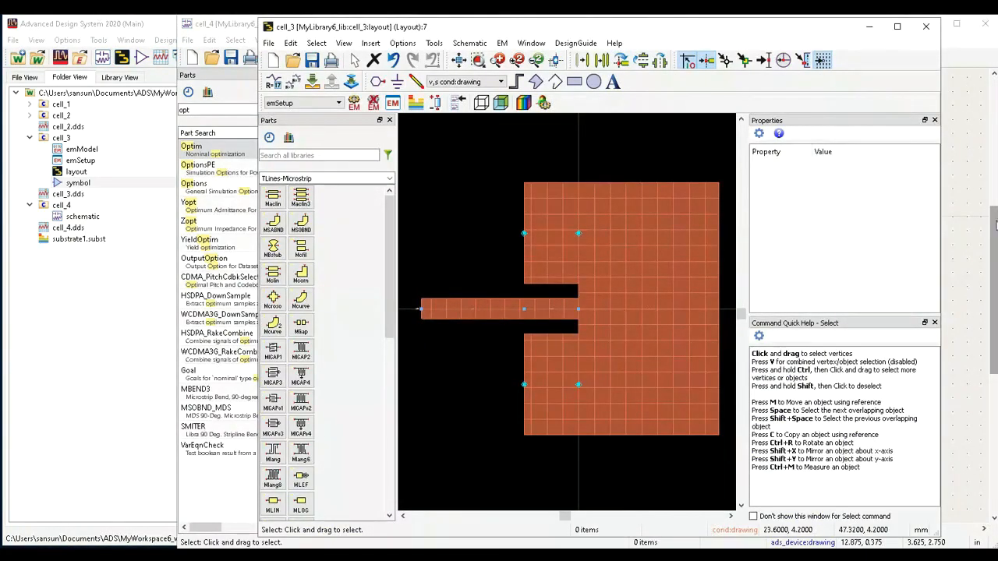
{"action": "left_click", "coordinate": [928, 24]}
{"action": "left_click", "coordinate": [957, 23]}
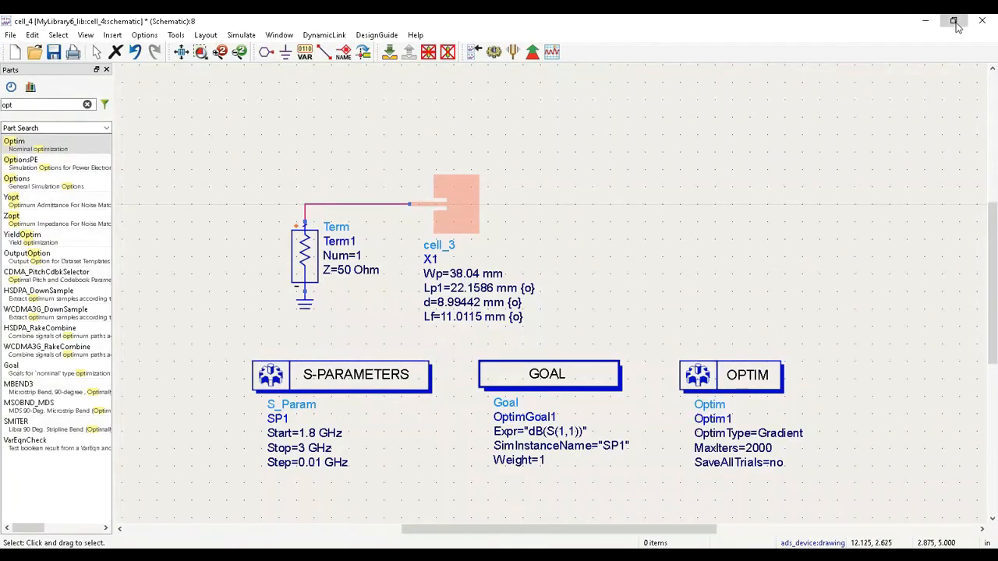
{"action": "left_click", "coordinate": [955, 22]}
{"action": "left_click_drag", "start_coordinate": [869, 29], "coordinate": [702, 30]}
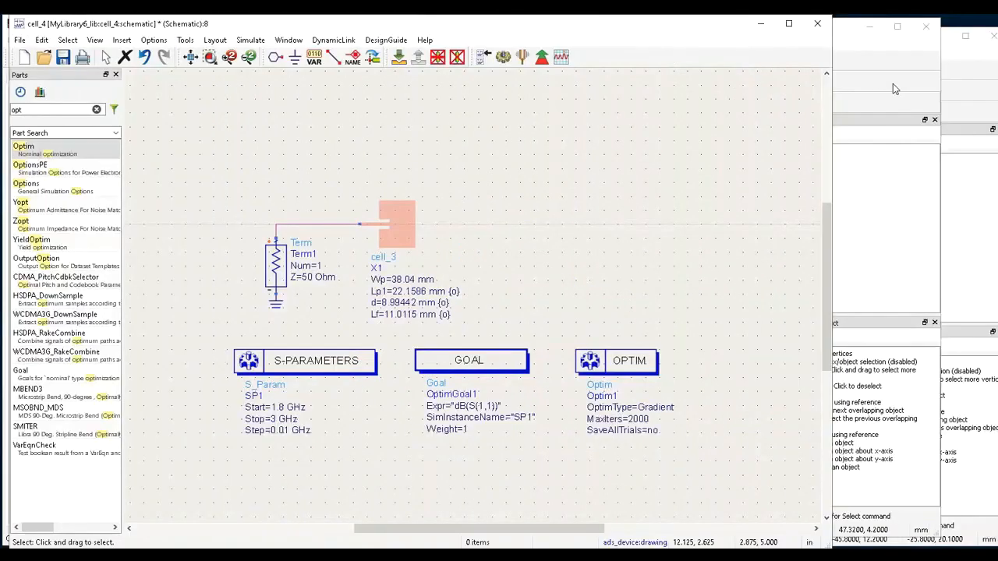
{"action": "left_click_drag", "start_coordinate": [836, 92], "coordinate": [477, 92]}
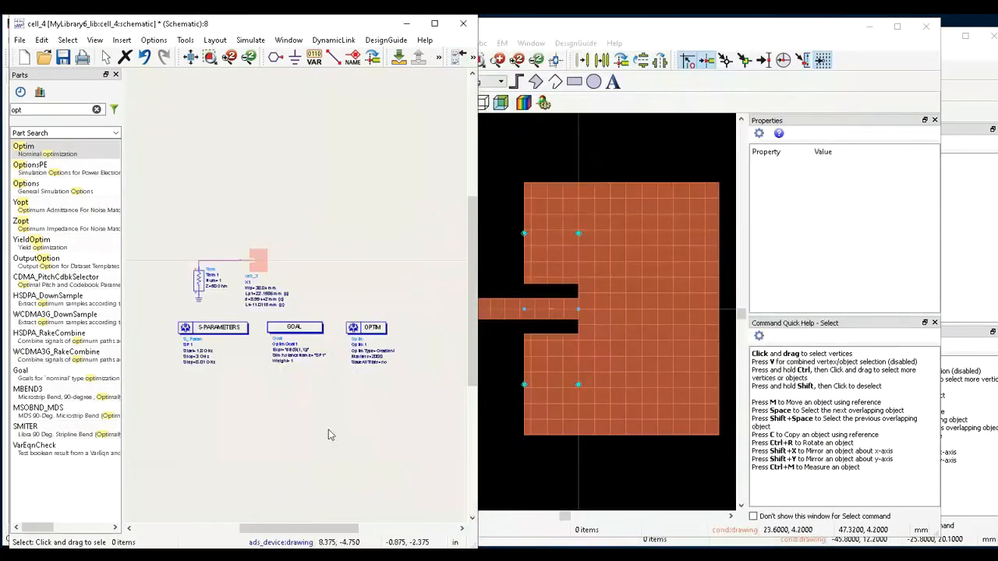
{"action": "scroll", "coordinate": [283, 301], "scroll_direction": "up", "scroll_amount": 5}
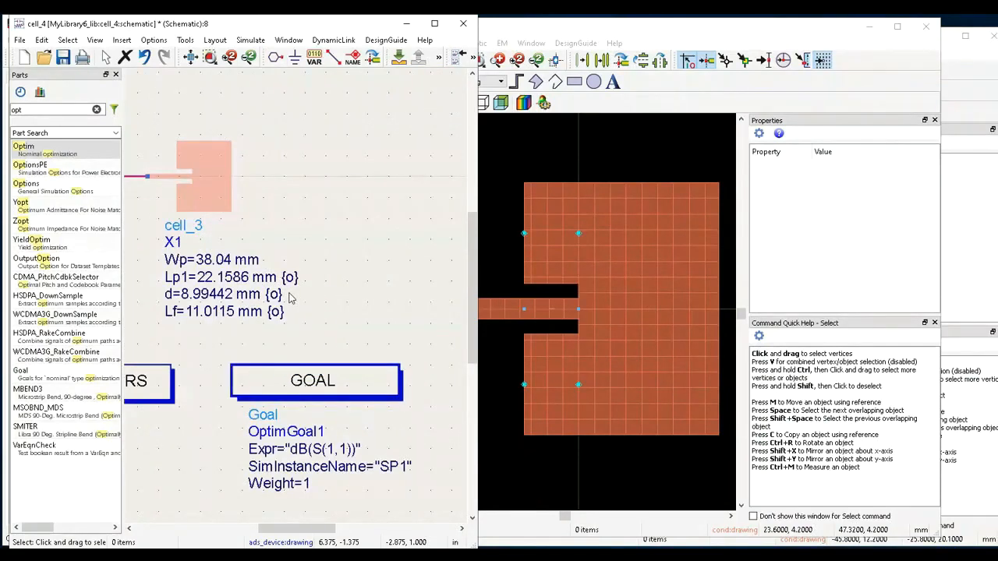
{"action": "left_click", "coordinate": [700, 31]}
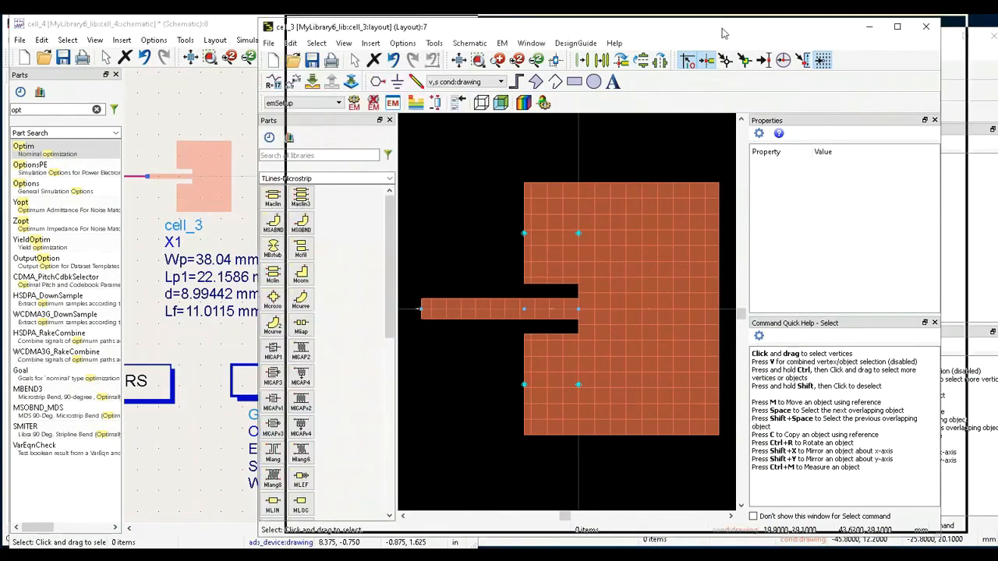
{"action": "left_click_drag", "start_coordinate": [765, 33], "coordinate": [835, 29]}
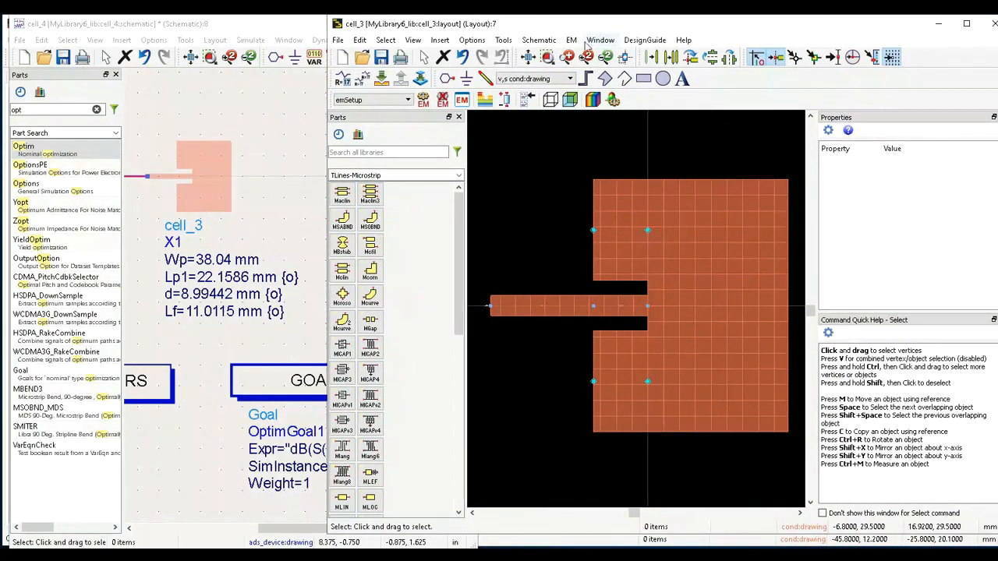
Open the cell_3 layout's design parameters beside X1's optimised values in the schematic and select Wp.
{"action": "left_click", "coordinate": [571, 40]}
{"action": "mouse_move", "coordinate": [613, 208]}
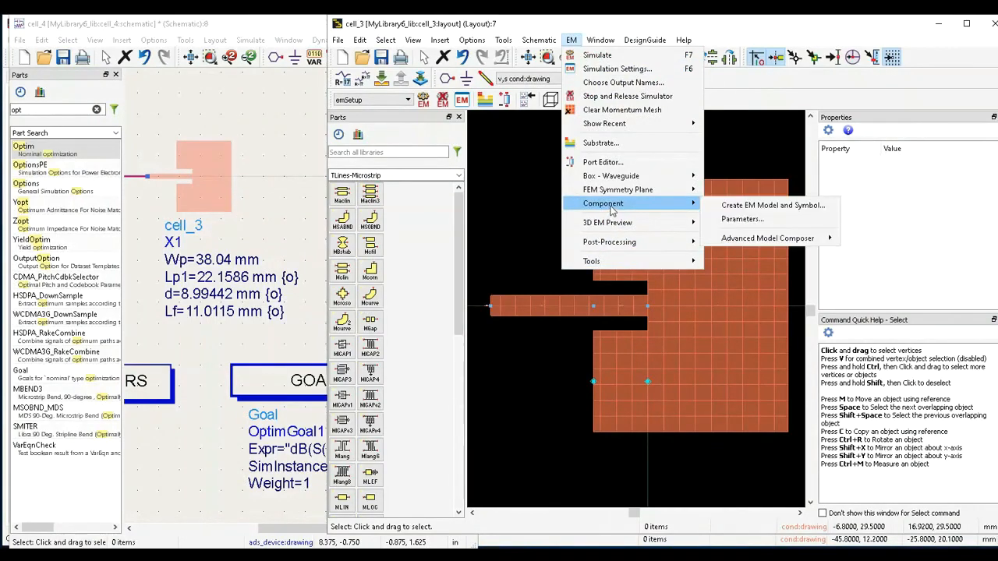
{"action": "left_click", "coordinate": [756, 218]}
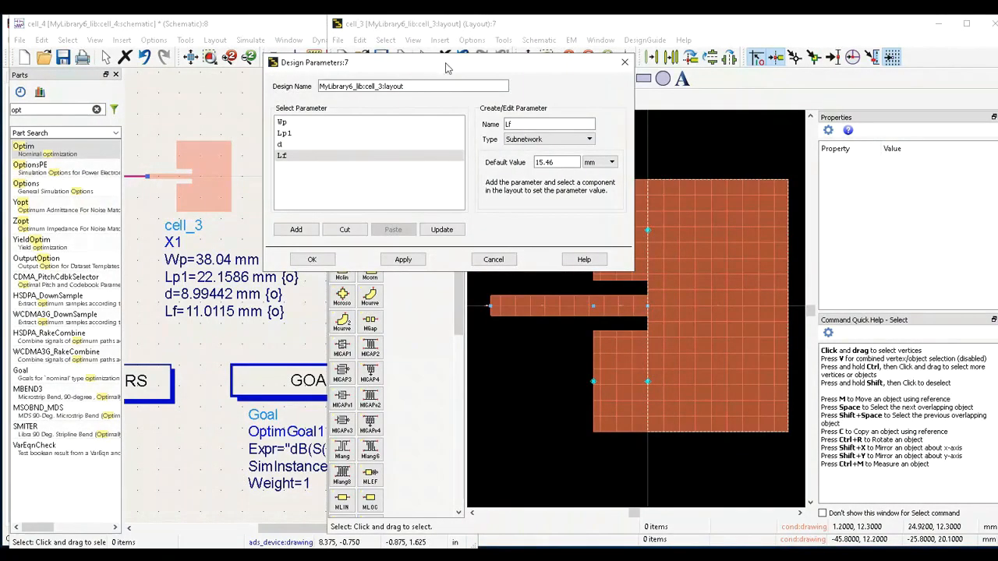
{"action": "left_click_drag", "start_coordinate": [449, 65], "coordinate": [715, 114]}
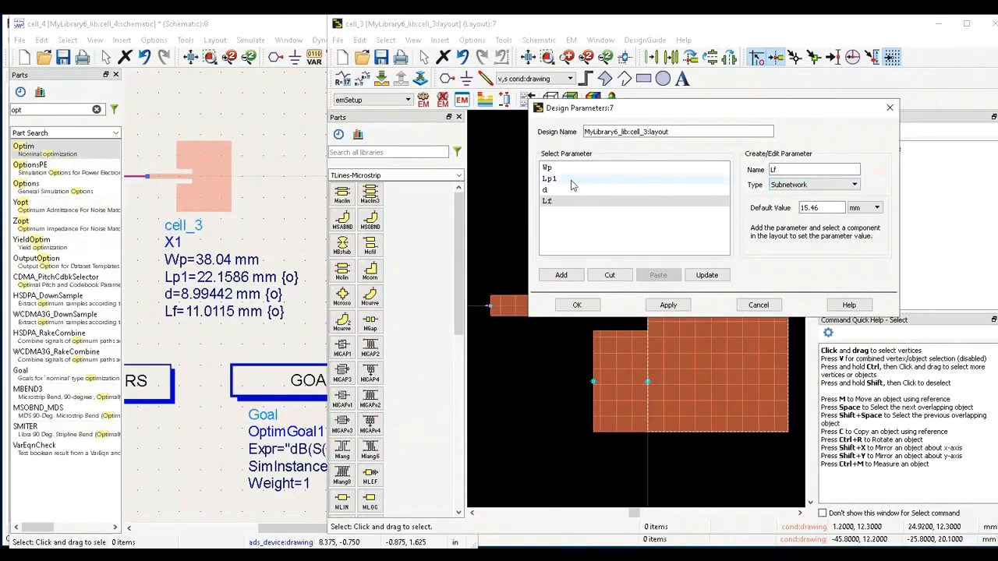
{"action": "left_click", "coordinate": [577, 171]}
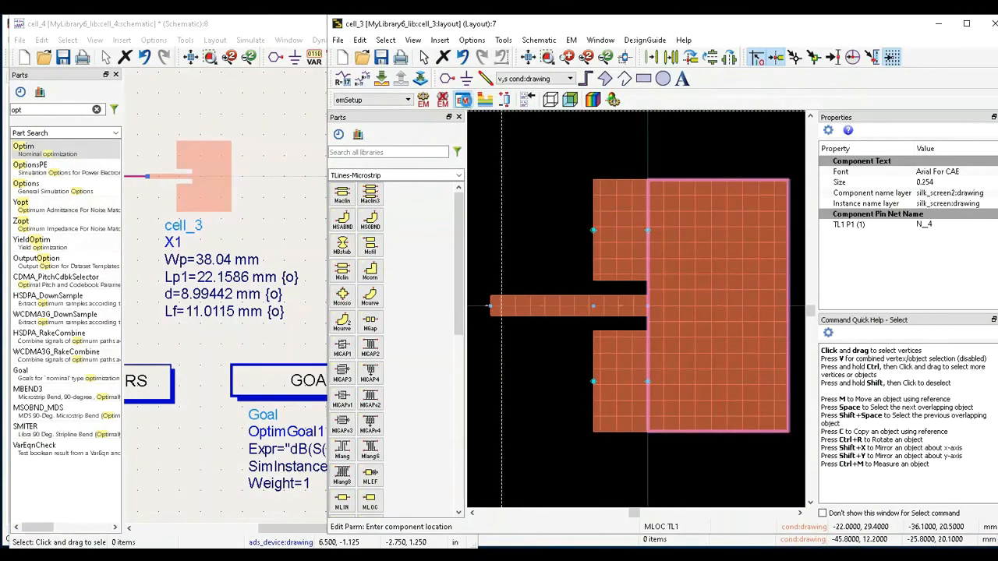
Switch cell_3's EM setup to Momentum Microwave and run the S-parameter simulation, accepting removal of the incompatible emModel data.
{"action": "left_click", "coordinate": [462, 100]}
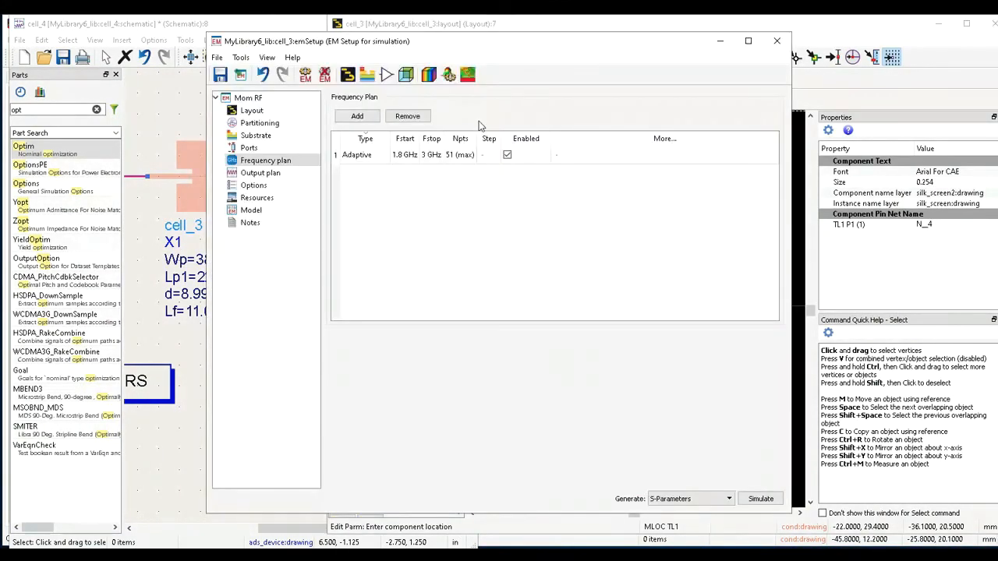
{"action": "left_click", "coordinate": [253, 104]}
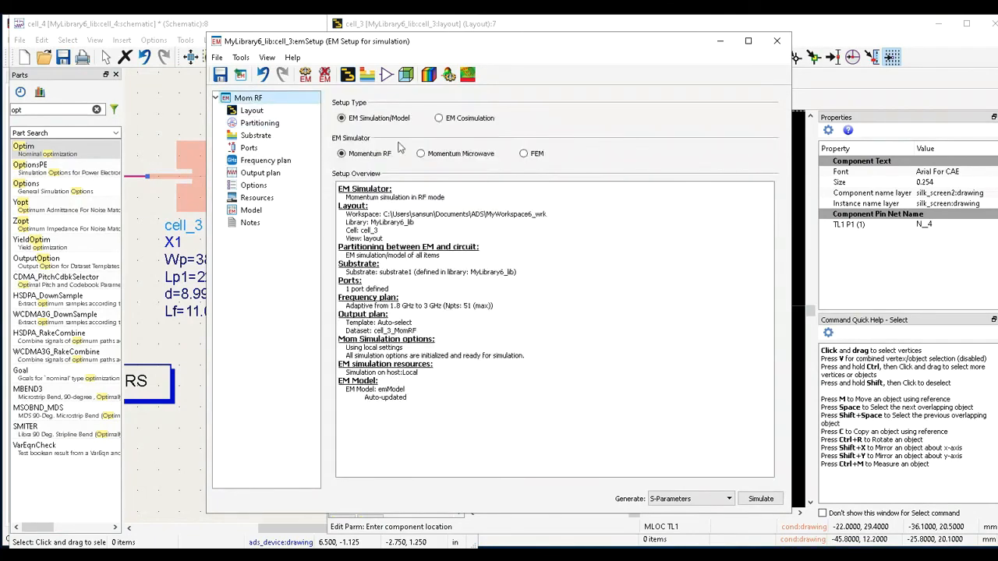
{"action": "left_click", "coordinate": [422, 154]}
{"action": "left_click", "coordinate": [273, 161]}
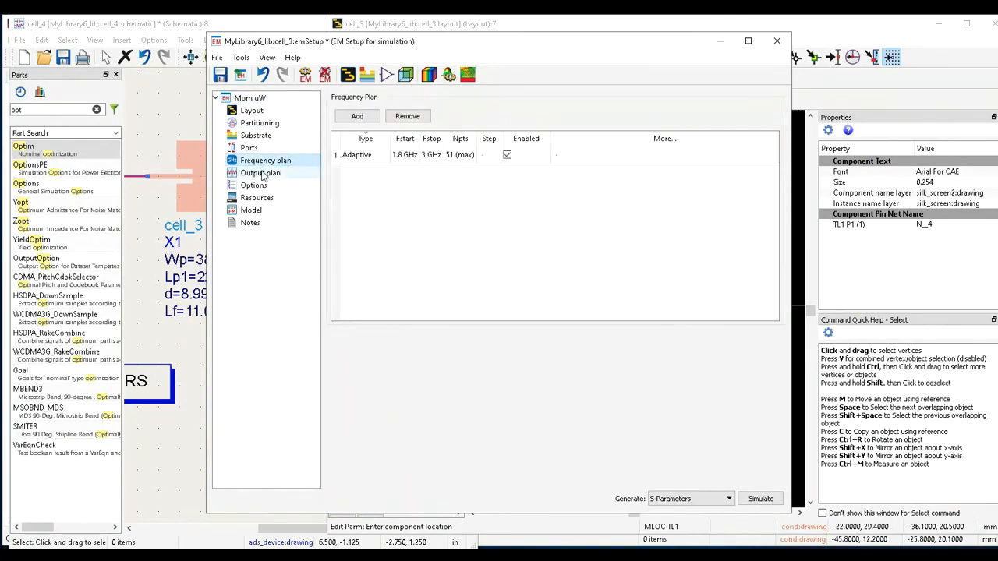
{"action": "left_click", "coordinate": [262, 175]}
{"action": "left_click", "coordinate": [263, 162]}
{"action": "left_click", "coordinate": [761, 499]}
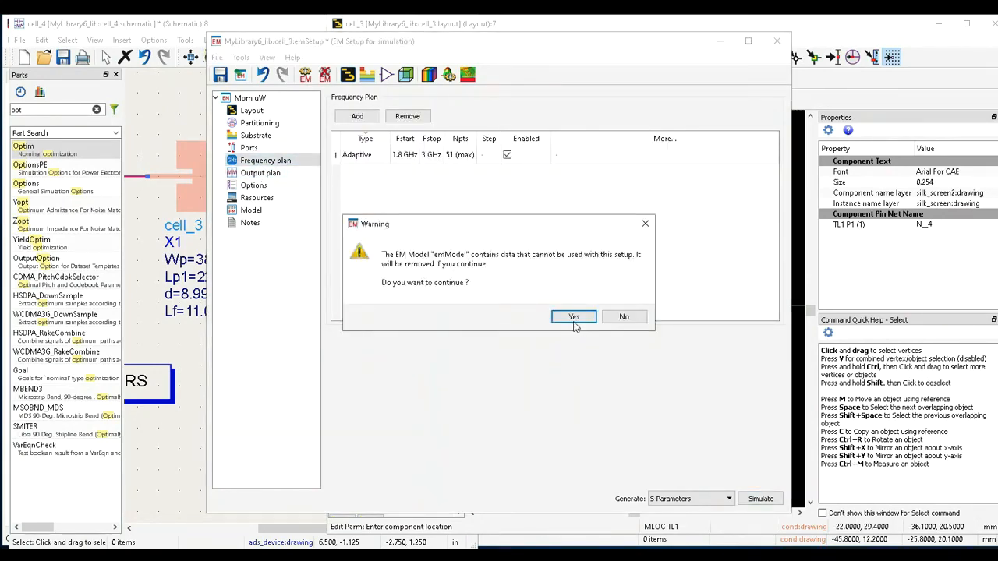
{"action": "left_click", "coordinate": [575, 319]}
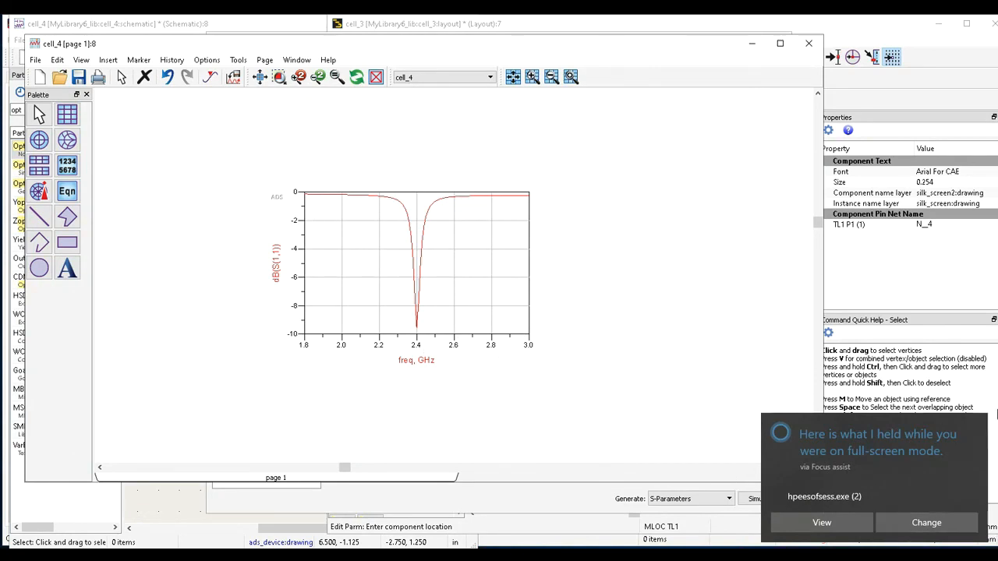
Review cell_4's dB(S(1,1)) plot and cell_3's Mag/Phase results, and clear the result and EM setup windows from view.
{"action": "left_click", "coordinate": [976, 426]}
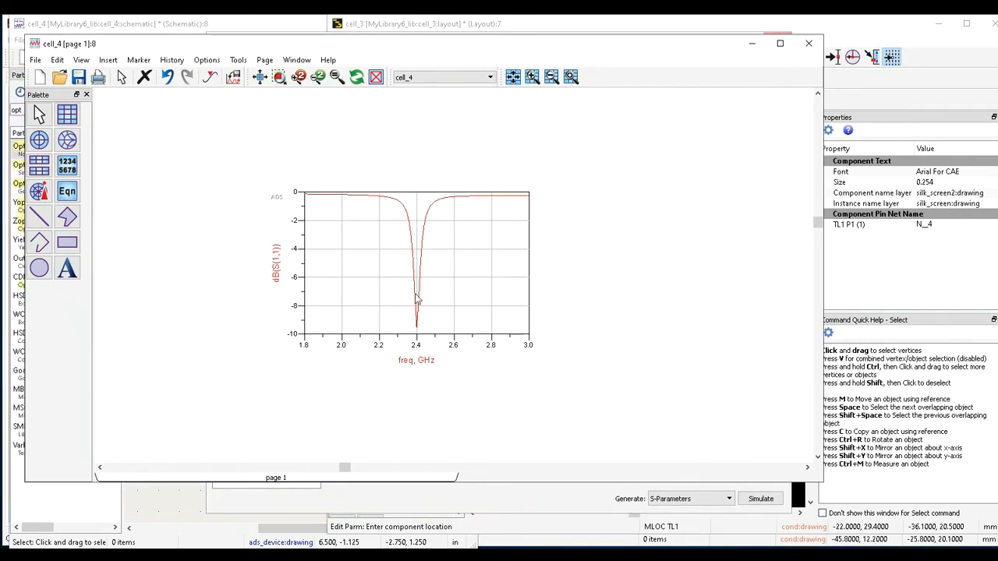
{"action": "scroll", "coordinate": [415, 342], "scroll_direction": "up", "scroll_amount": 1}
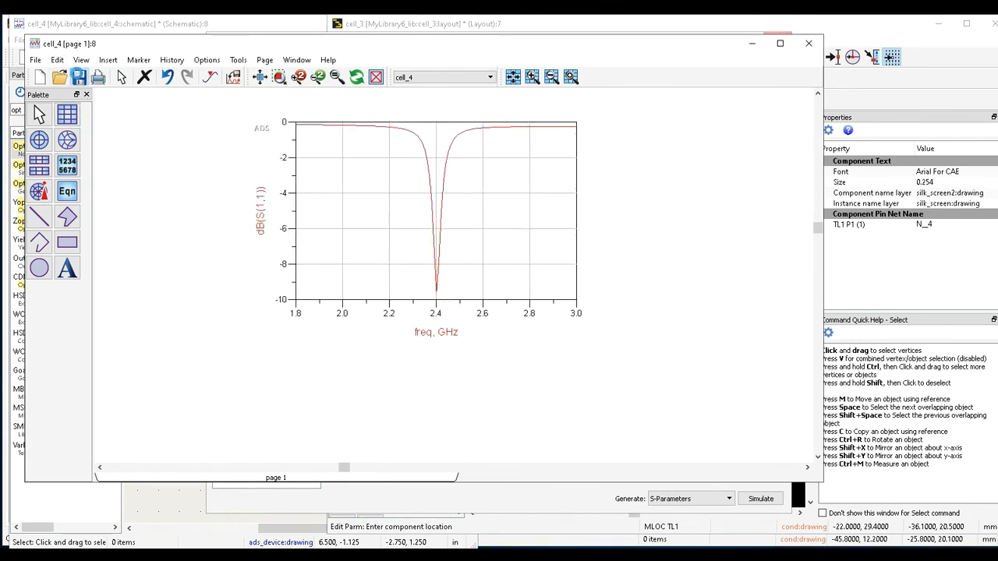
{"action": "left_click", "coordinate": [754, 46]}
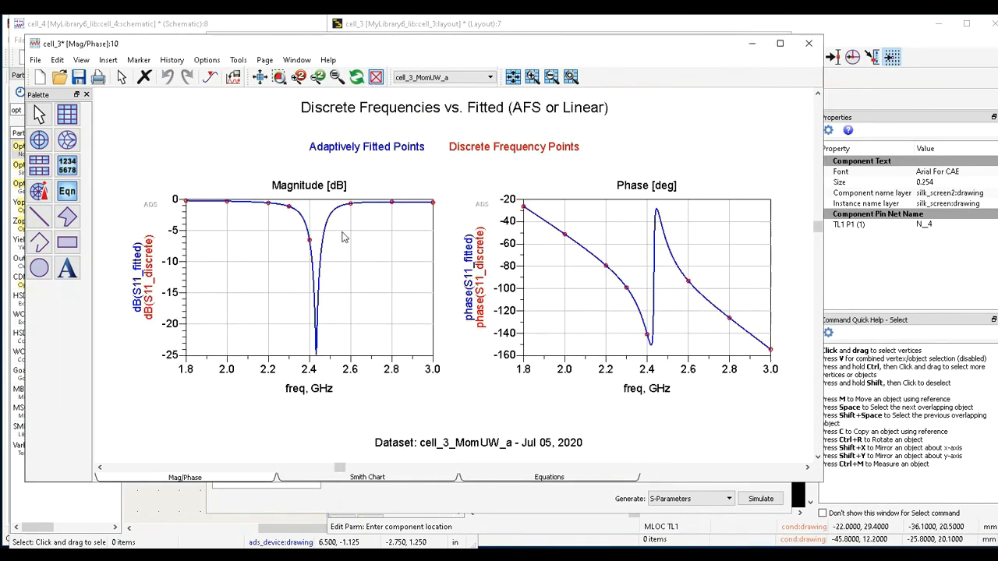
{"action": "left_click", "coordinate": [752, 45]}
{"action": "left_click", "coordinate": [718, 82]}
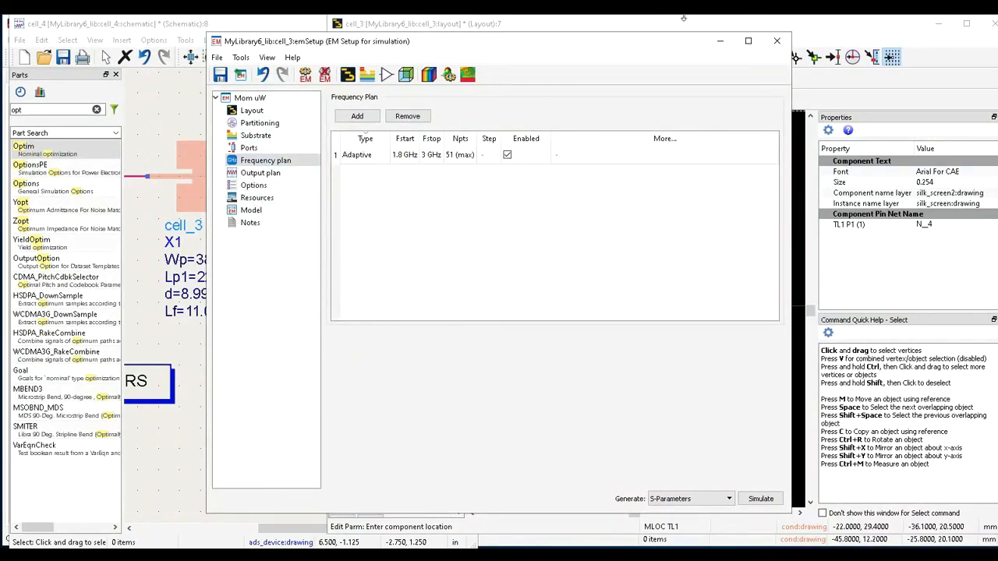
{"action": "left_click", "coordinate": [719, 41]}
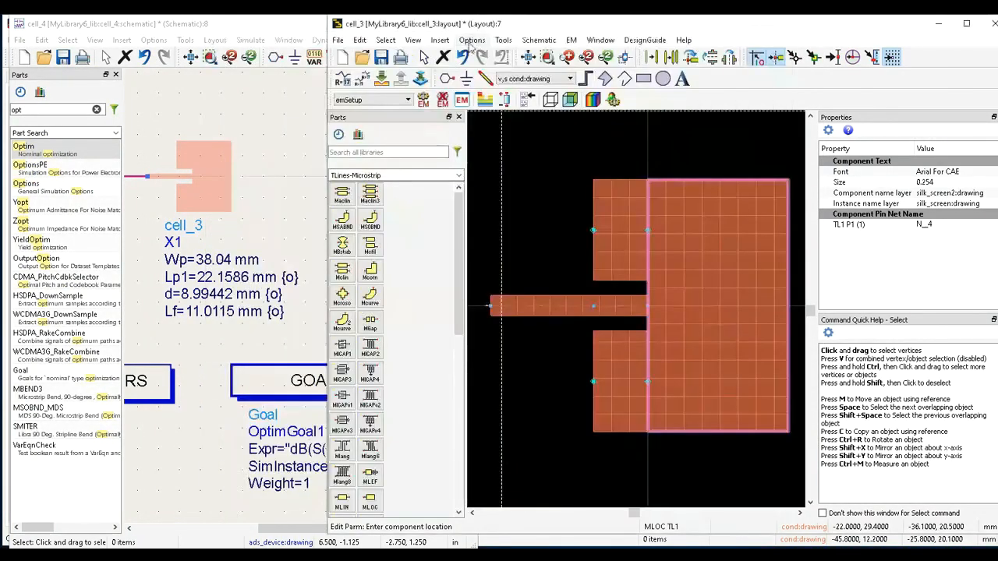
Compute cell_3's far field in post-processing and inspect the 3D radiation pattern from several angles in the enlarged visualization window.
{"action": "left_click", "coordinate": [571, 40]}
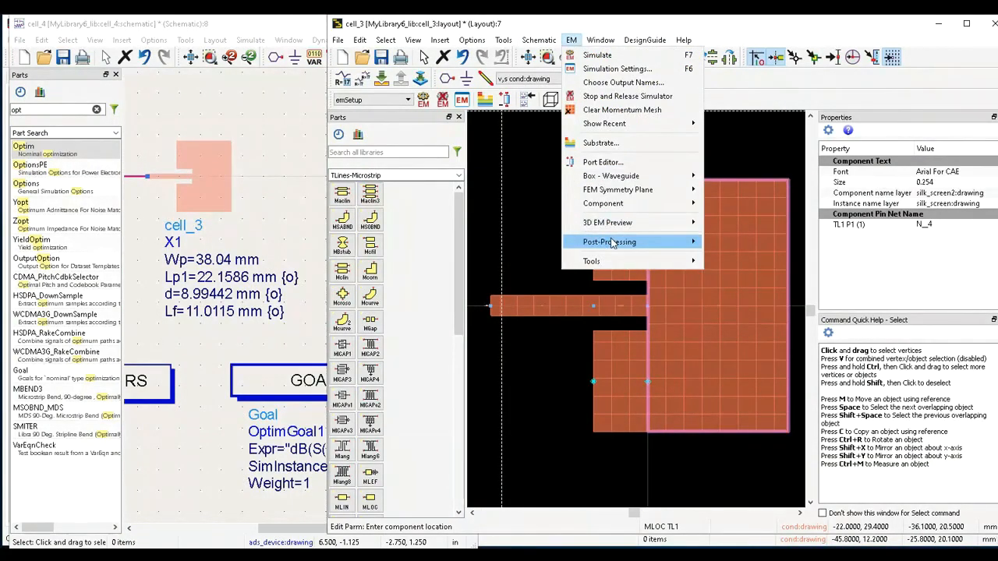
{"action": "mouse_move", "coordinate": [616, 242]}
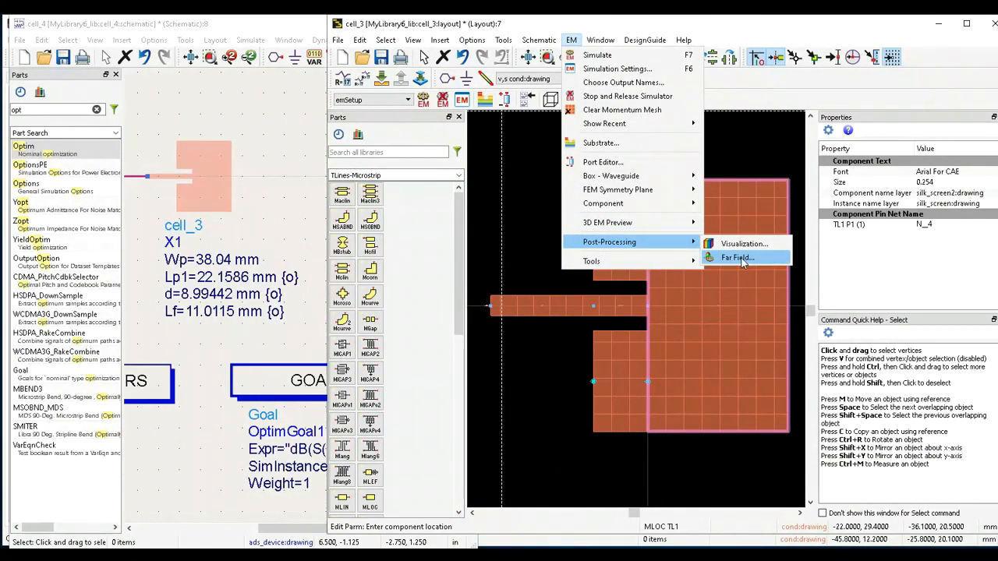
{"action": "left_click", "coordinate": [741, 258]}
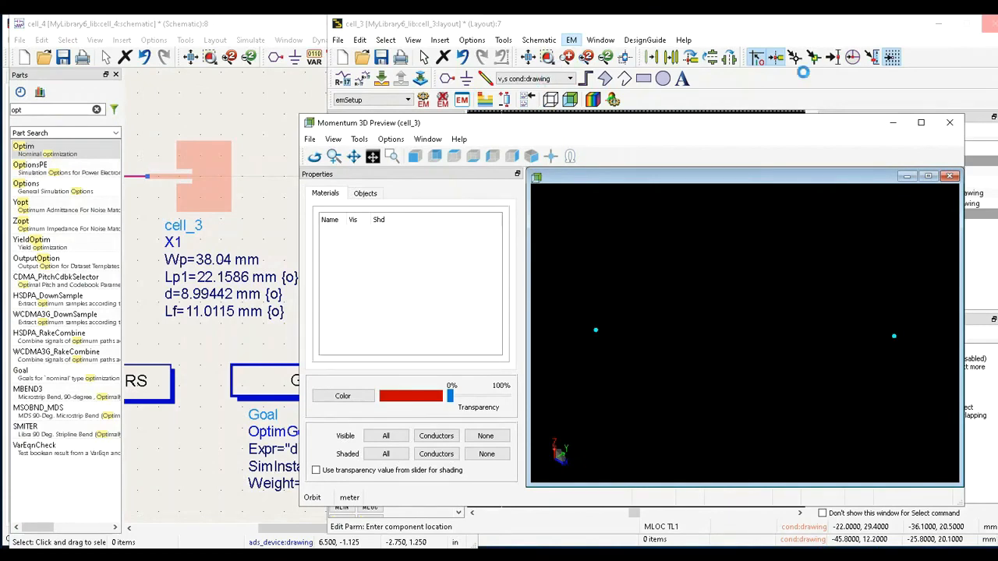
{"action": "left_click", "coordinate": [921, 122]}
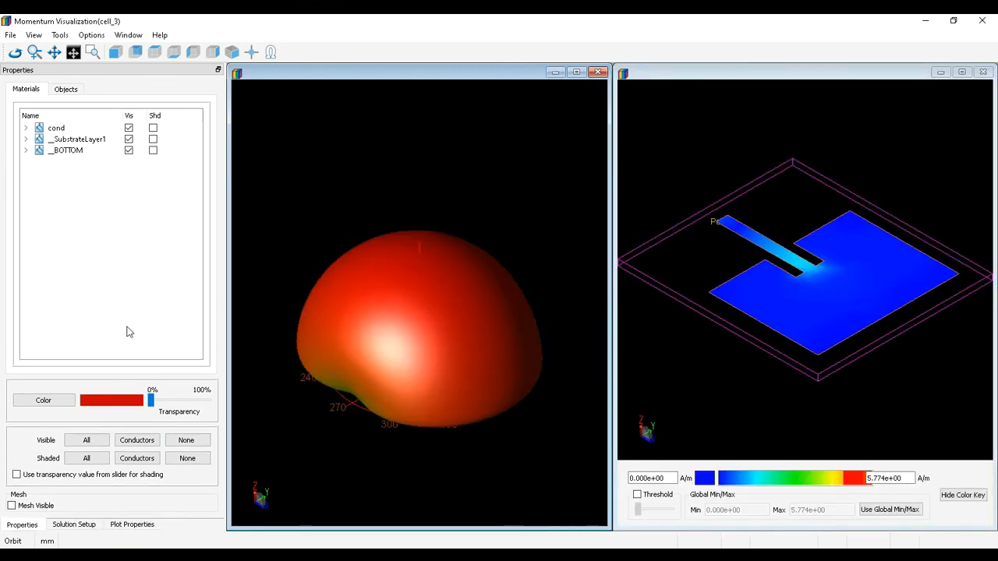
{"action": "left_click_drag", "start_coordinate": [436, 379], "coordinate": [508, 411]}
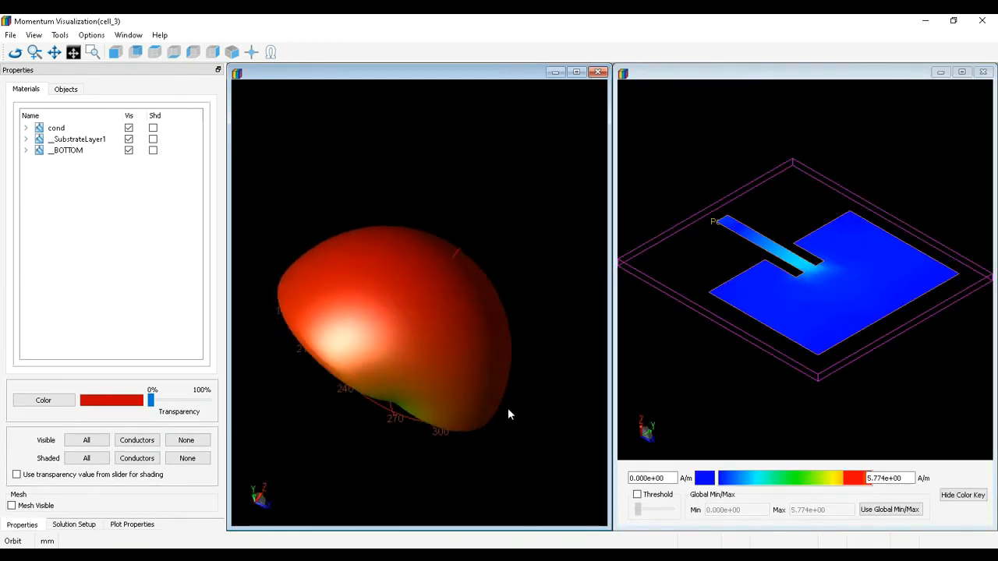
{"action": "left_click_drag", "start_coordinate": [405, 380], "coordinate": [510, 311]}
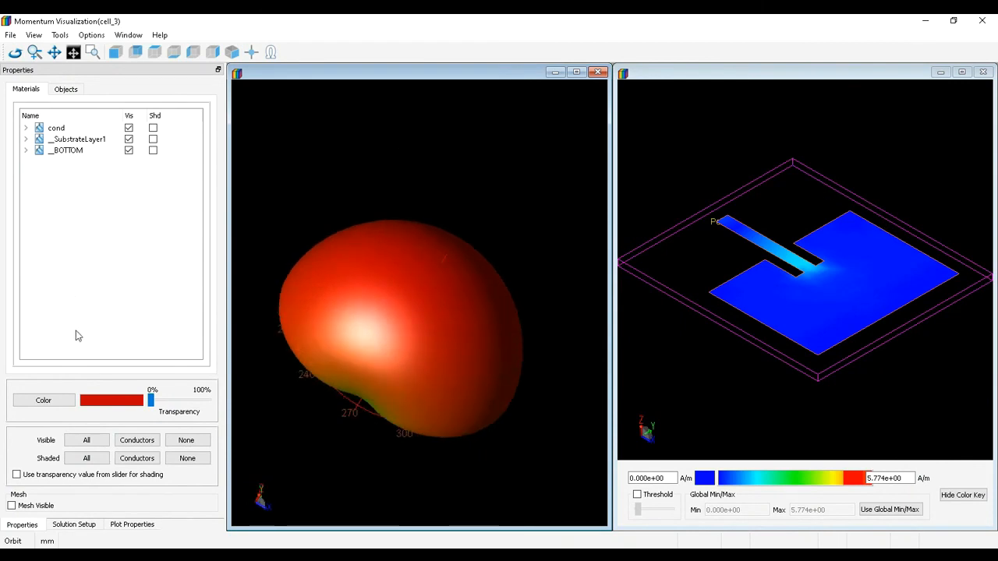
Set the Port 1 solution frequency to 2.4 GHz and briefly animate the patch's current distribution.
{"action": "left_click", "coordinate": [74, 526]}
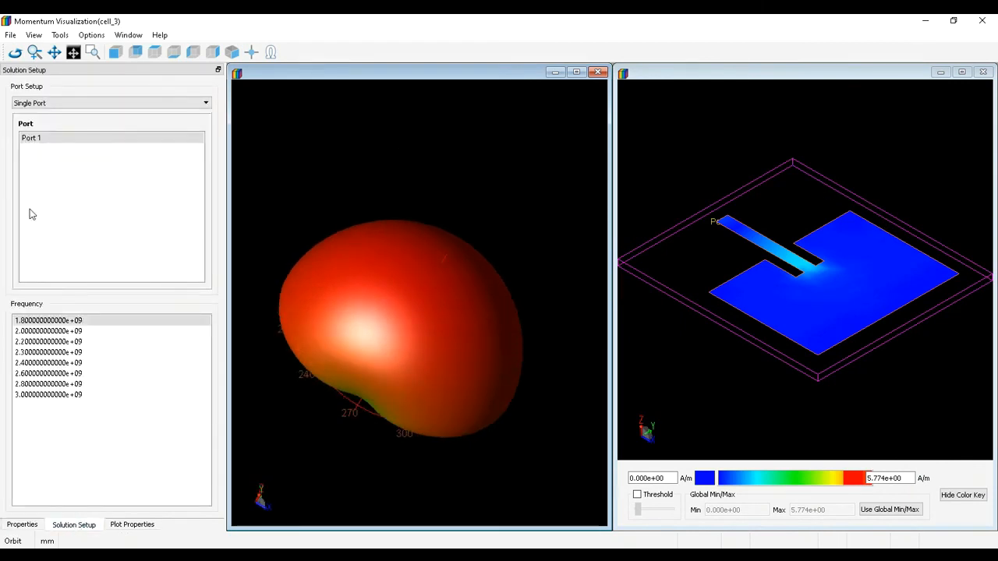
{"action": "left_click", "coordinate": [59, 364]}
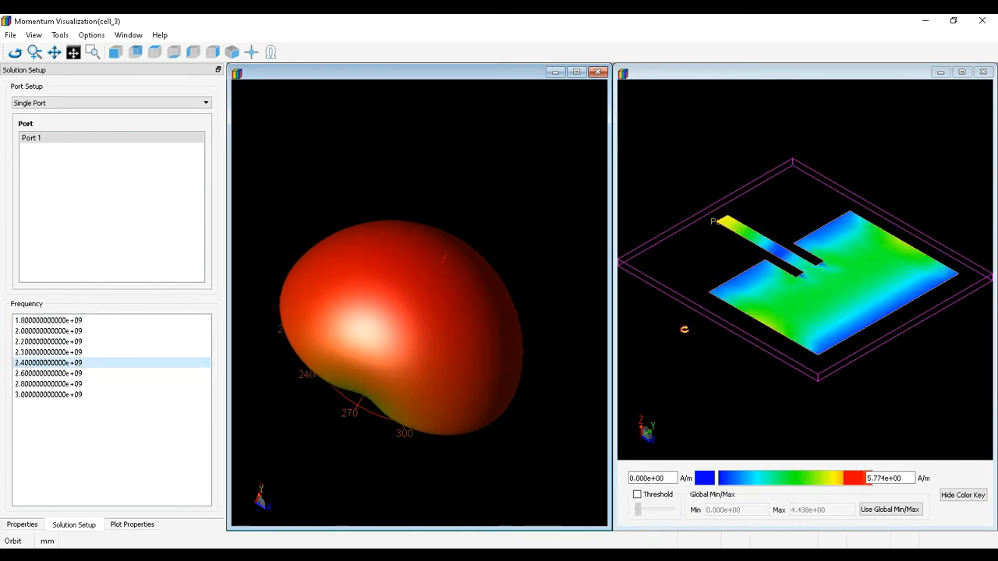
{"action": "left_click", "coordinate": [133, 525]}
{"action": "left_click", "coordinate": [13, 142]}
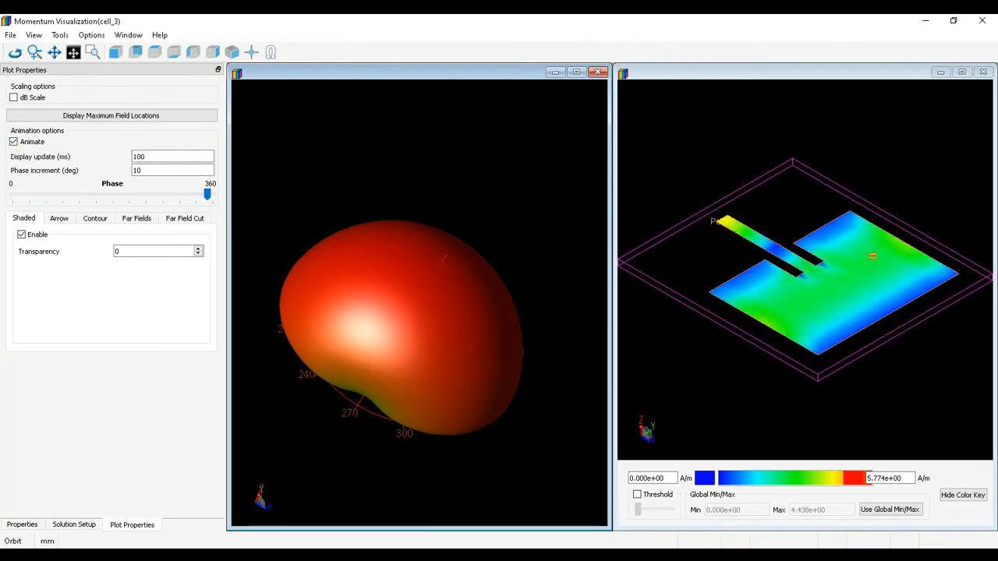
{"action": "left_click", "coordinate": [13, 142]}
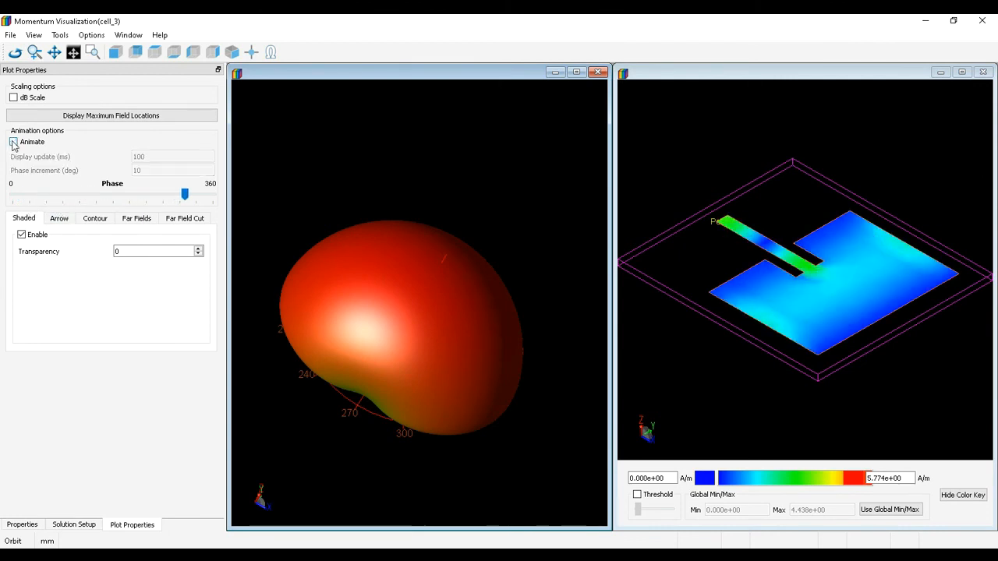
Show the far-field antenna parameters and review their gain, directivity, efficiency and radiated power plots versus frequency in a data display.
{"action": "left_click", "coordinate": [138, 222]}
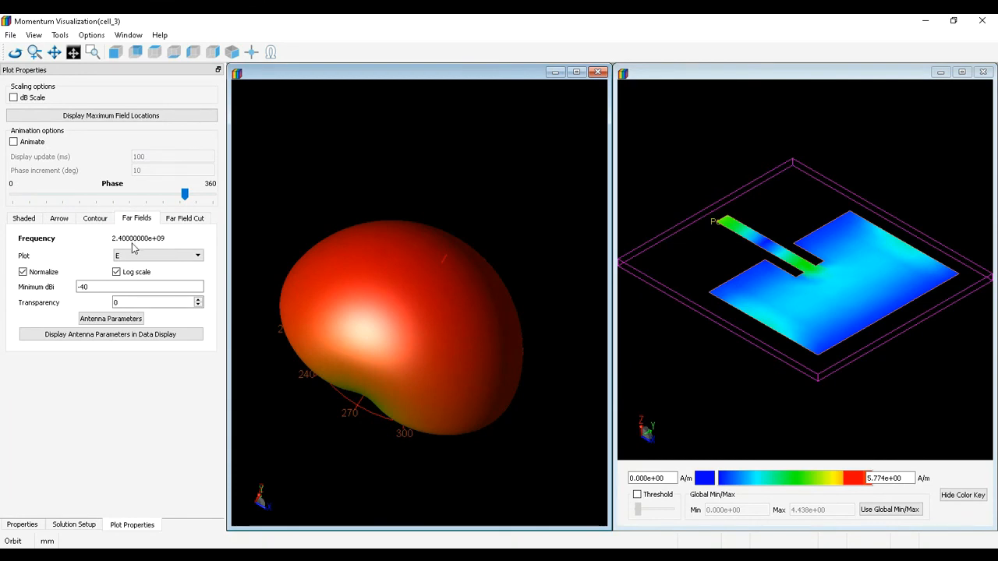
{"action": "left_click", "coordinate": [102, 321]}
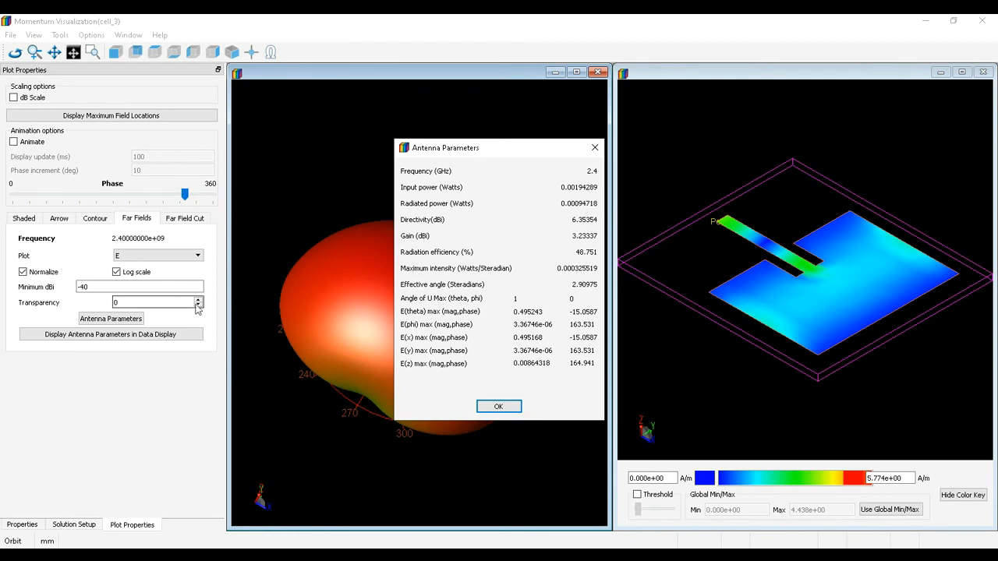
{"action": "left_click", "coordinate": [115, 334]}
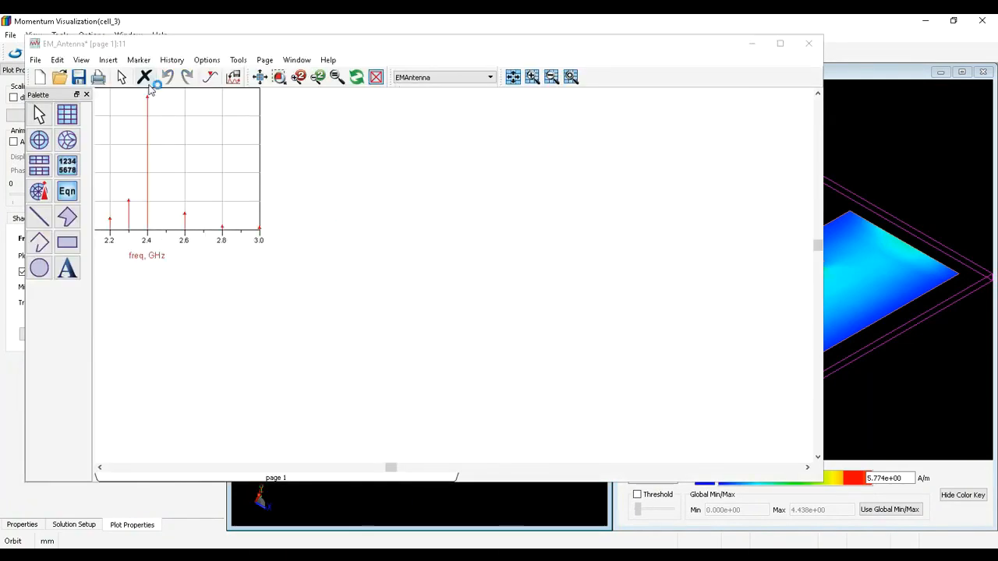
{"action": "left_click", "coordinate": [259, 78]}
{"action": "left_click", "coordinate": [259, 79]}
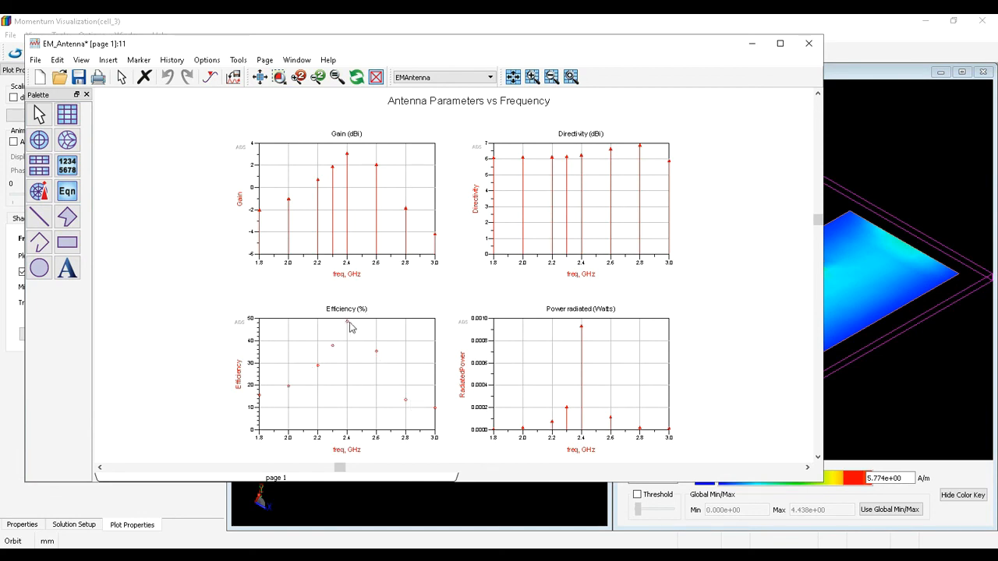
{"action": "mouse_move", "coordinate": [589, 367]}
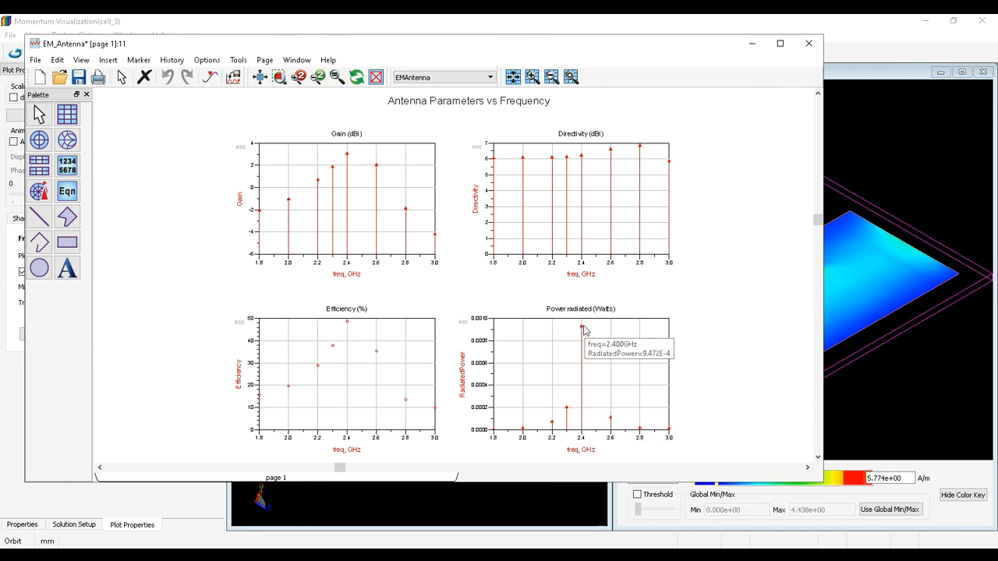
{"action": "mouse_move", "coordinate": [349, 321]}
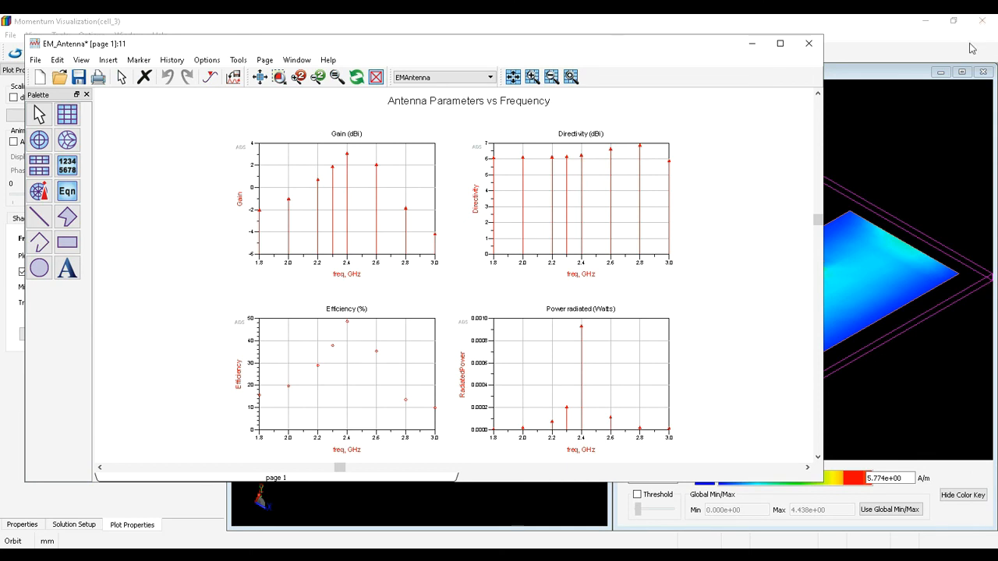
{"action": "left_click", "coordinate": [752, 44]}
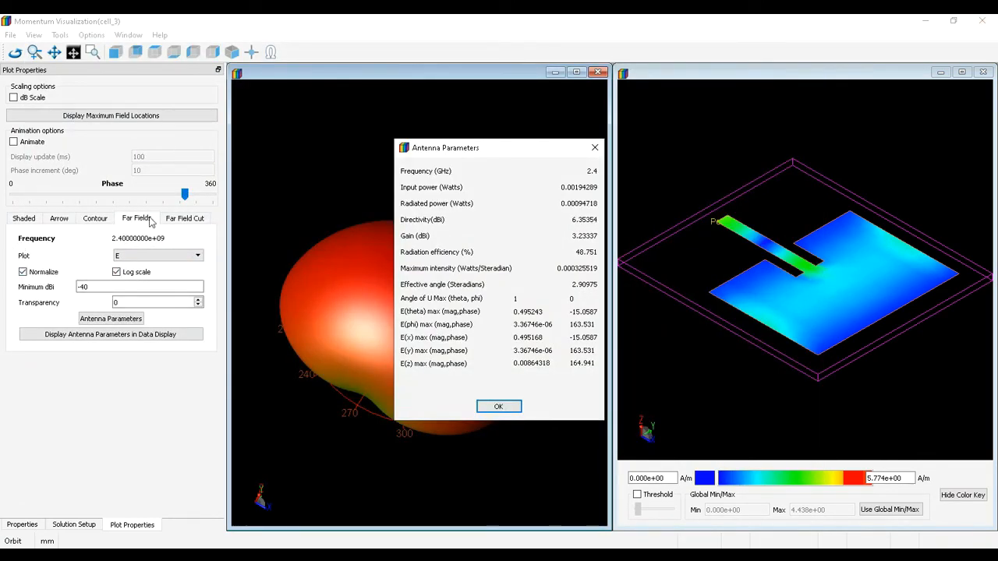
Enable a far-field cut at Phi 0 and display the emFar dataset's polar plots in full in a data display.
{"action": "left_click", "coordinate": [186, 221]}
{"action": "left_click", "coordinate": [22, 235]}
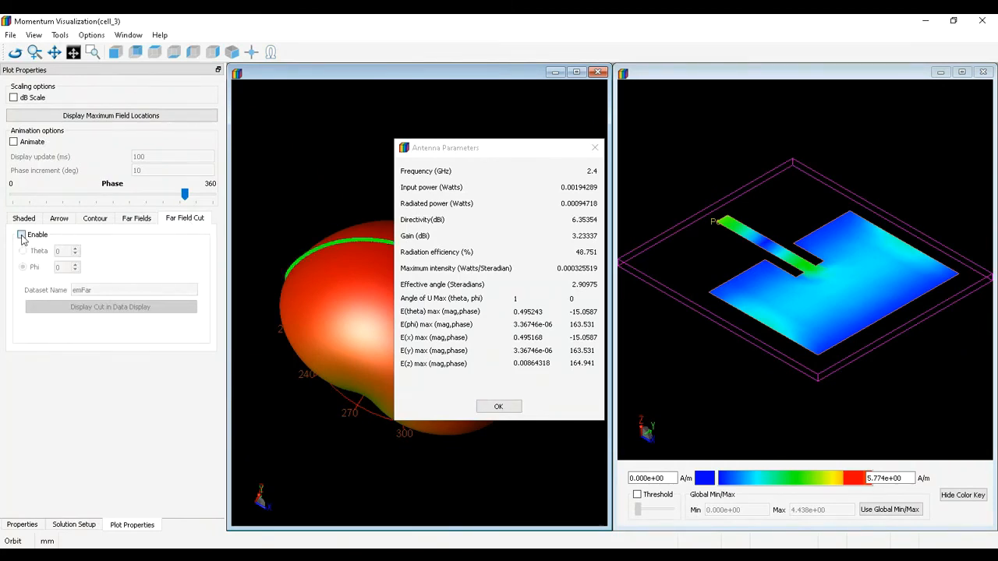
{"action": "left_click", "coordinate": [24, 267]}
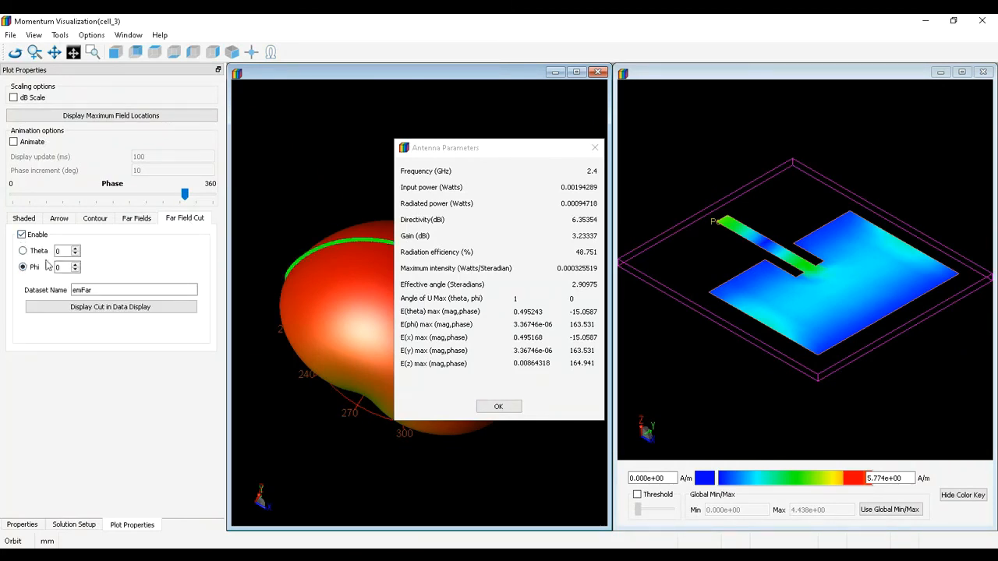
{"action": "left_click", "coordinate": [103, 306]}
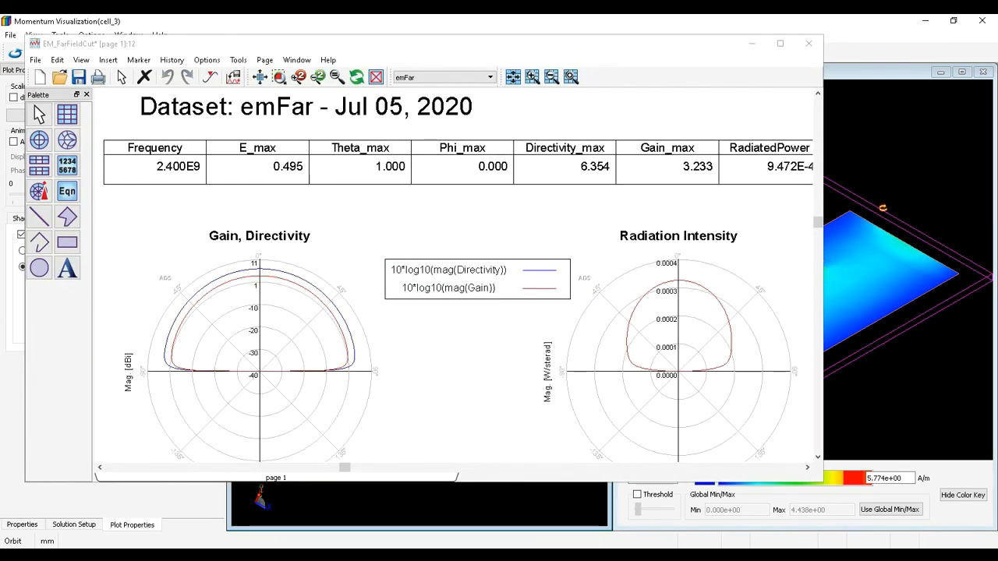
{"action": "left_click", "coordinate": [819, 223]}
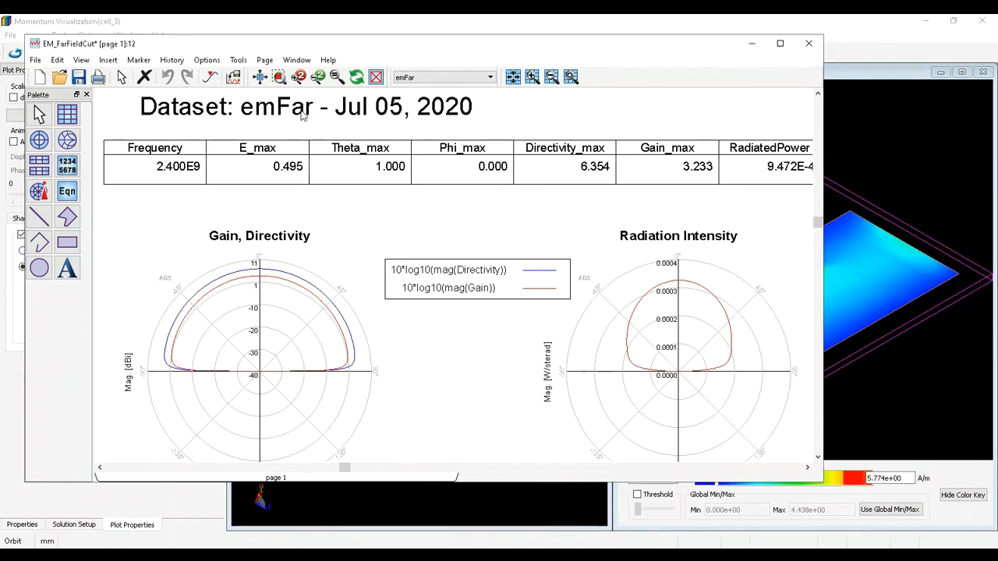
{"action": "left_click", "coordinate": [260, 78]}
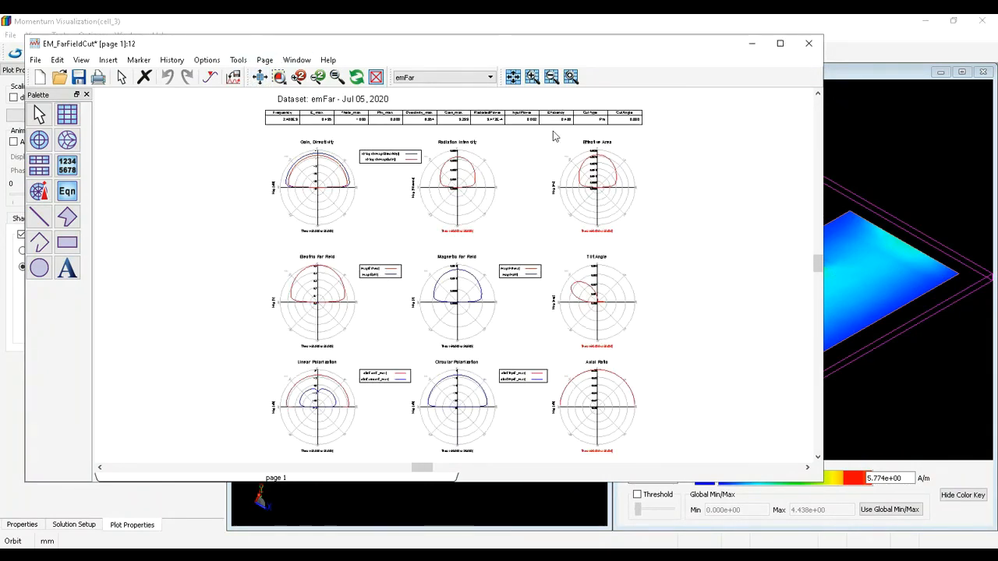